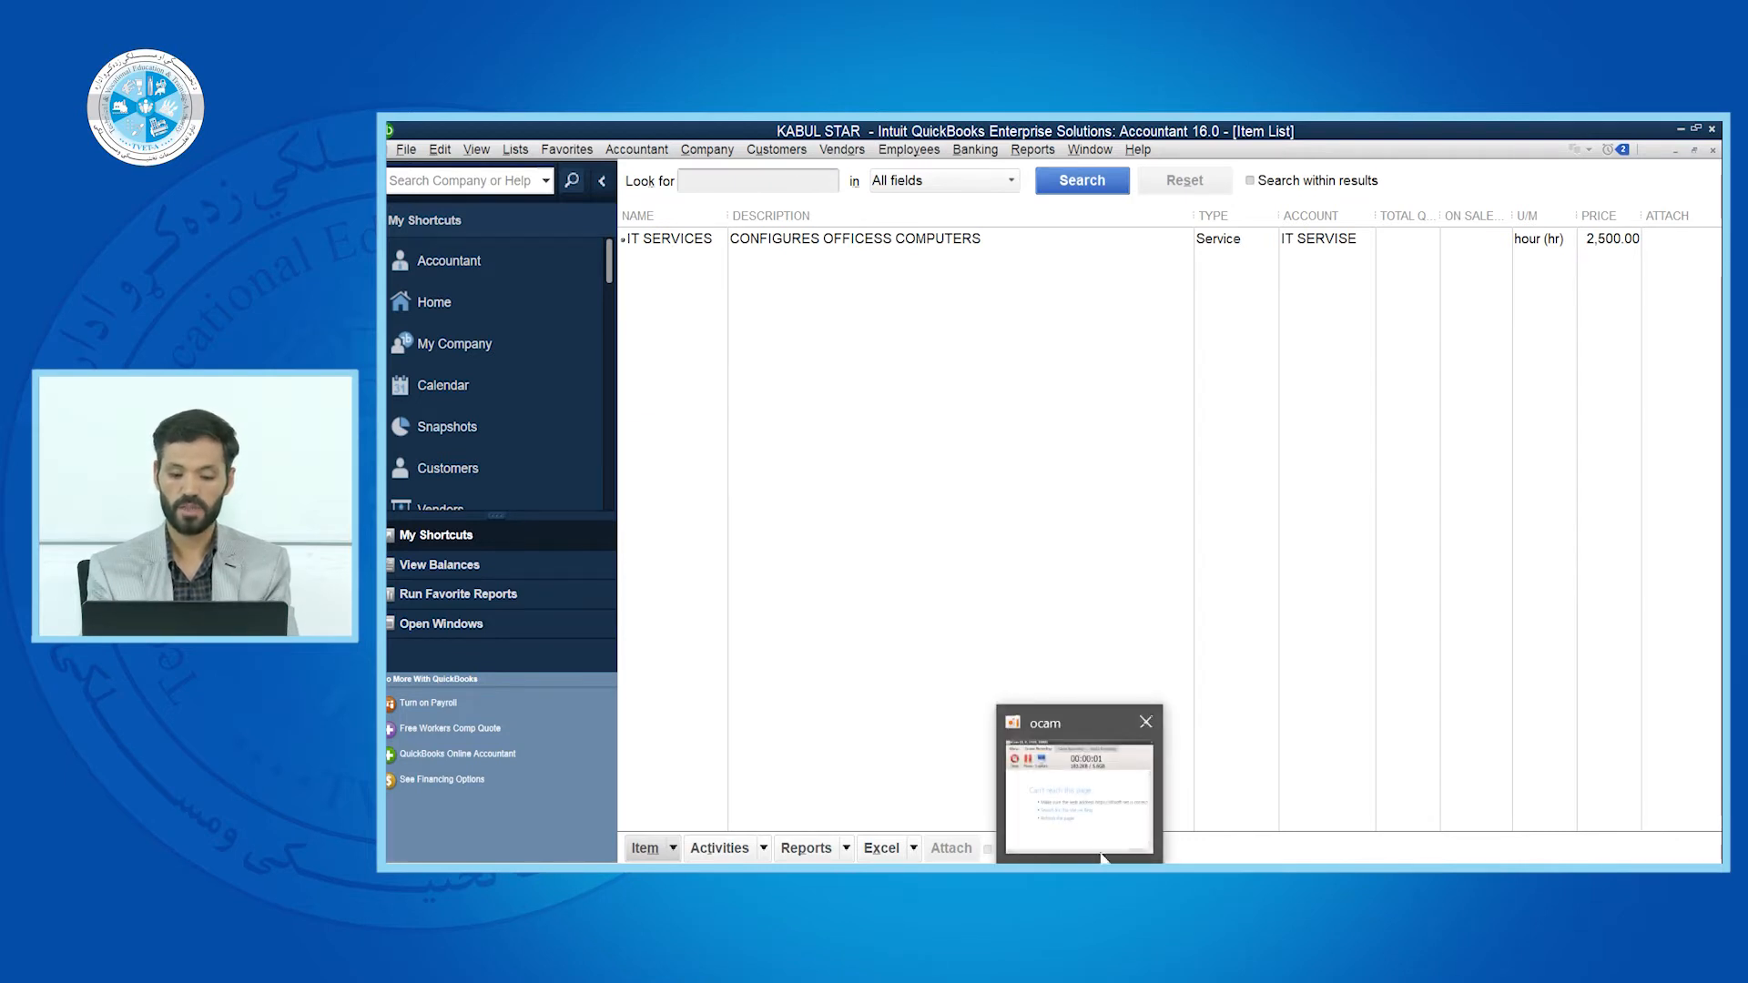
pyautogui.click(1080, 794)
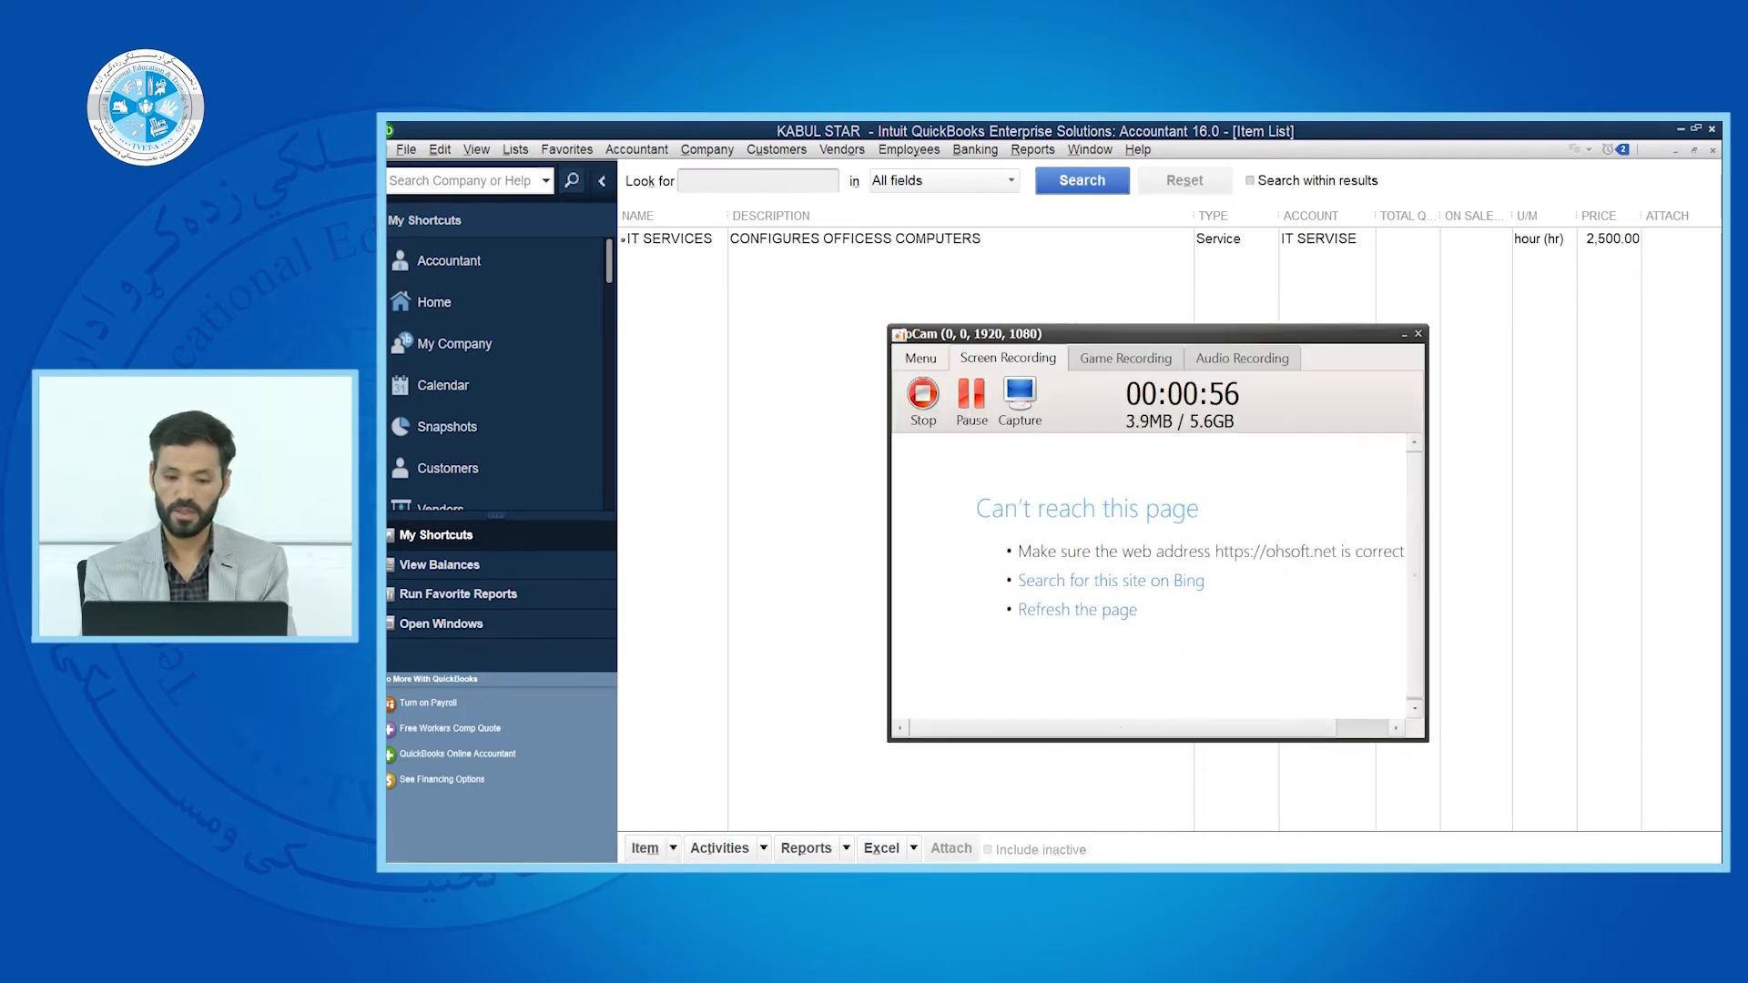
pyautogui.click(1407, 334)
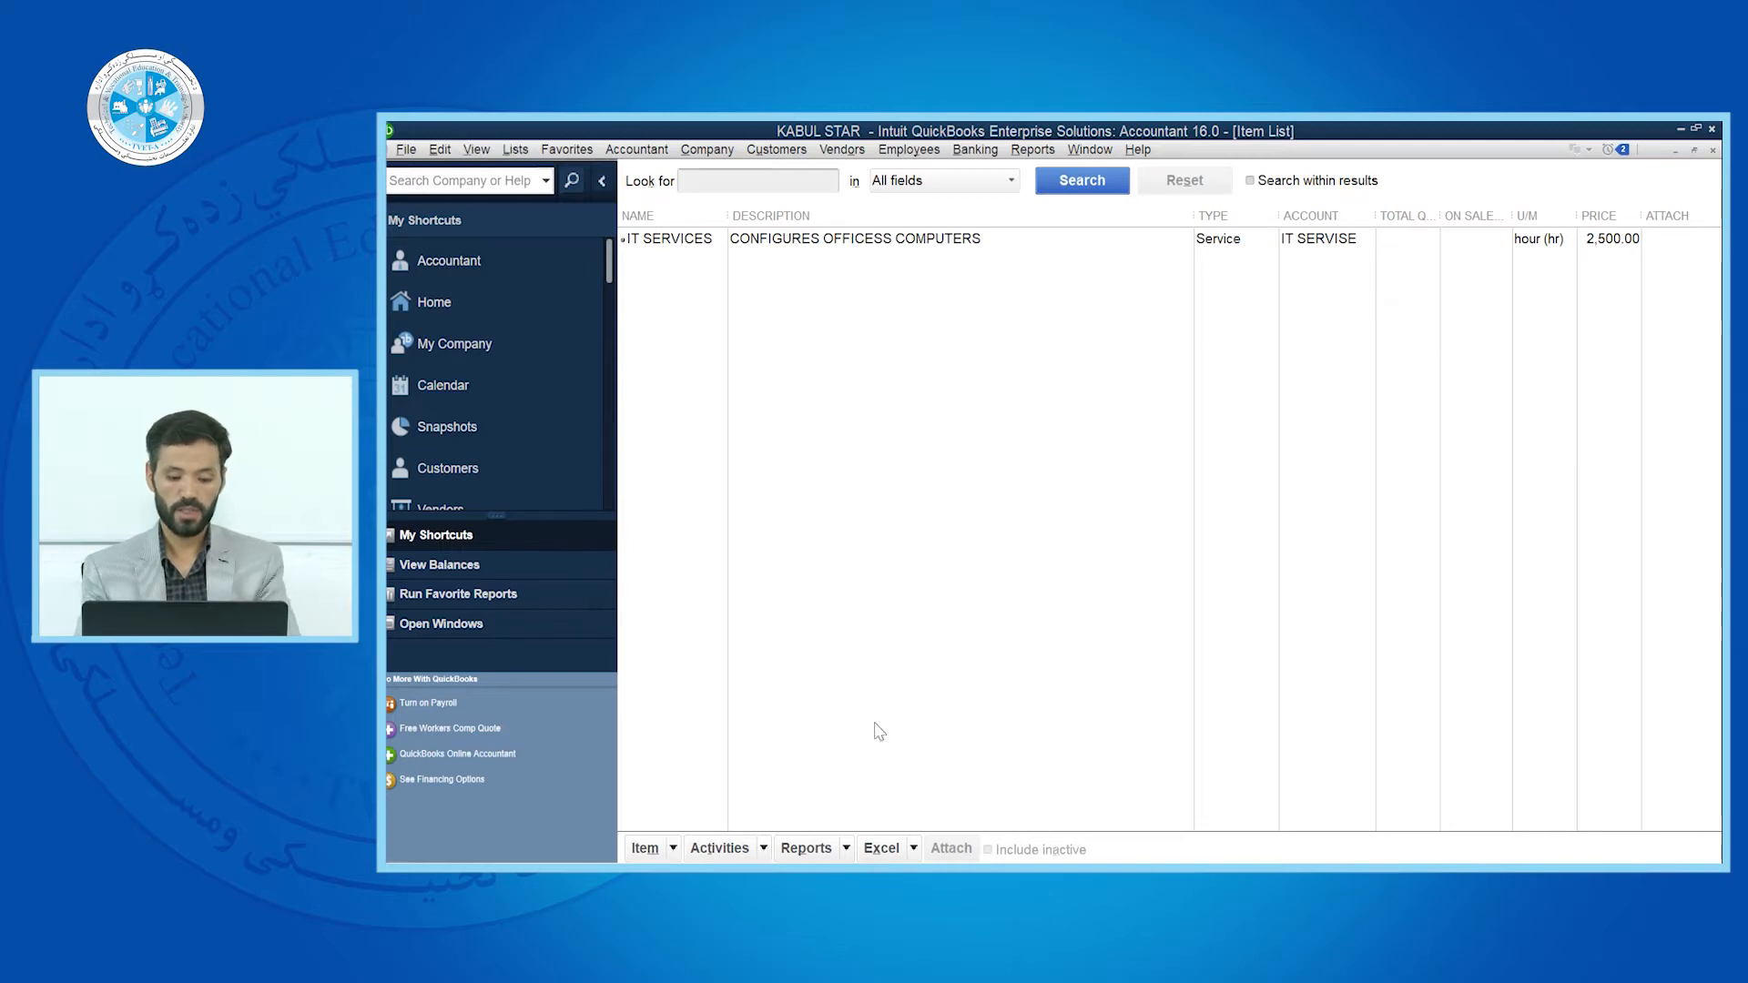
# Create a new item in the item list with the type Inventory Part
pyautogui.click(673, 848)
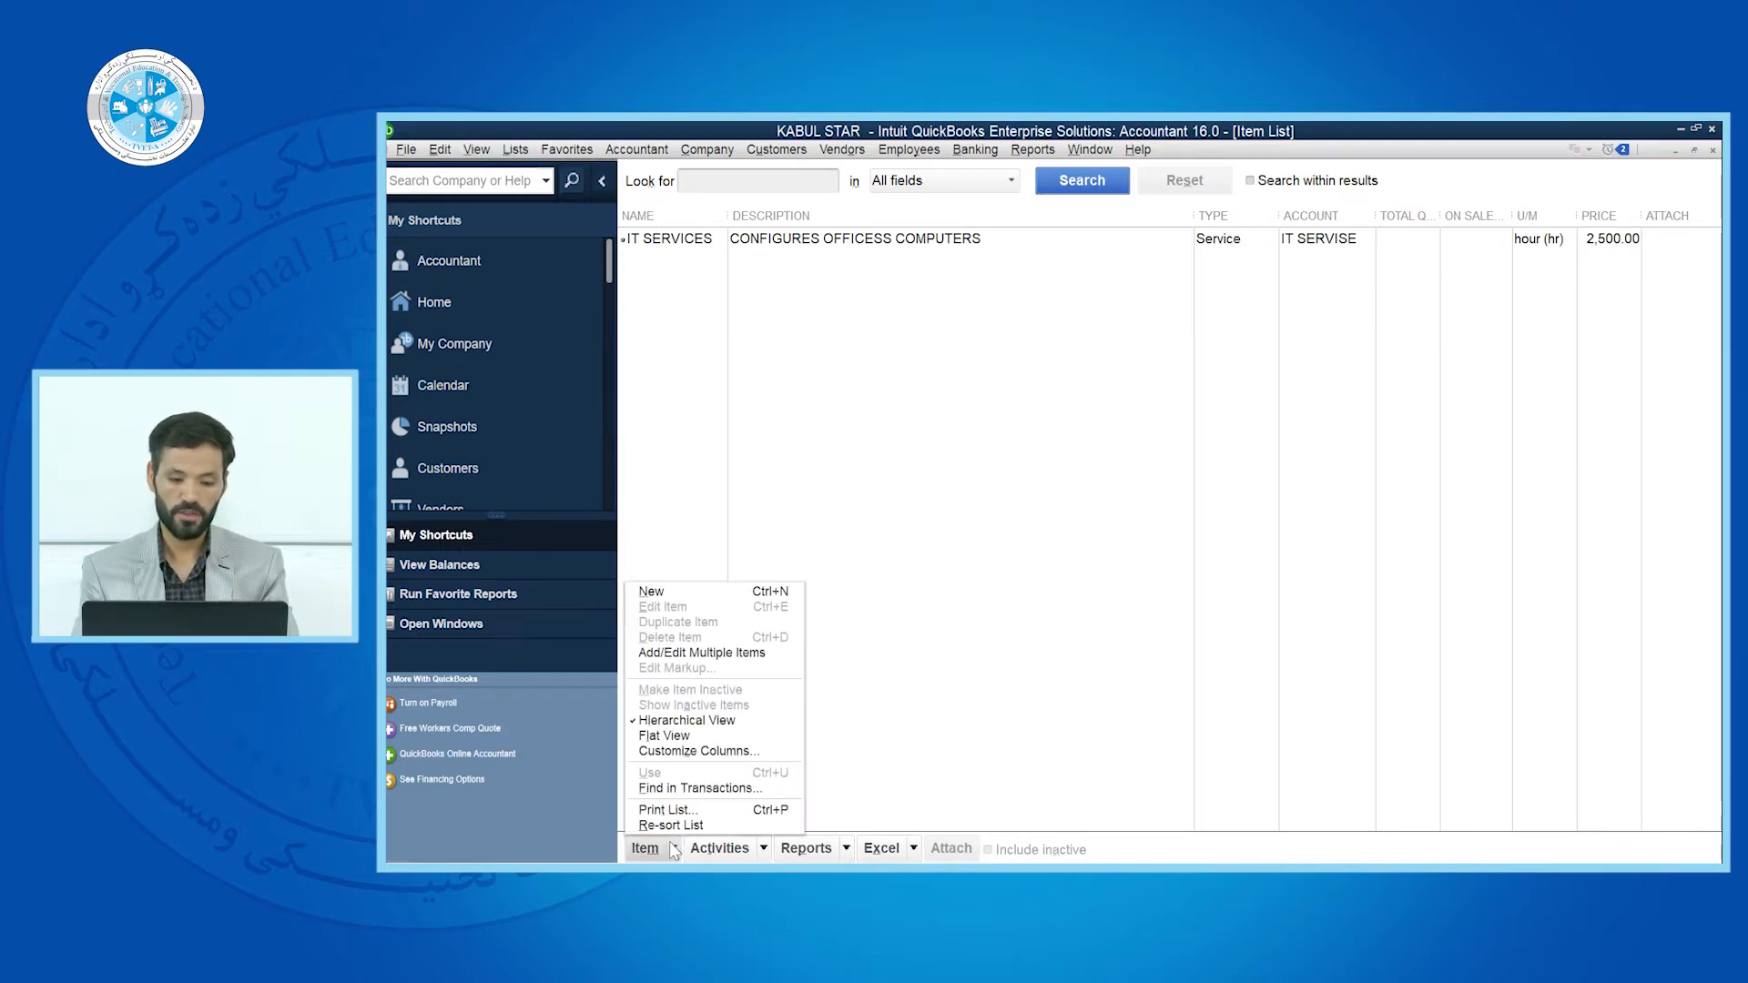
pyautogui.click(687, 592)
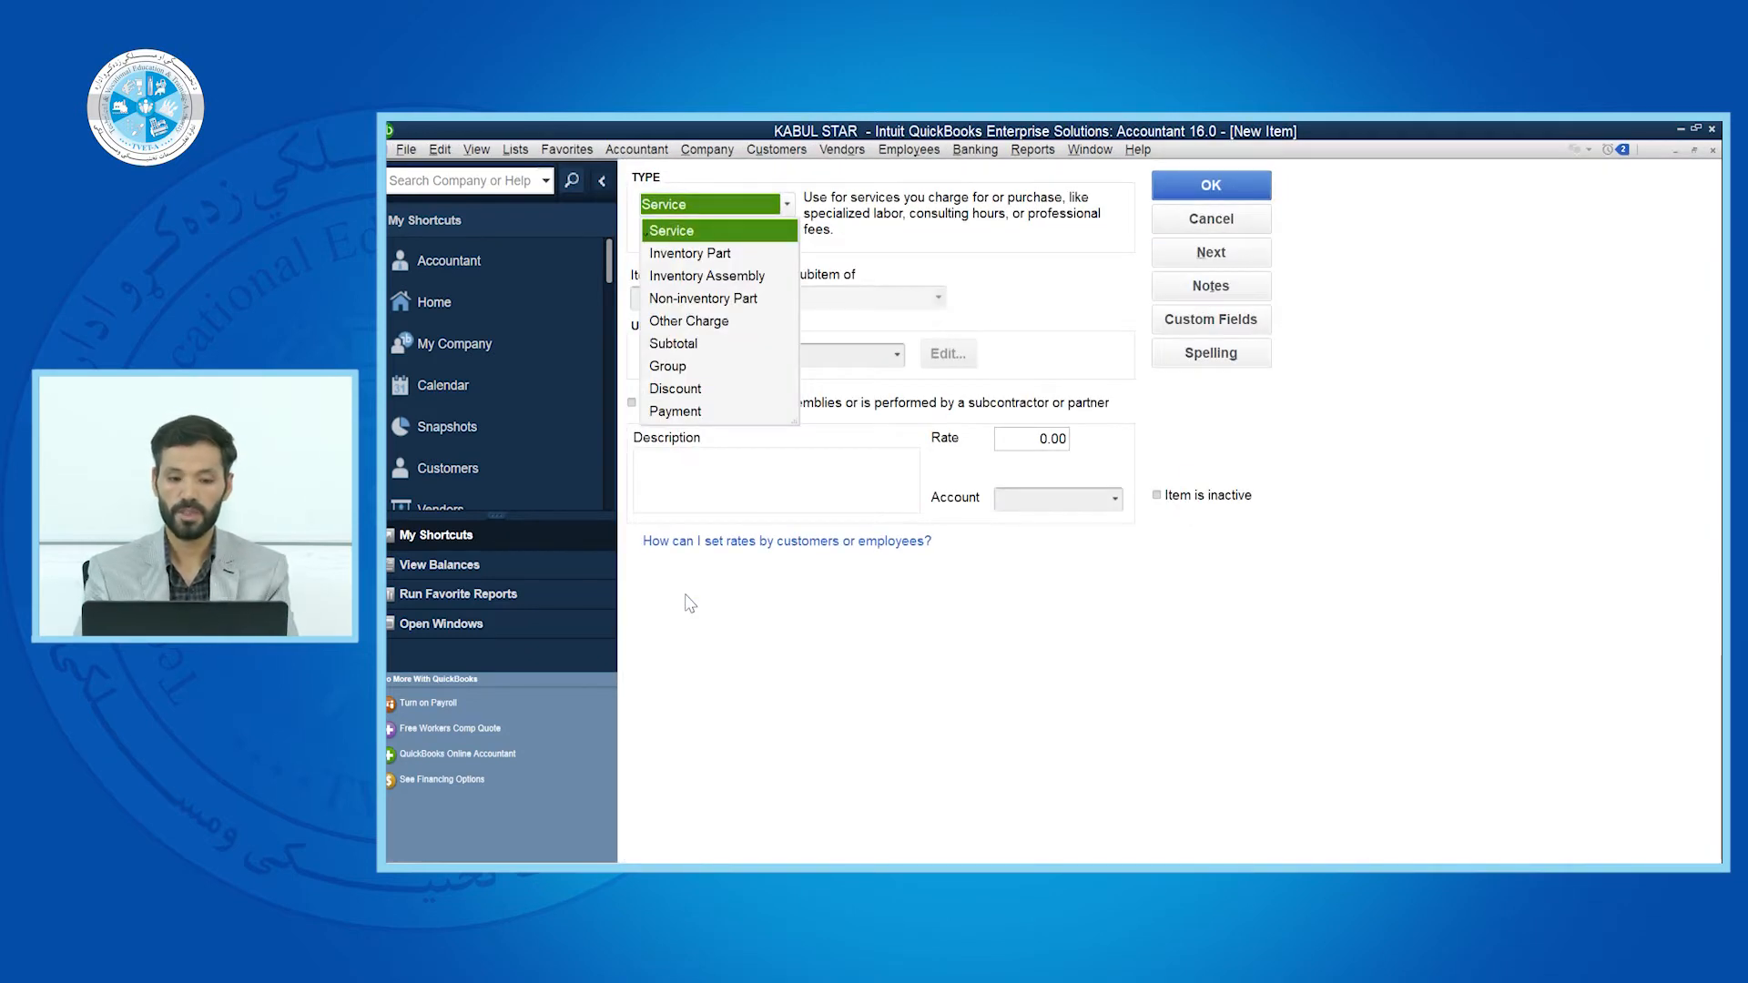
pyautogui.click(788, 208)
pyautogui.click(788, 208)
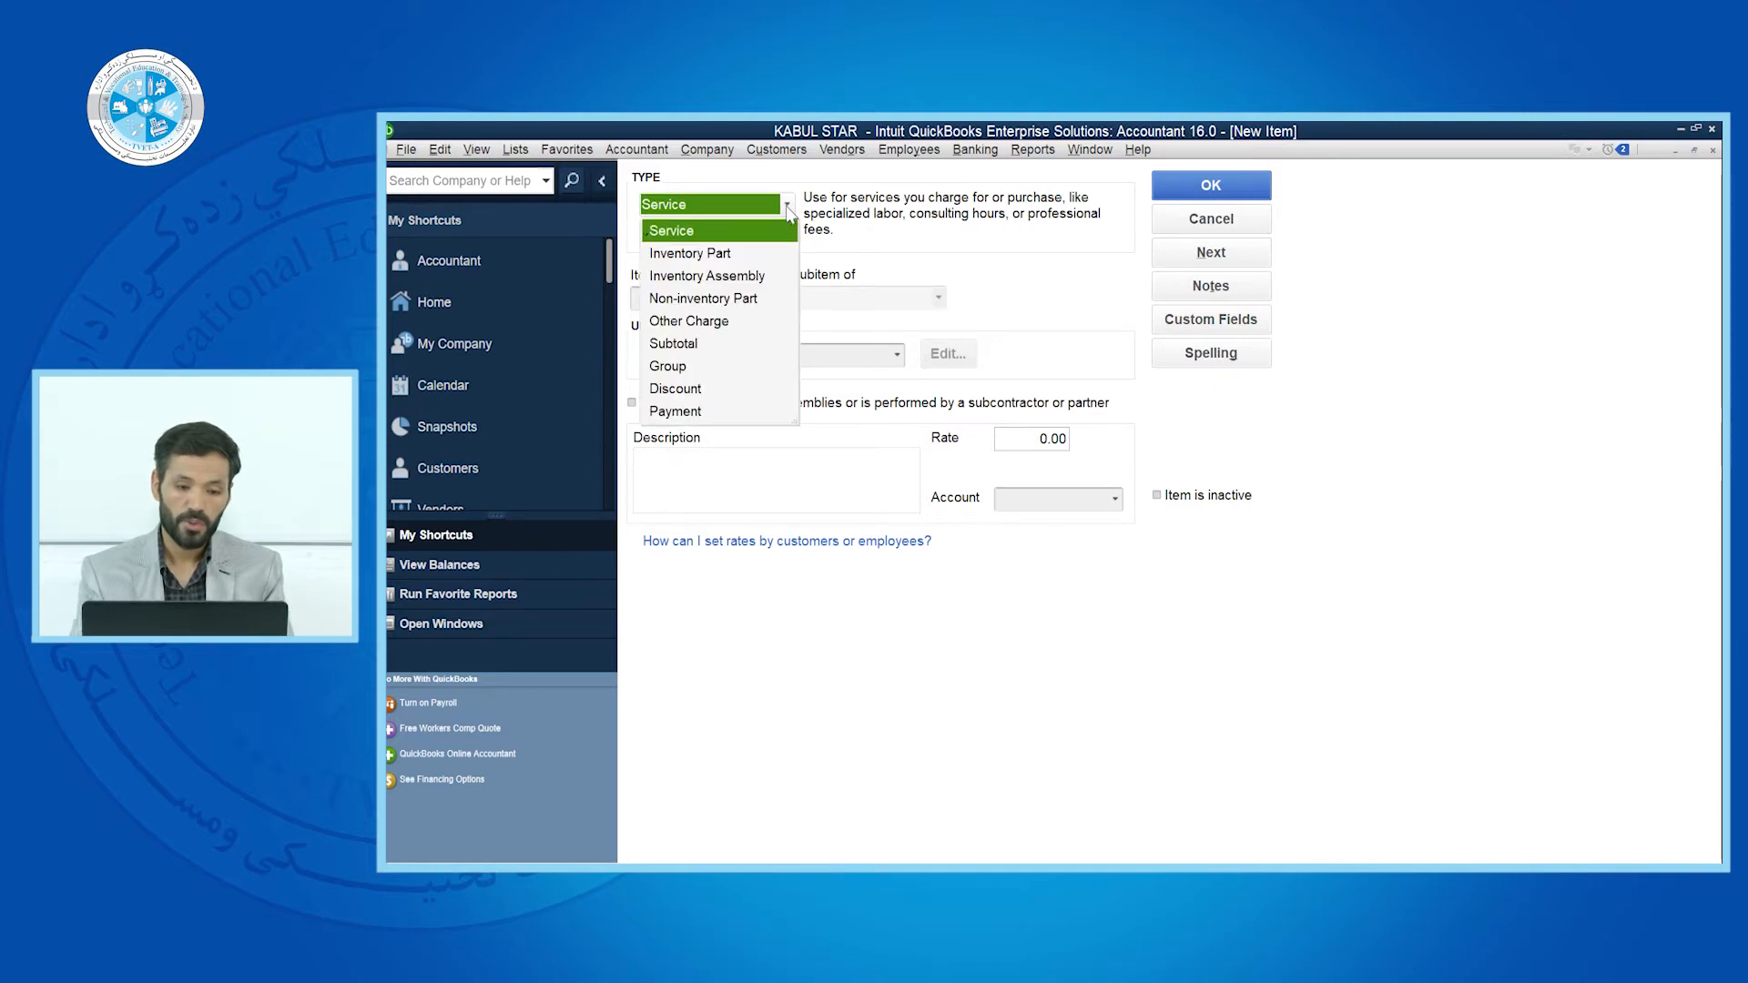
pyautogui.click(690, 255)
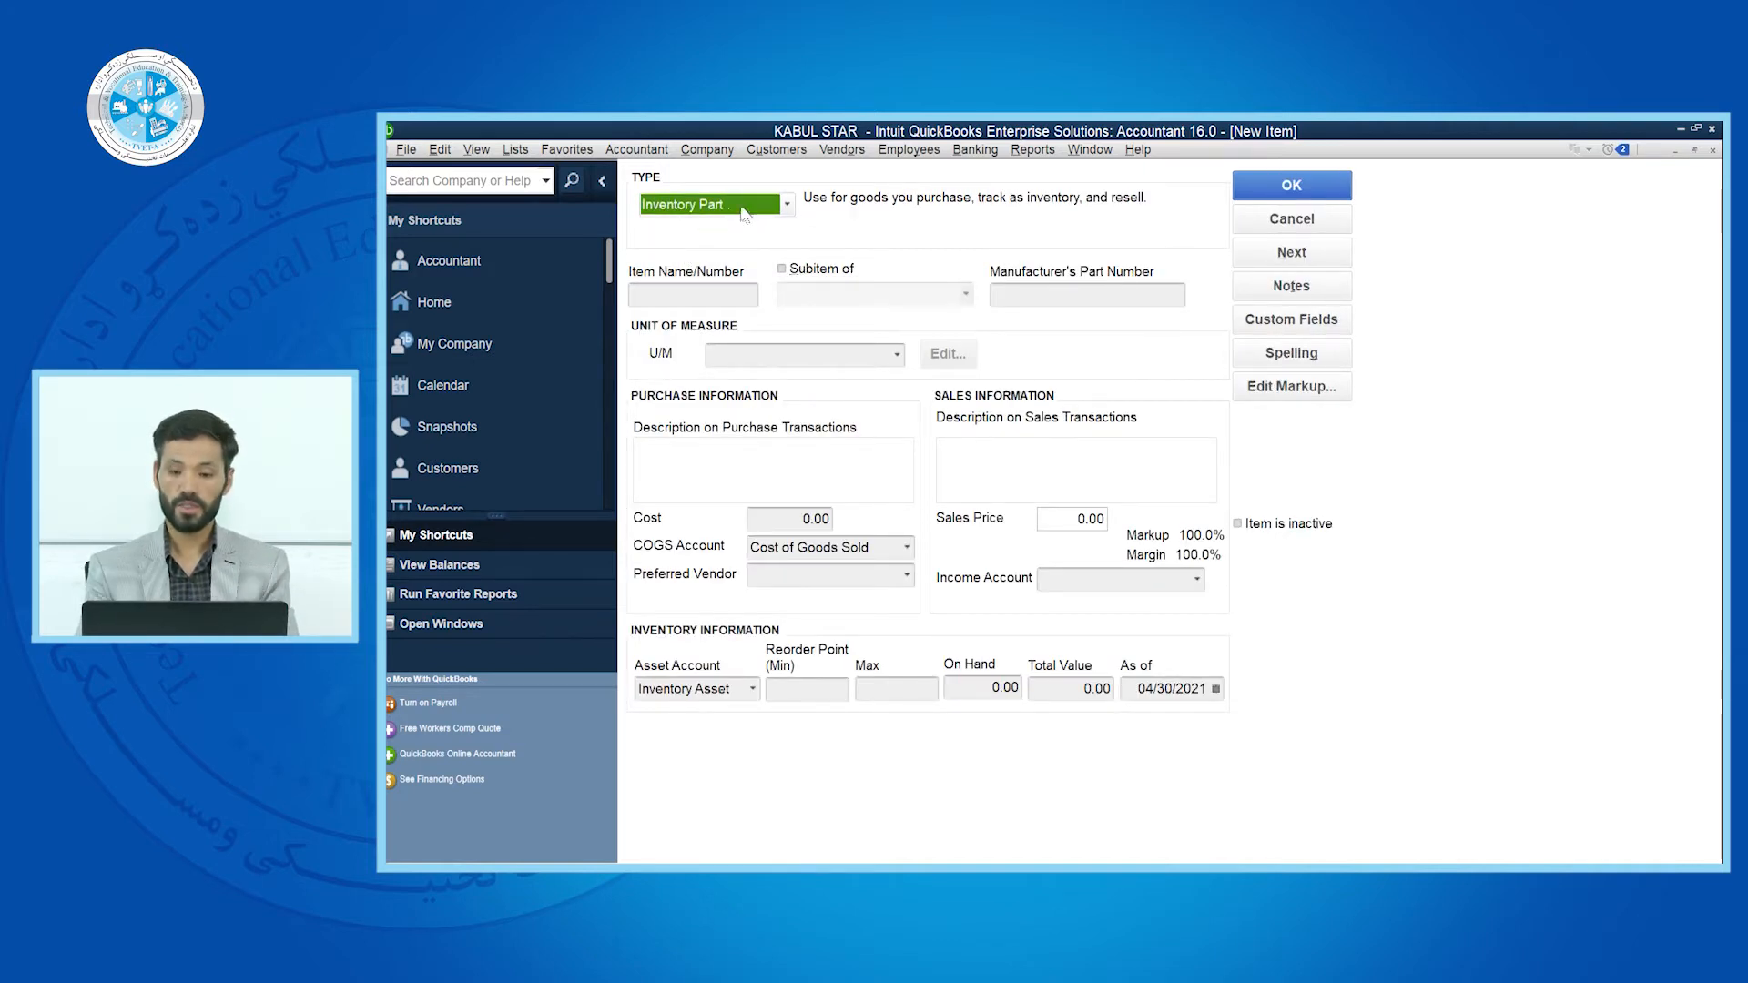
# Name the inventory item CPU and enter 2323 as its manufacturer's part number
pyautogui.click(676, 293)
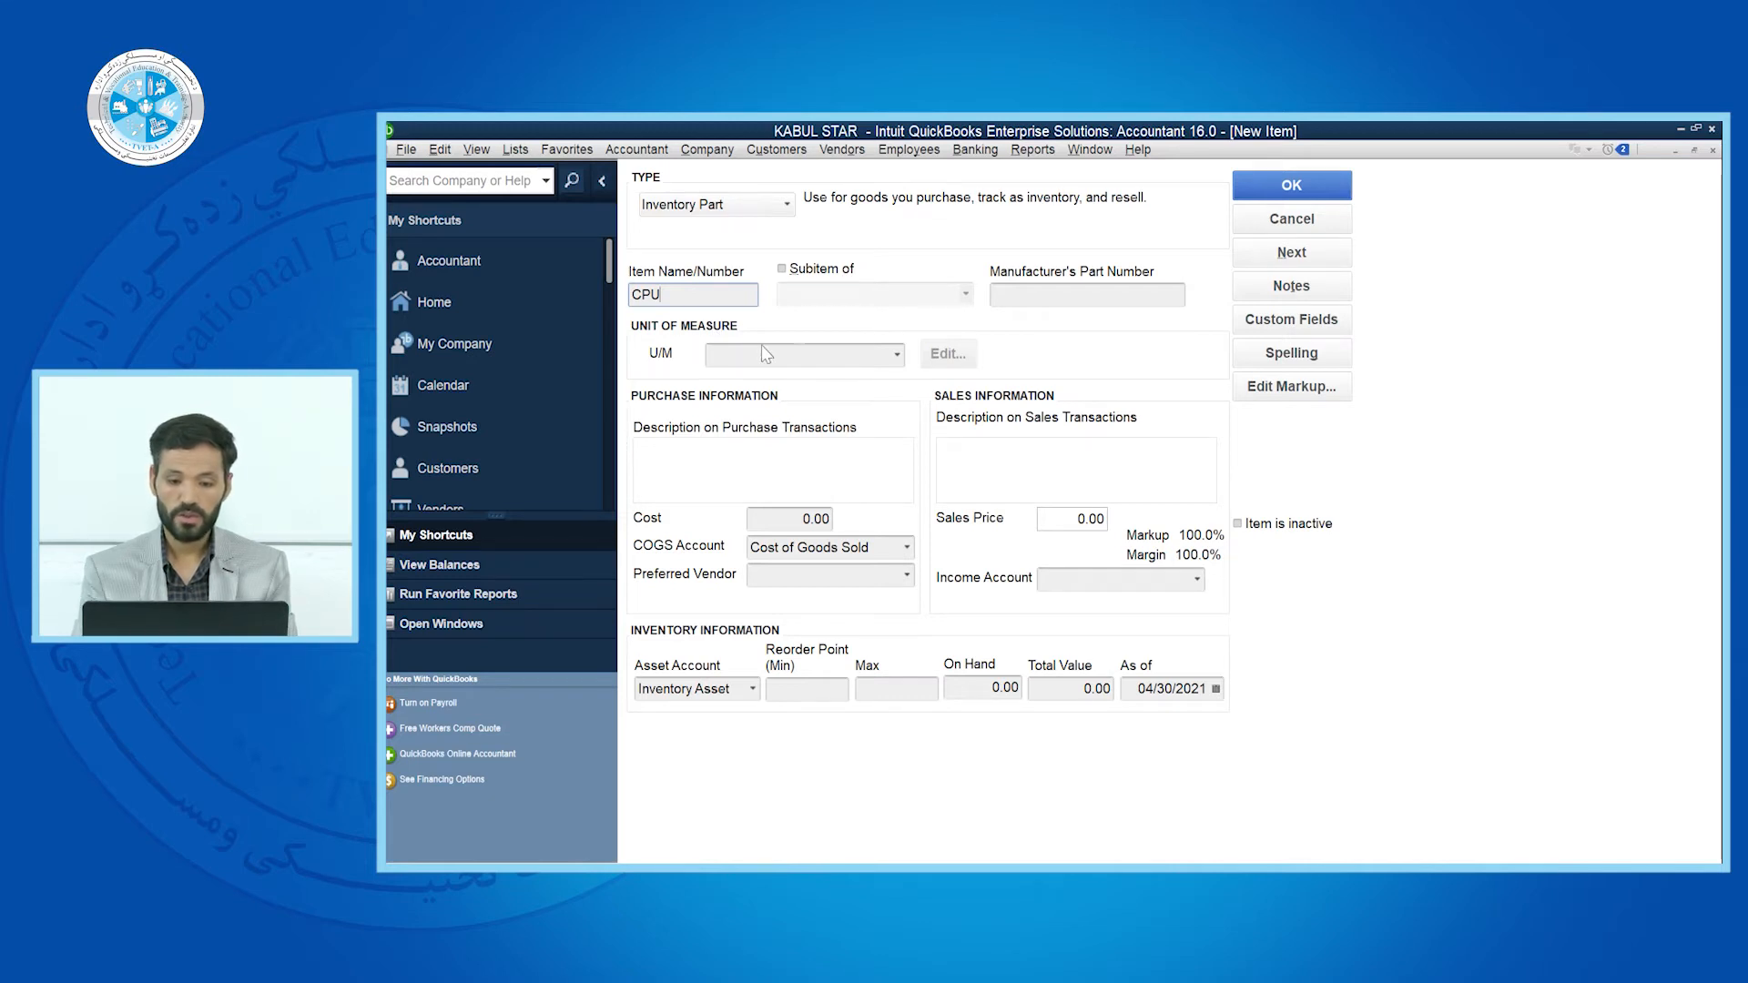
pyautogui.click(1021, 298)
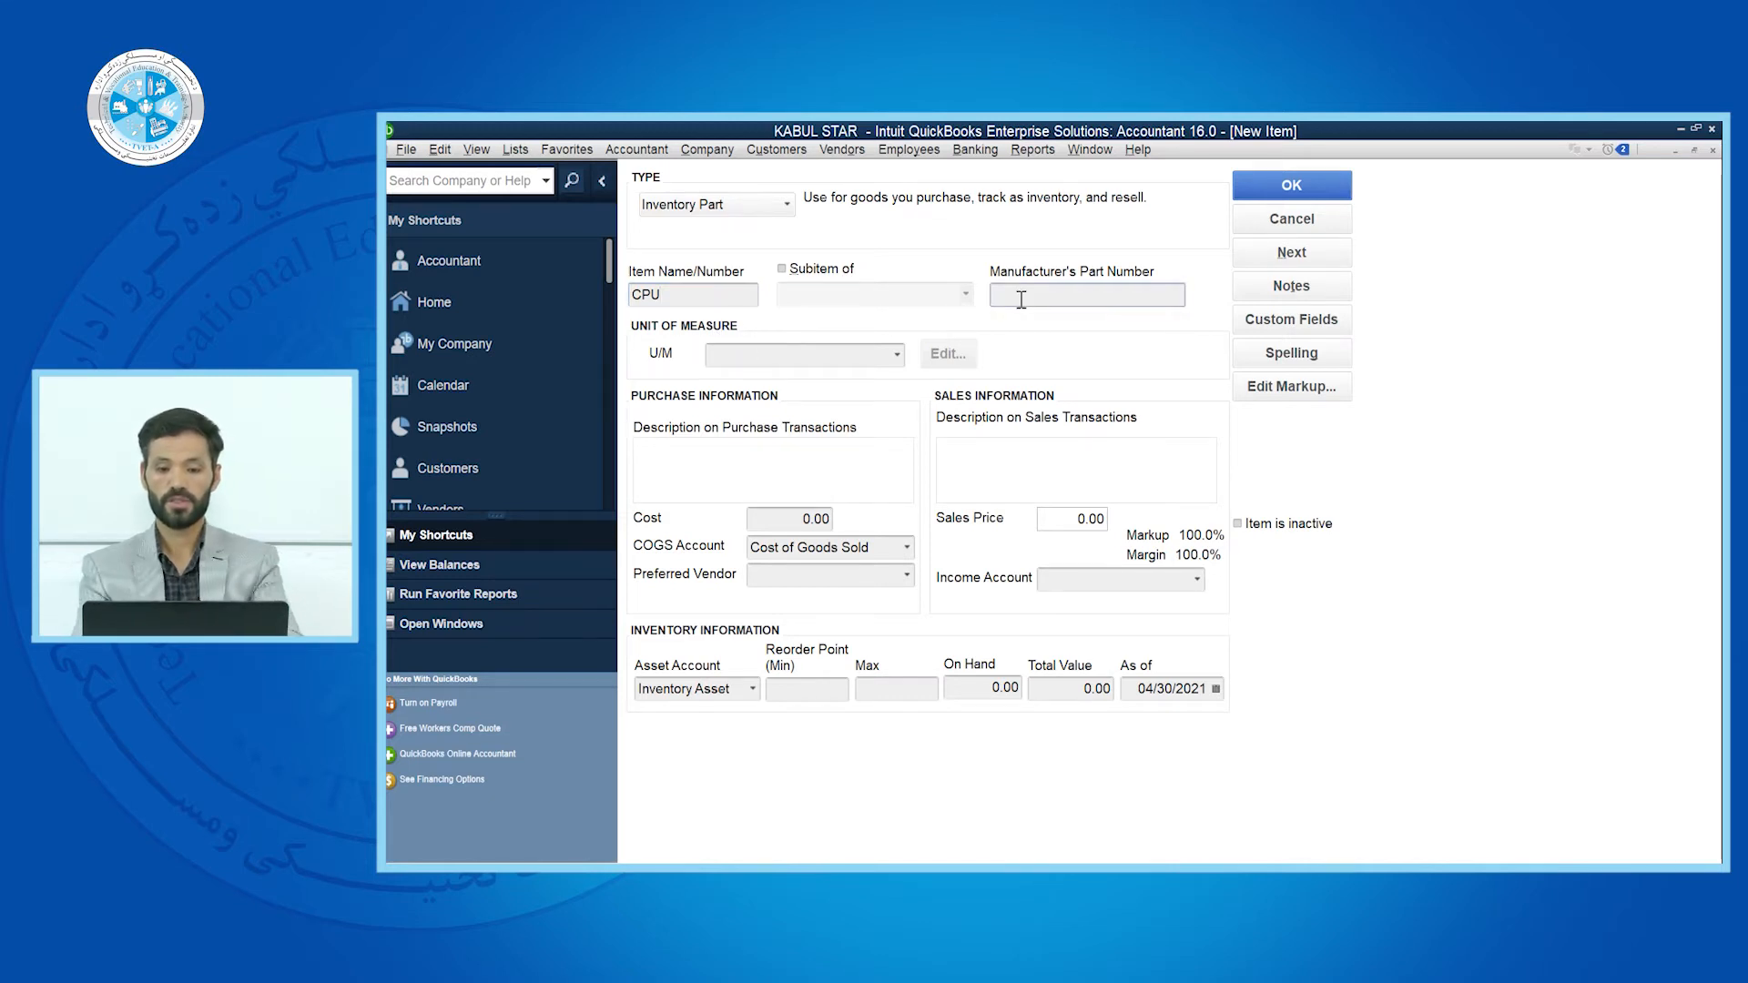
pyautogui.write('2323')
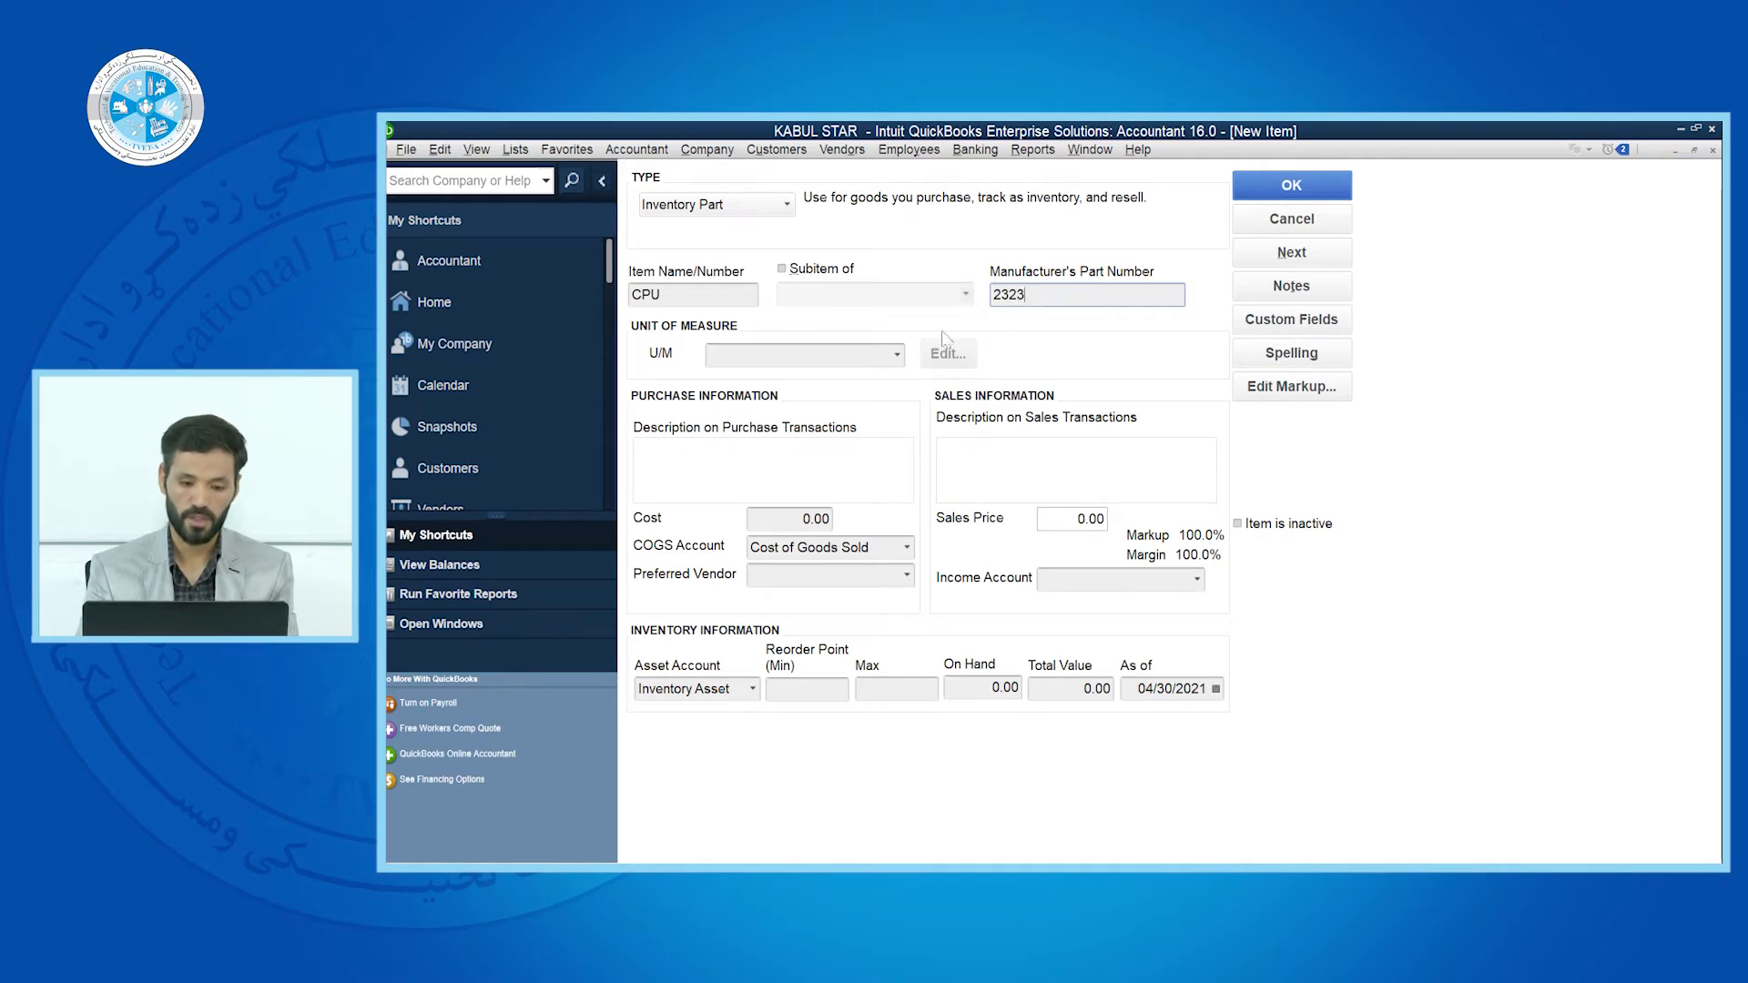
# Add a new count-type unit of measure, Each (ea), for the CPU item
pyautogui.click(810, 362)
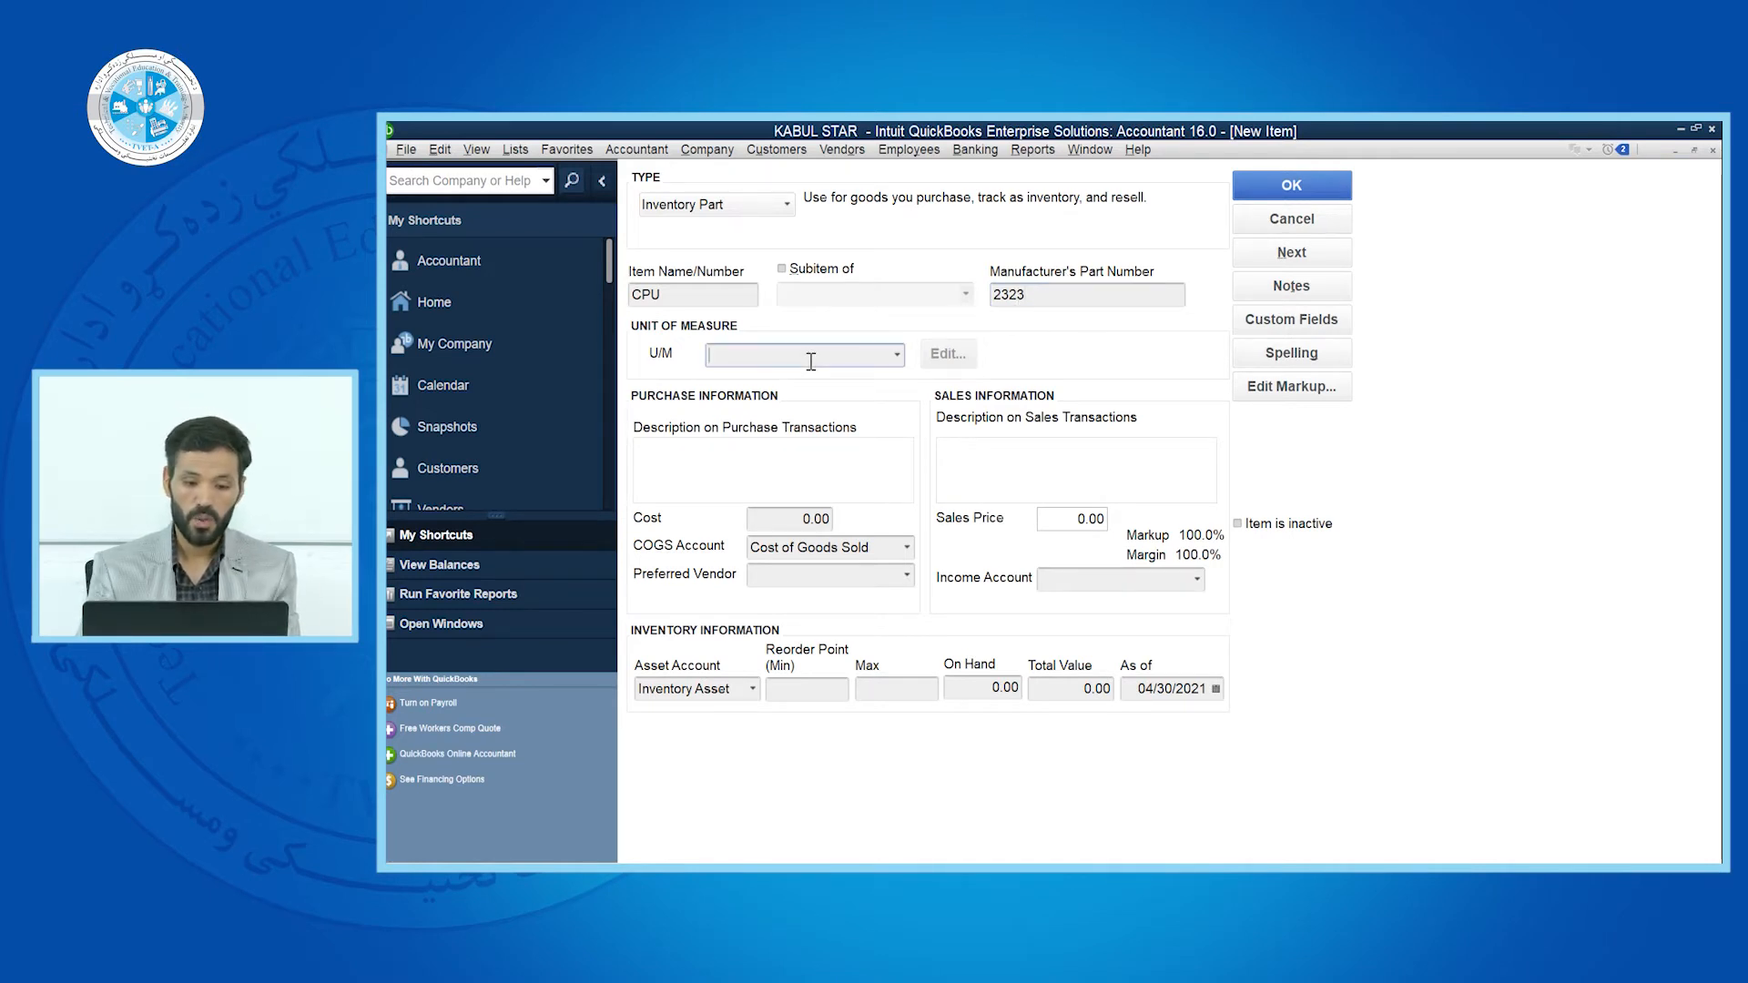
pyautogui.click(896, 357)
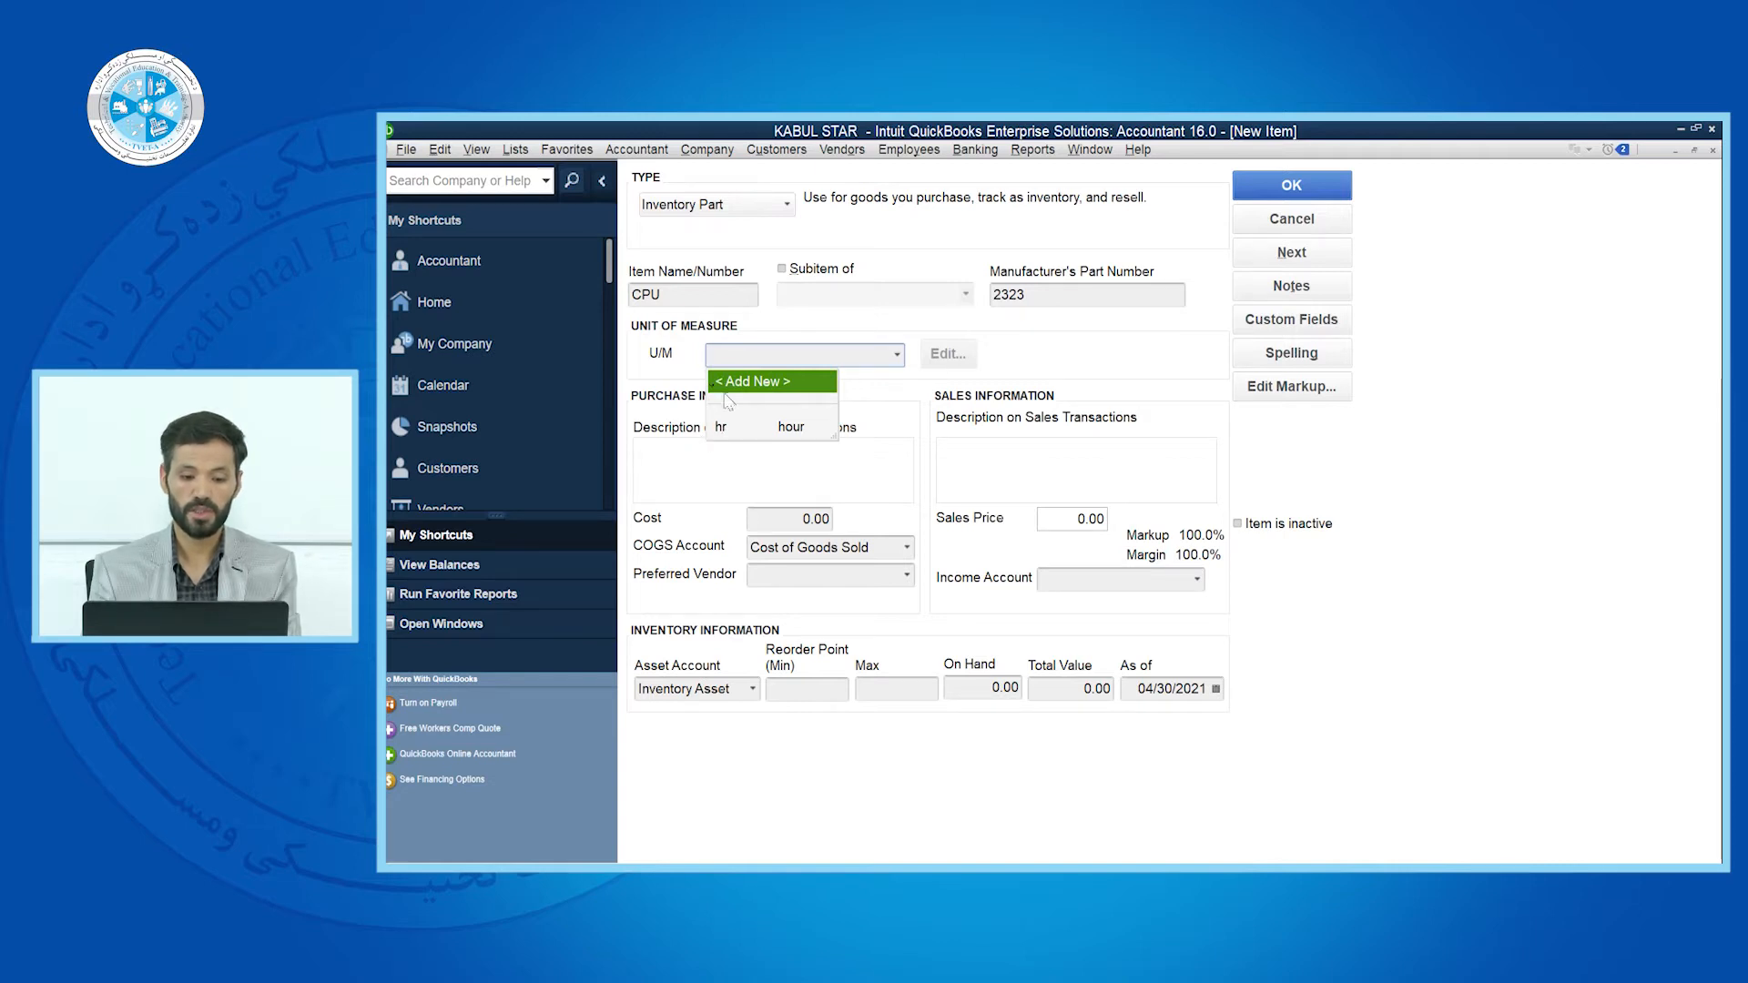
pyautogui.click(757, 384)
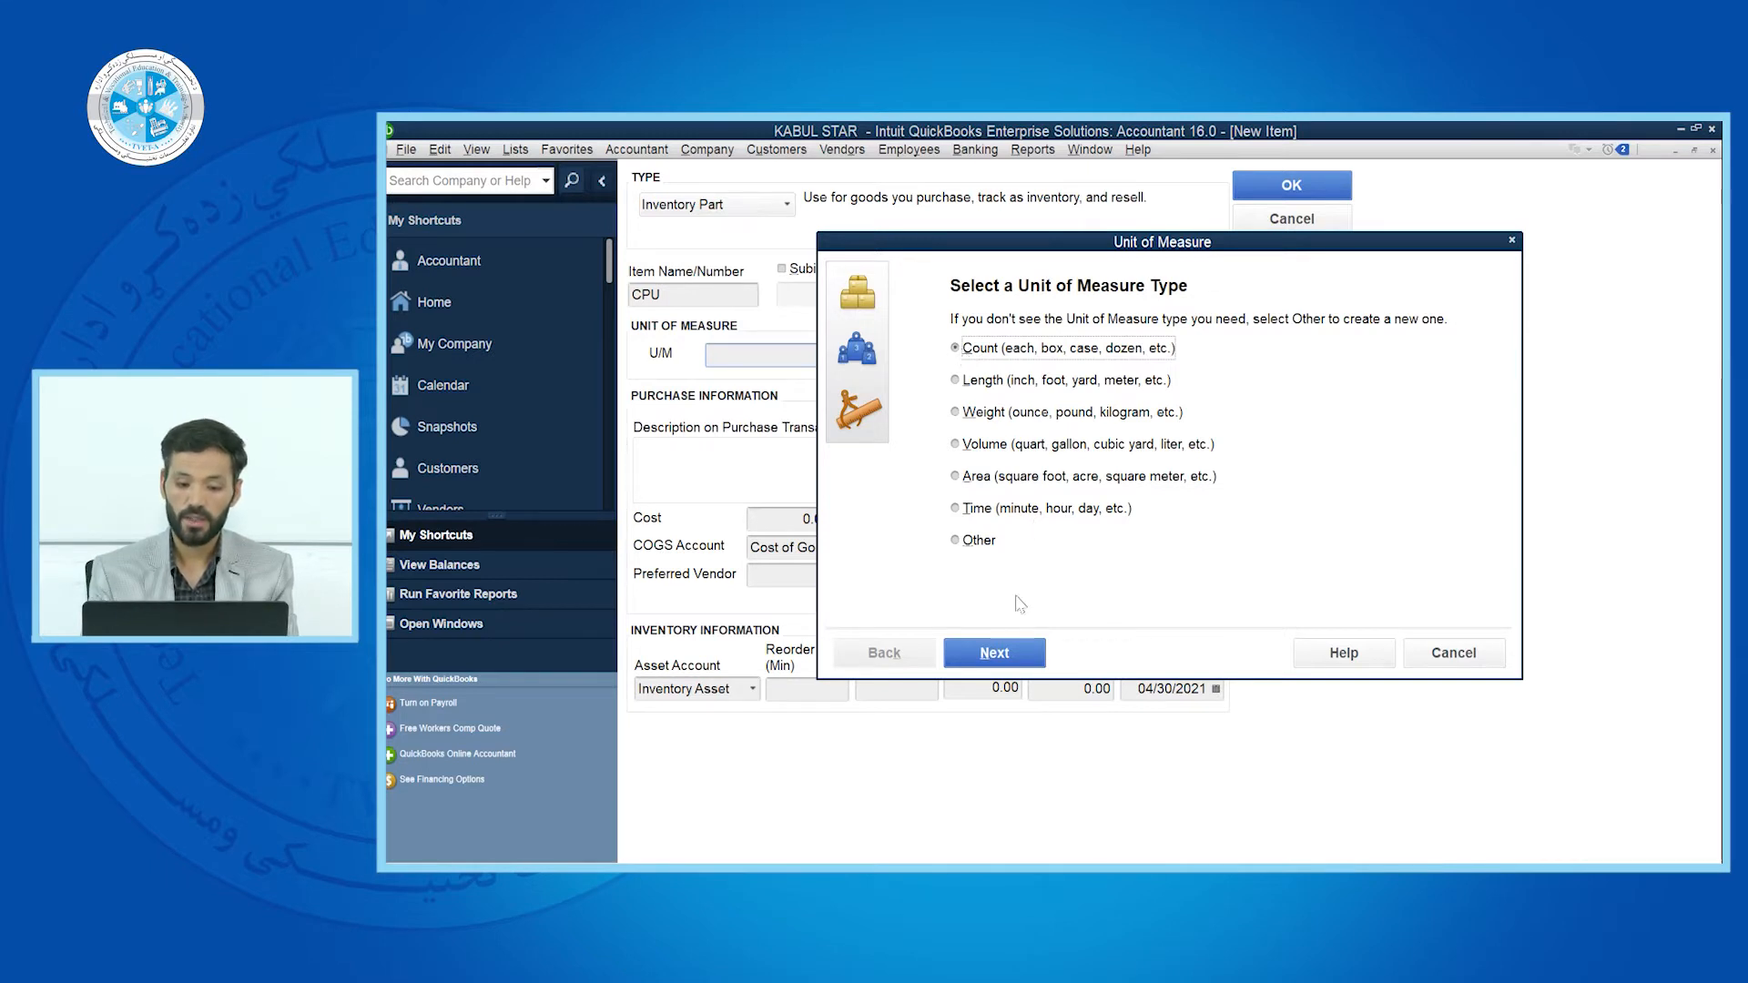
pyautogui.click(994, 654)
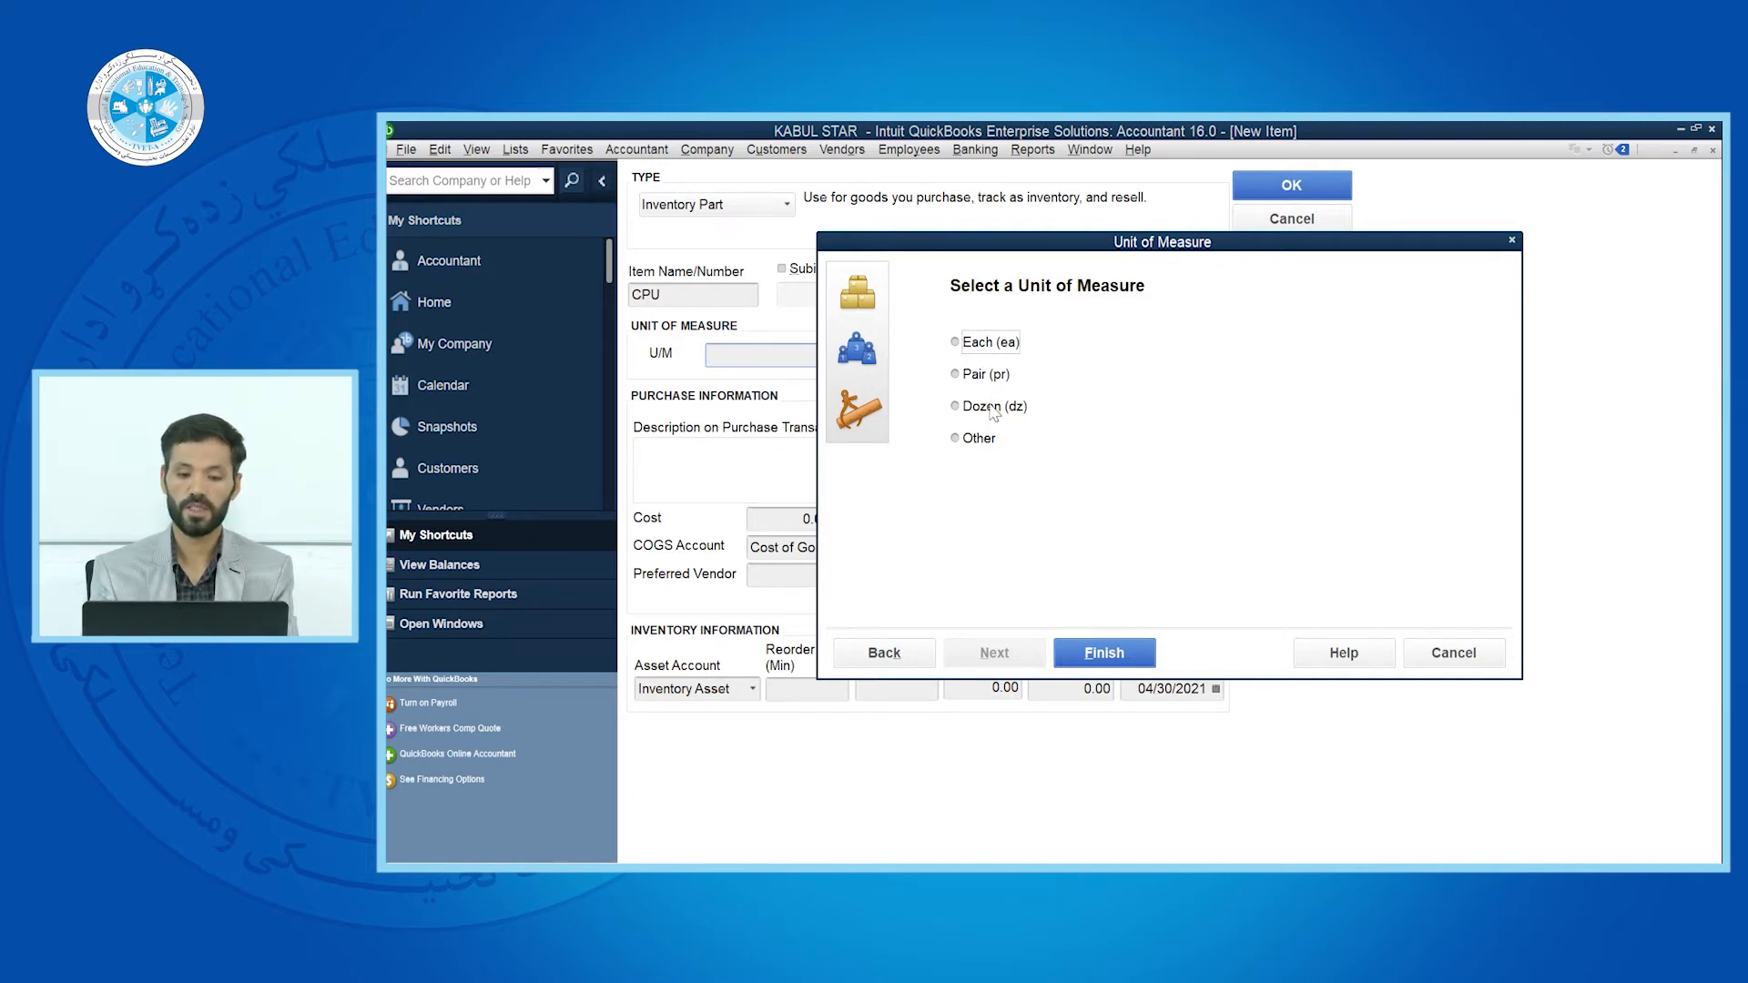
pyautogui.click(961, 350)
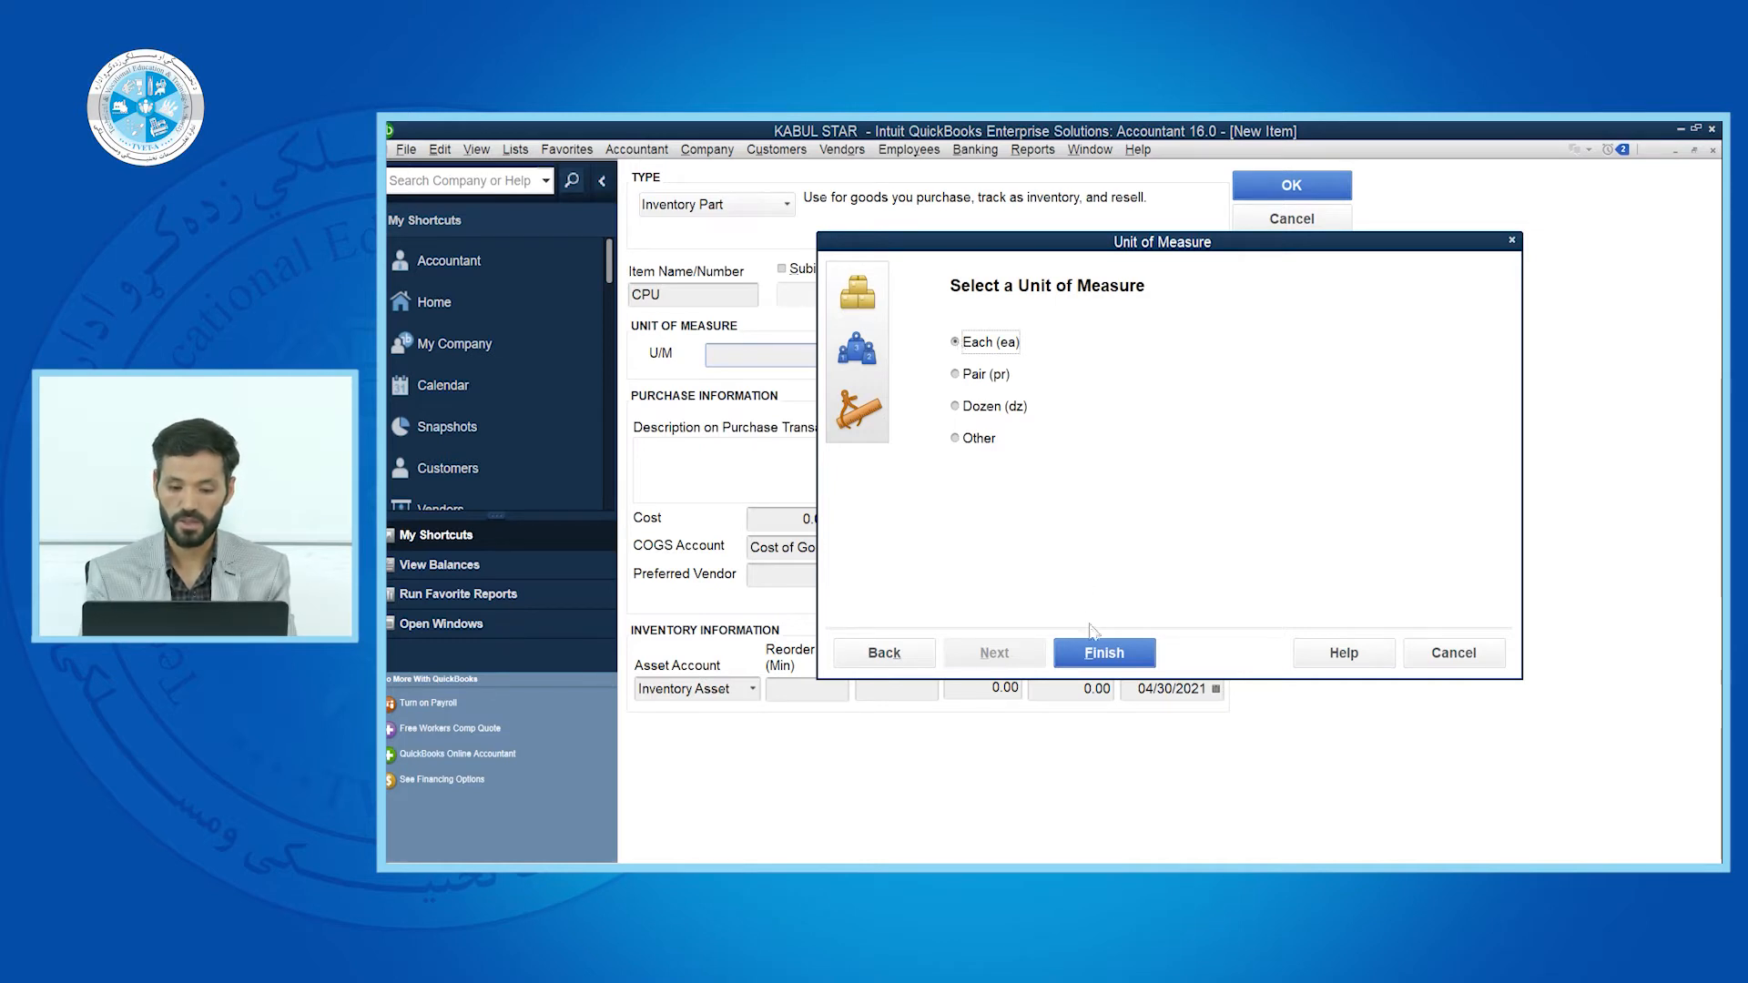
pyautogui.click(1102, 654)
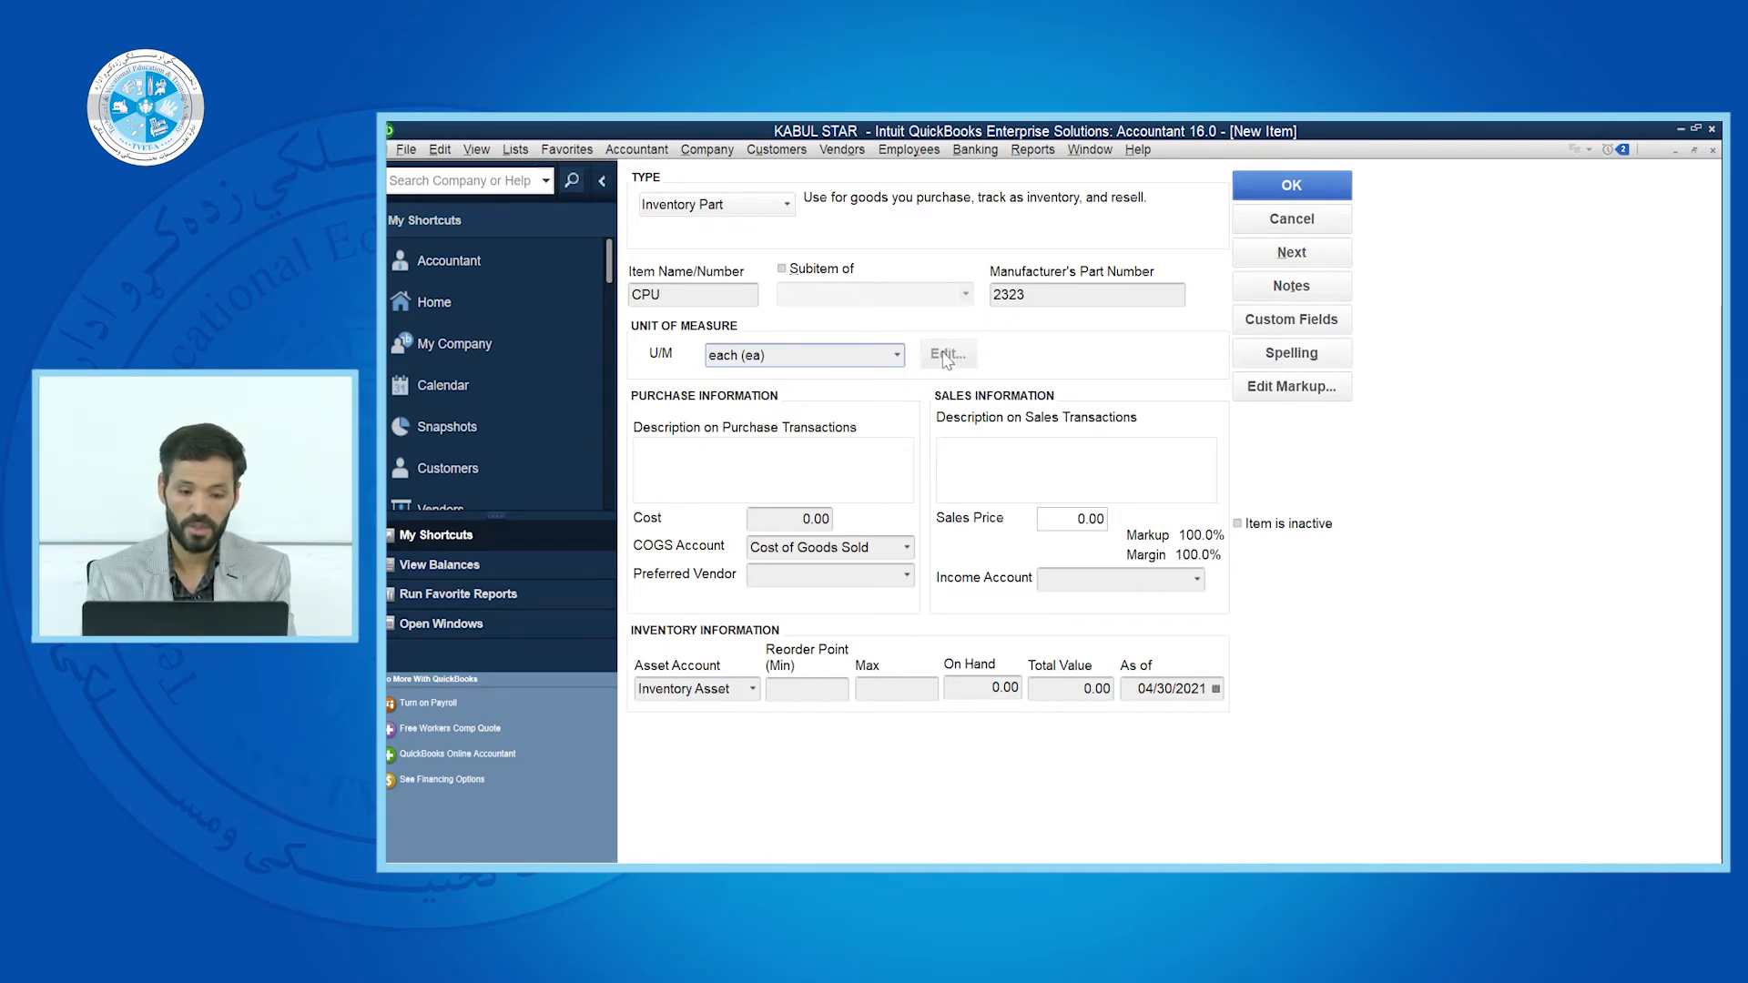
pyautogui.click(755, 470)
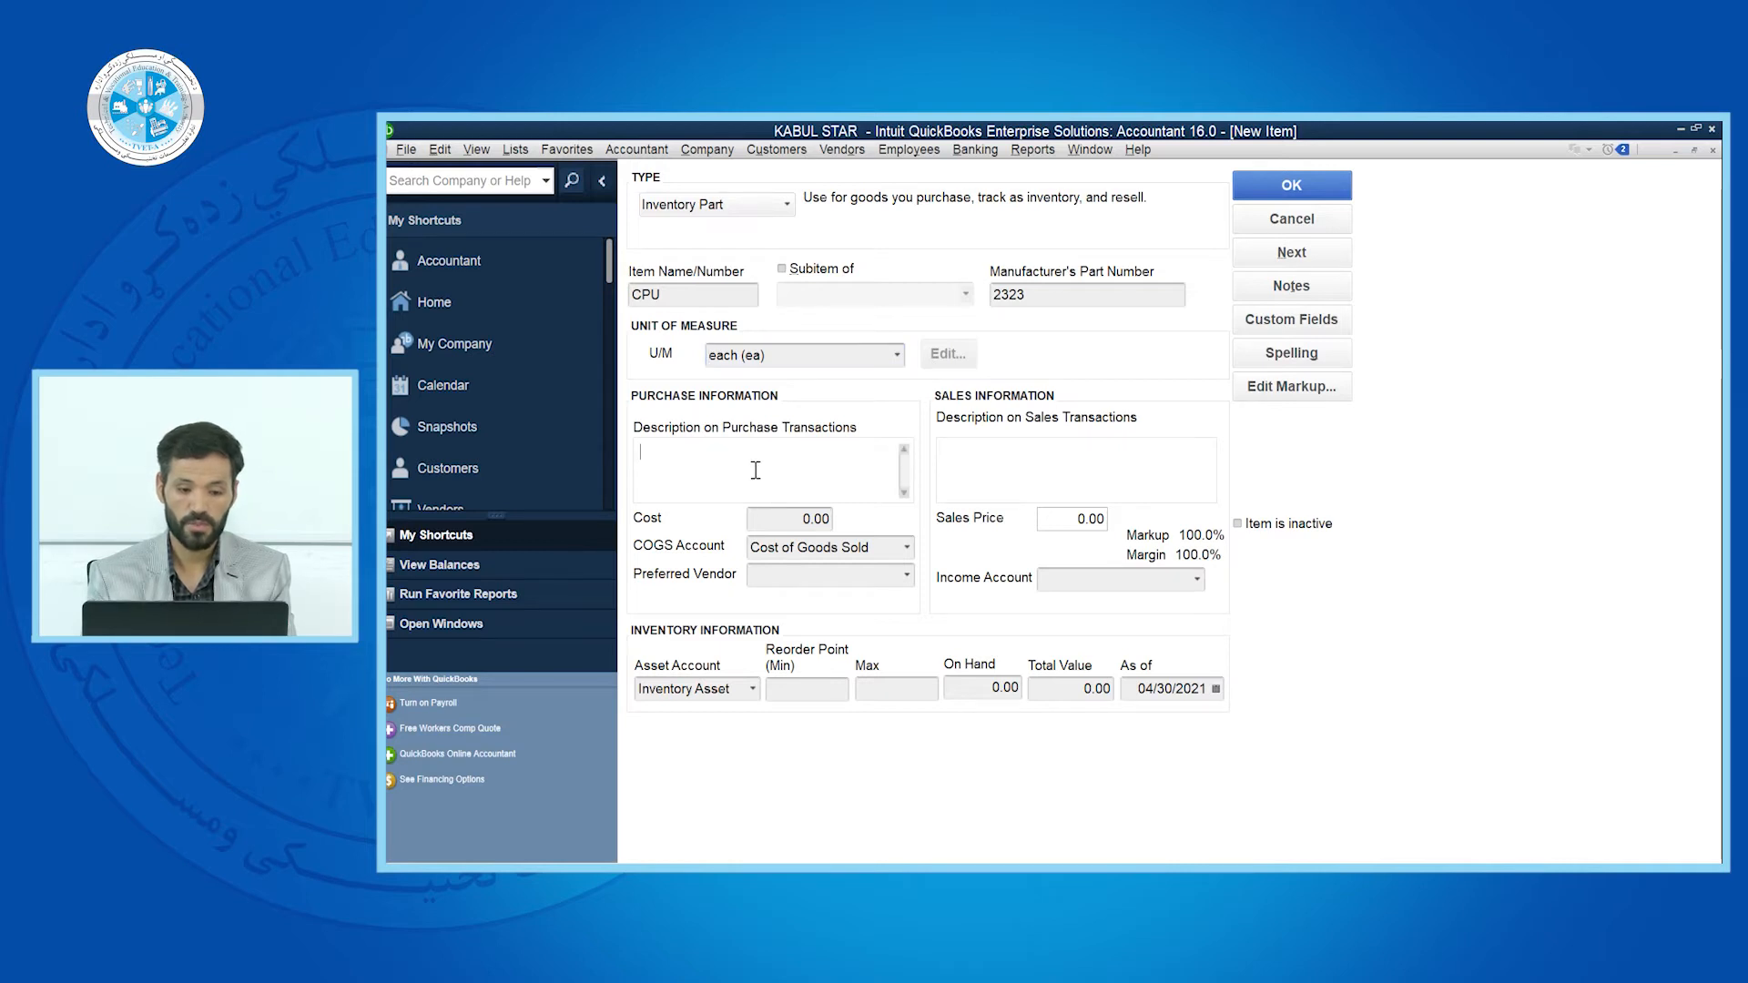
pyautogui.write('PART ')
pyautogui.write('OD')
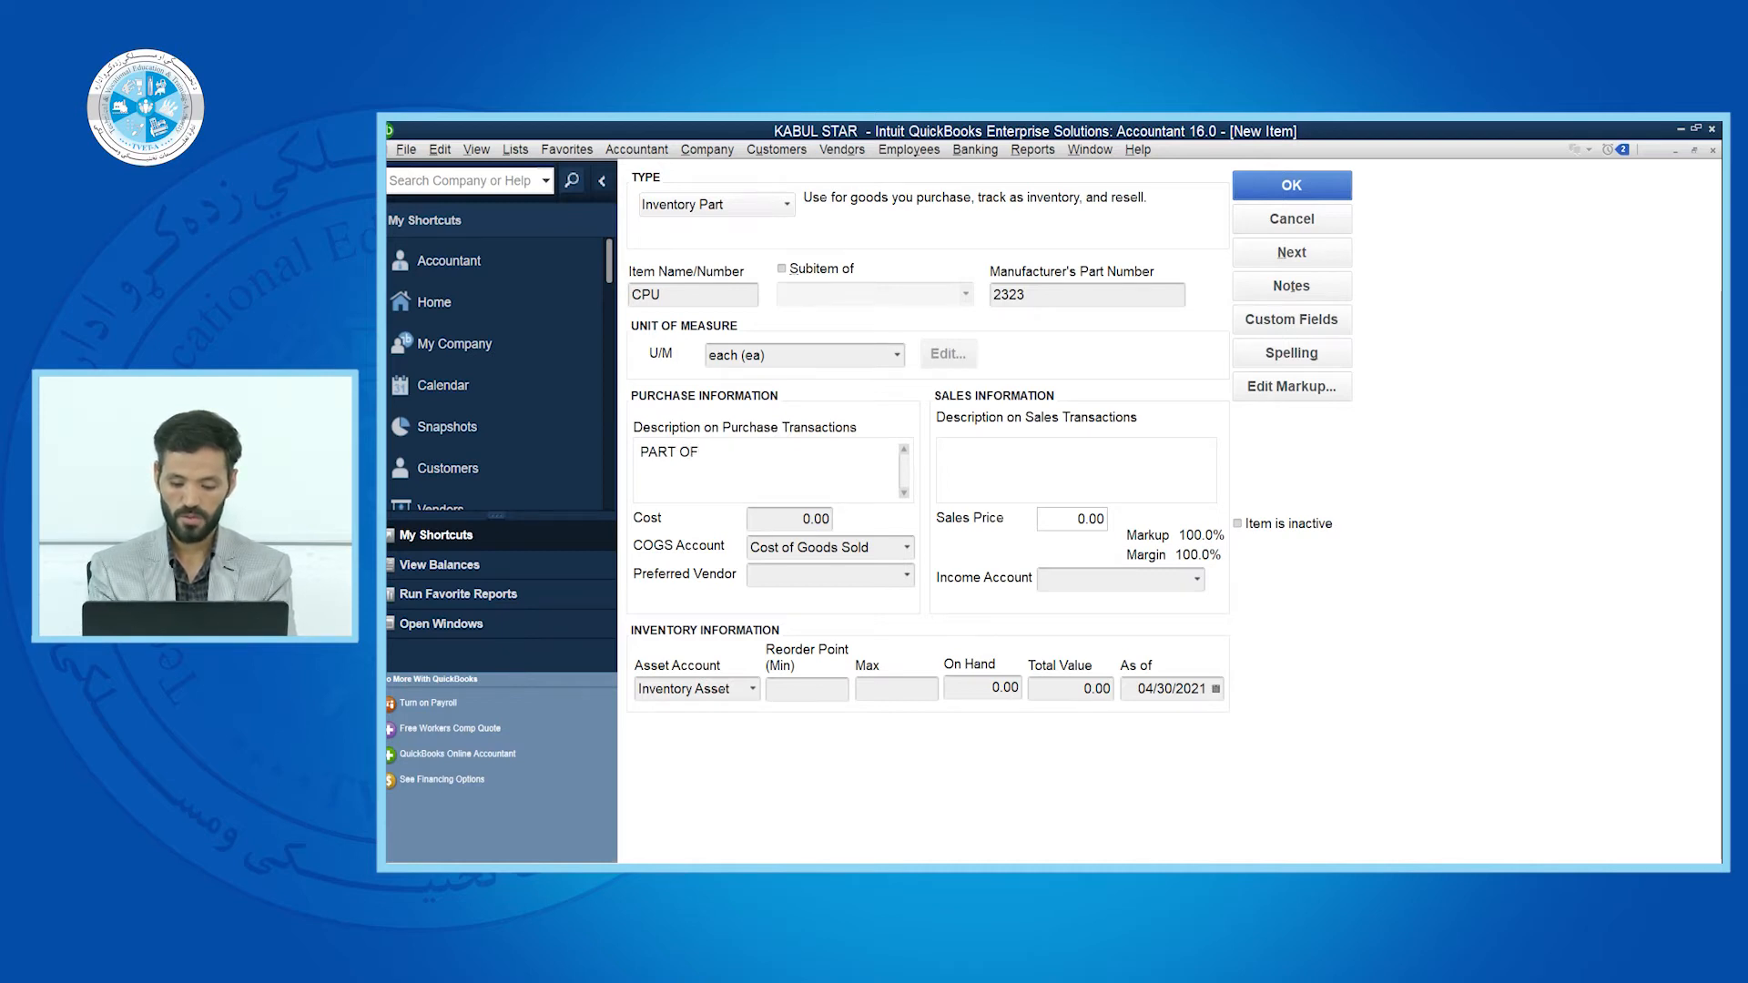
pyautogui.write(' COMPI')
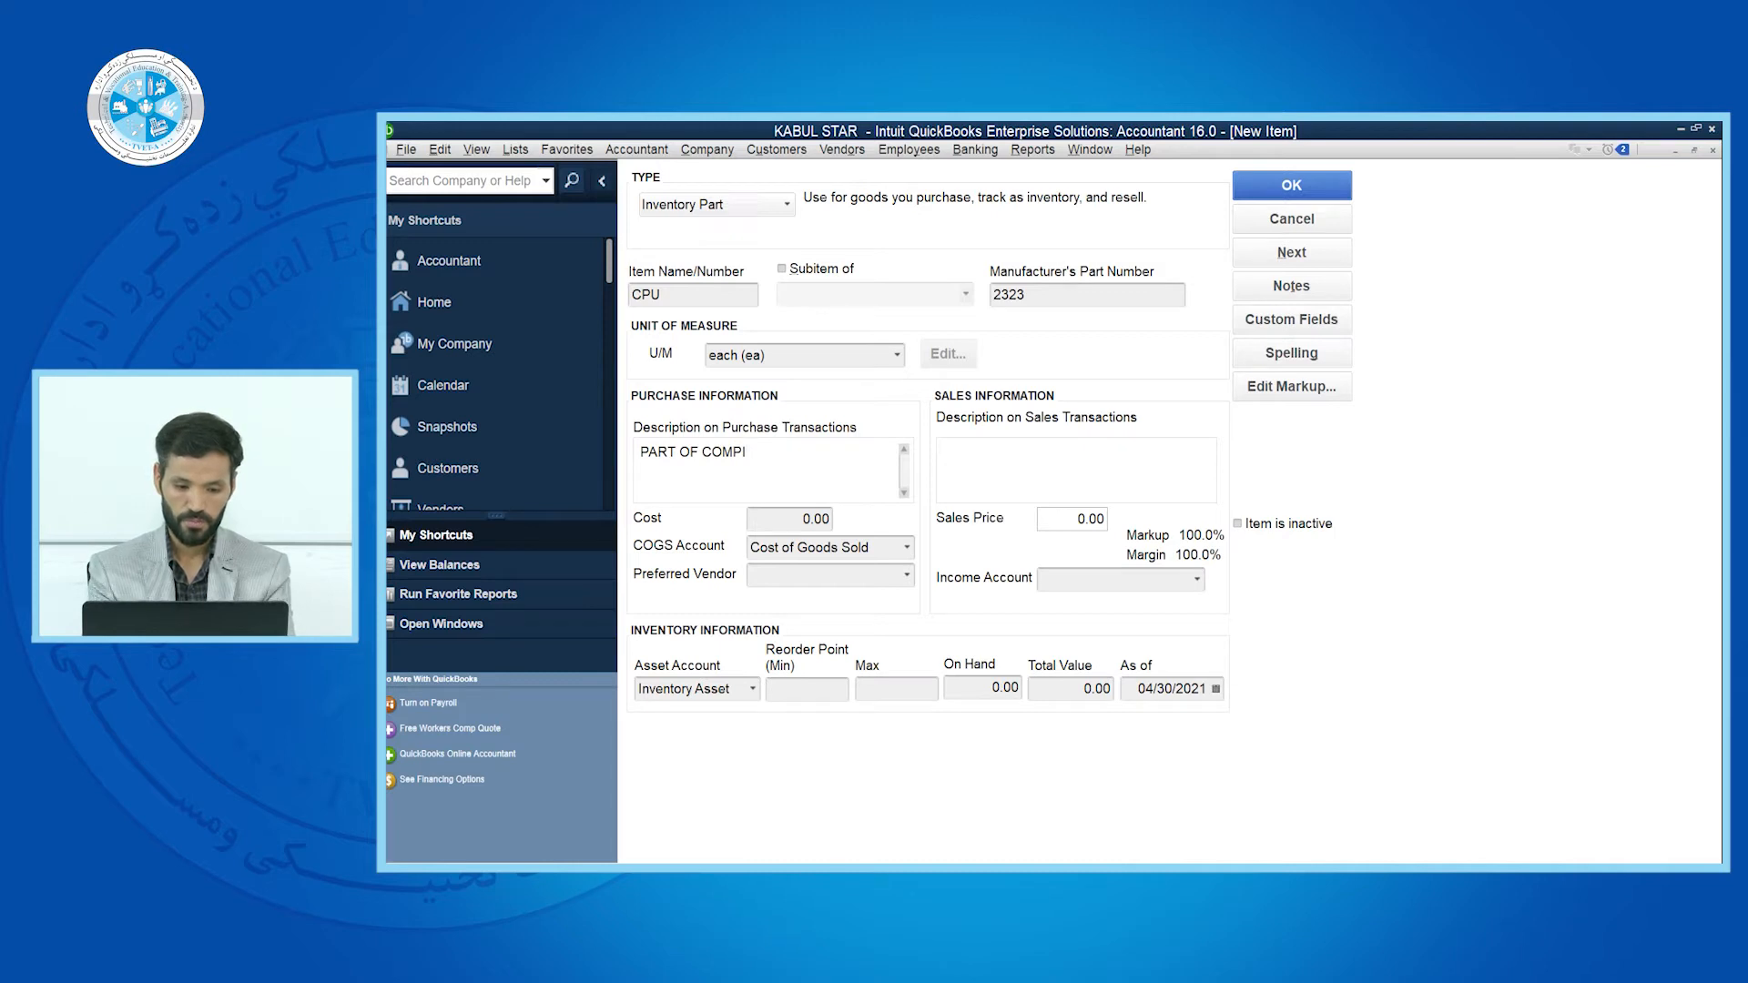
pyautogui.press('BackSpace')
pyautogui.press('BackSpace')
pyautogui.press('BackSpace')
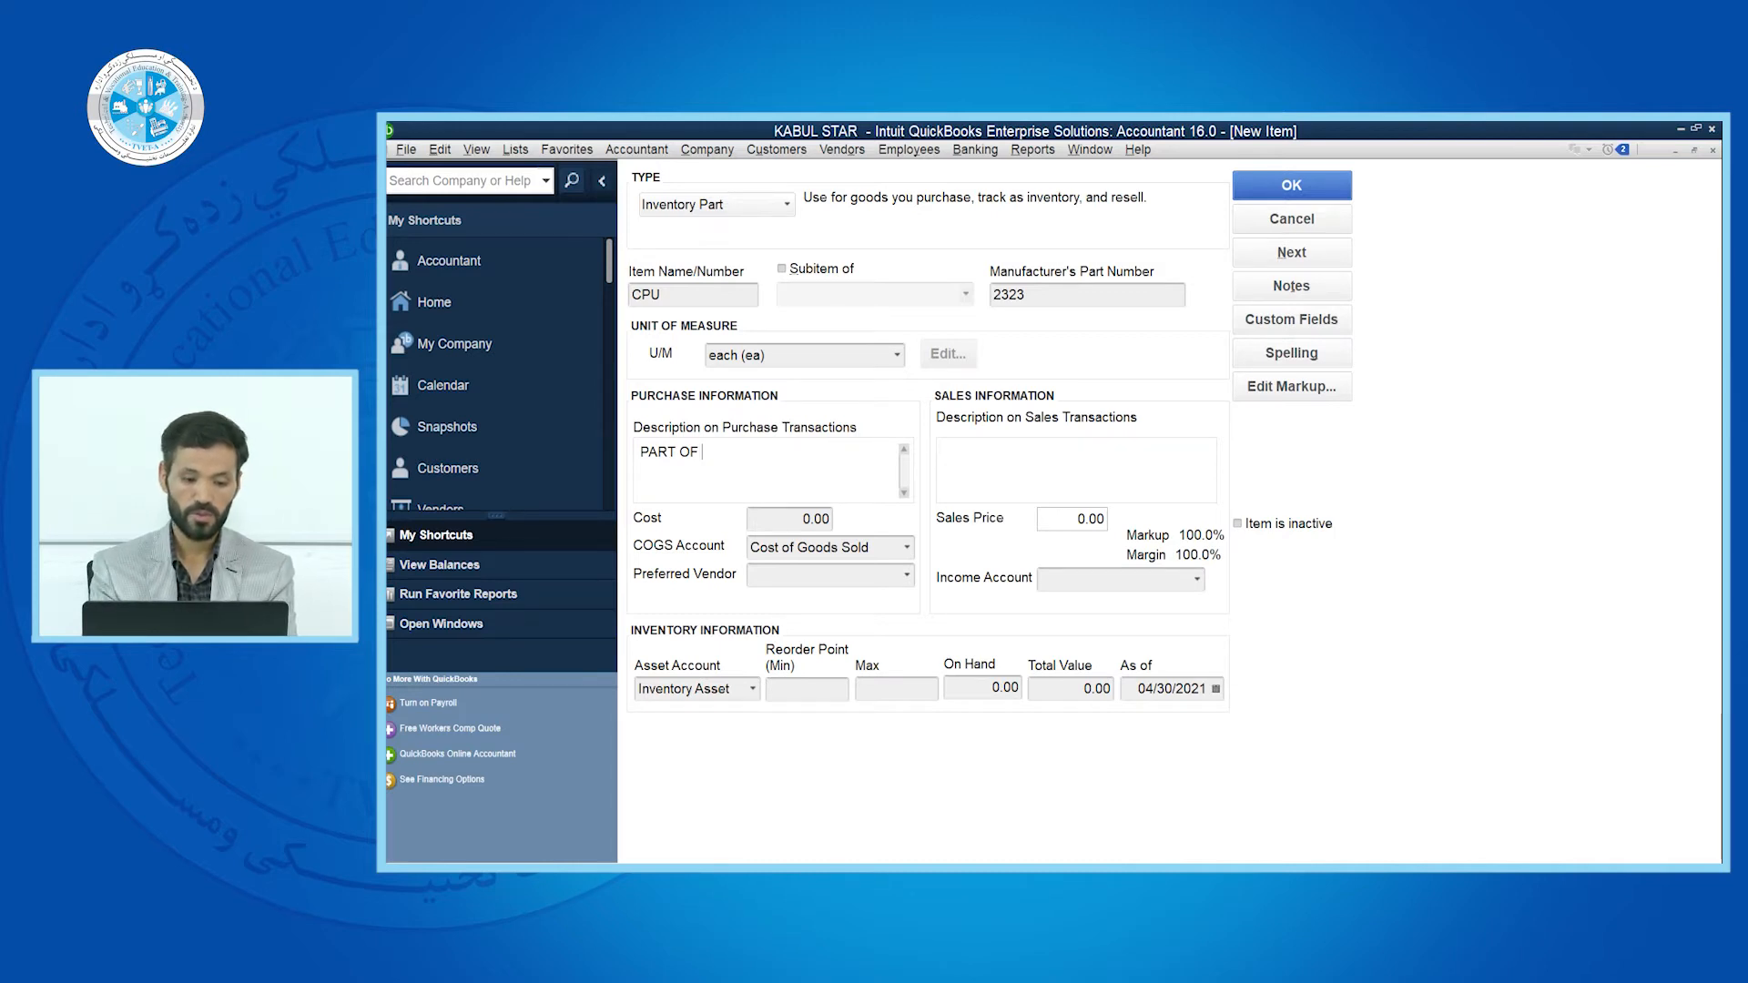
pyautogui.press('BackSpace')
pyautogui.press('BackSpace')
pyautogui.press('BackSpace')
pyautogui.press('BackSpace')
pyautogui.press('BackSpace')
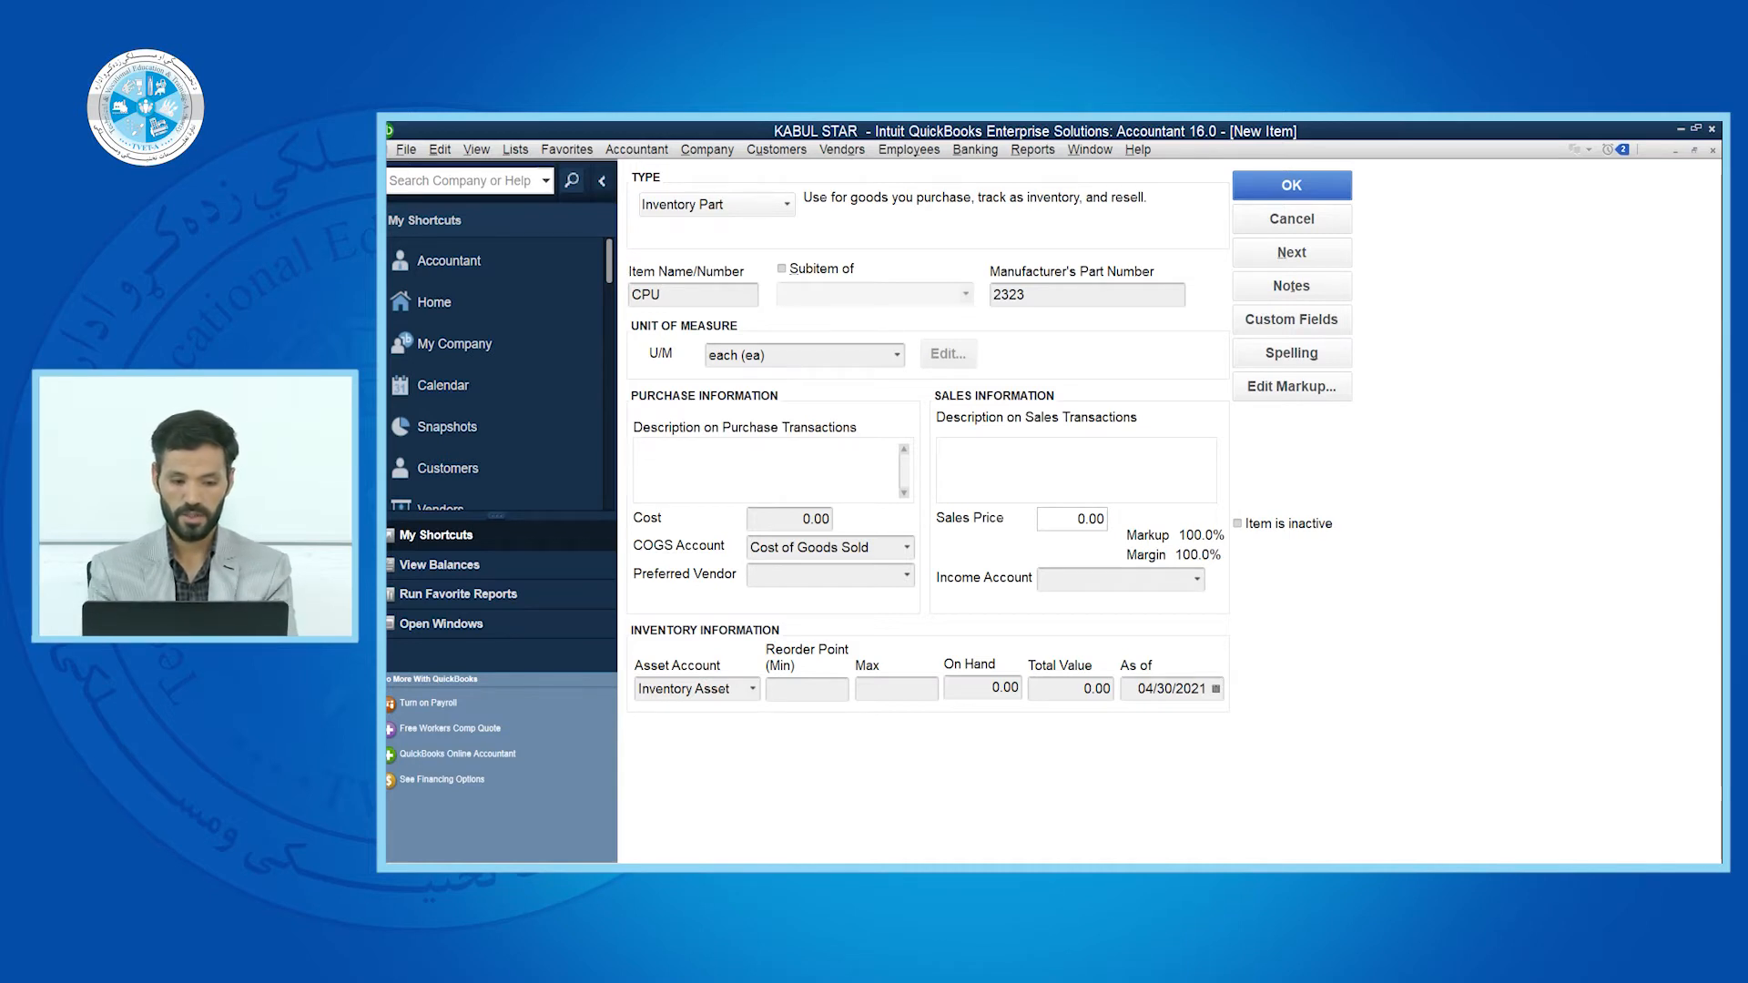
pyautogui.write('d')
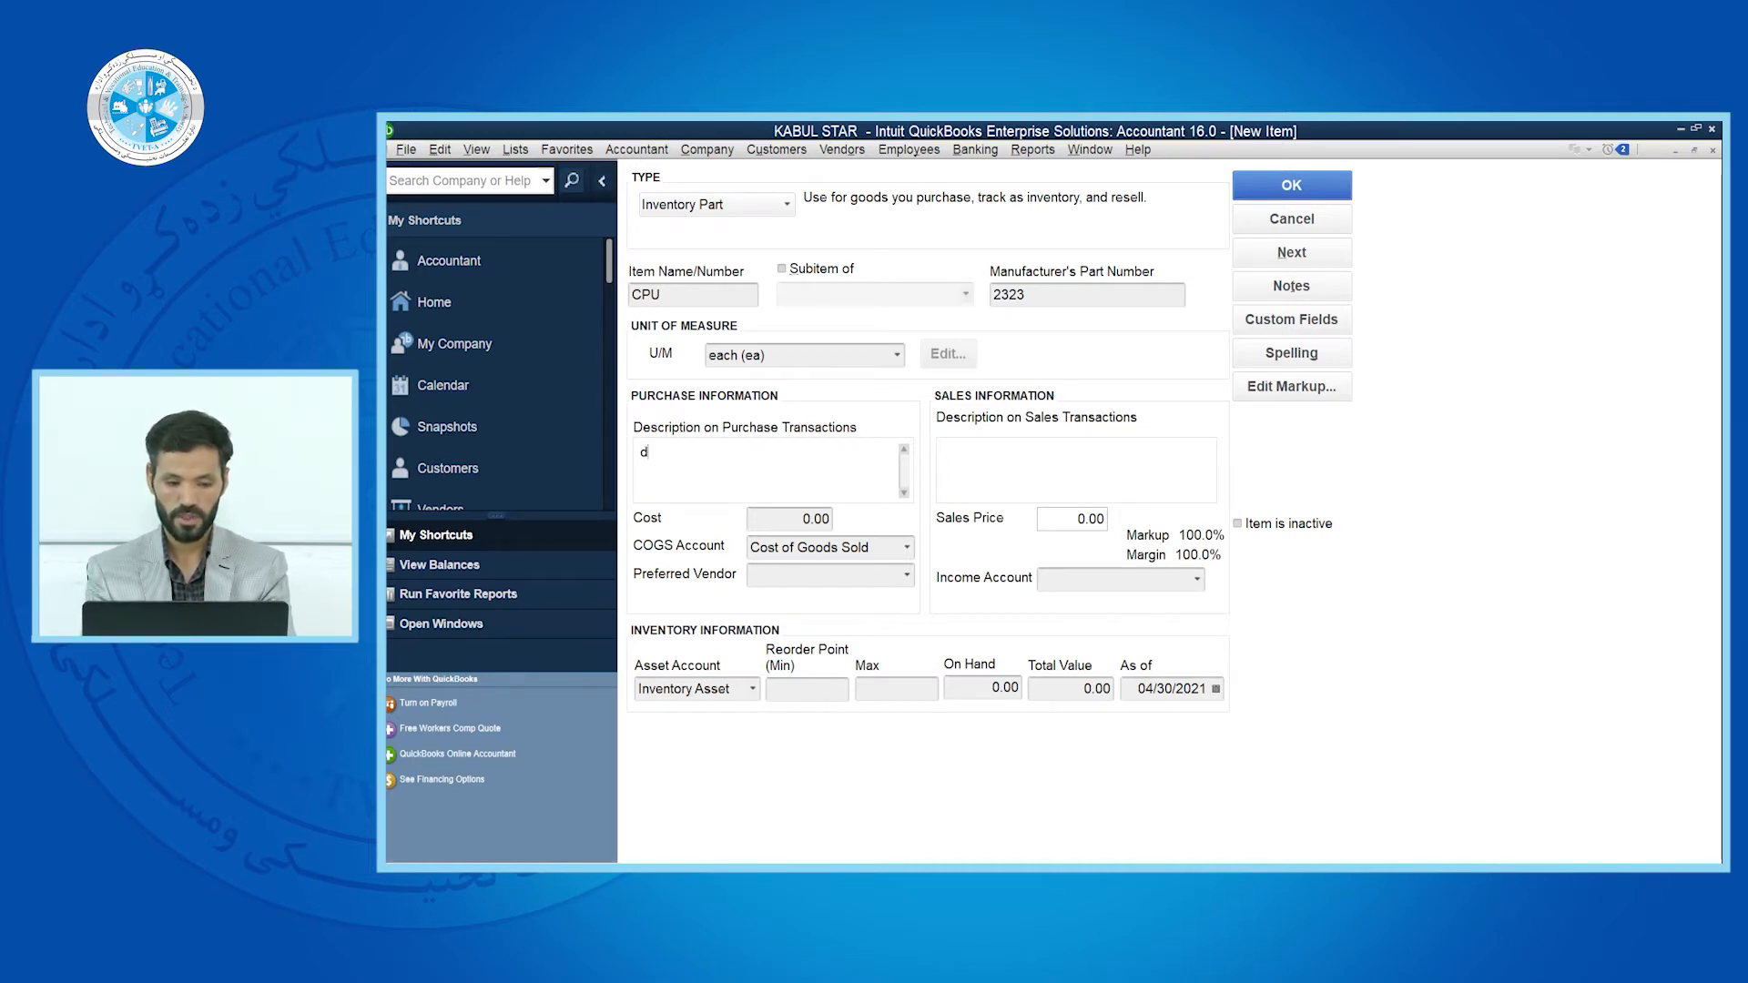
pyautogui.press('BackSpace')
# Enter "DELL COMPANT E7450" as the item's description for both purchase and sales transactions
pyautogui.write('DELL')
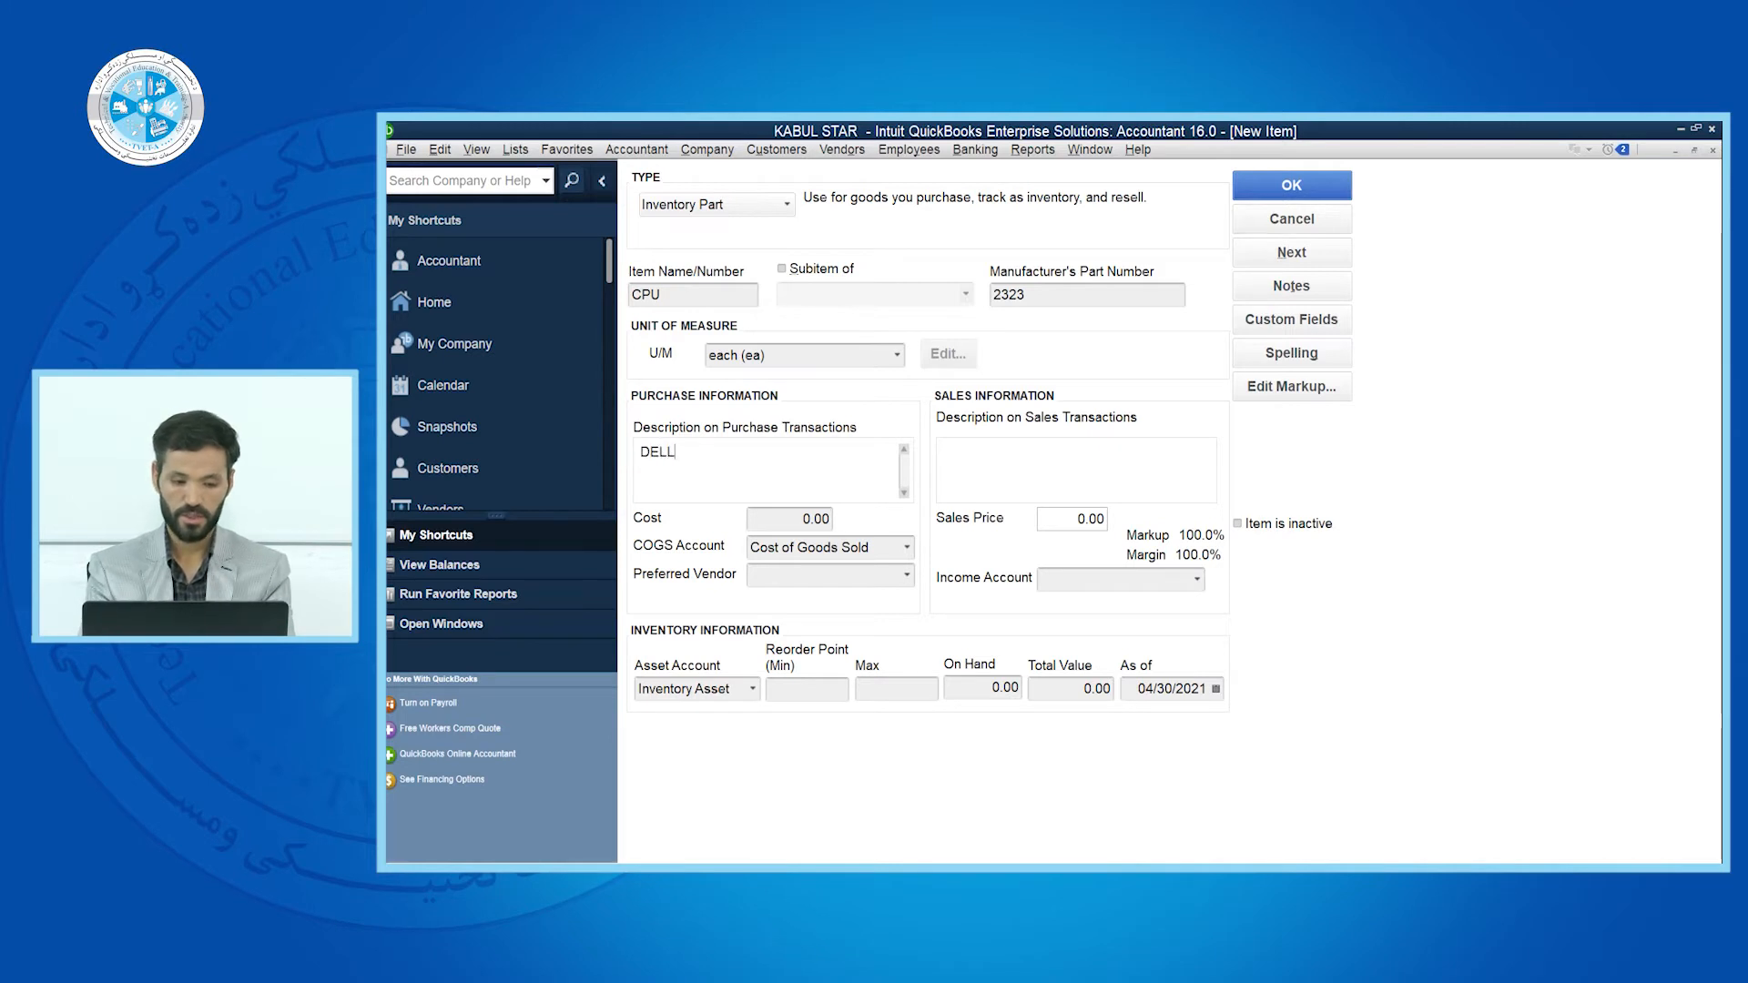
pyautogui.write(' CO')
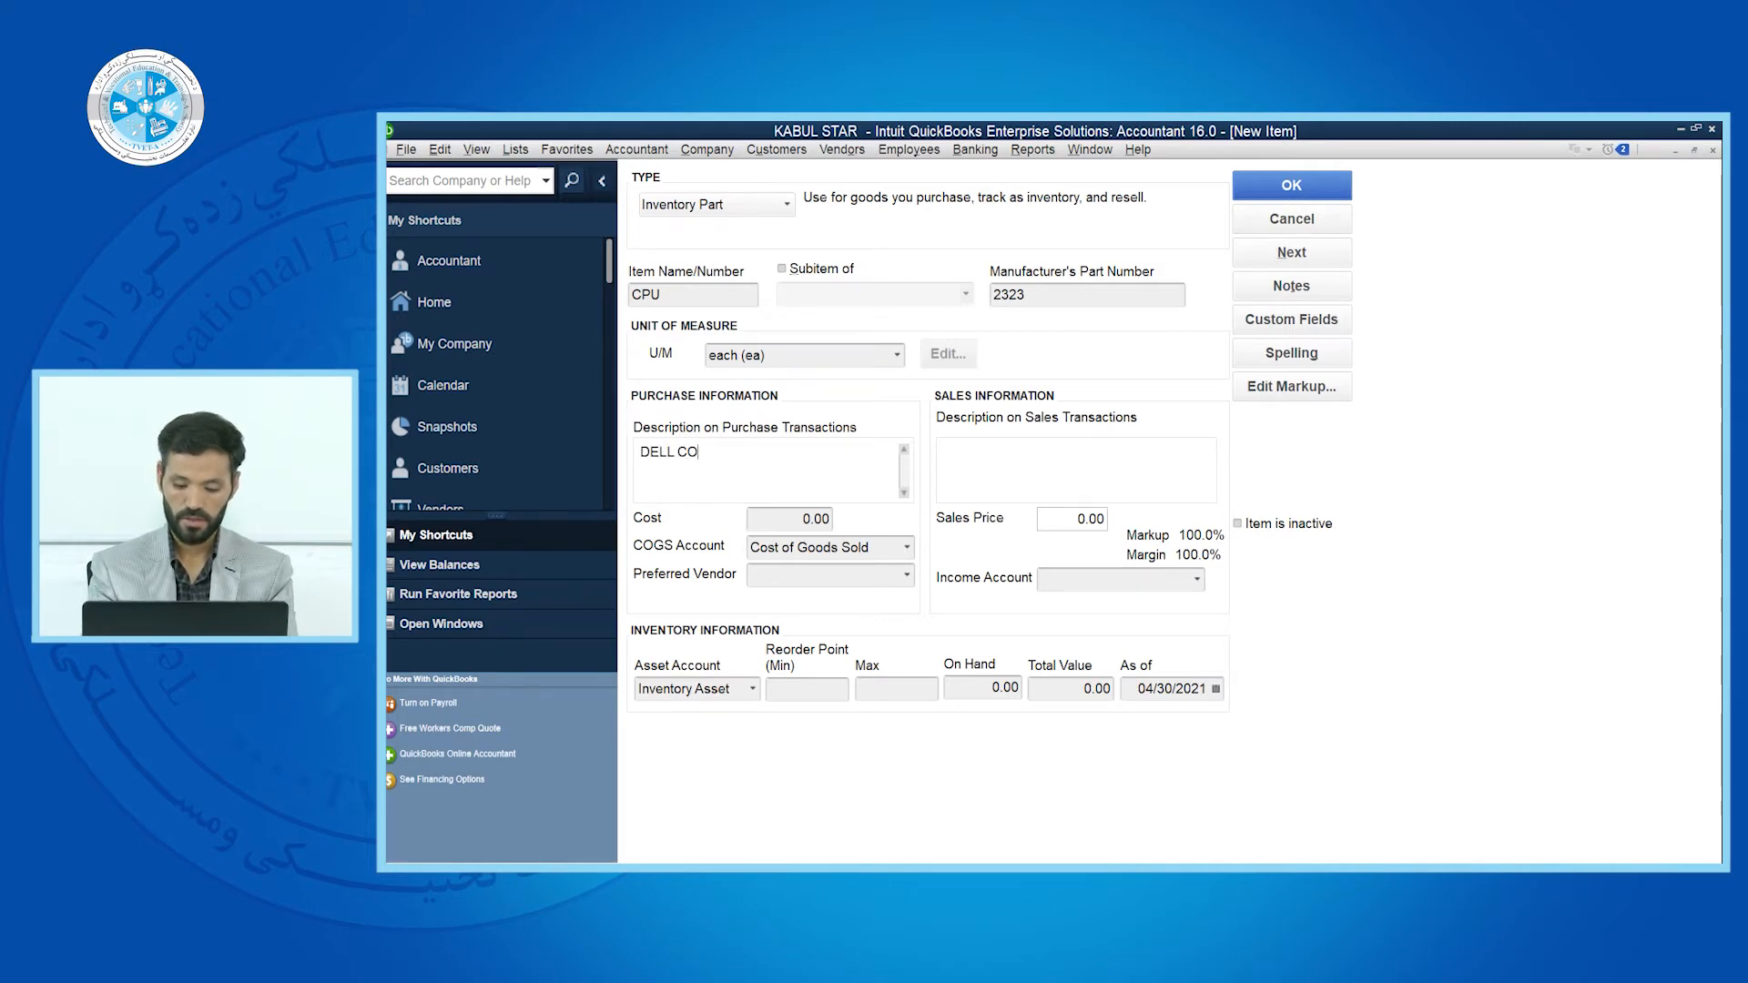
pyautogui.write('MPANT')
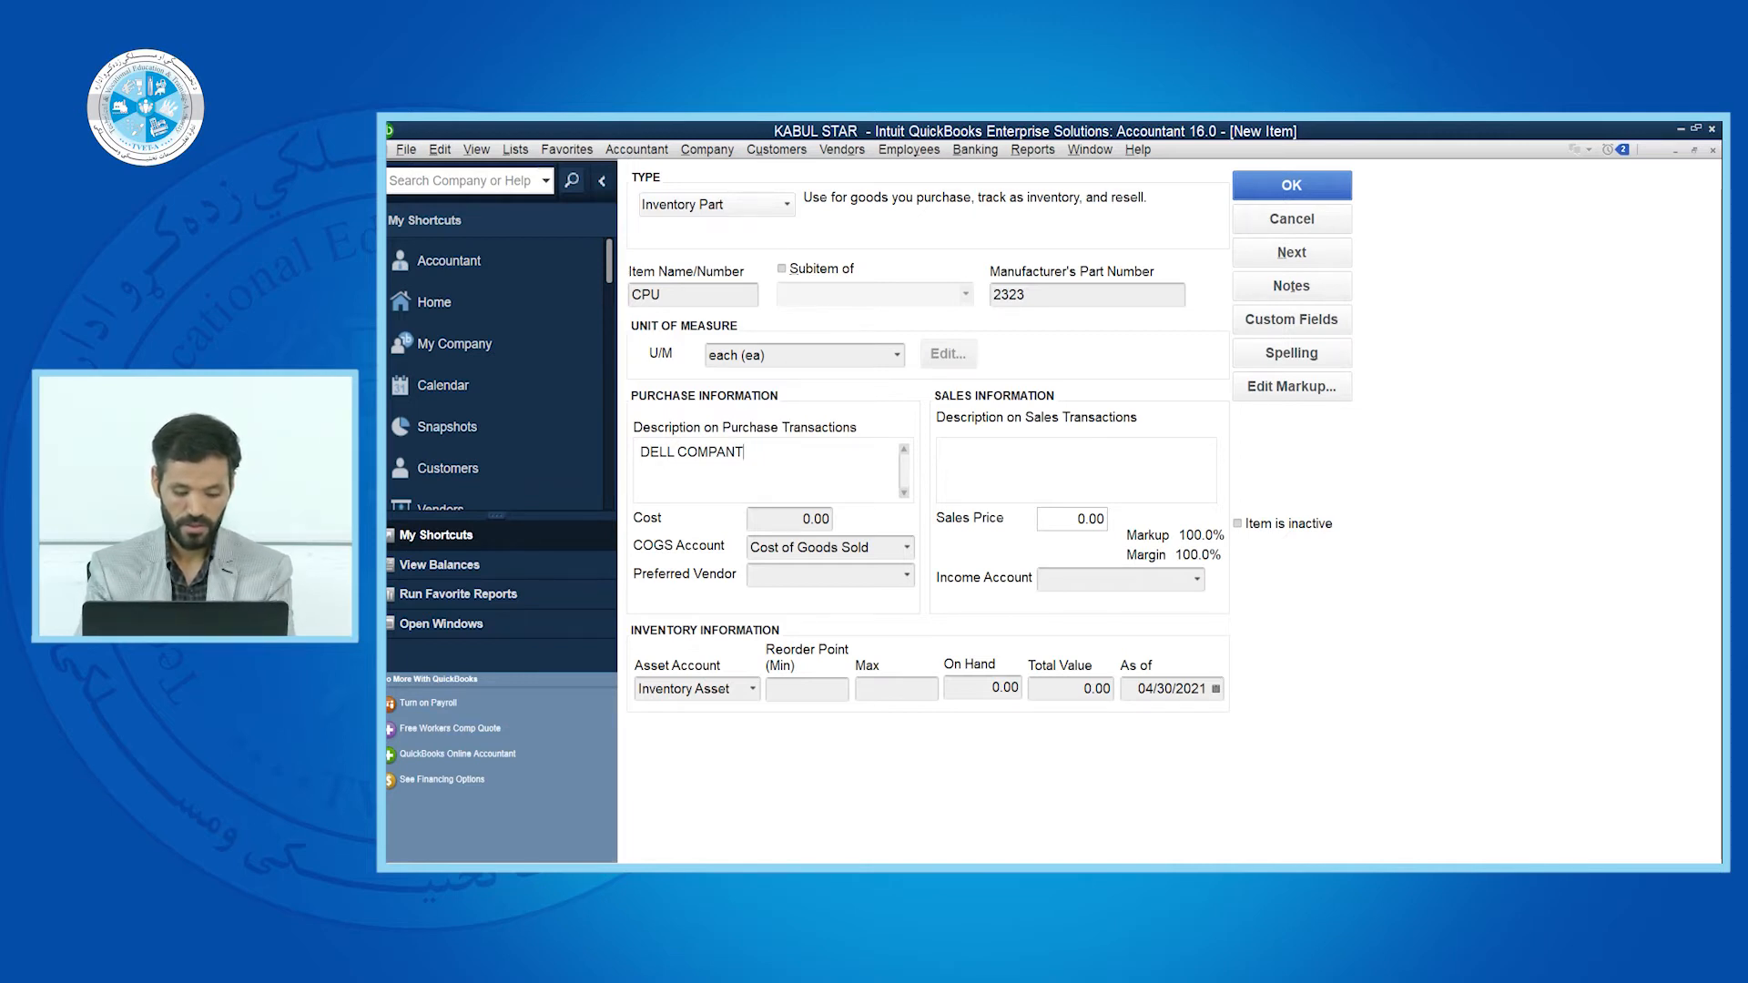
pyautogui.write(' E')
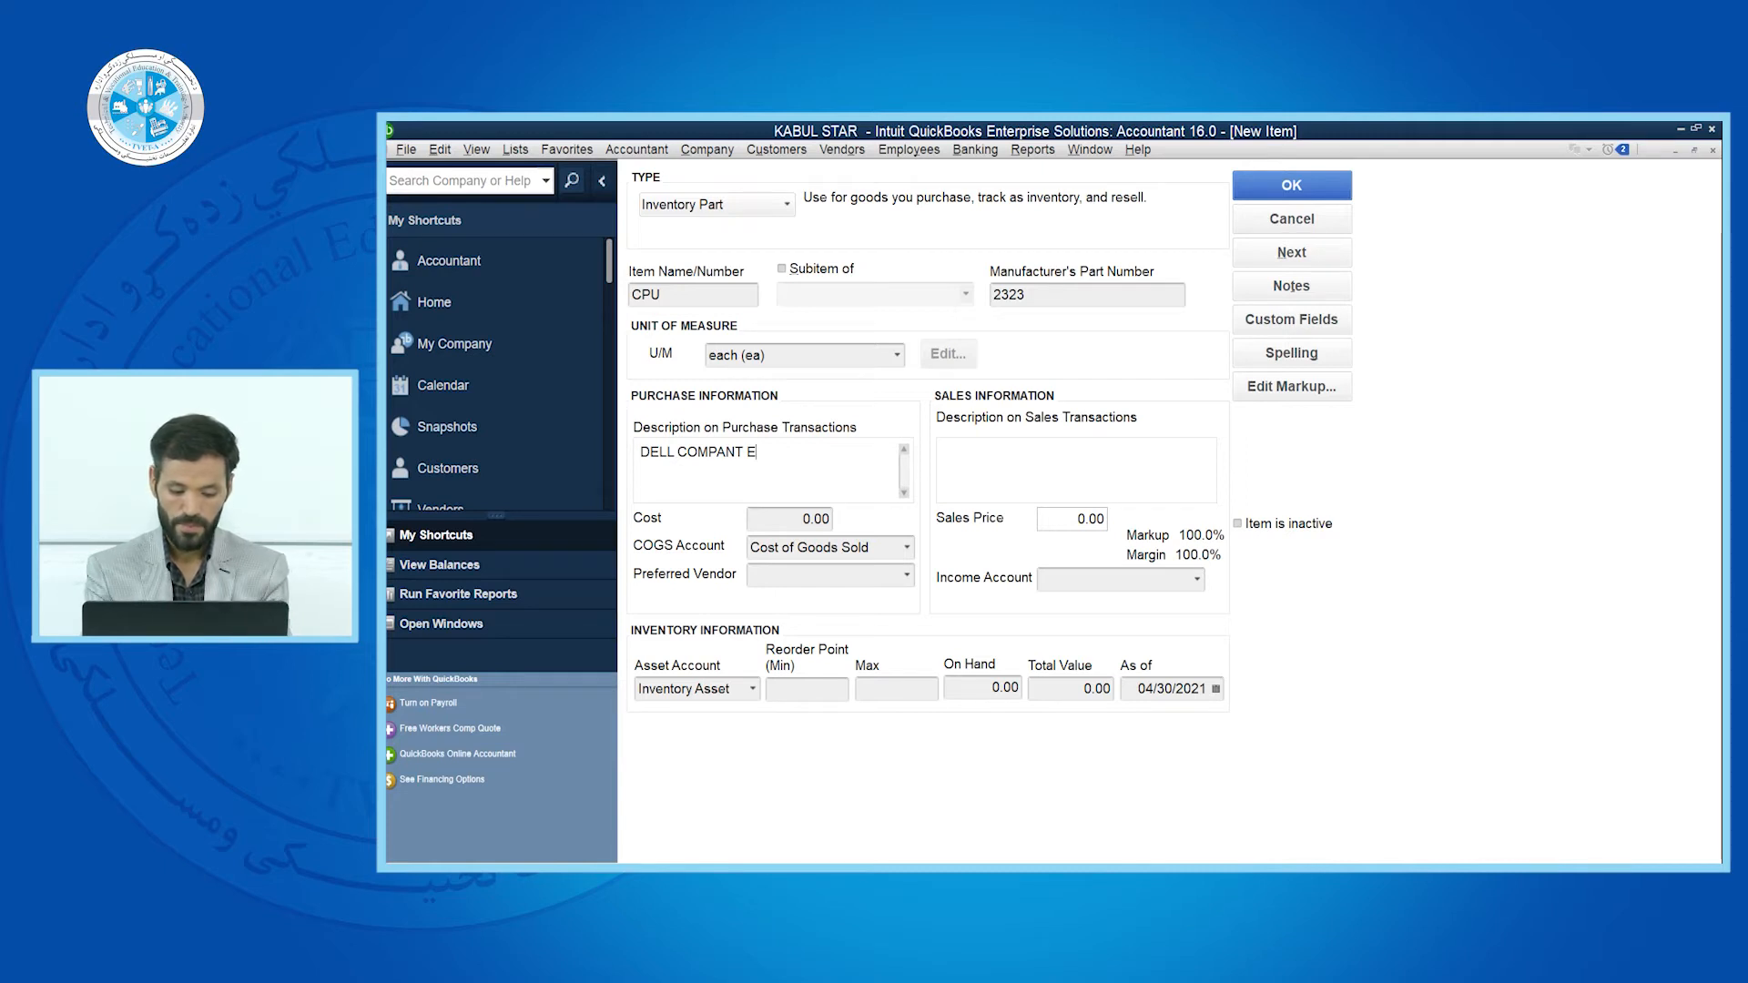
pyautogui.write('7450')
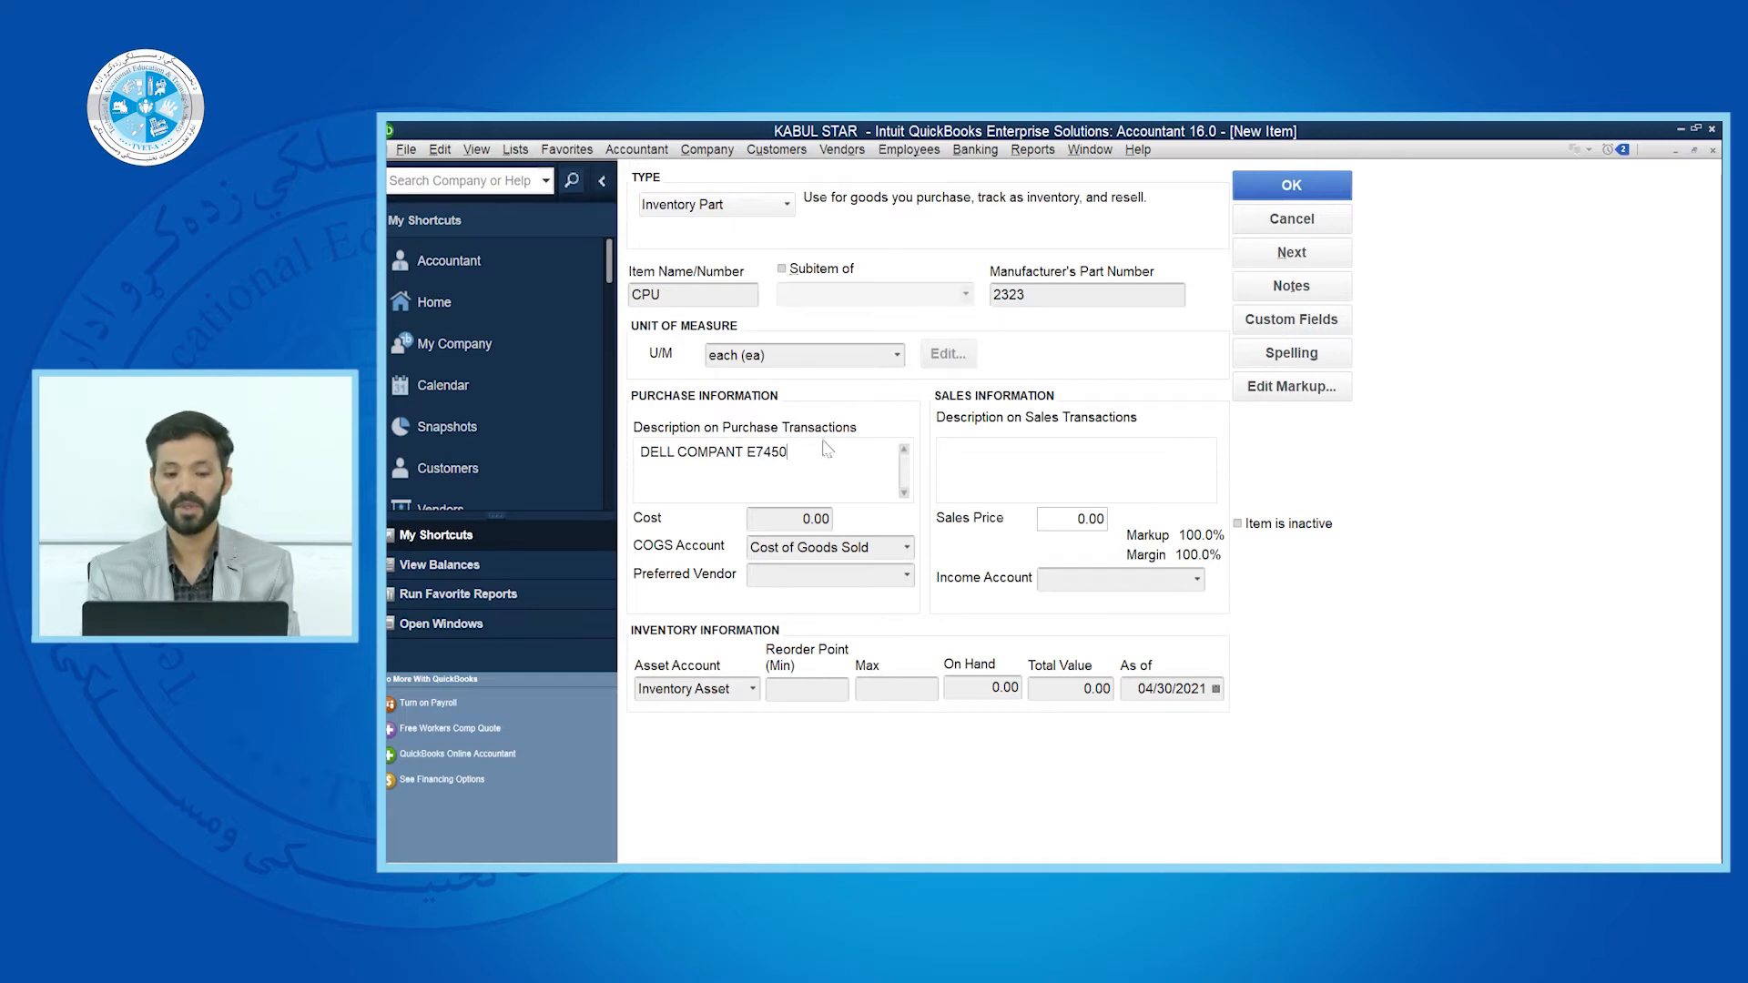
pyautogui.click(1032, 452)
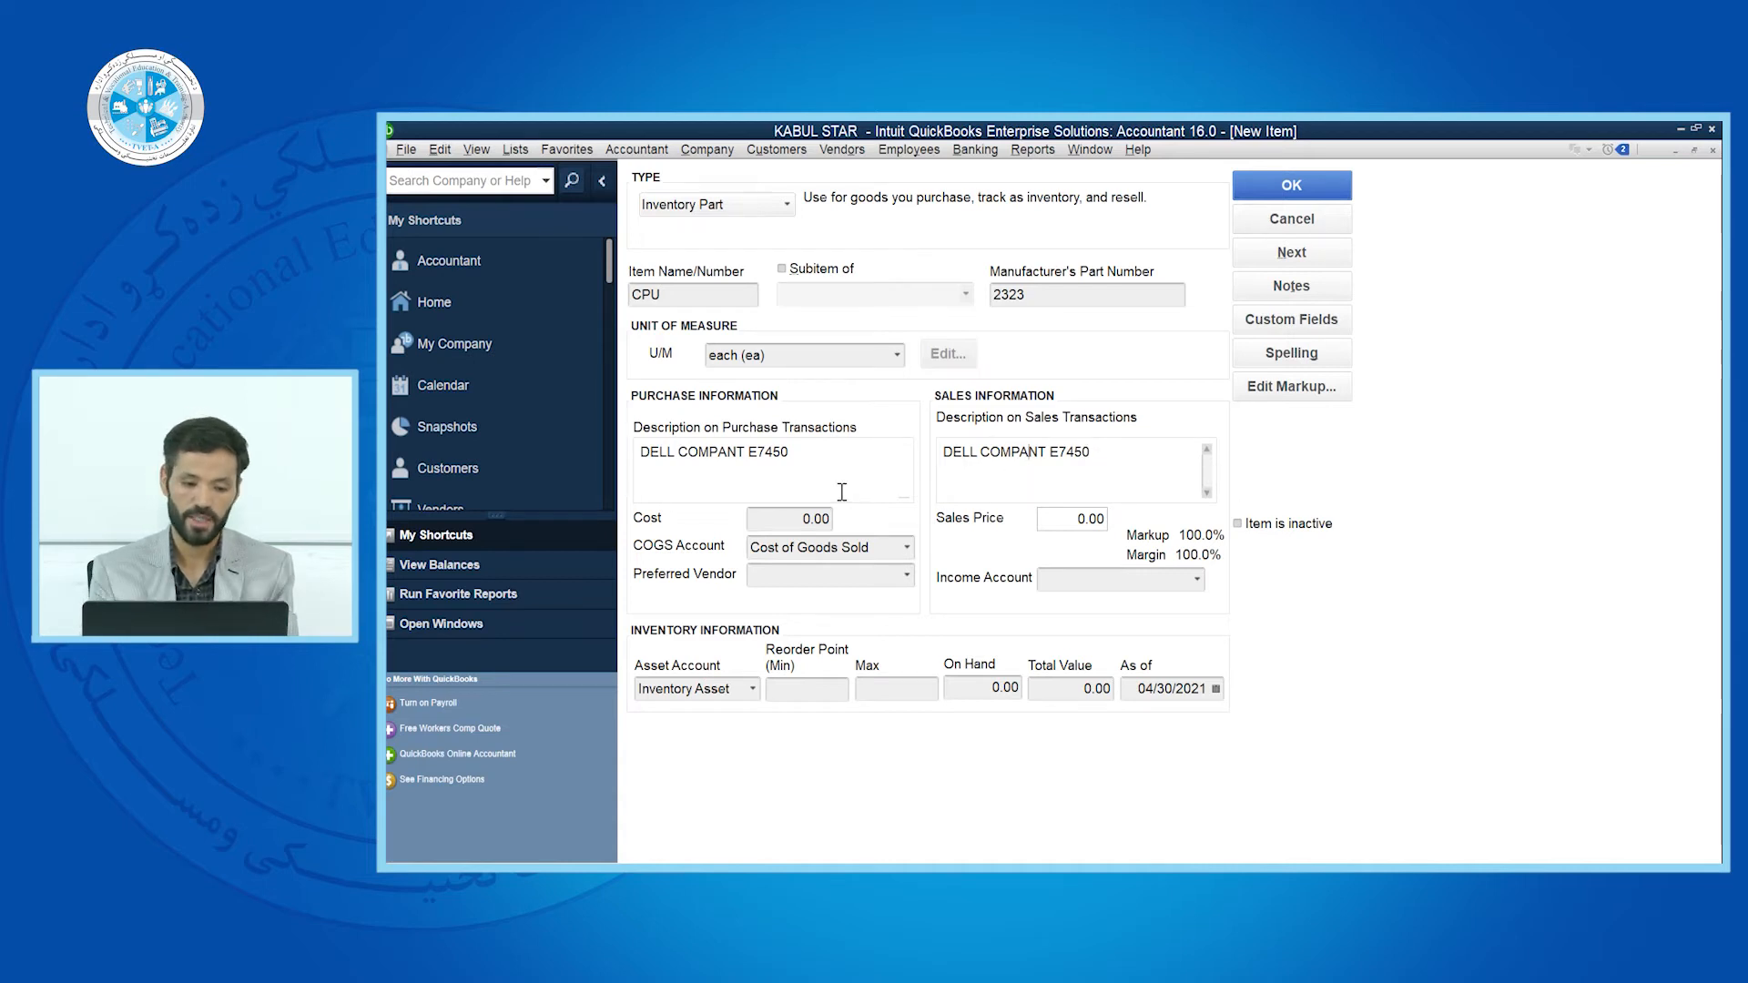
# Set the item's cost to 15,000 and its sales price to 20,000
pyautogui.click(798, 520)
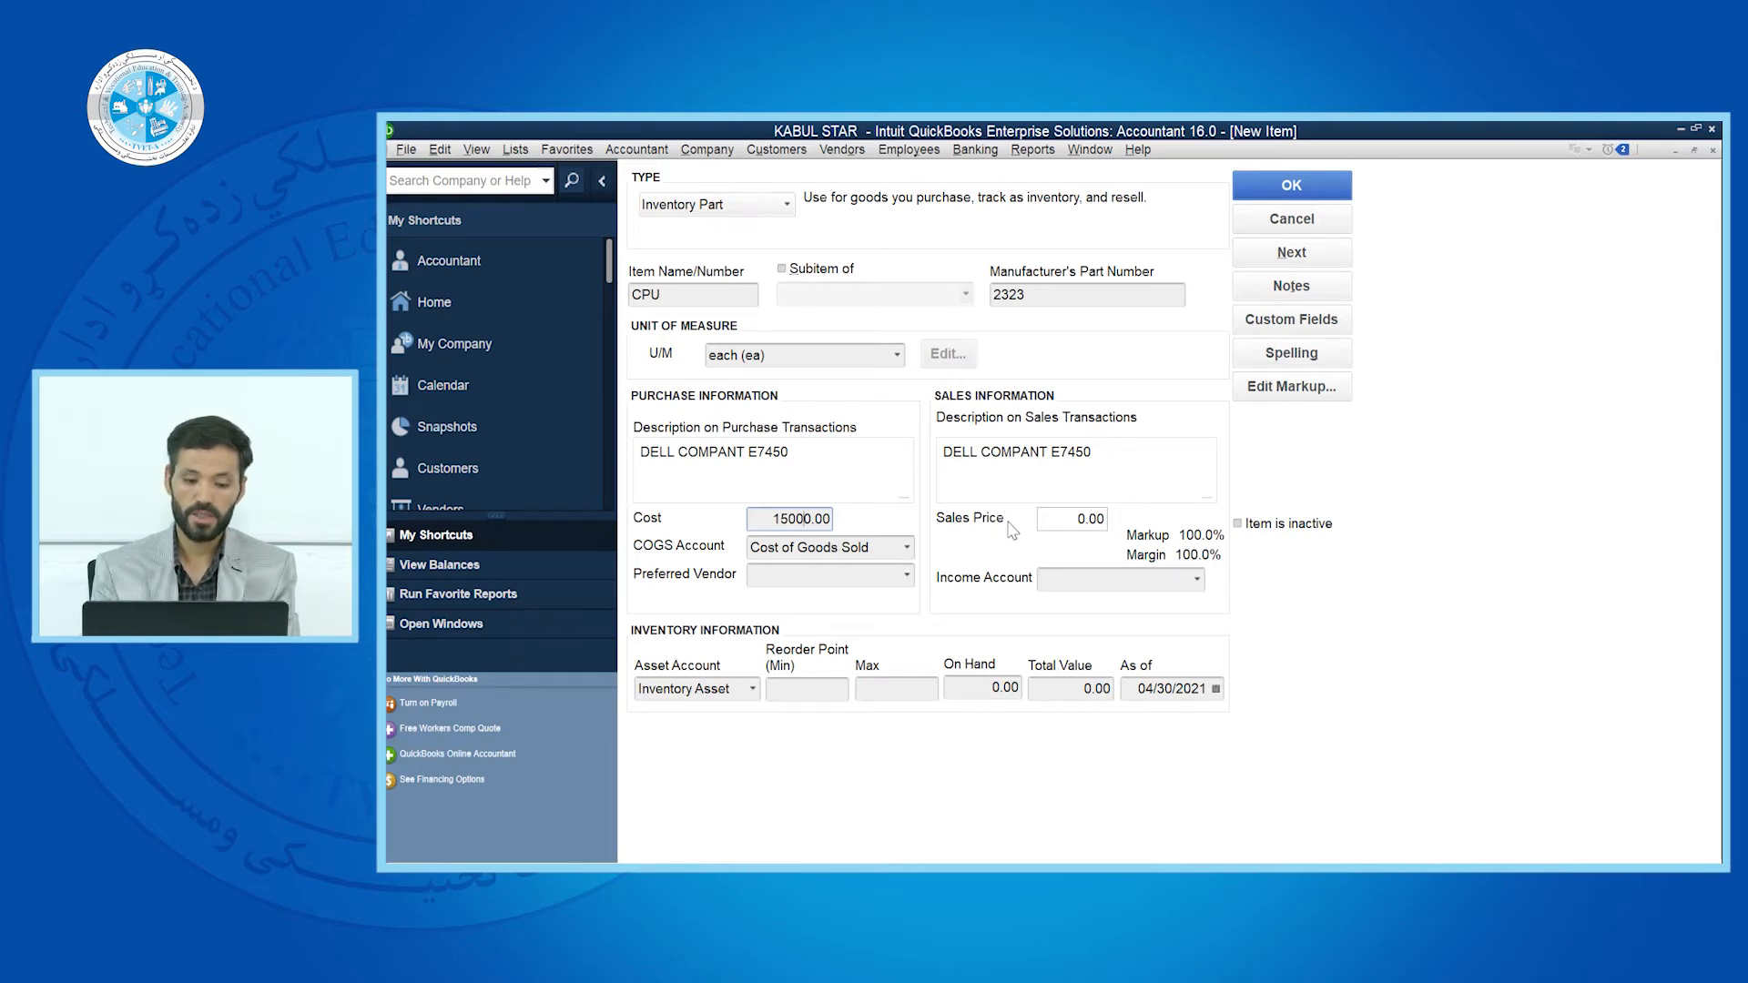
pyautogui.click(1072, 519)
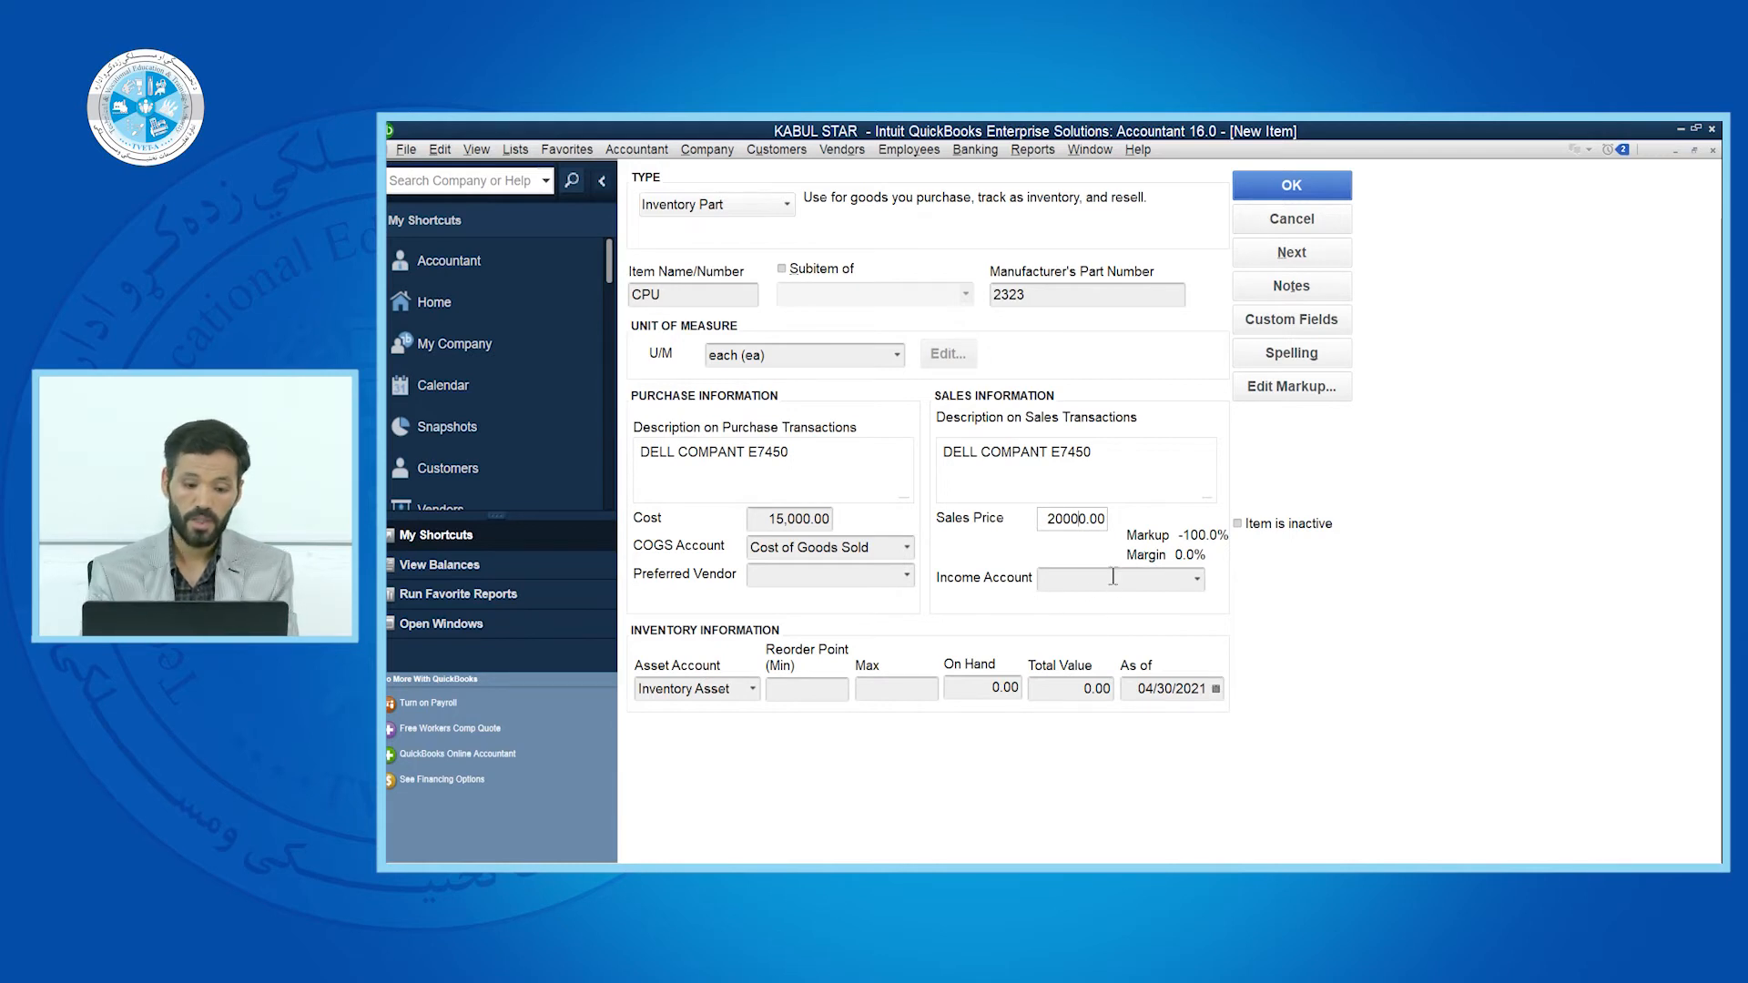
# Choose Turkish as the item's preferred vendor
pyautogui.click(780, 573)
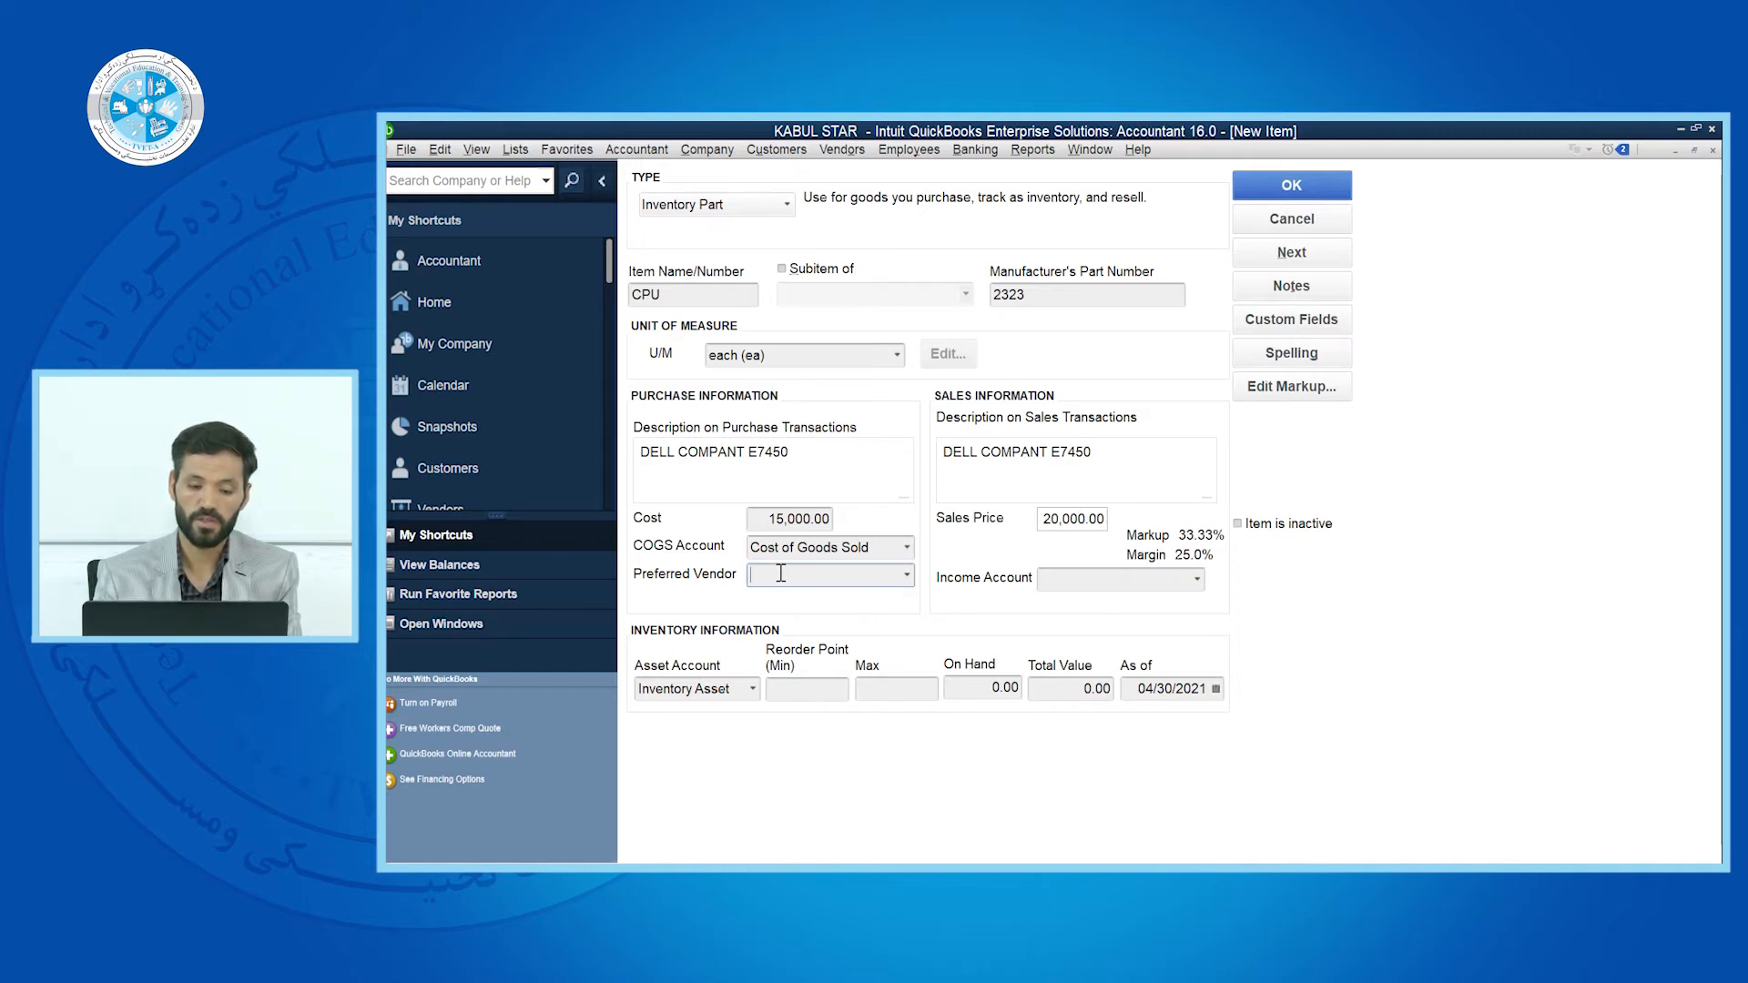
pyautogui.click(907, 576)
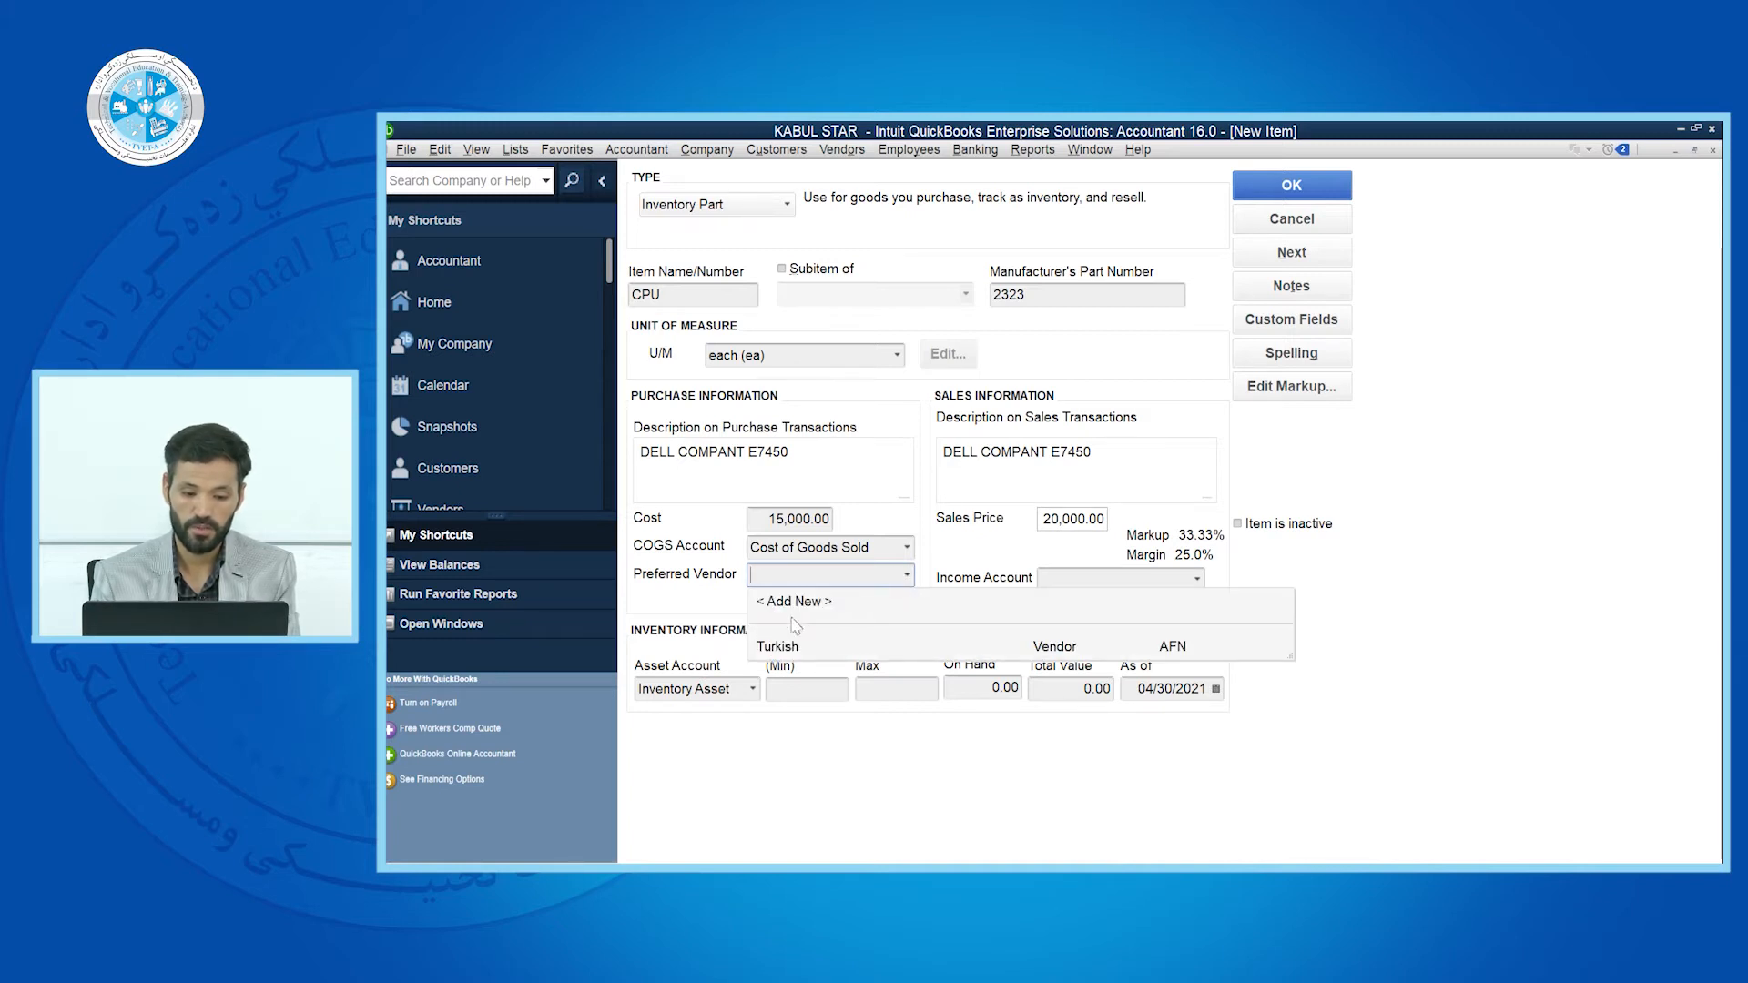
pyautogui.click(785, 649)
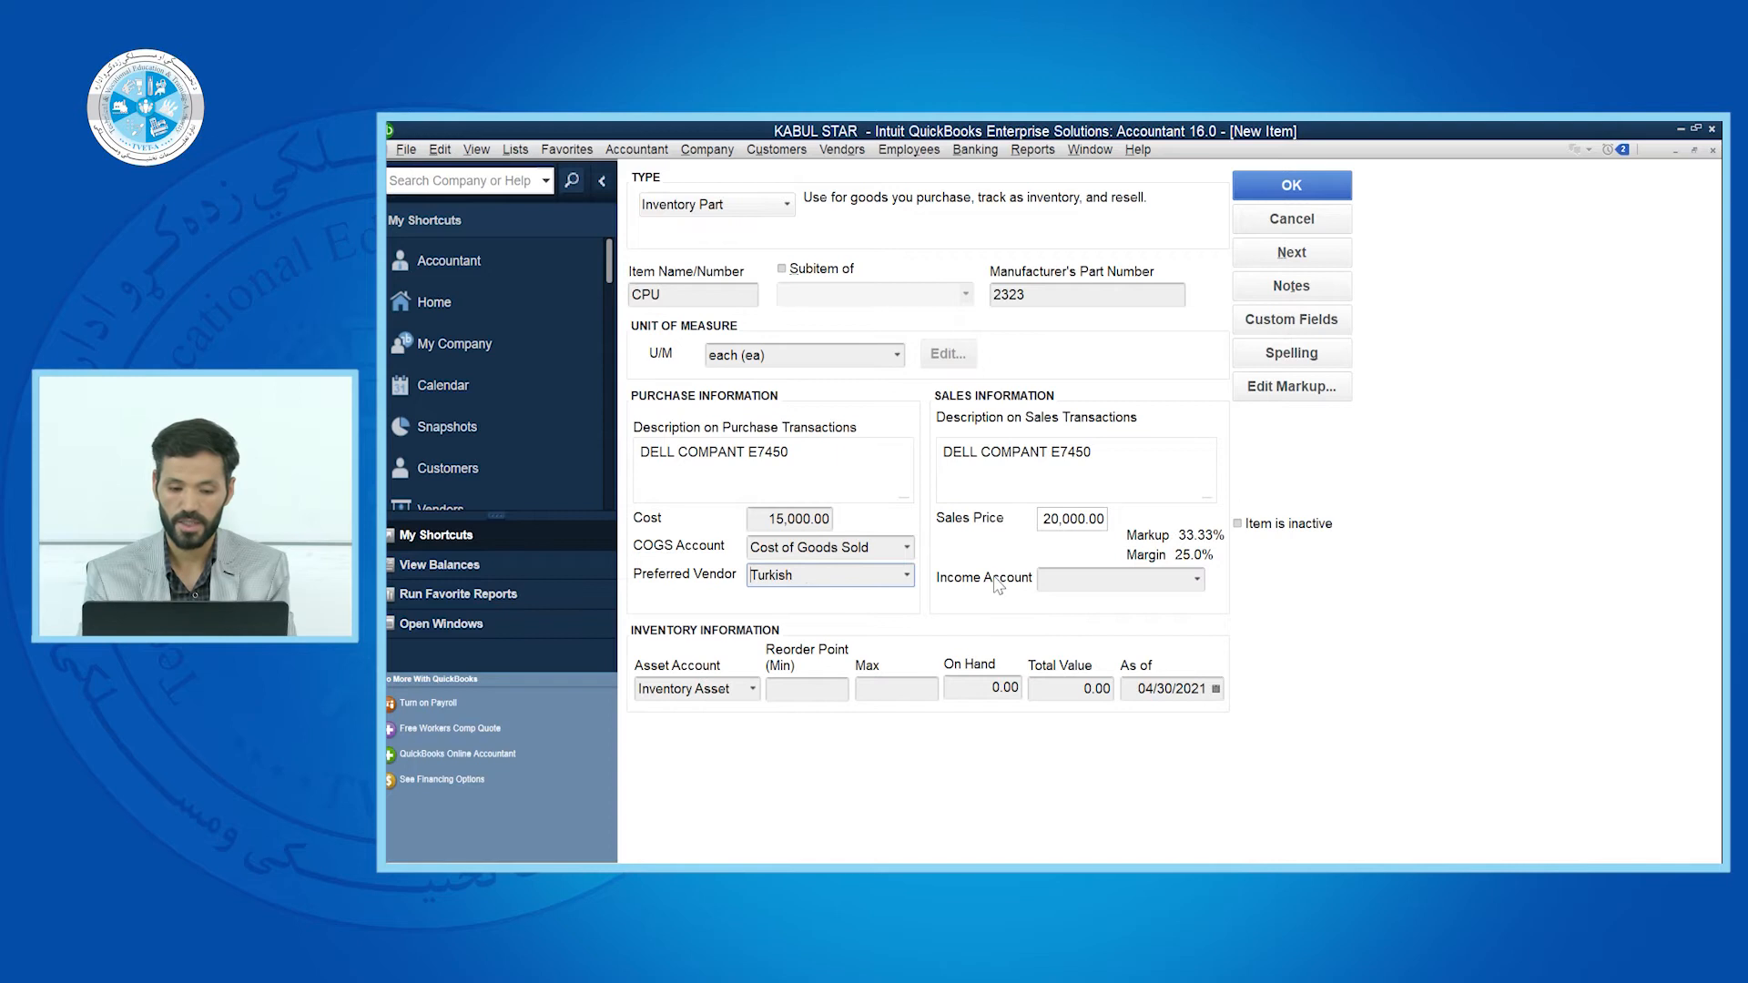
pyautogui.click(908, 577)
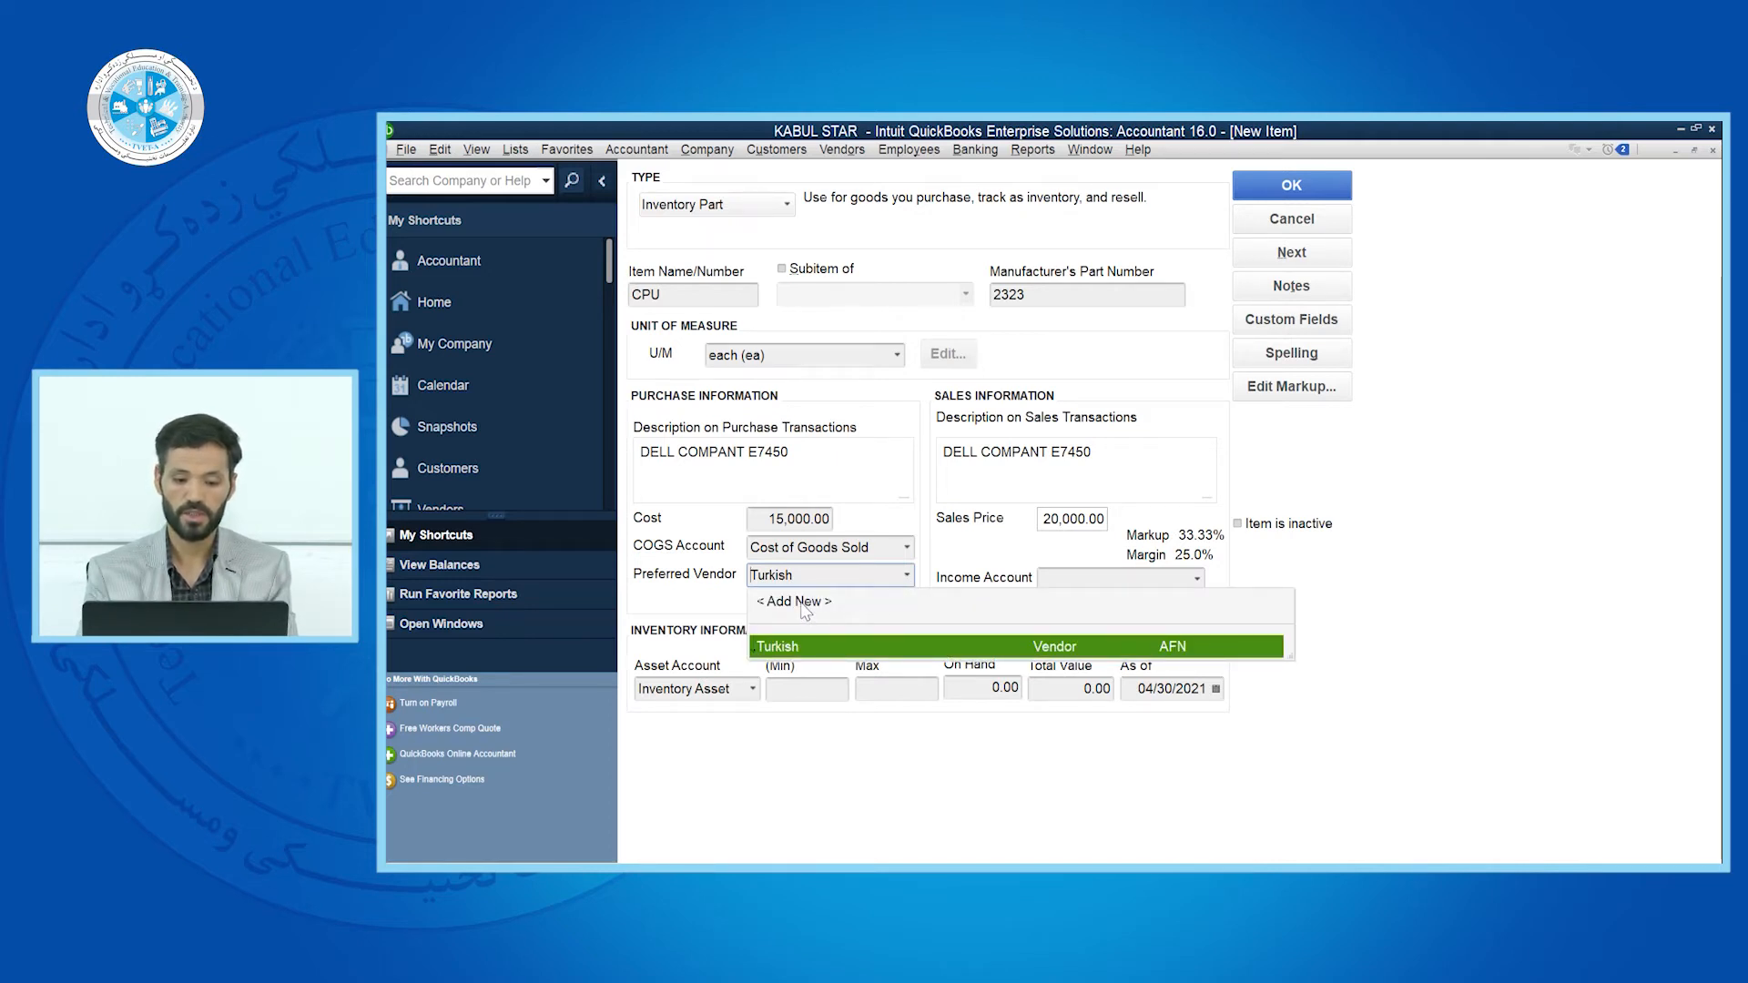
pyautogui.click(908, 576)
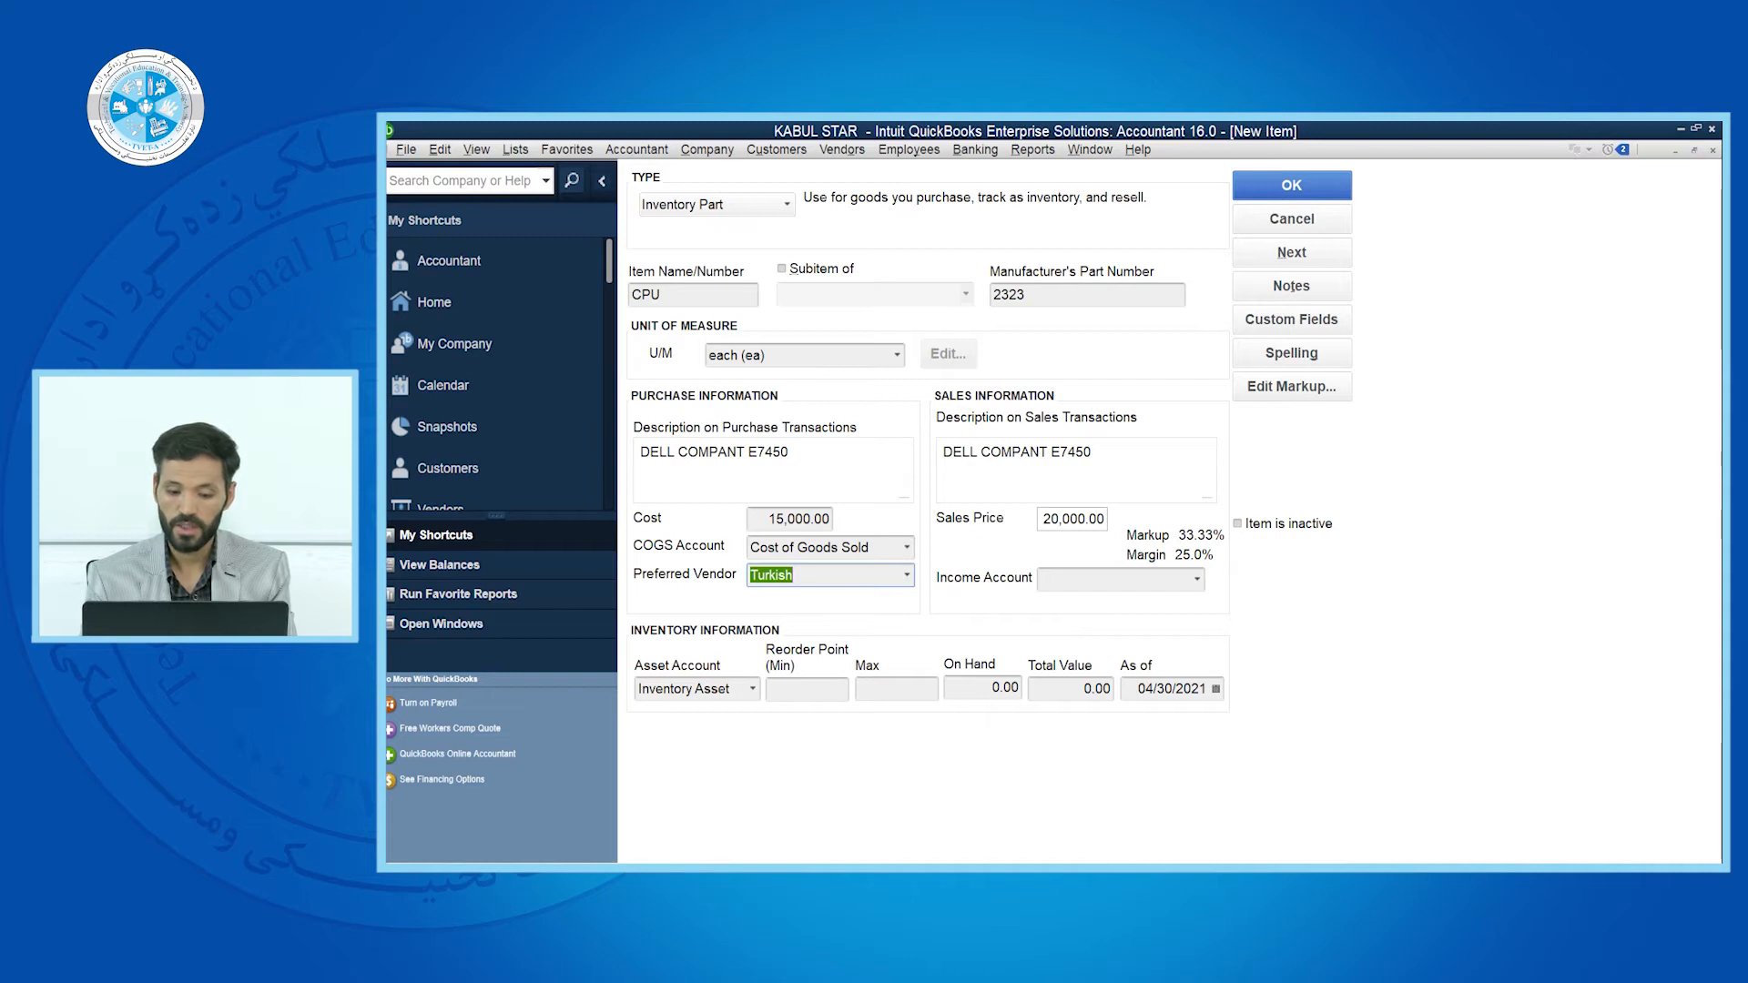
pyautogui.click(1080, 863)
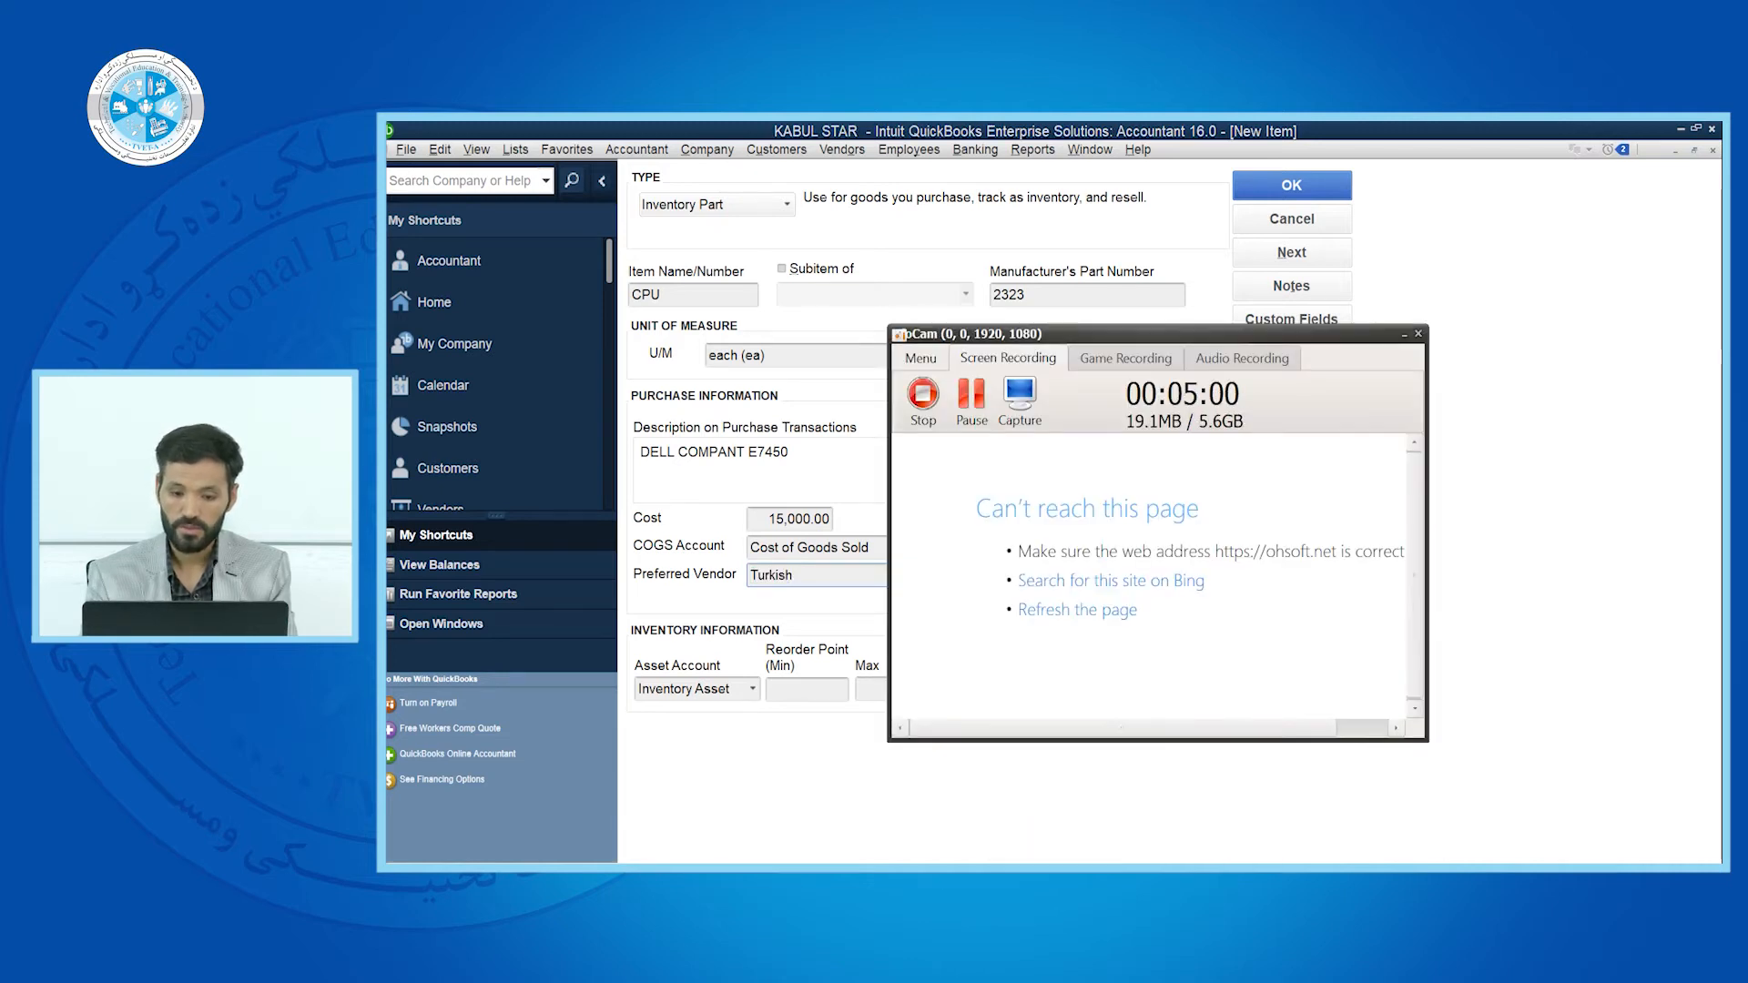
# Set the CPU item's income account to IT SERVISE
pyautogui.click(1405, 337)
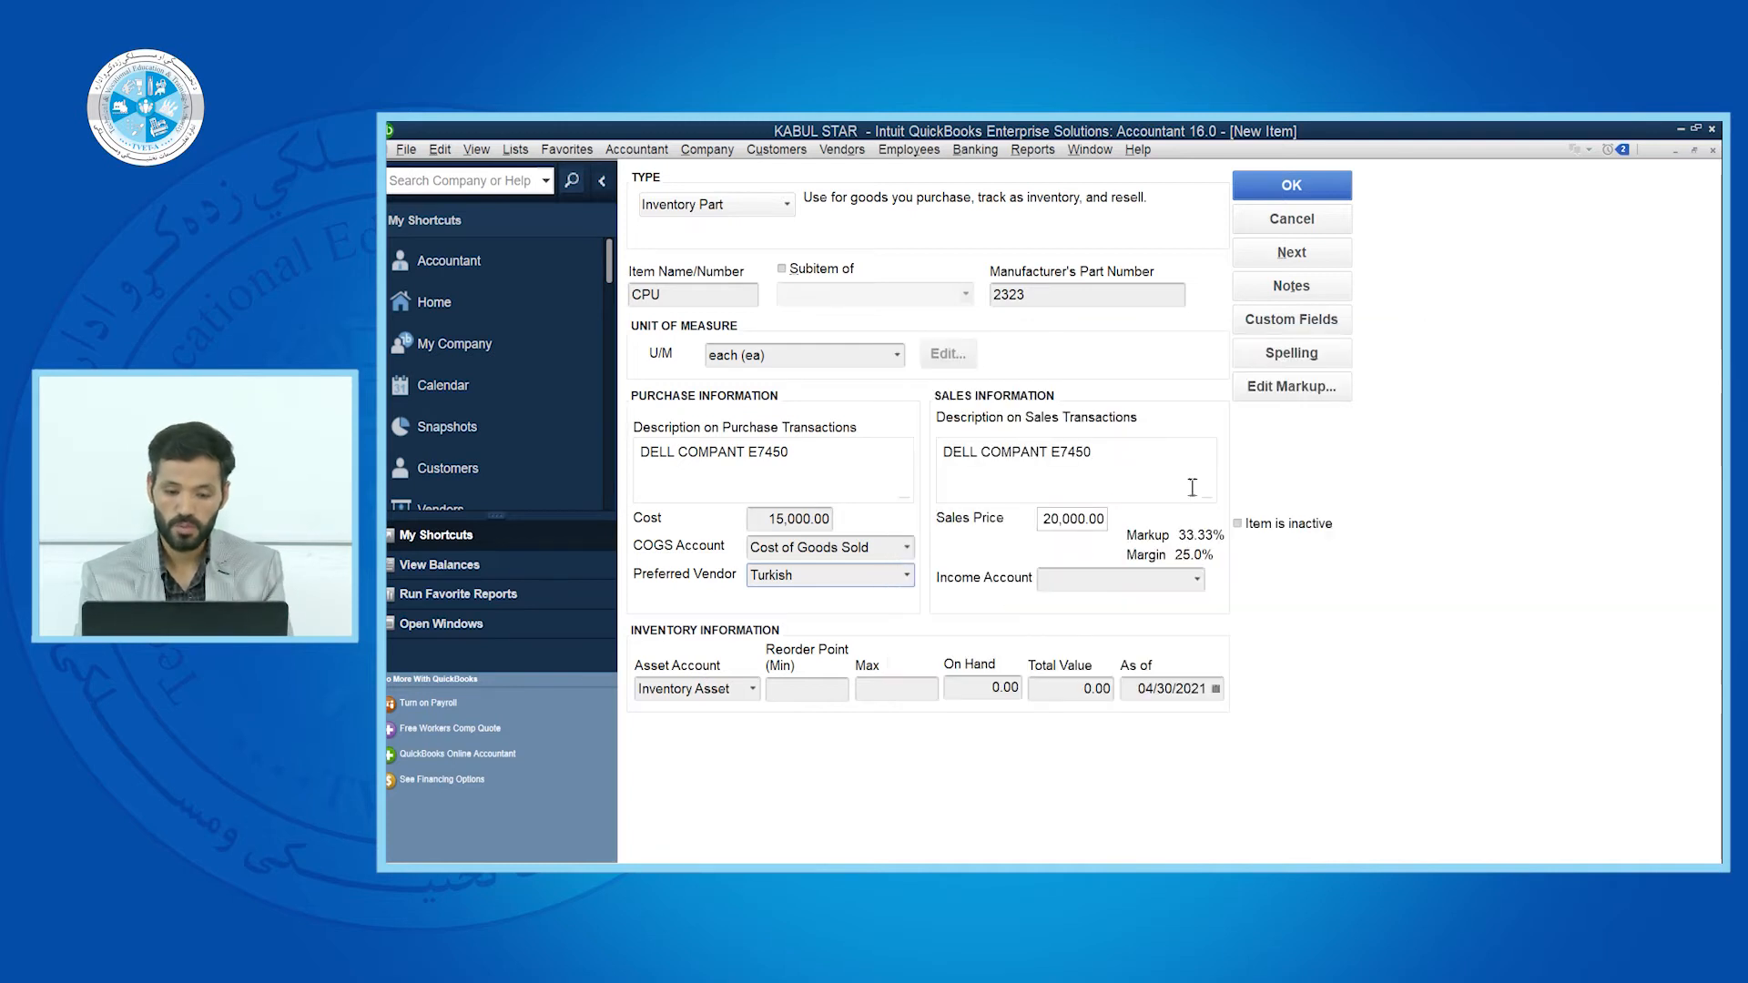
pyautogui.click(1115, 583)
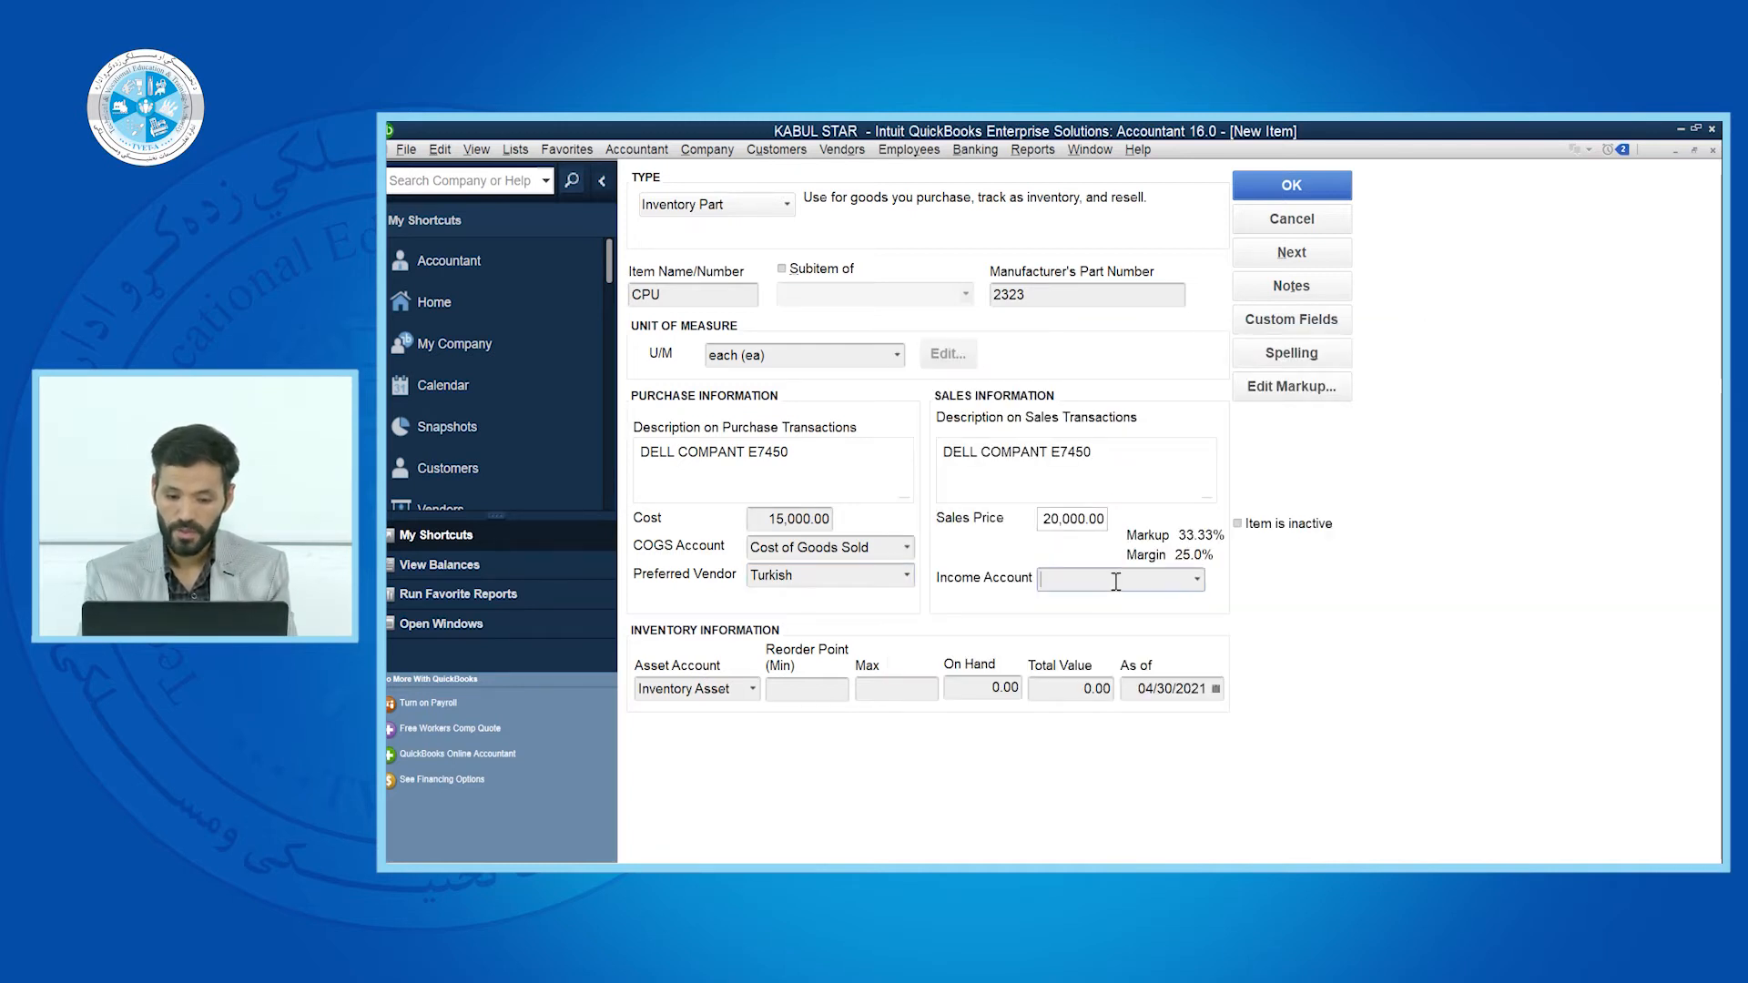
pyautogui.click(1199, 580)
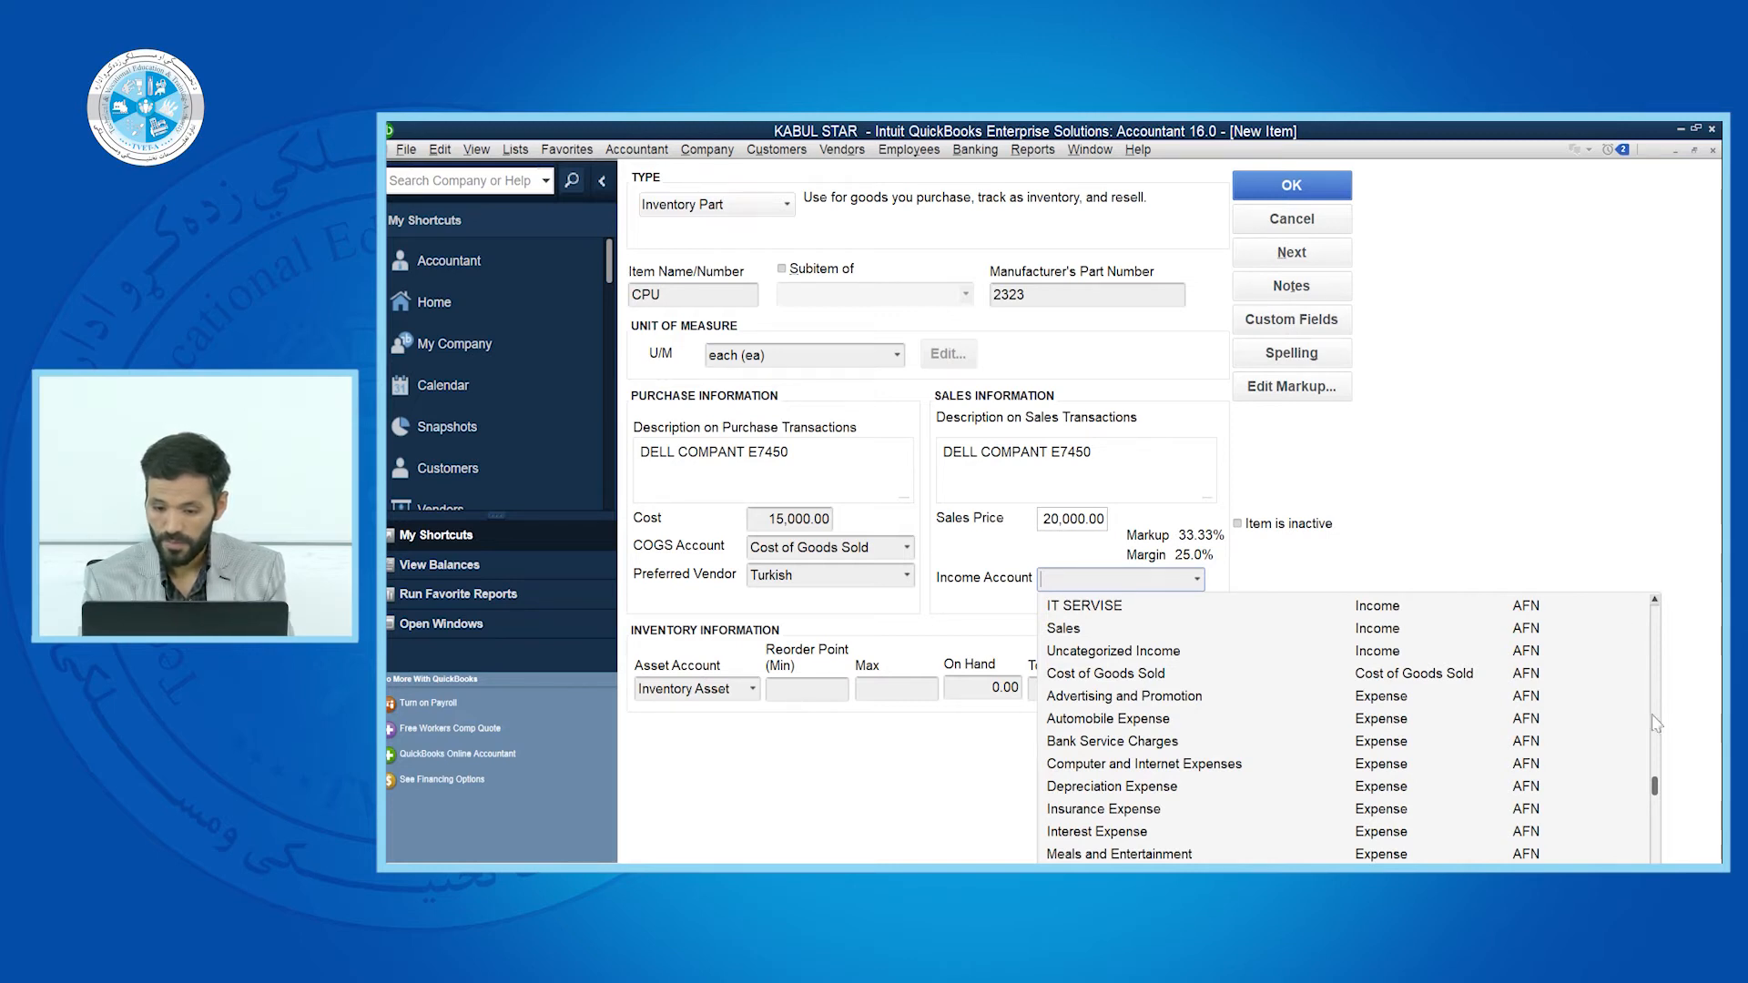
pyautogui.moveTo(1655, 790); pyautogui.dragTo(1657, 713)
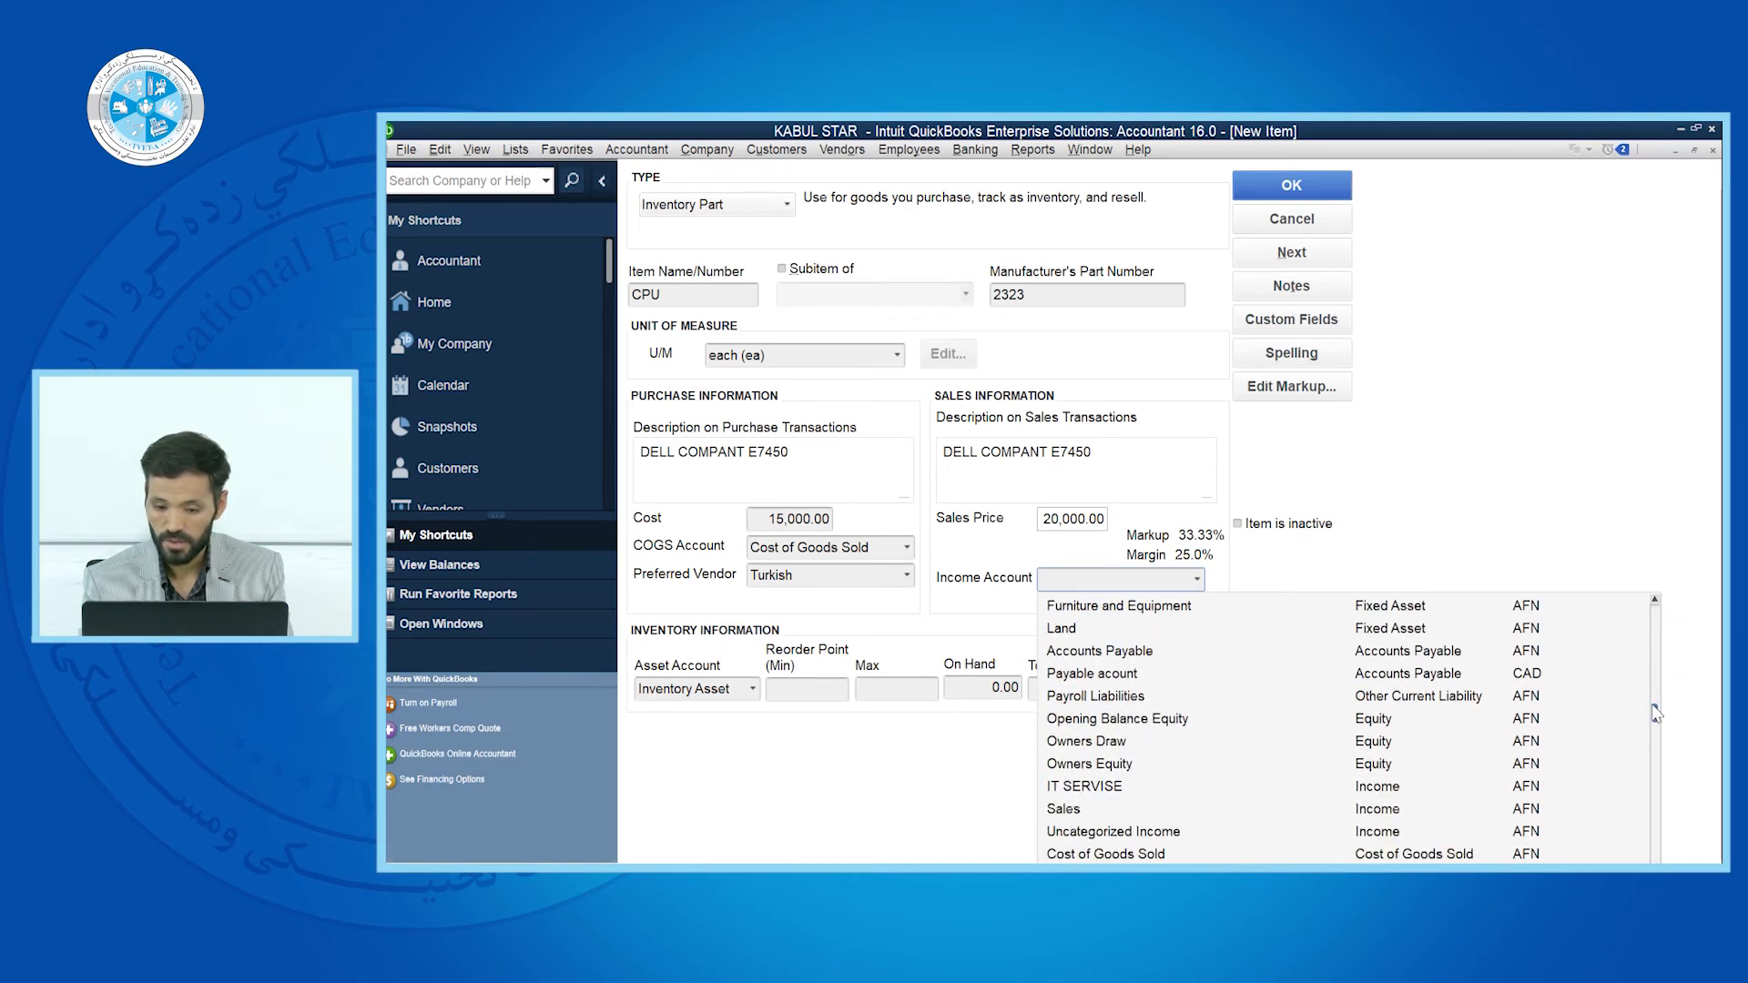
pyautogui.click(1091, 789)
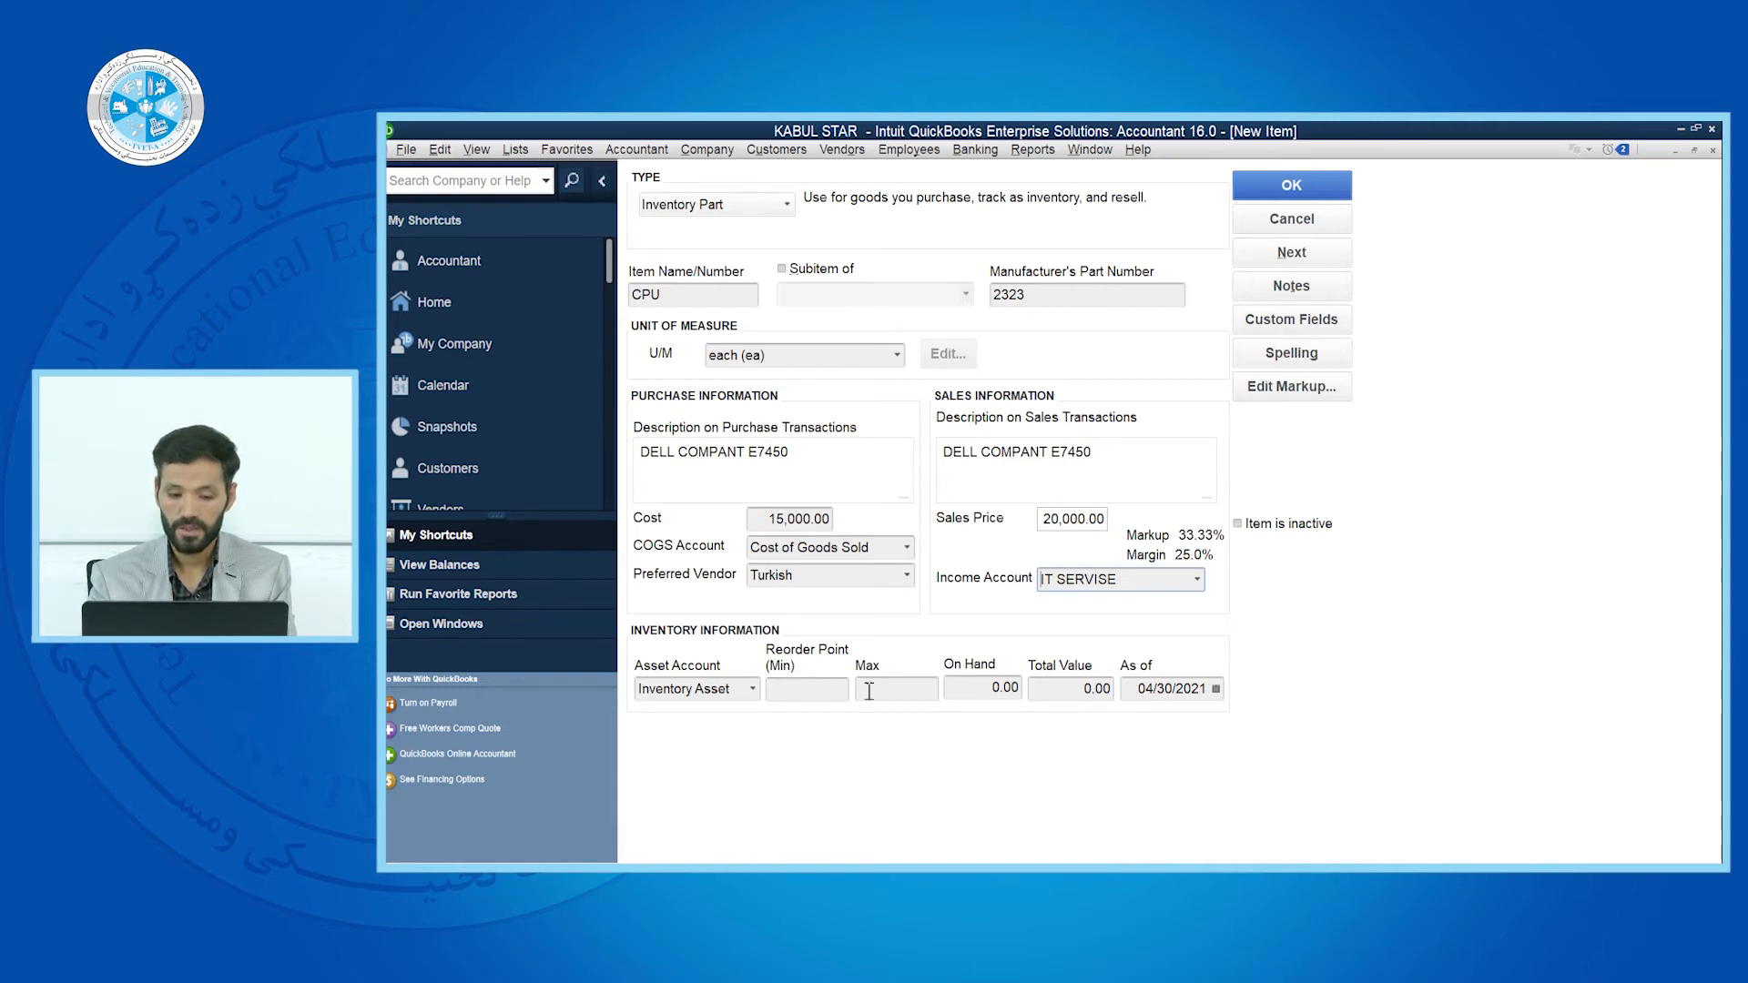
# Set the CPU item's minimum reorder point to 5 and its maximum to 20
pyautogui.click(815, 694)
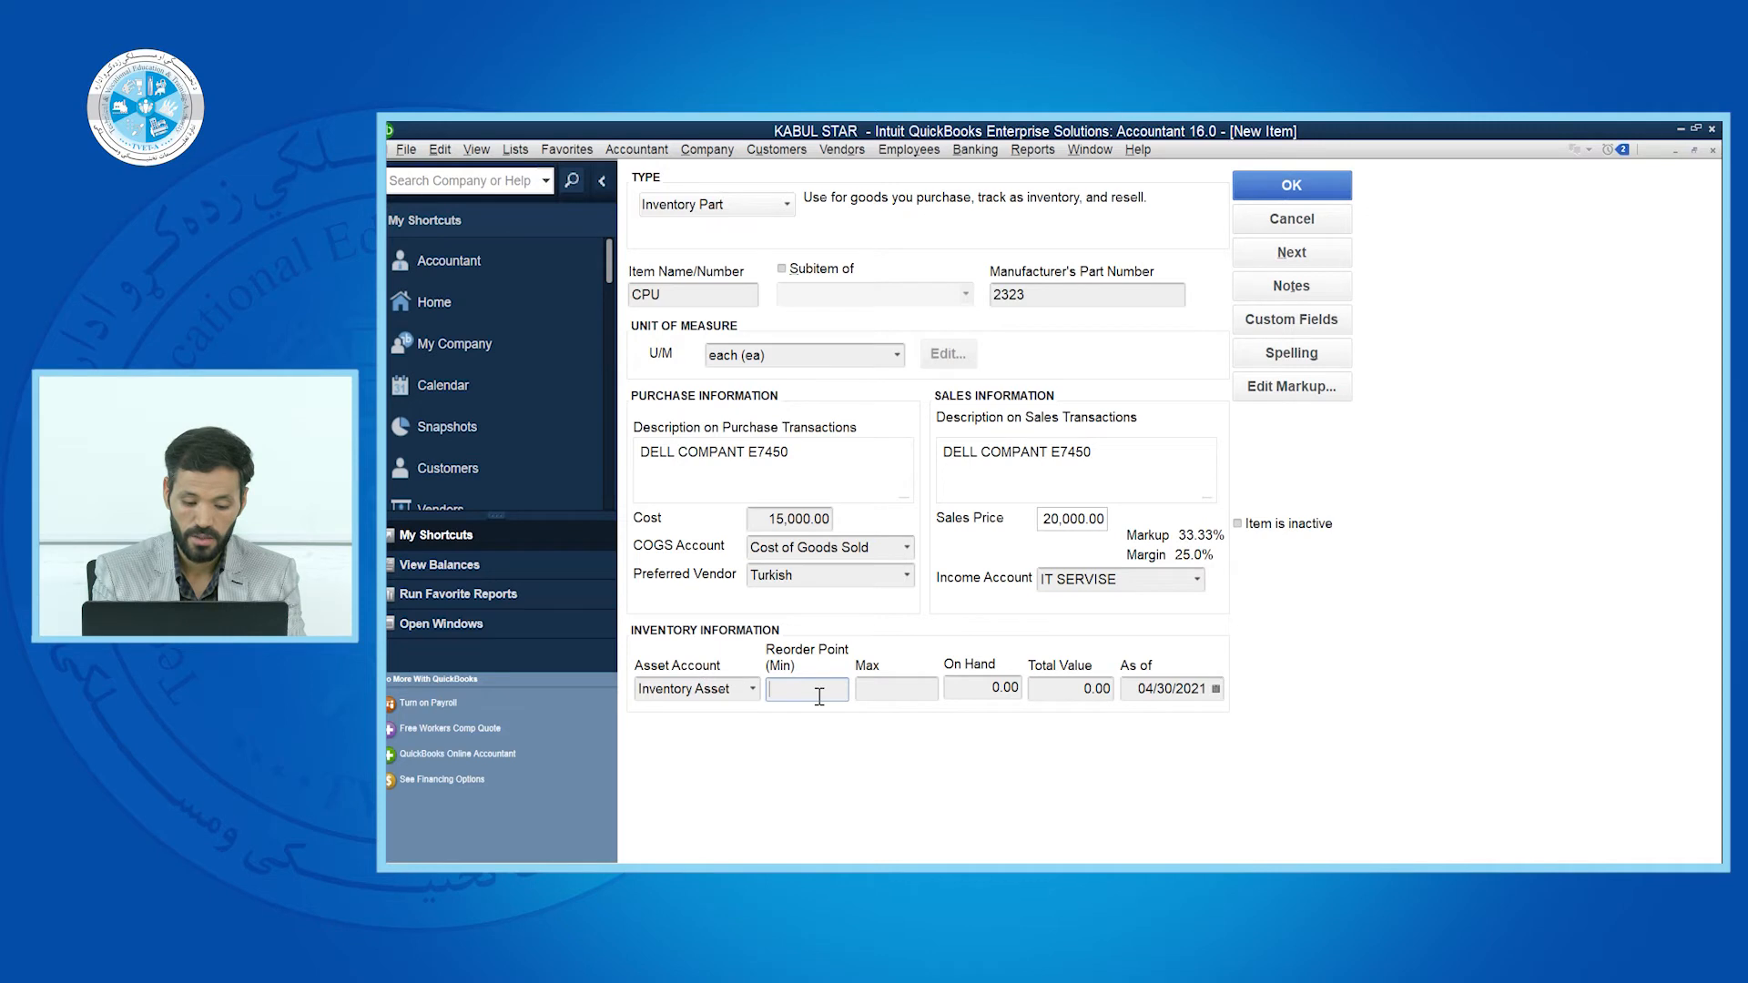
pyautogui.write('5')
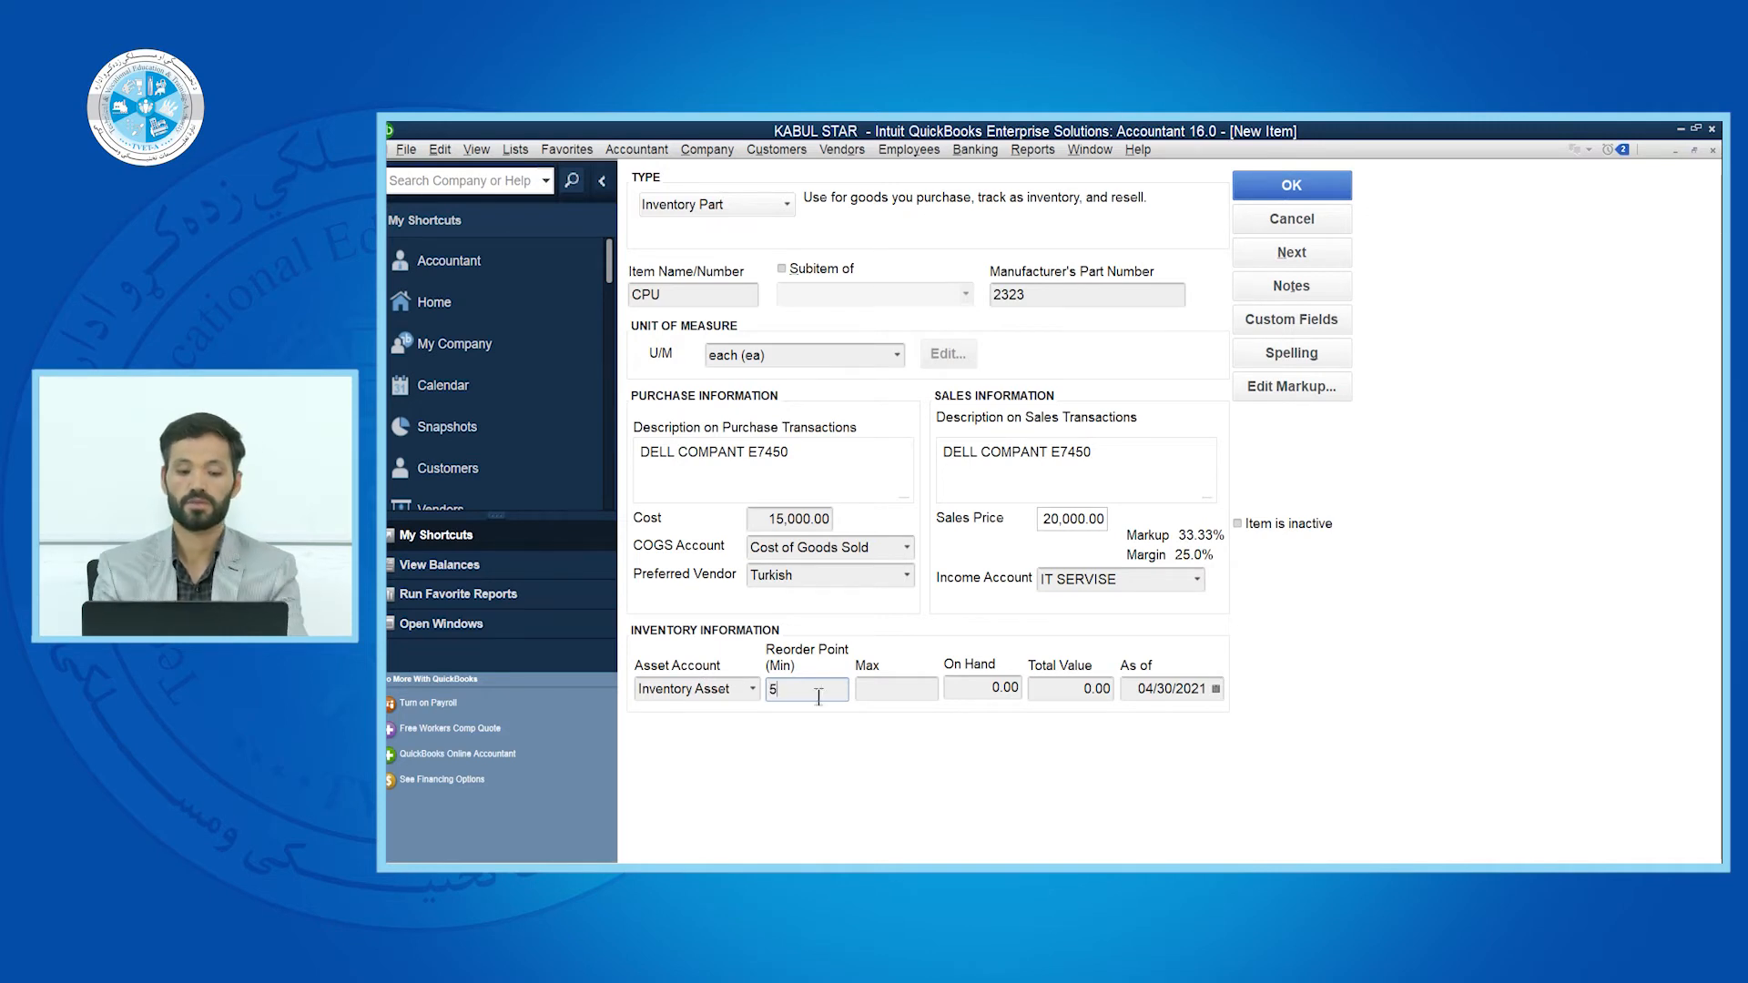
pyautogui.click(898, 690)
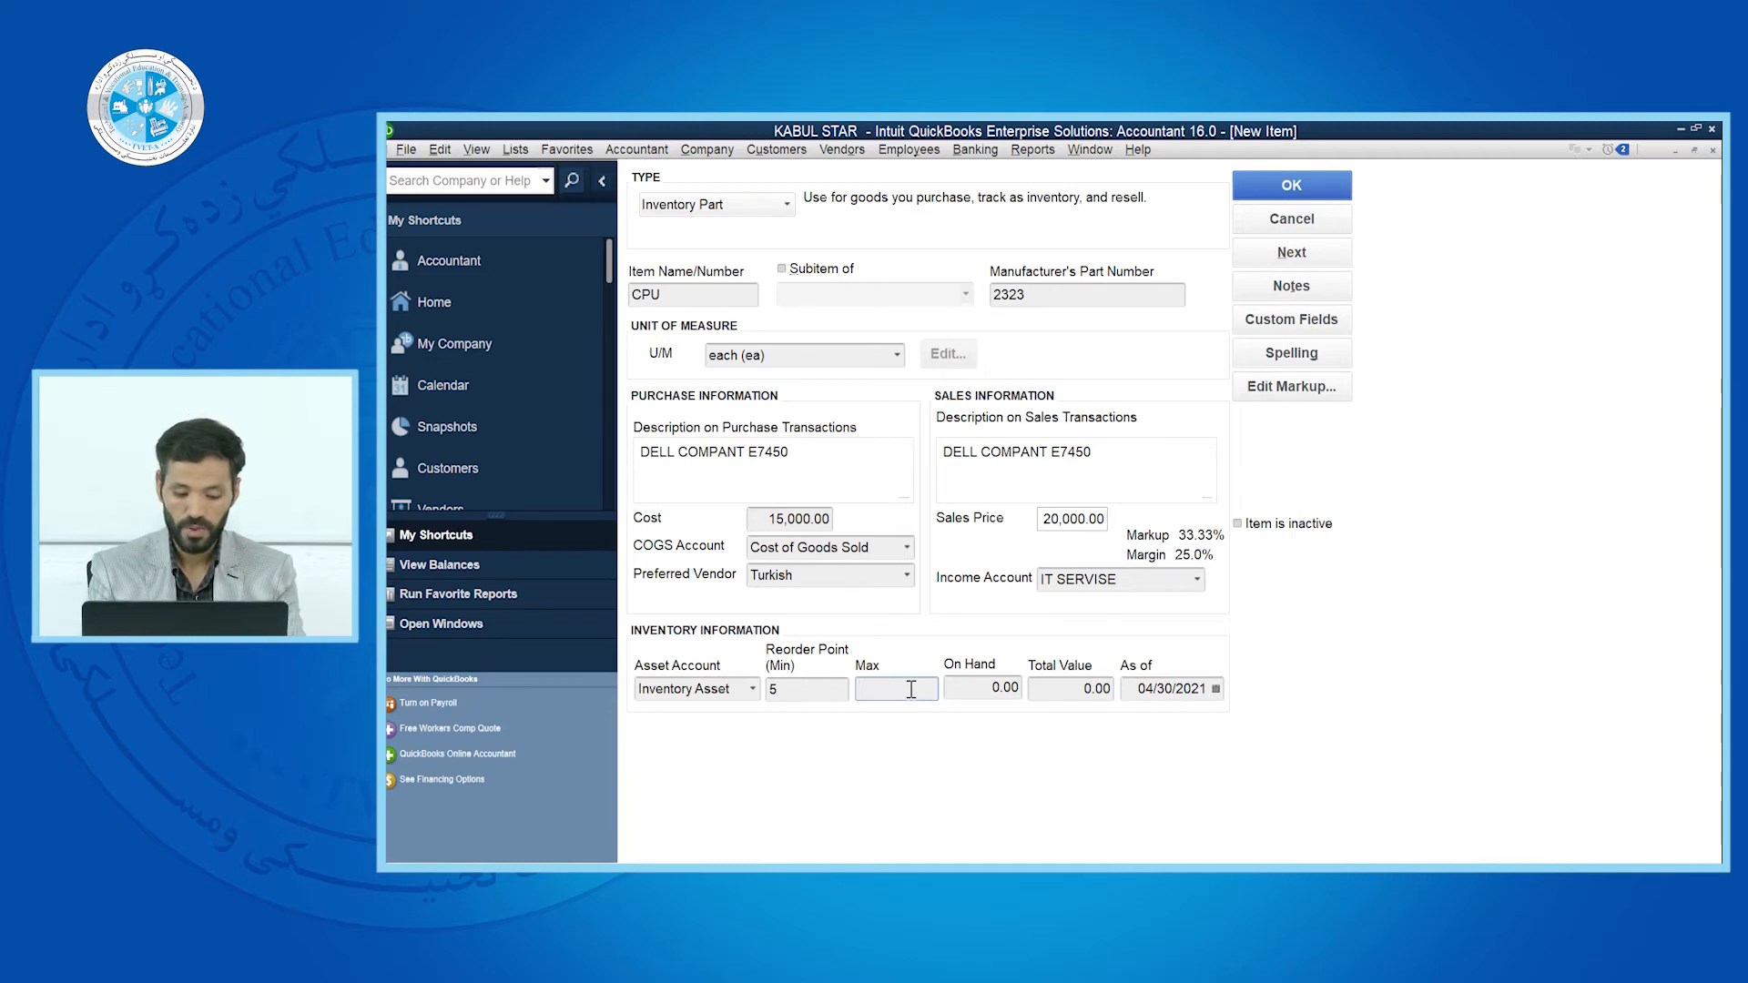
pyautogui.write('20')
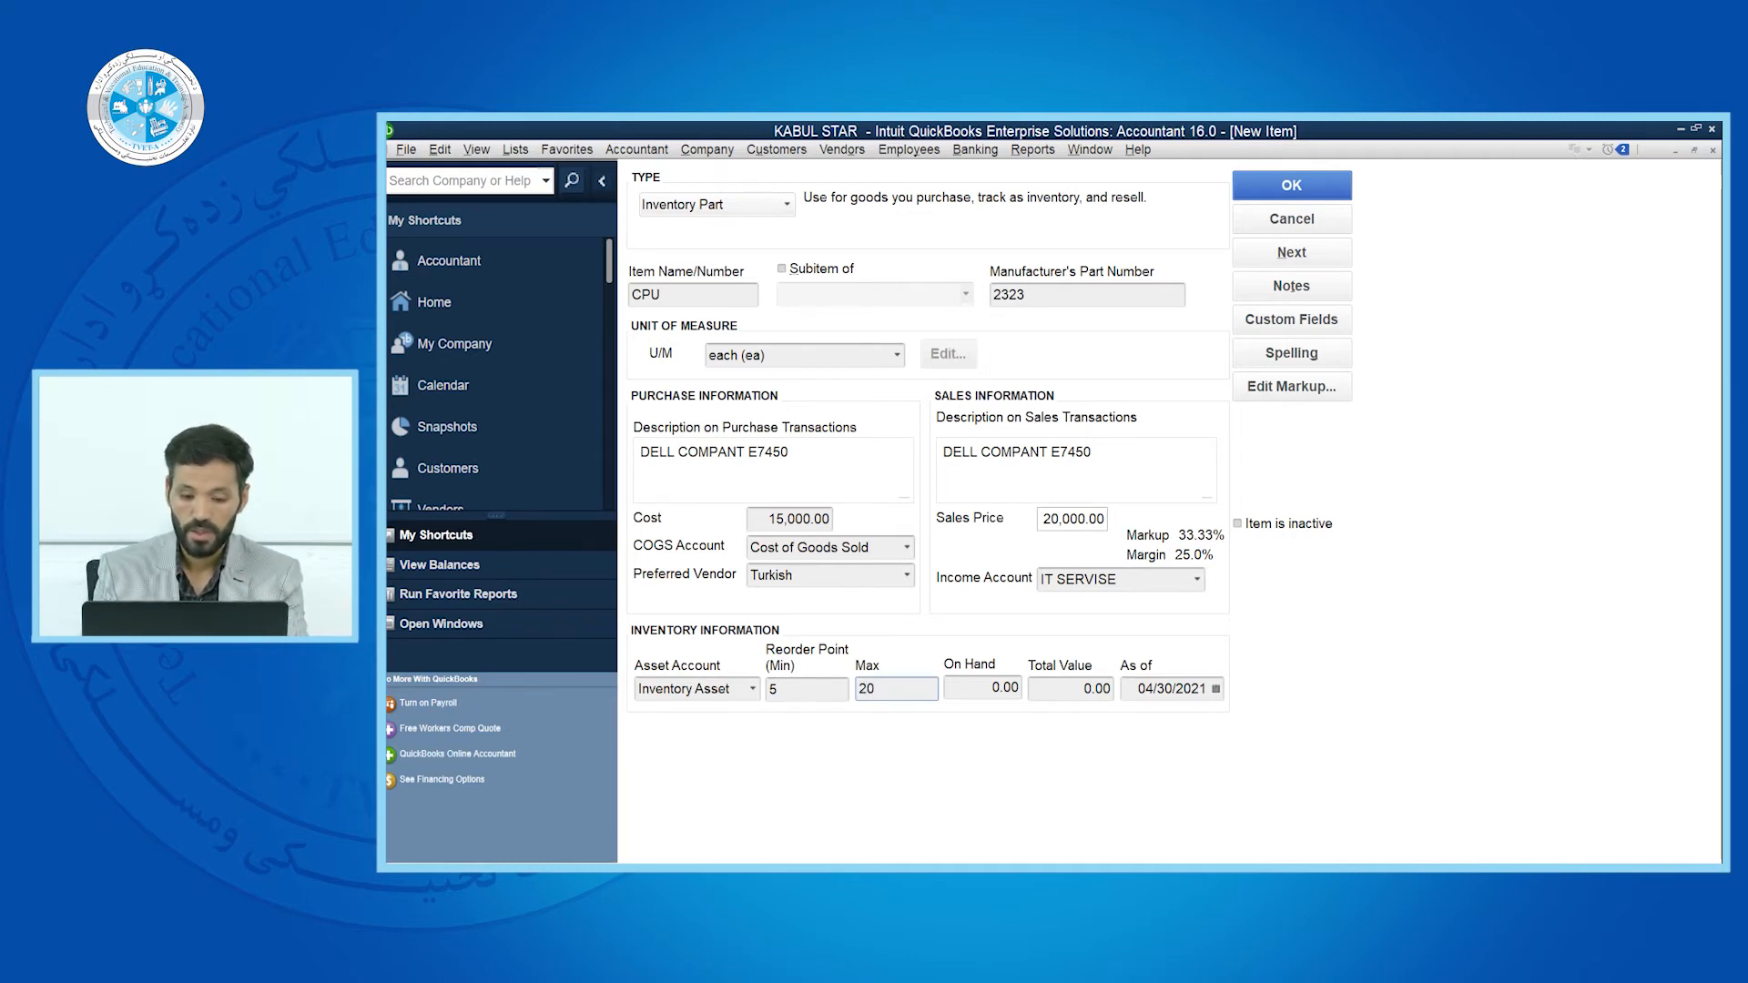
# Set the CPU item's on-hand quantity to 30
pyautogui.click(990, 685)
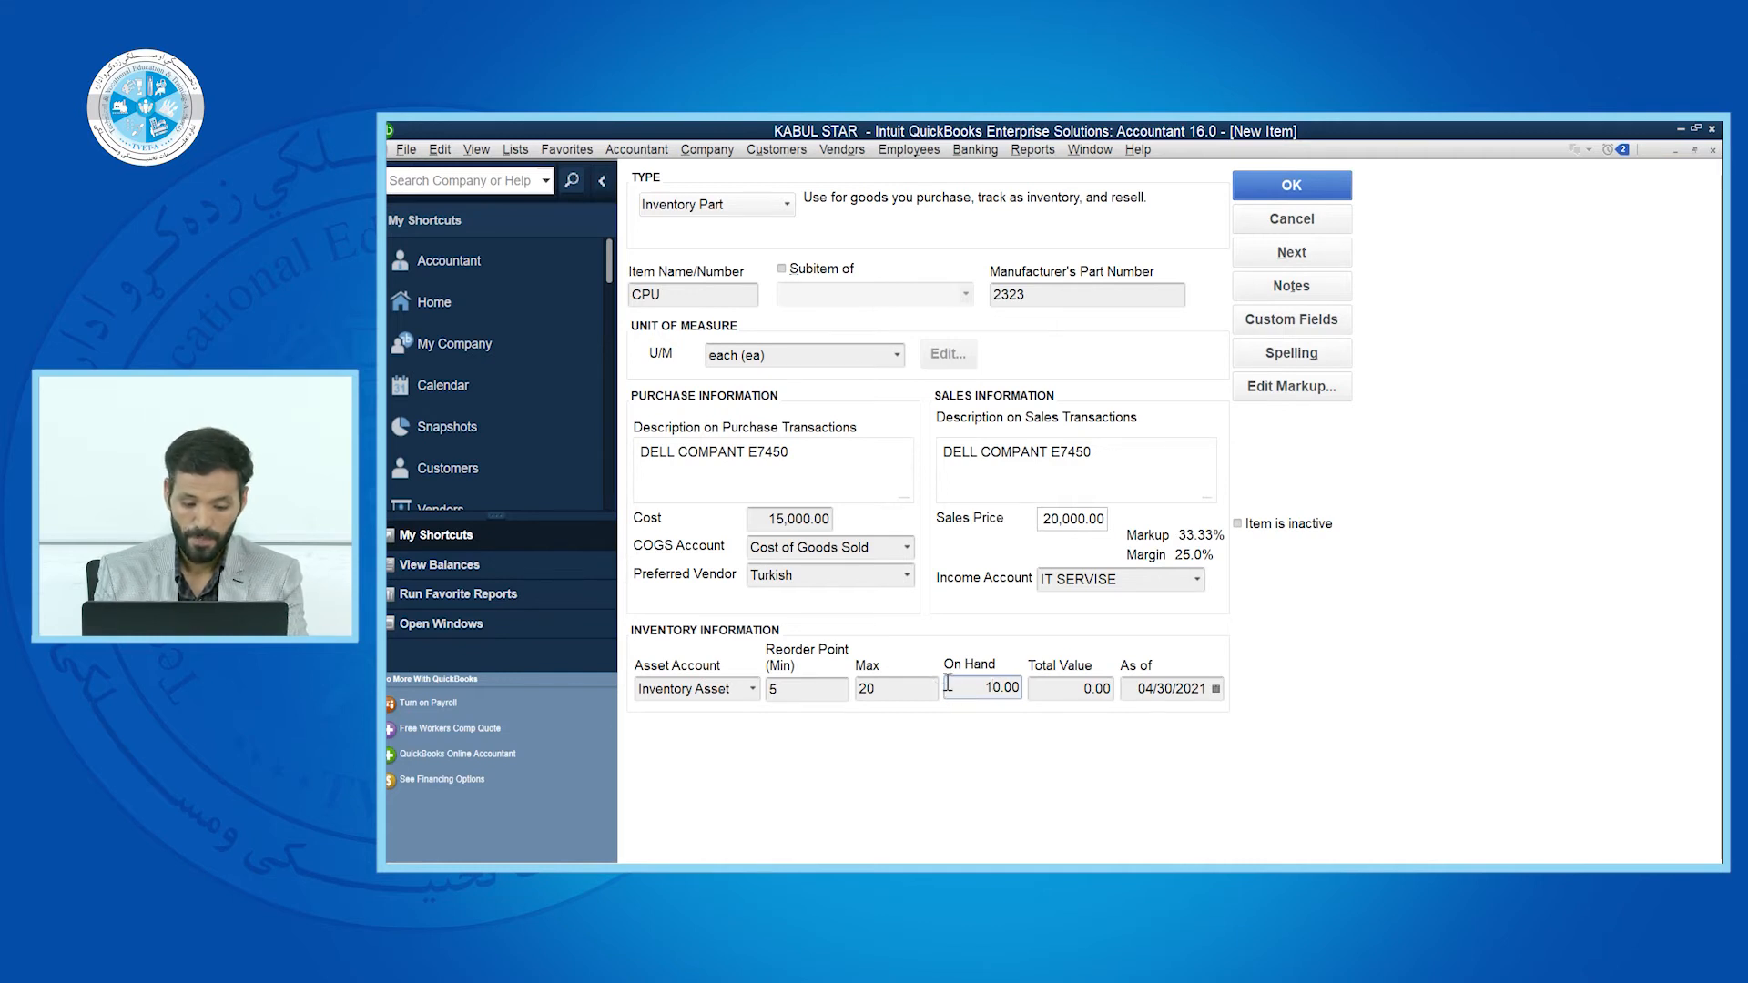
pyautogui.press('Delete')
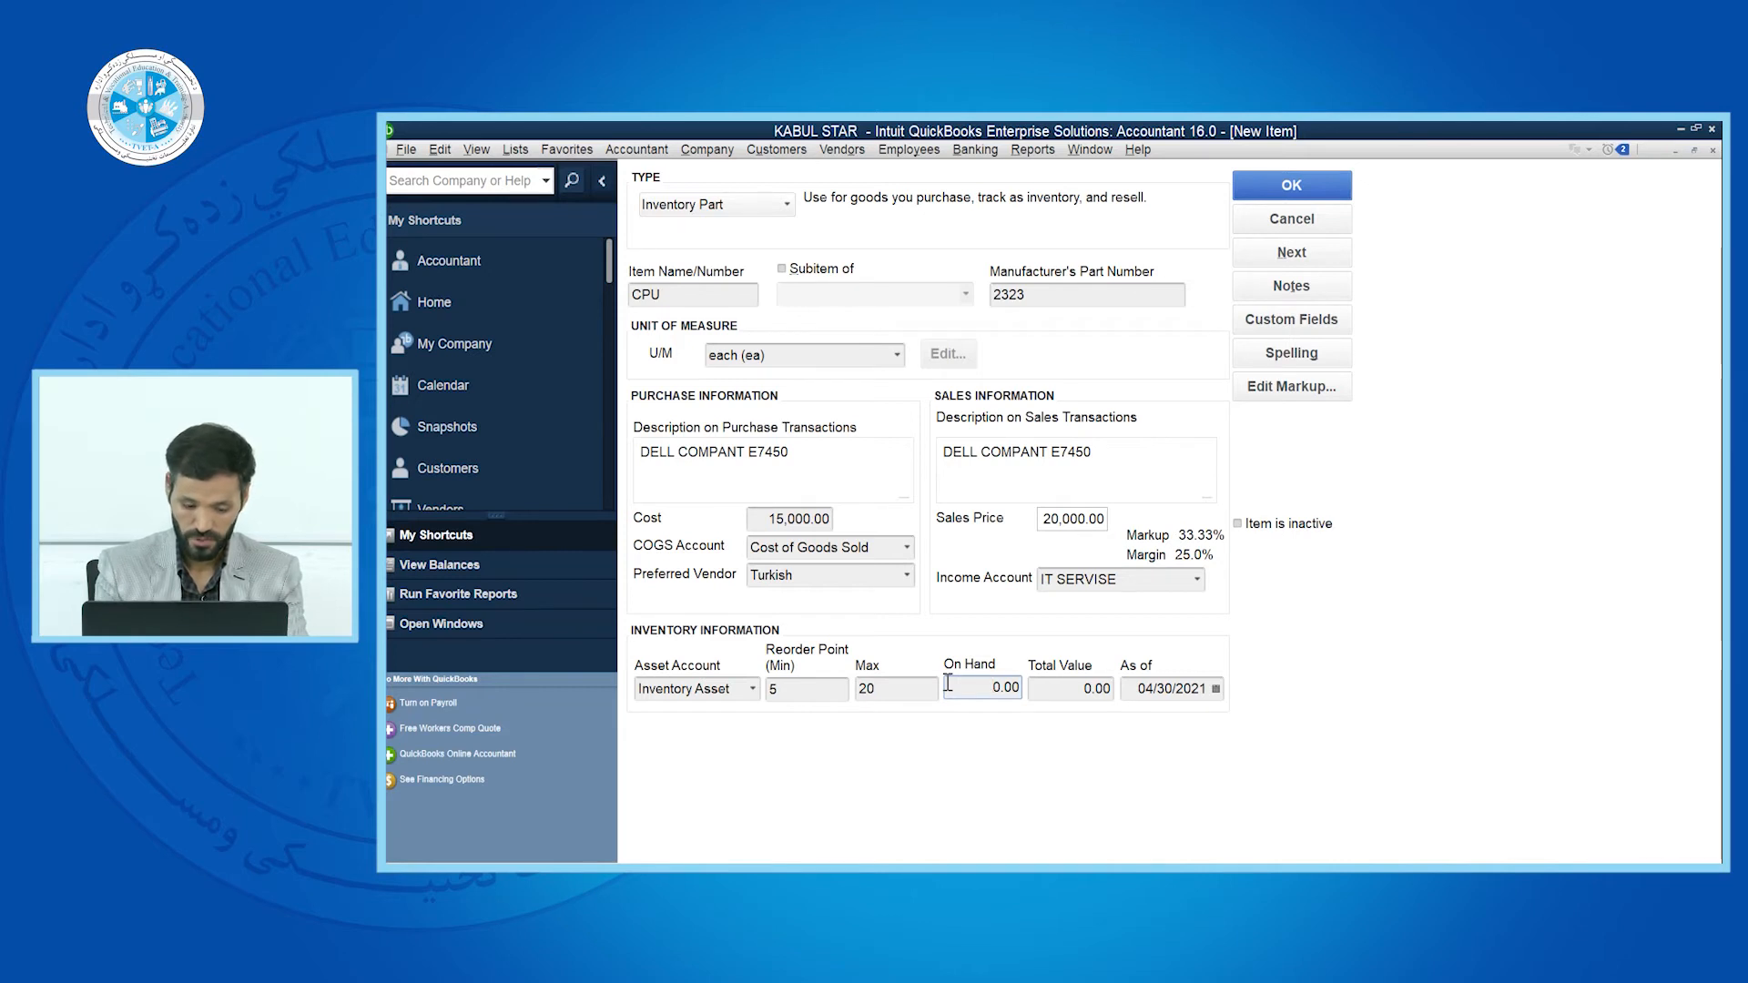
pyautogui.click(1080, 697)
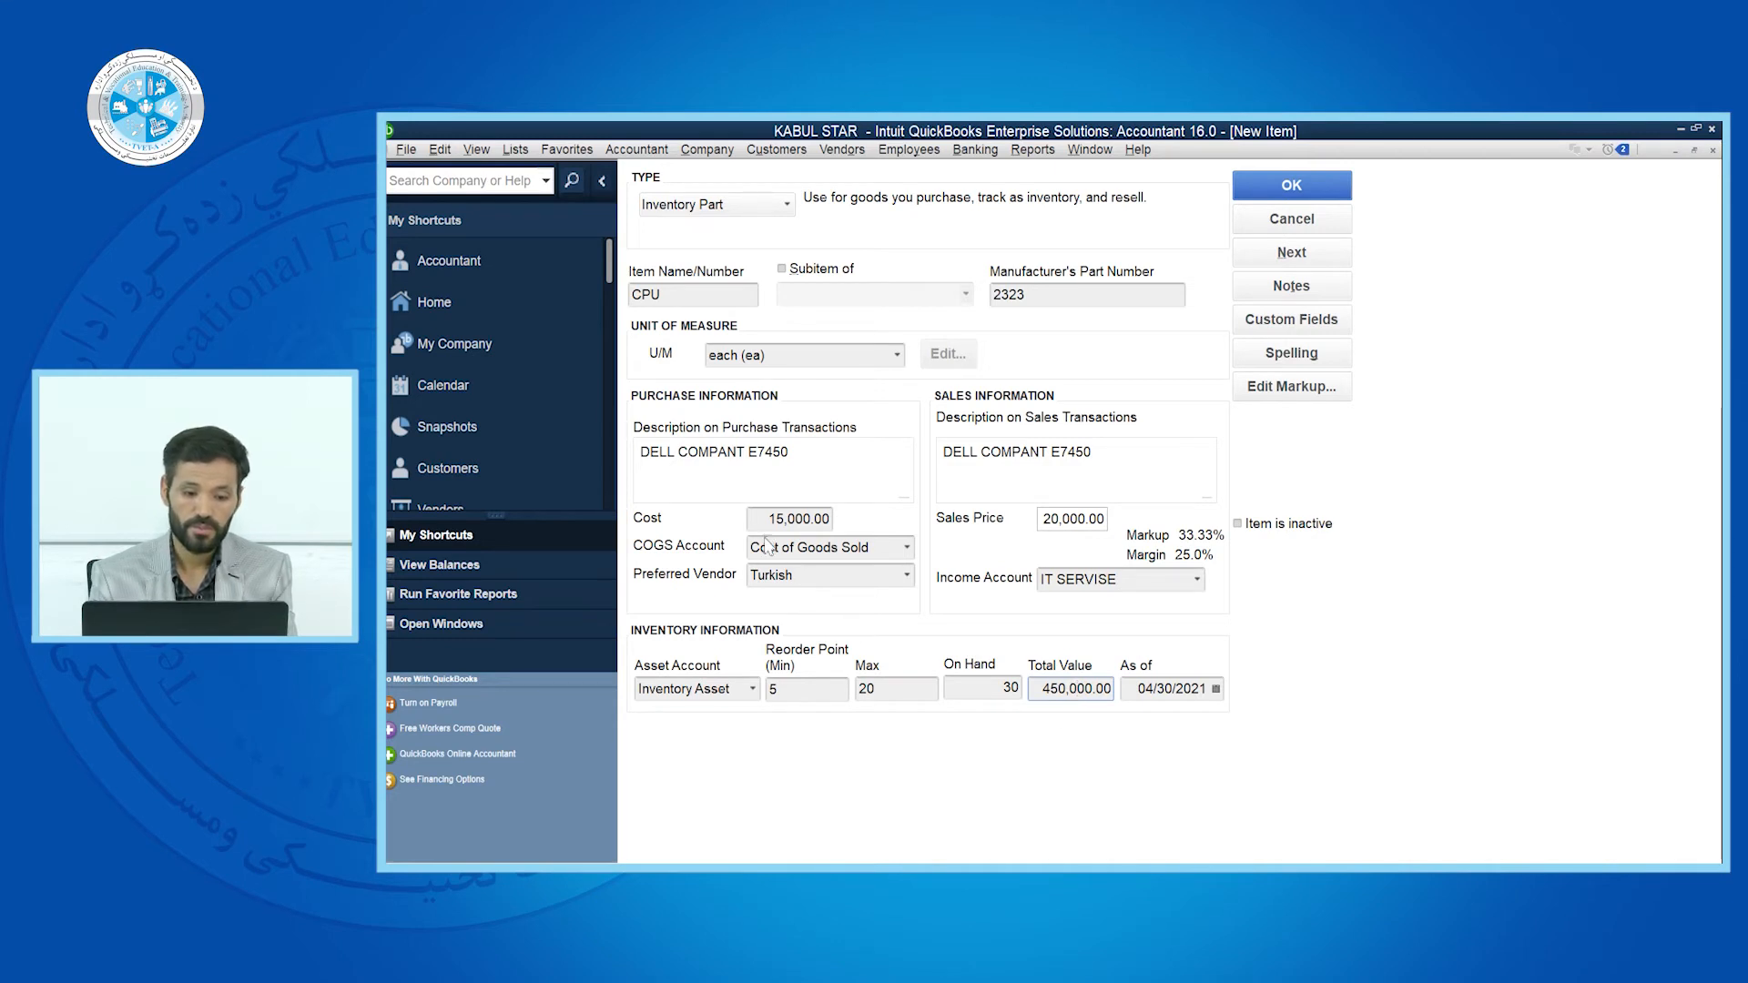
# Check the as-of date calendar and save the CPU item, ignoring all spelling suggestions for COMPANT
pyautogui.click(1217, 691)
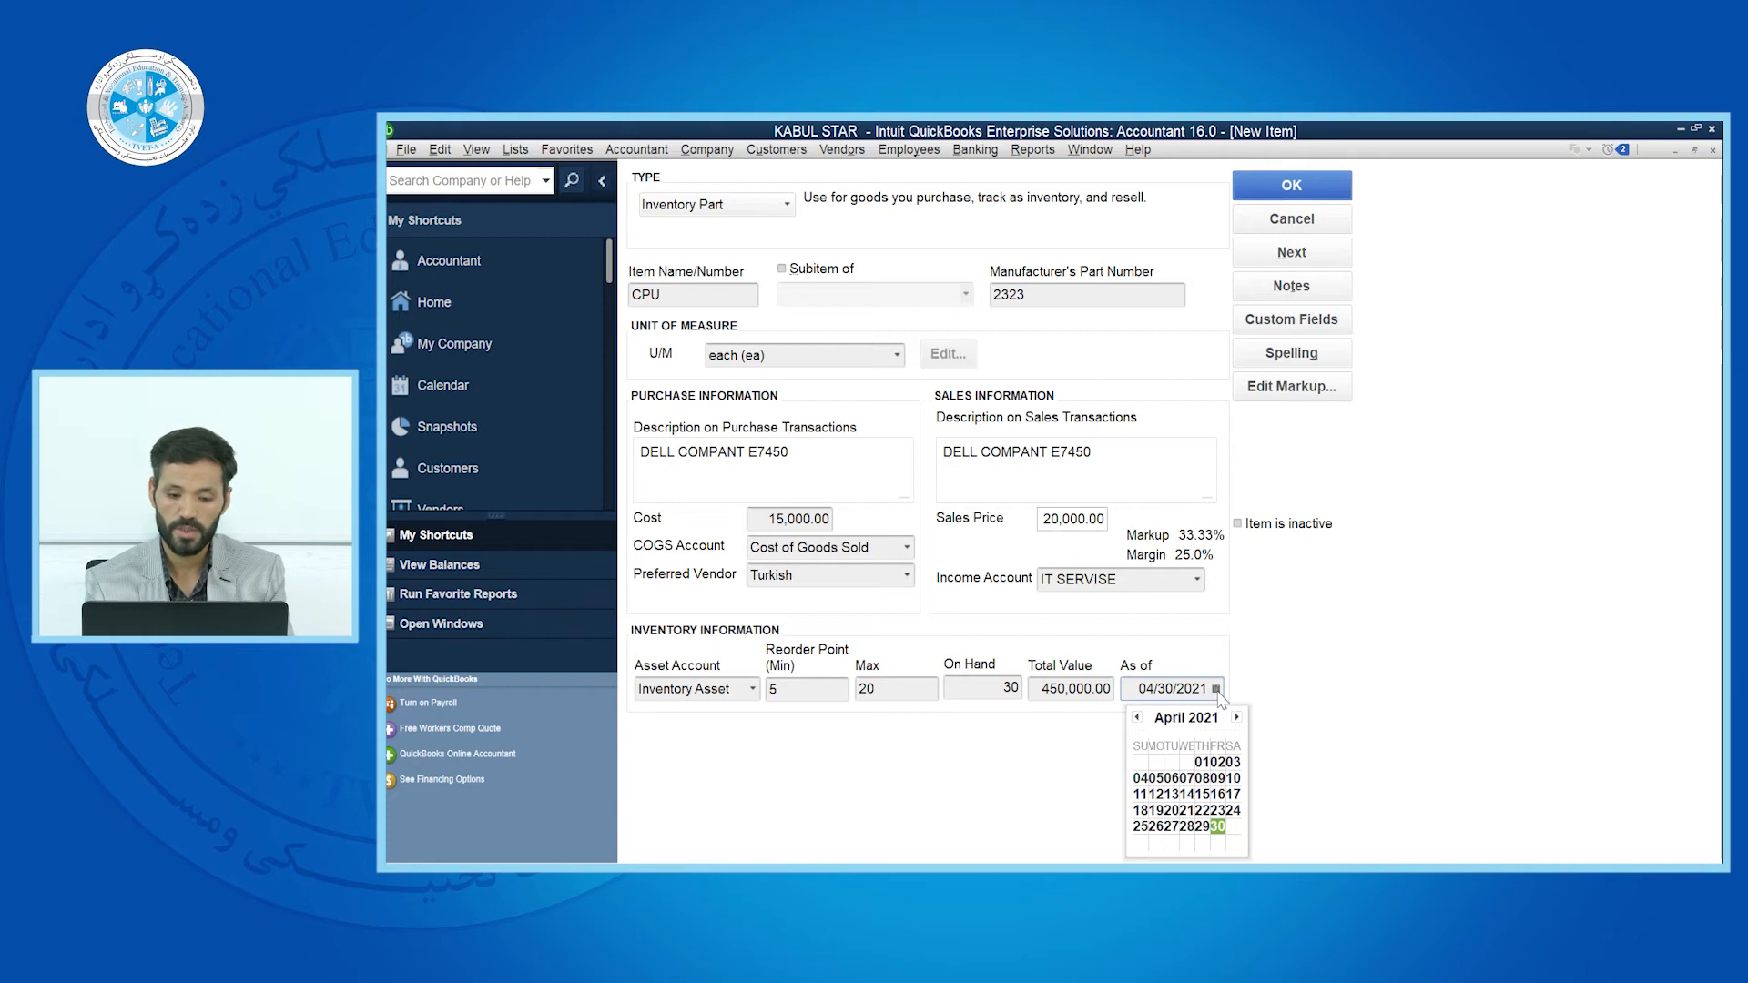
pyautogui.click(1102, 744)
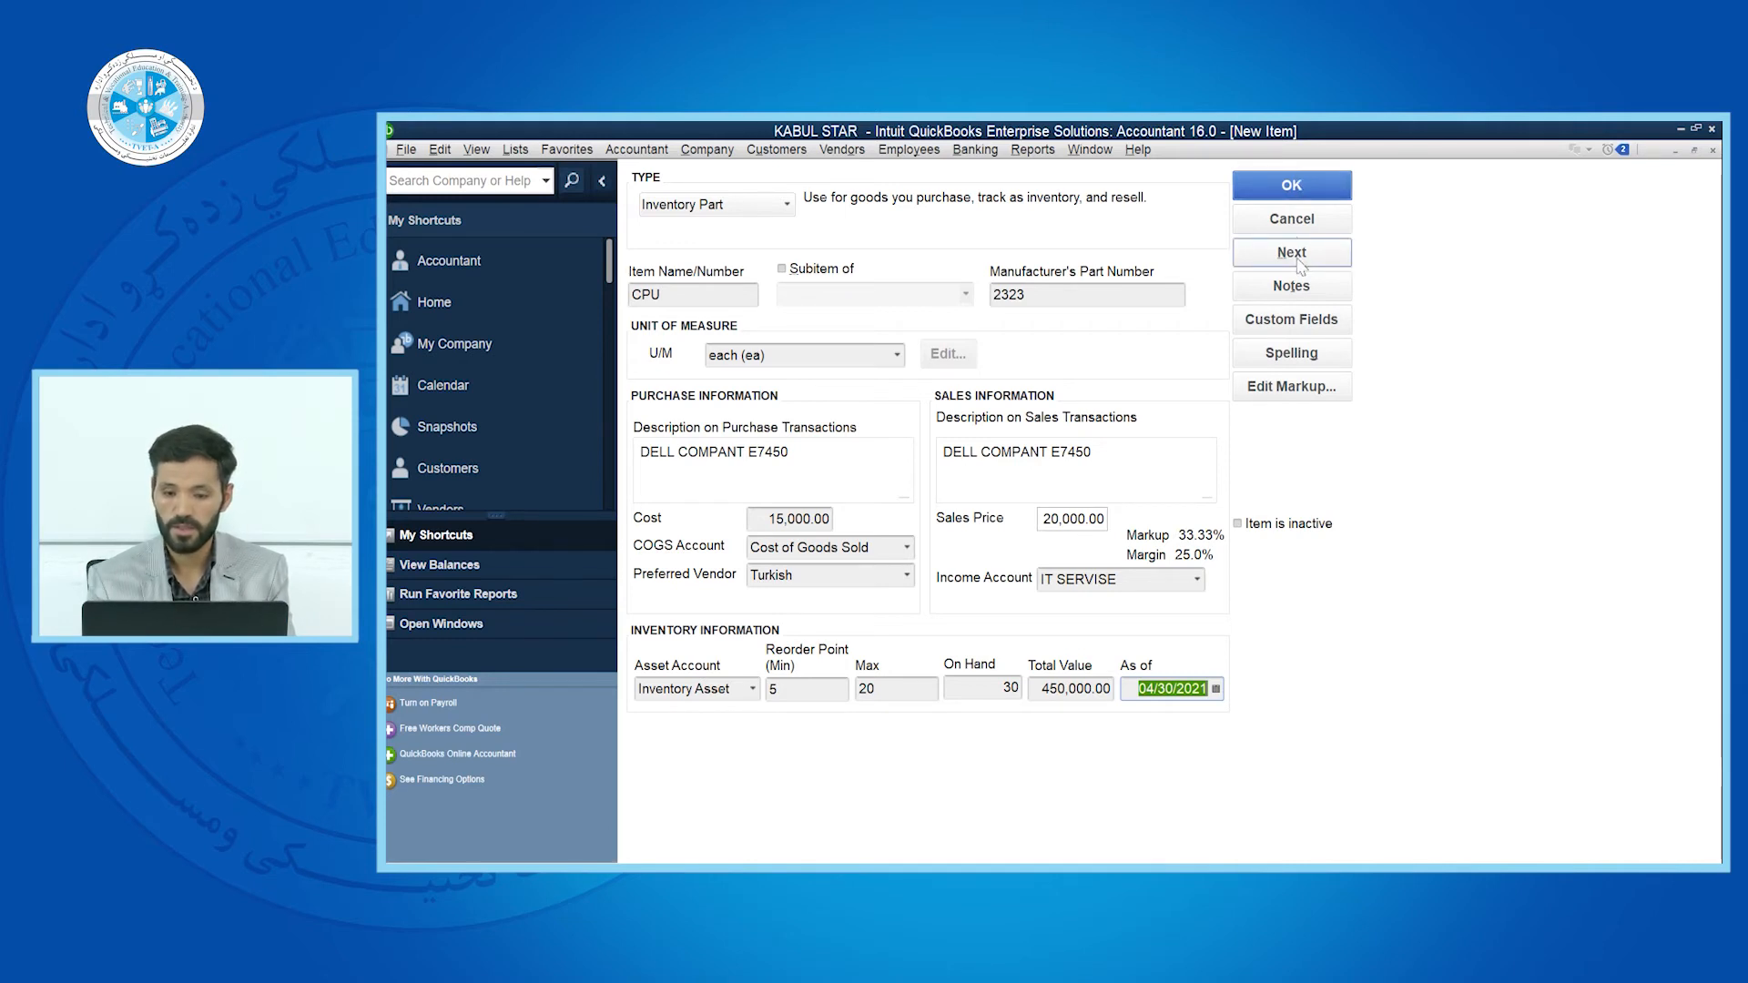
pyautogui.click(1299, 185)
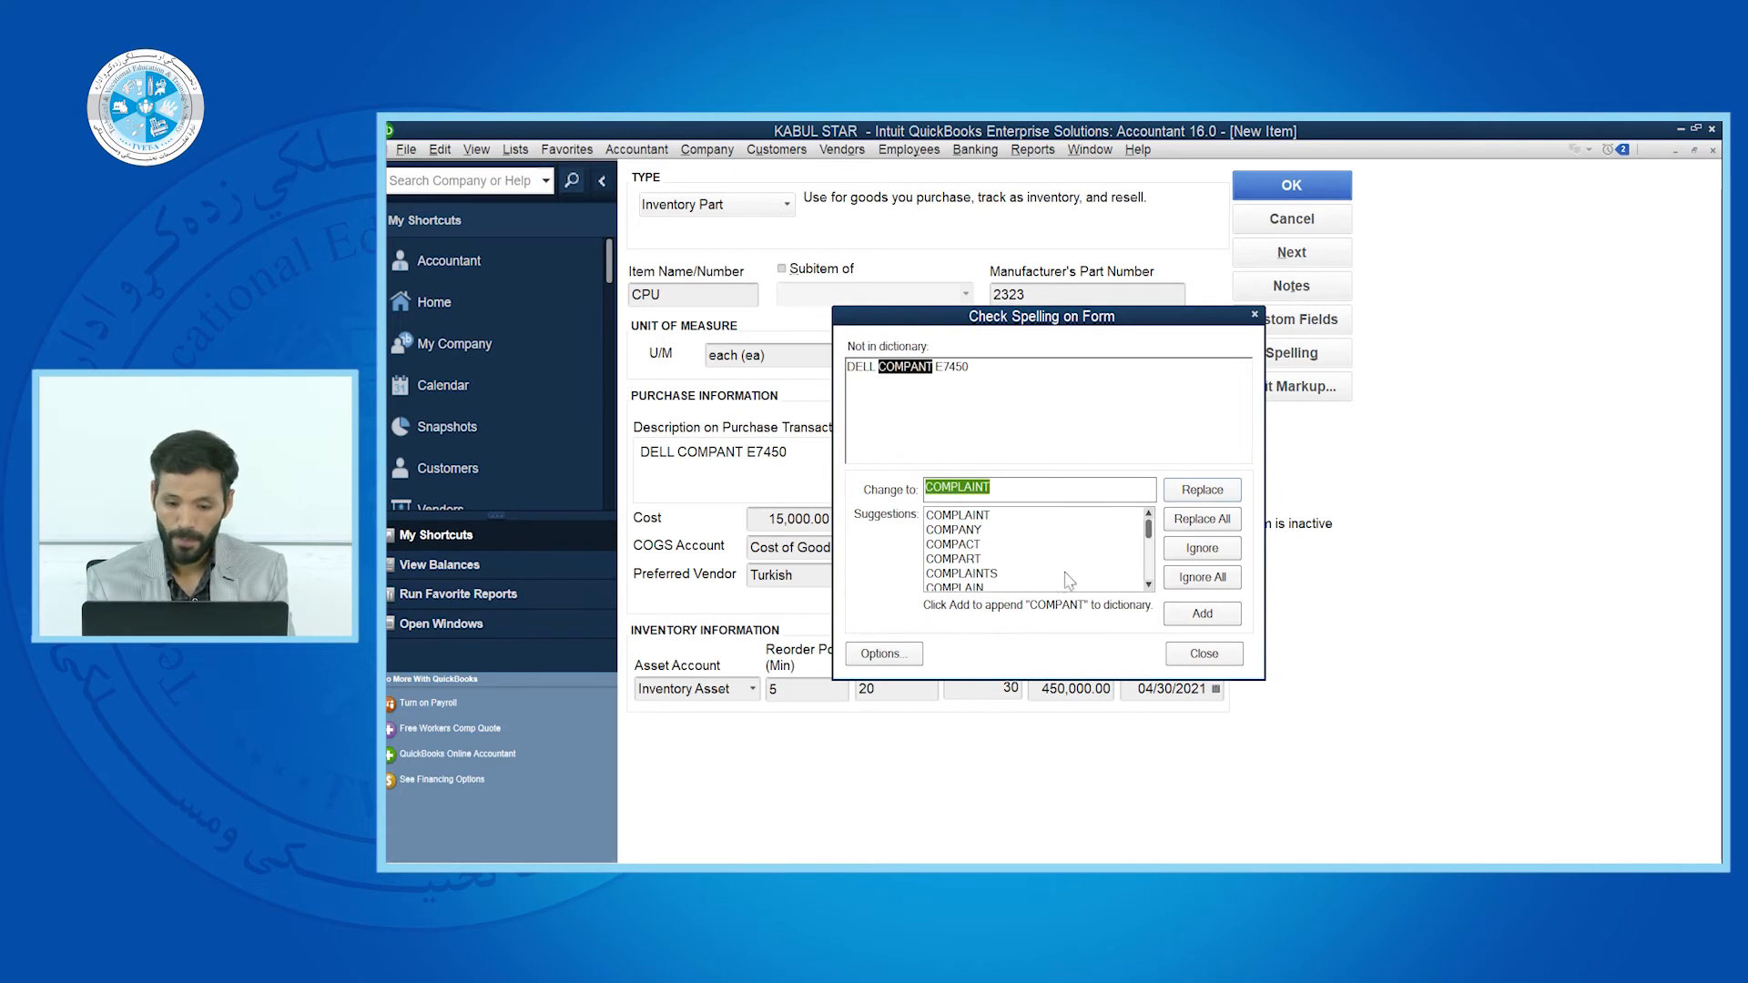
pyautogui.click(1202, 577)
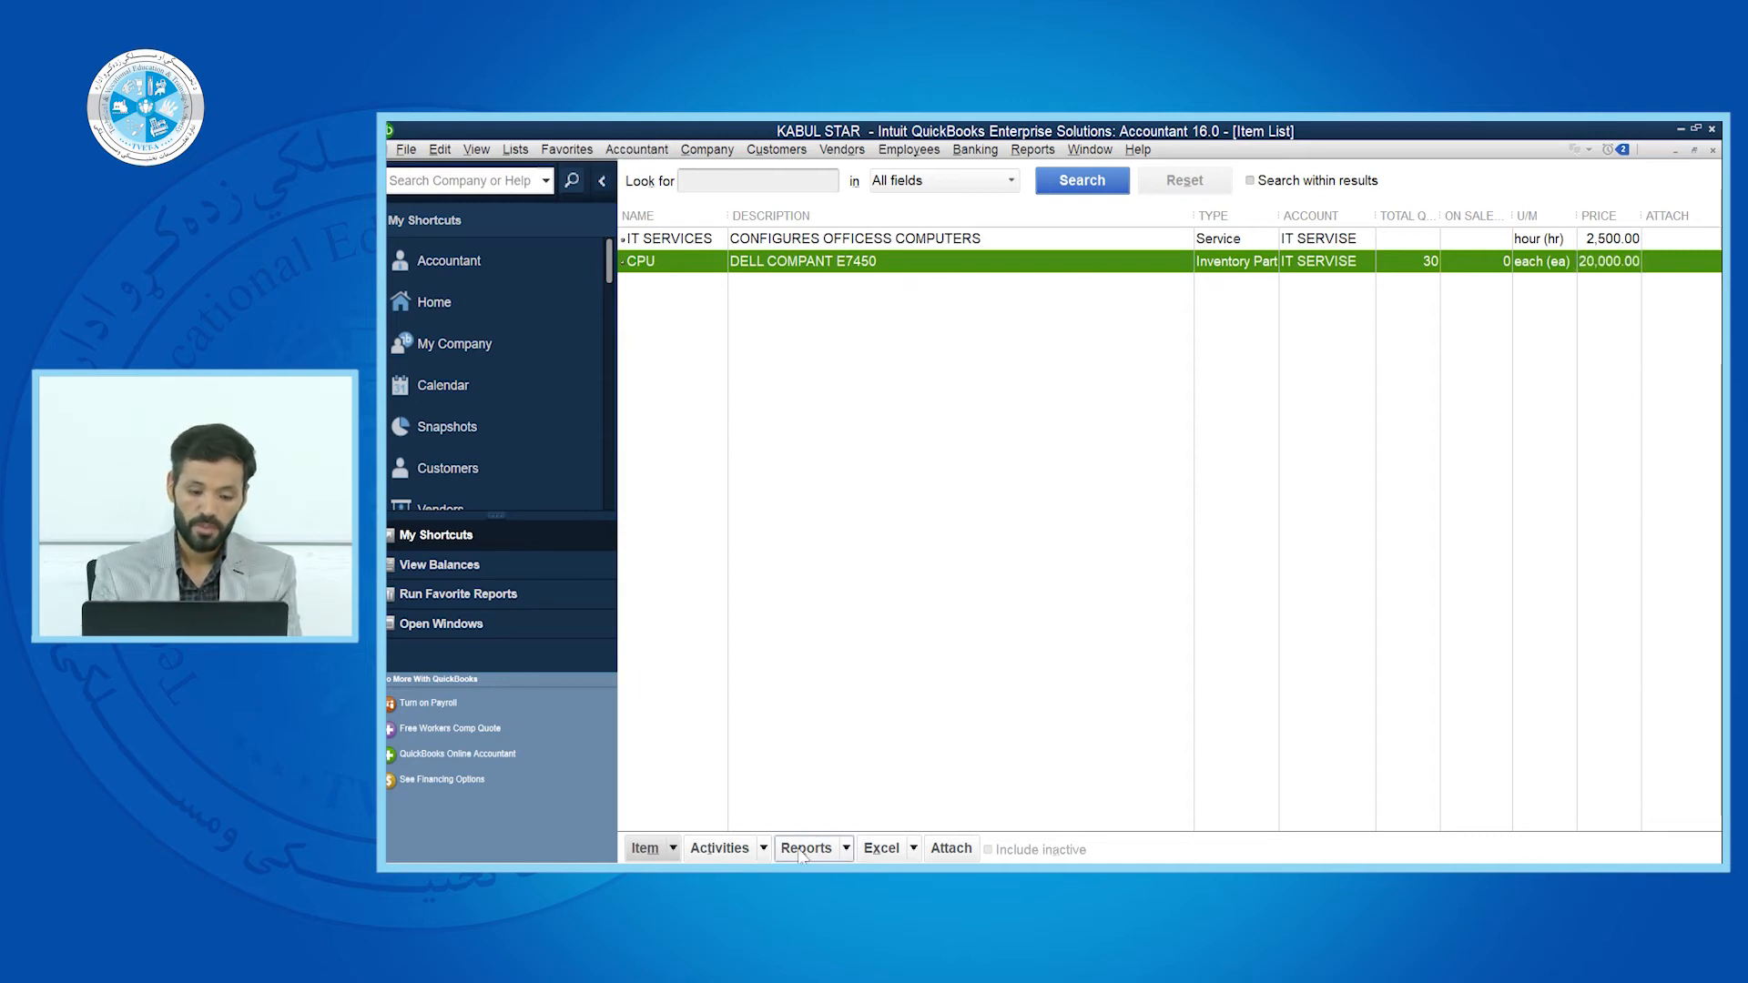
pyautogui.hotkey('alt', 'Tab')
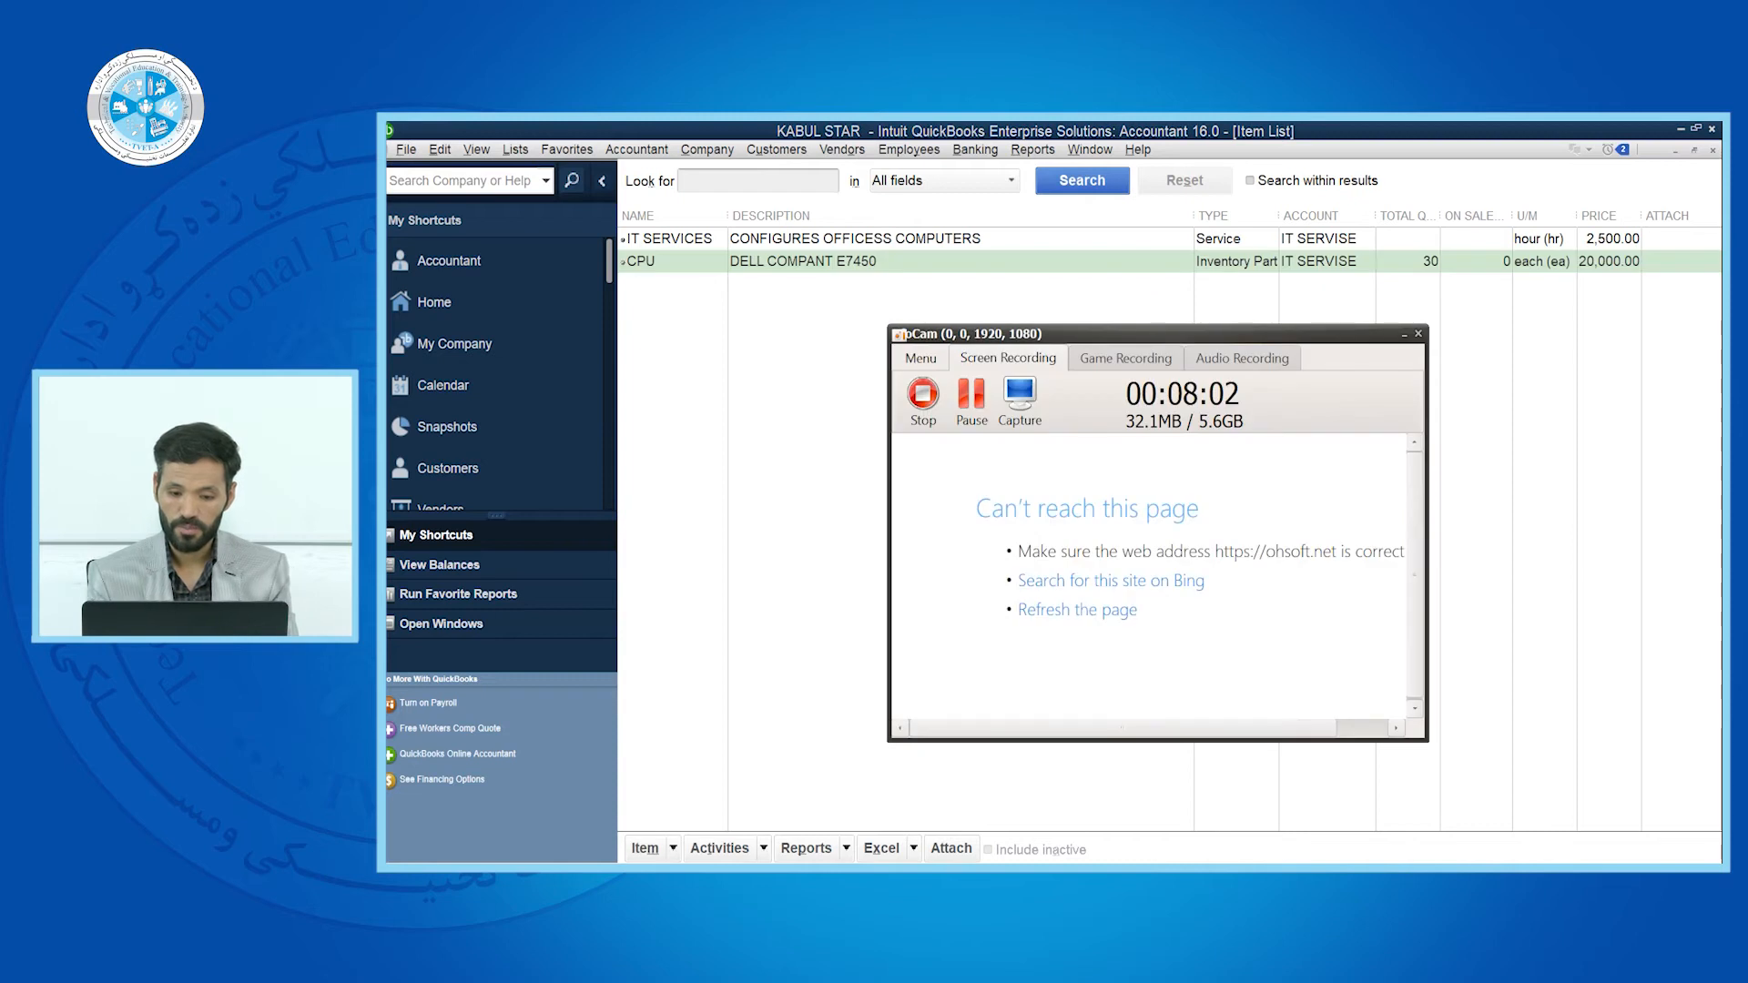
pyautogui.click(1405, 333)
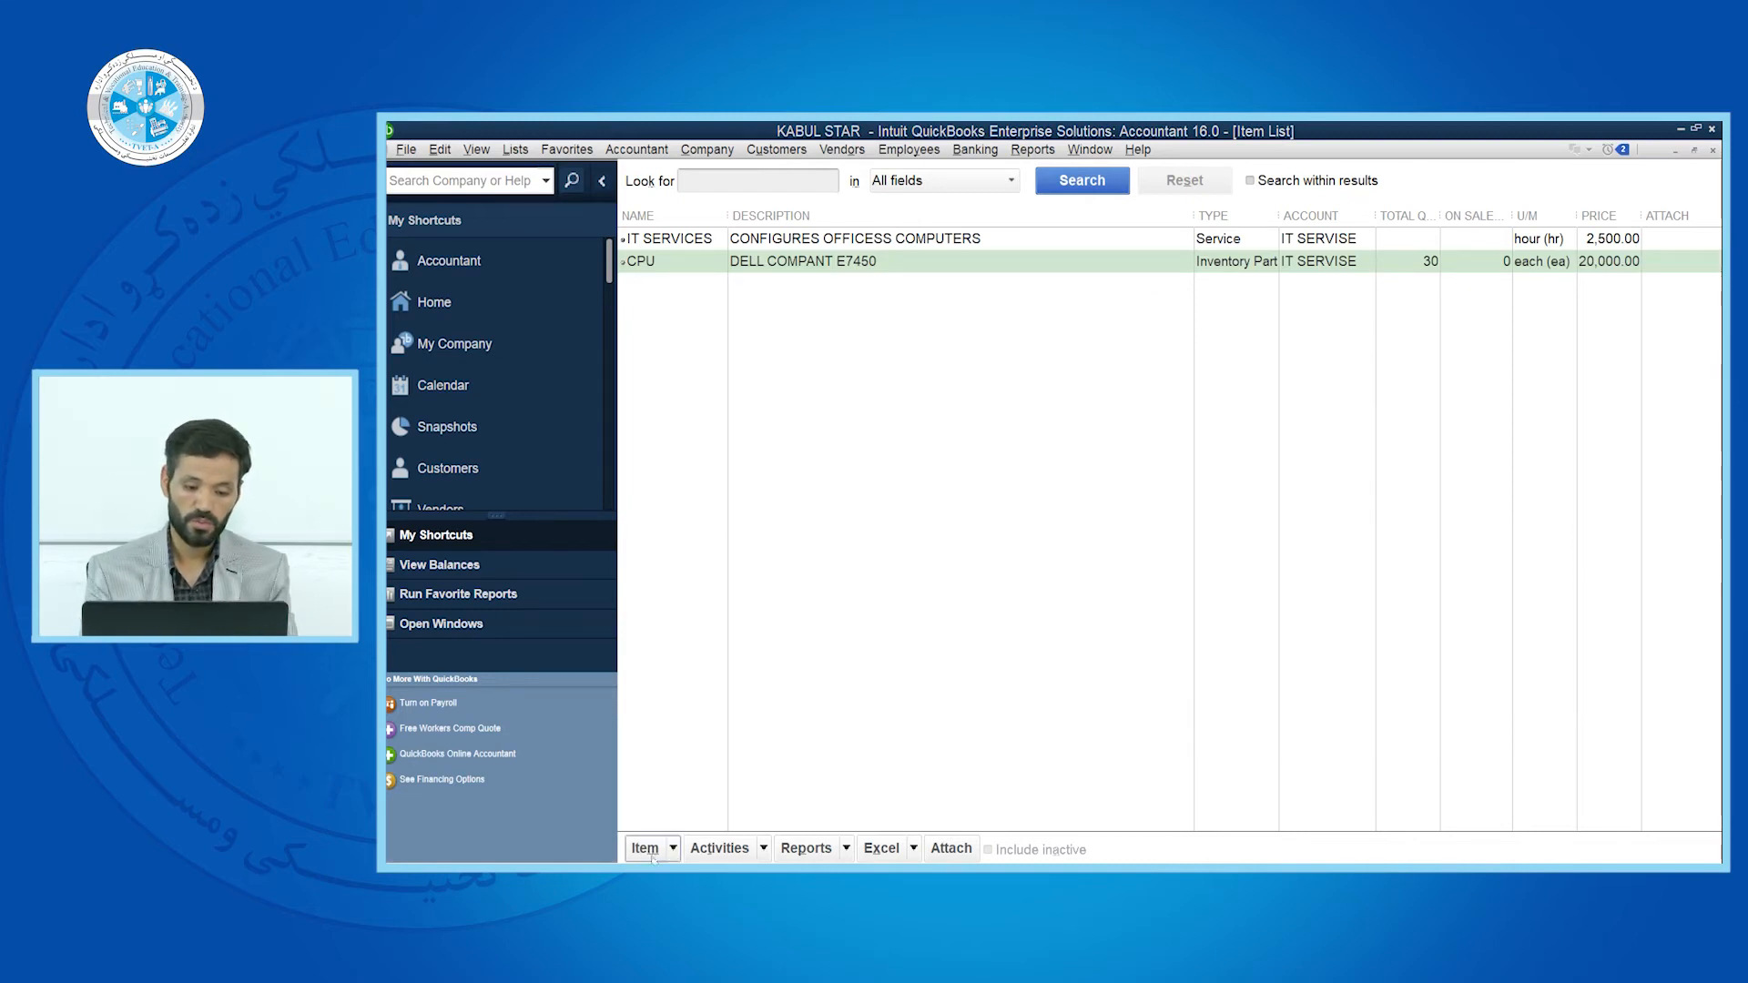
# Start a new item of type Inventory Part and name it KEYBOARD
pyautogui.hotkey('ctrl', 'n')
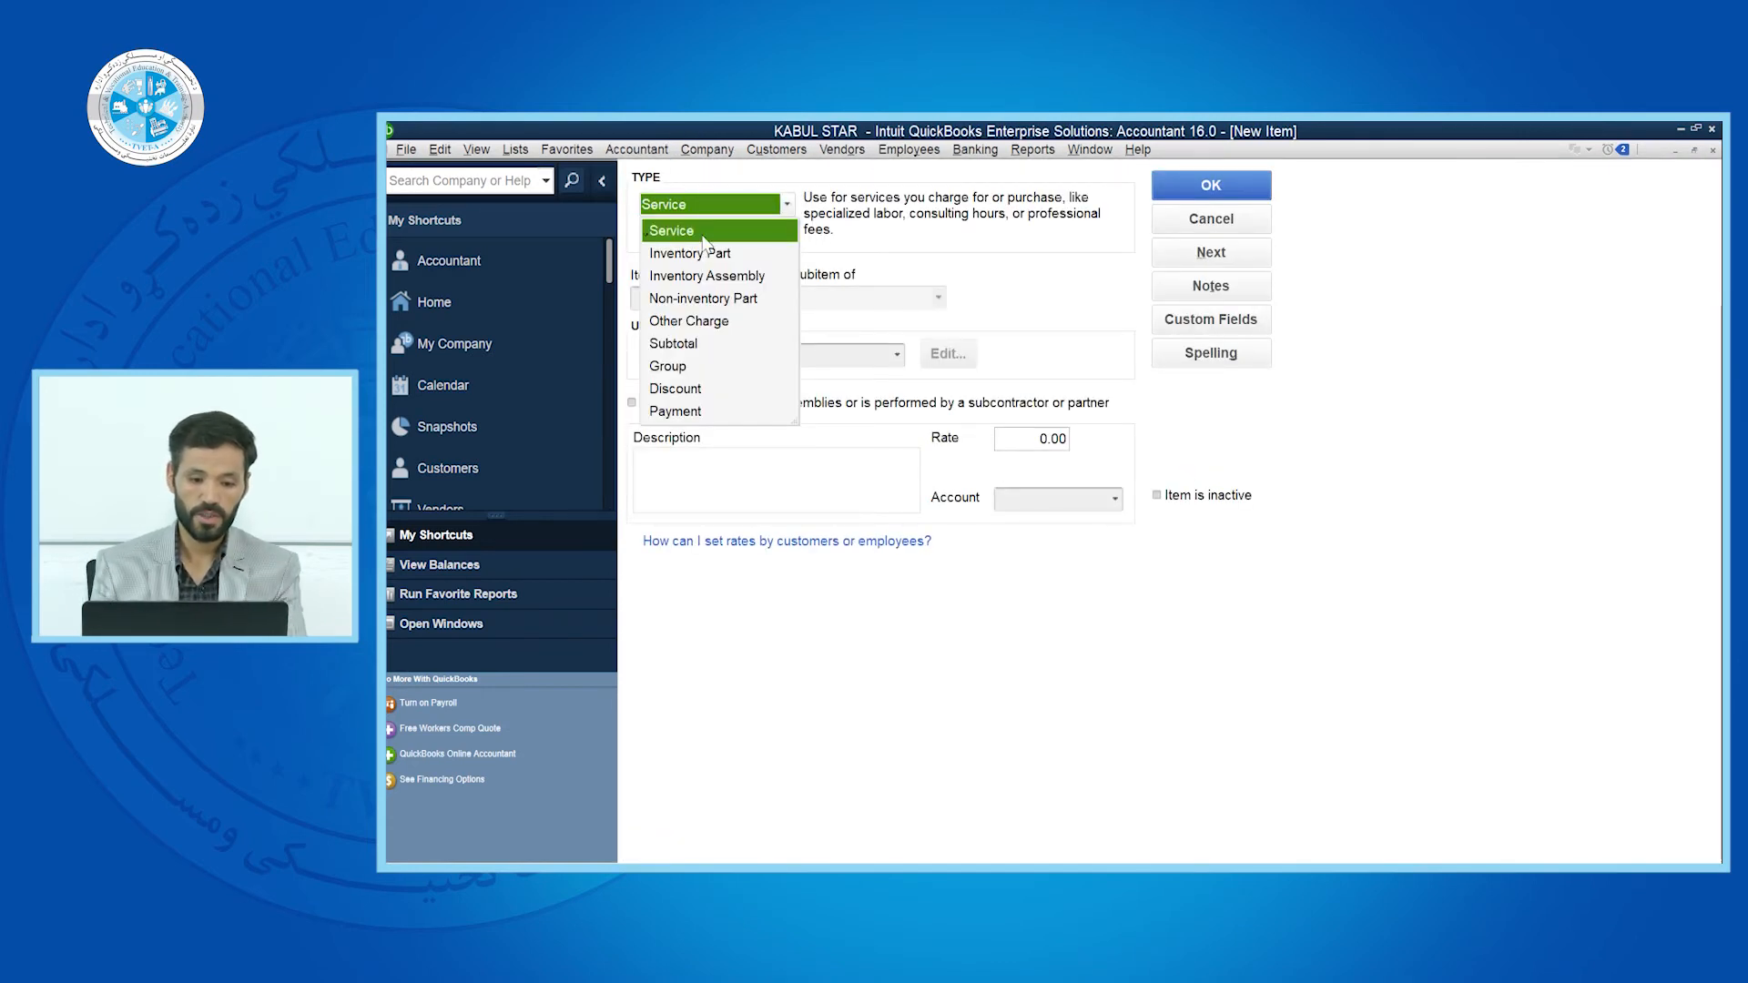
pyautogui.click(706, 241)
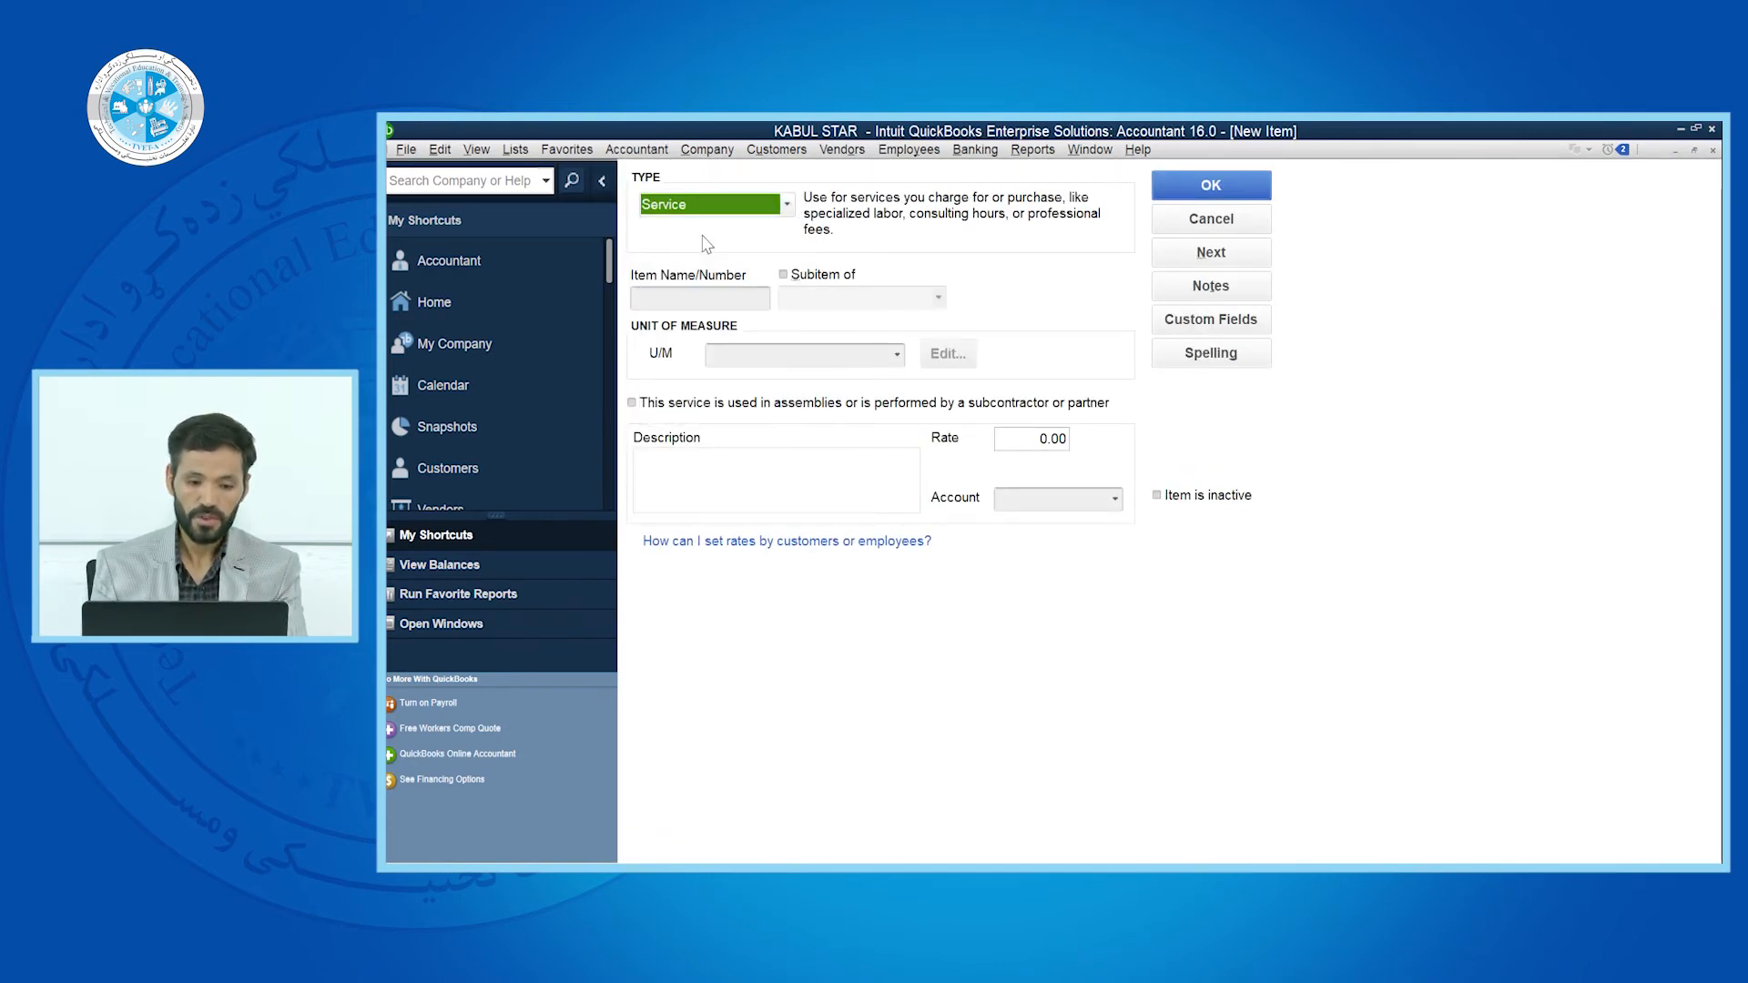
pyautogui.click(788, 206)
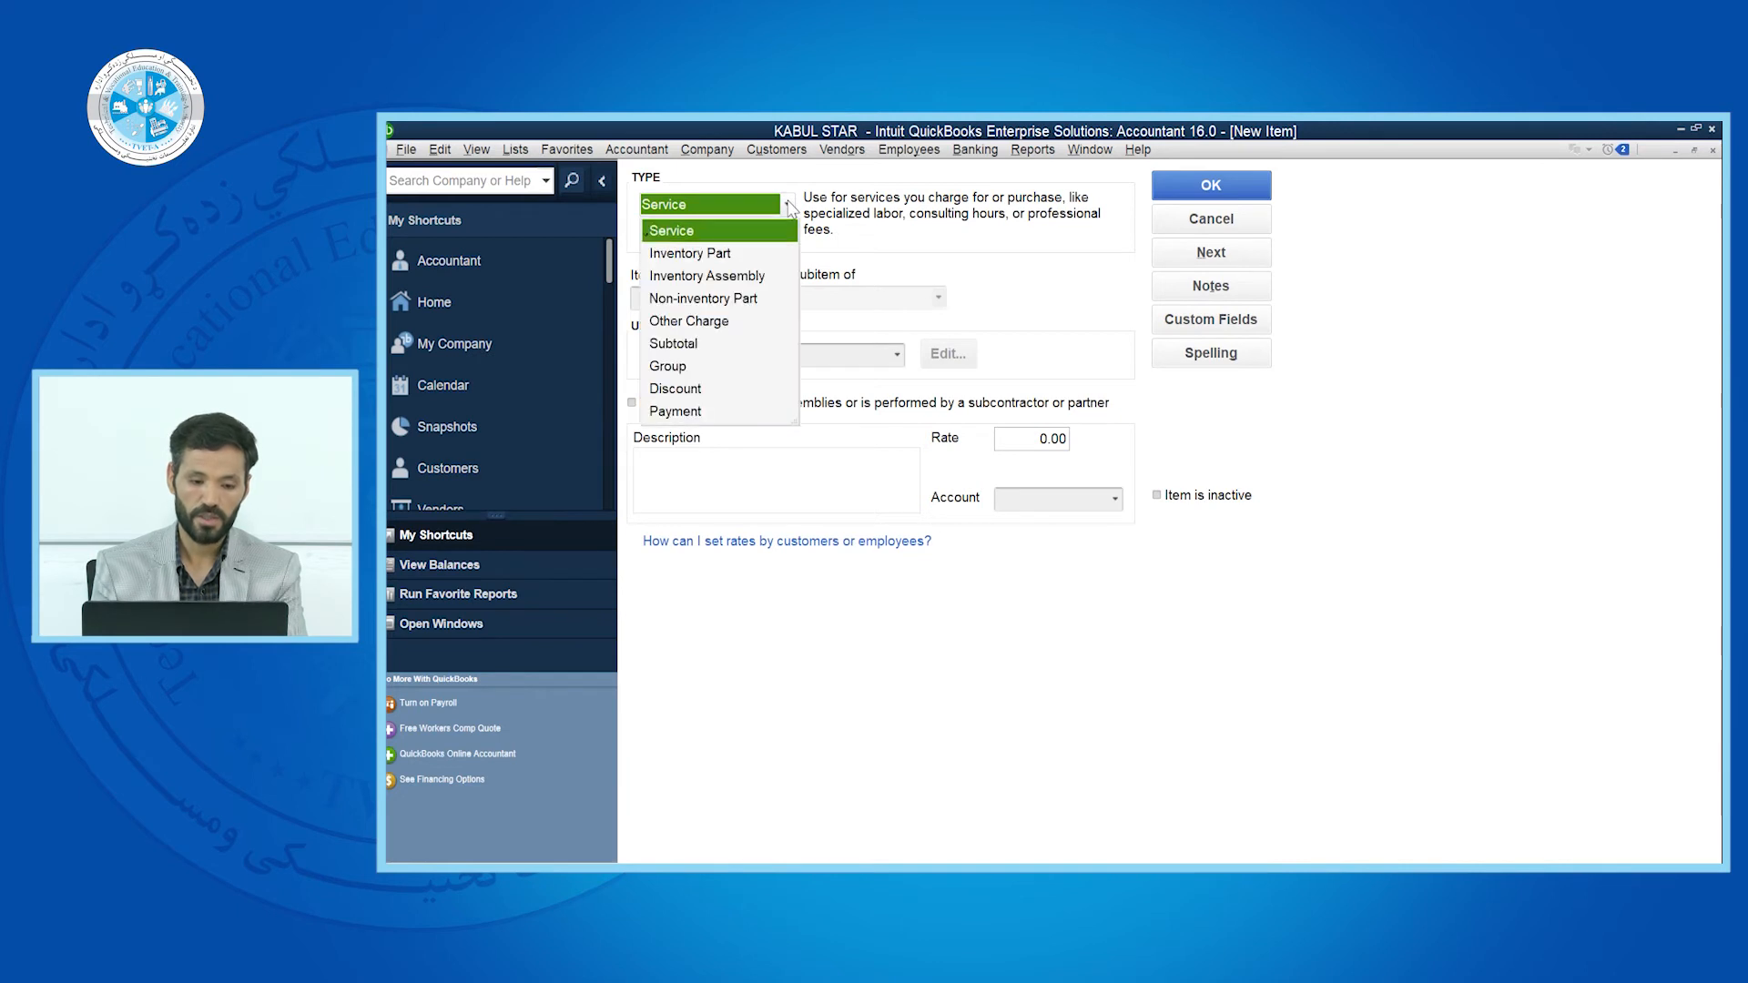
pyautogui.click(713, 258)
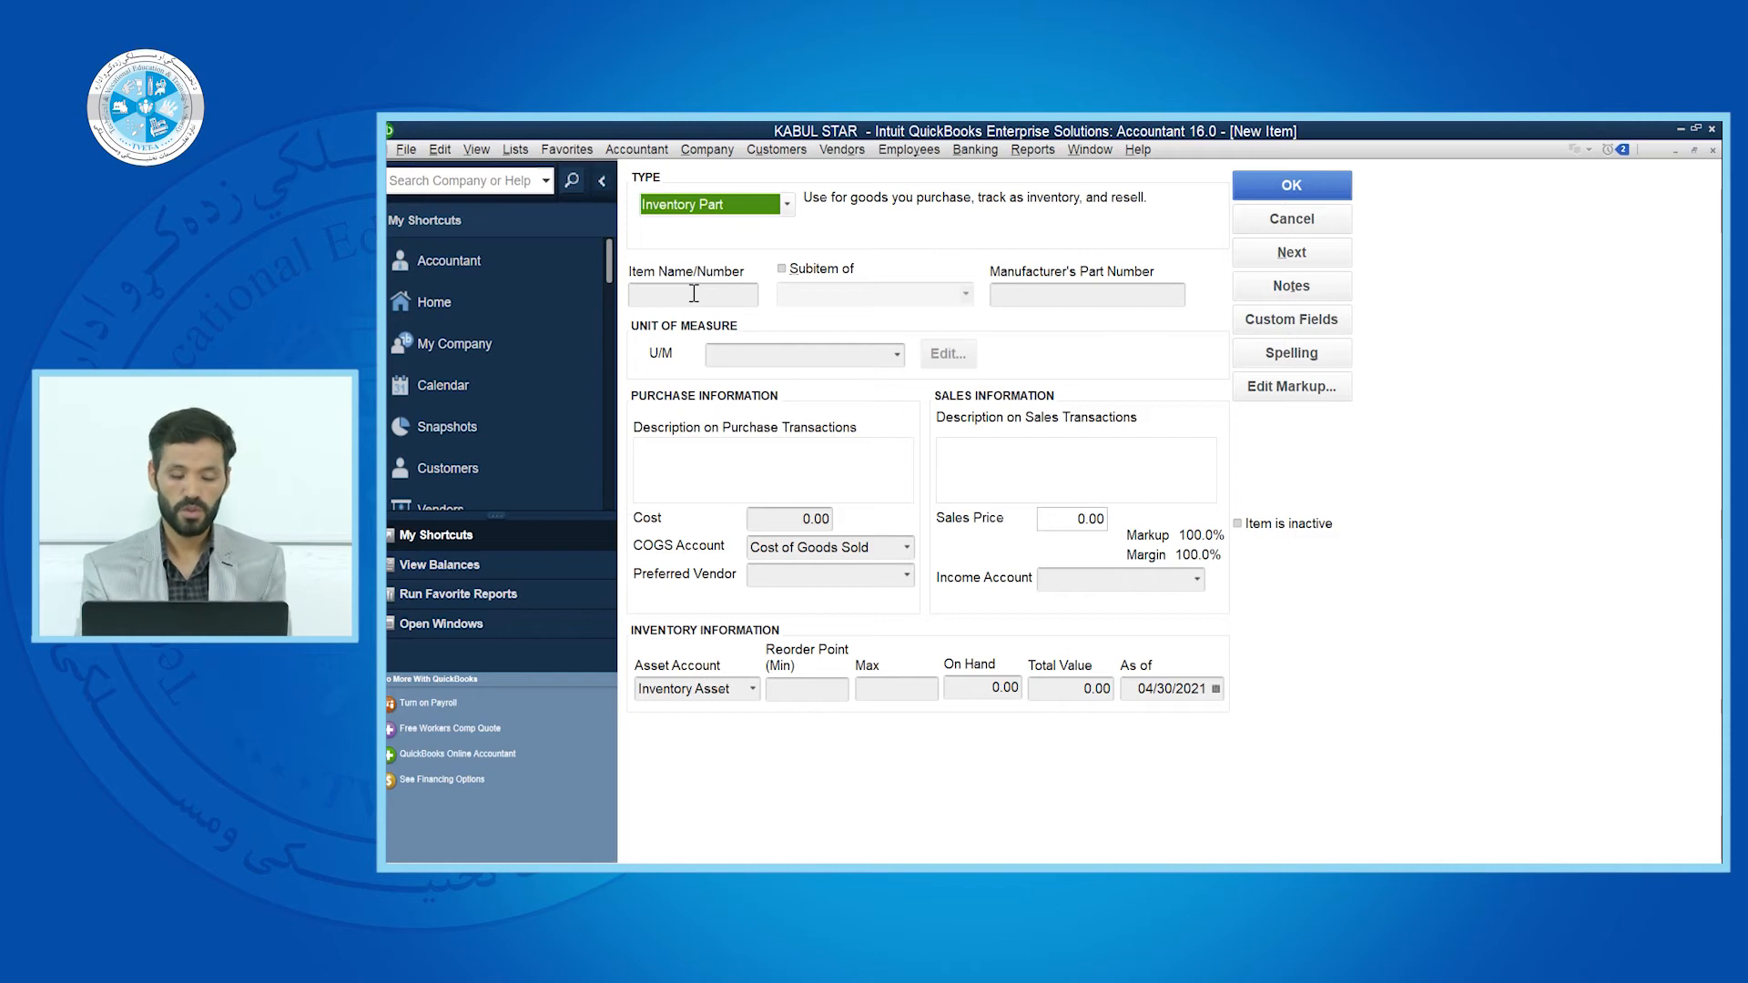
pyautogui.click(694, 294)
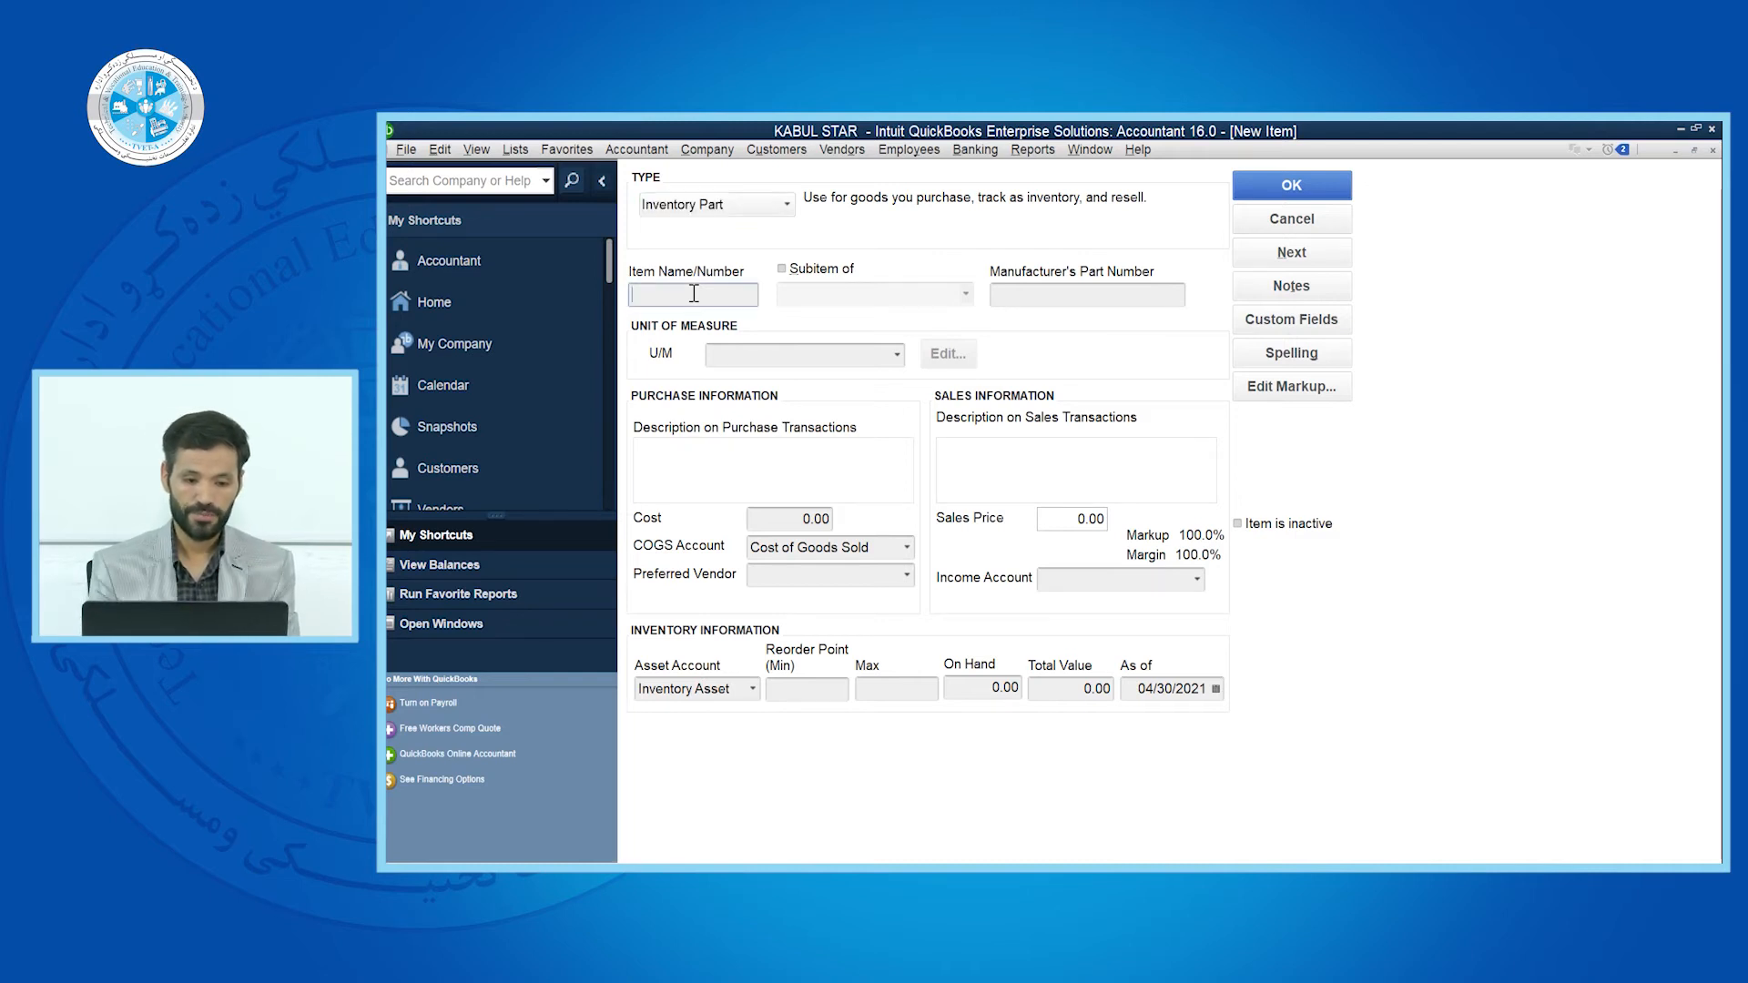
pyautogui.write('KEY')
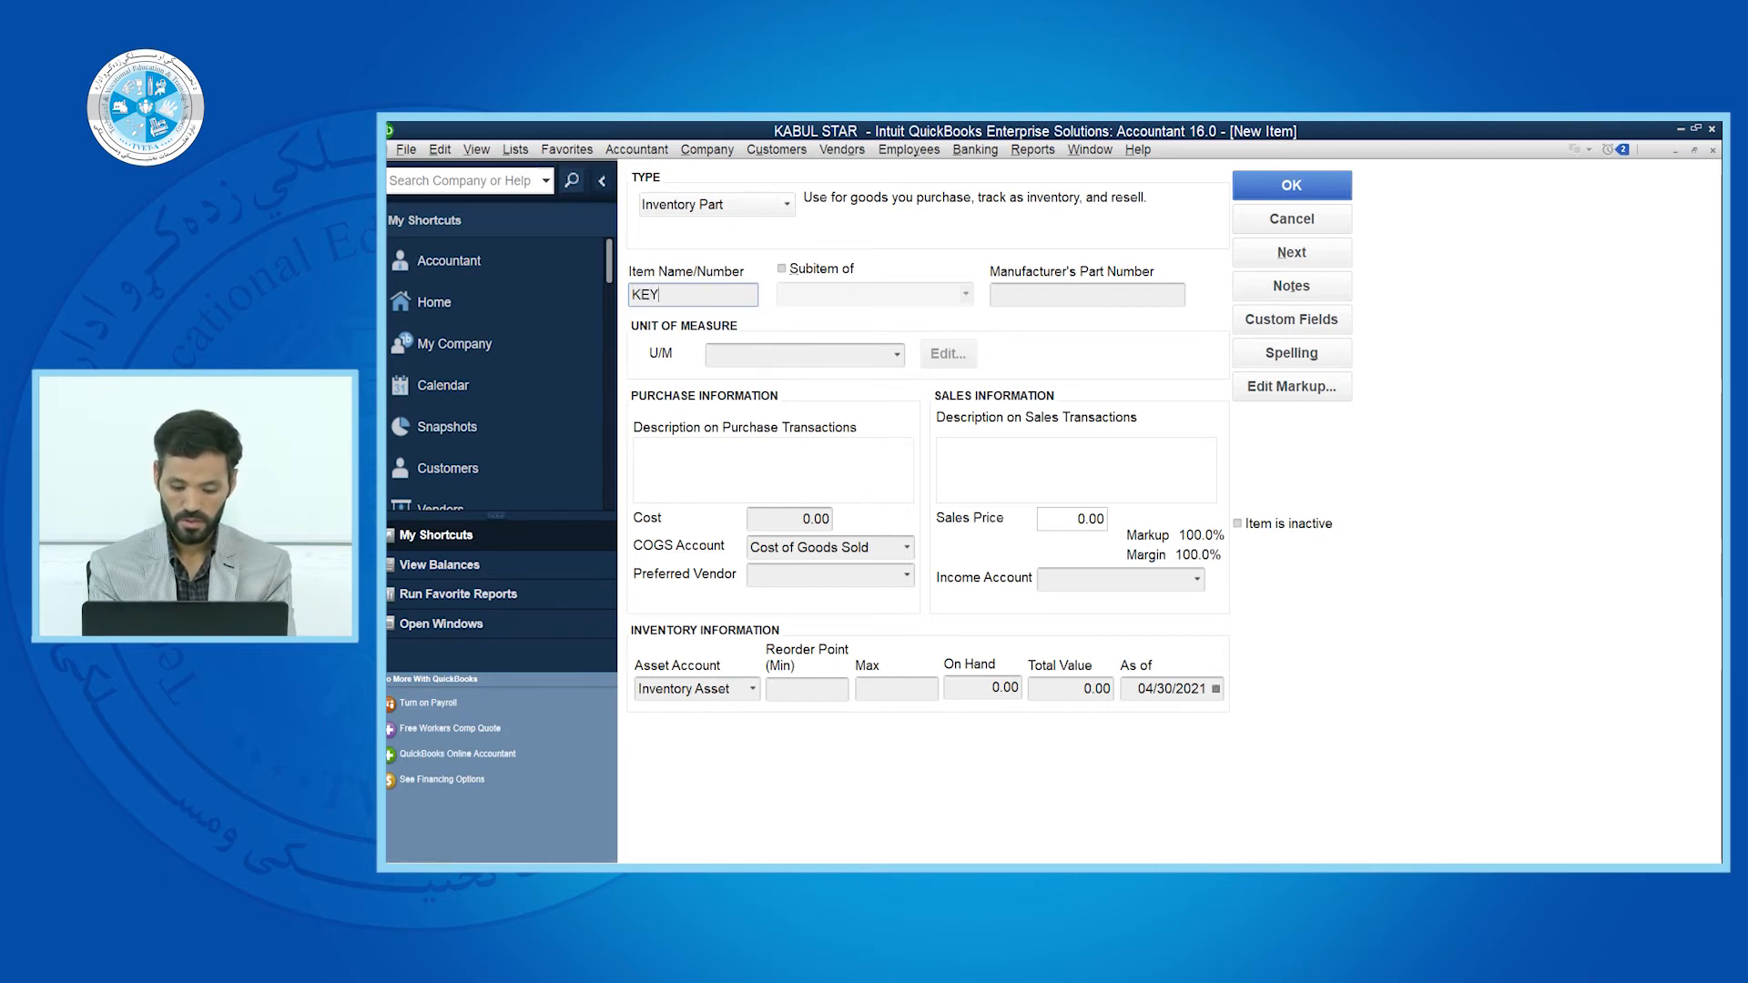
pyautogui.write('BOARD')
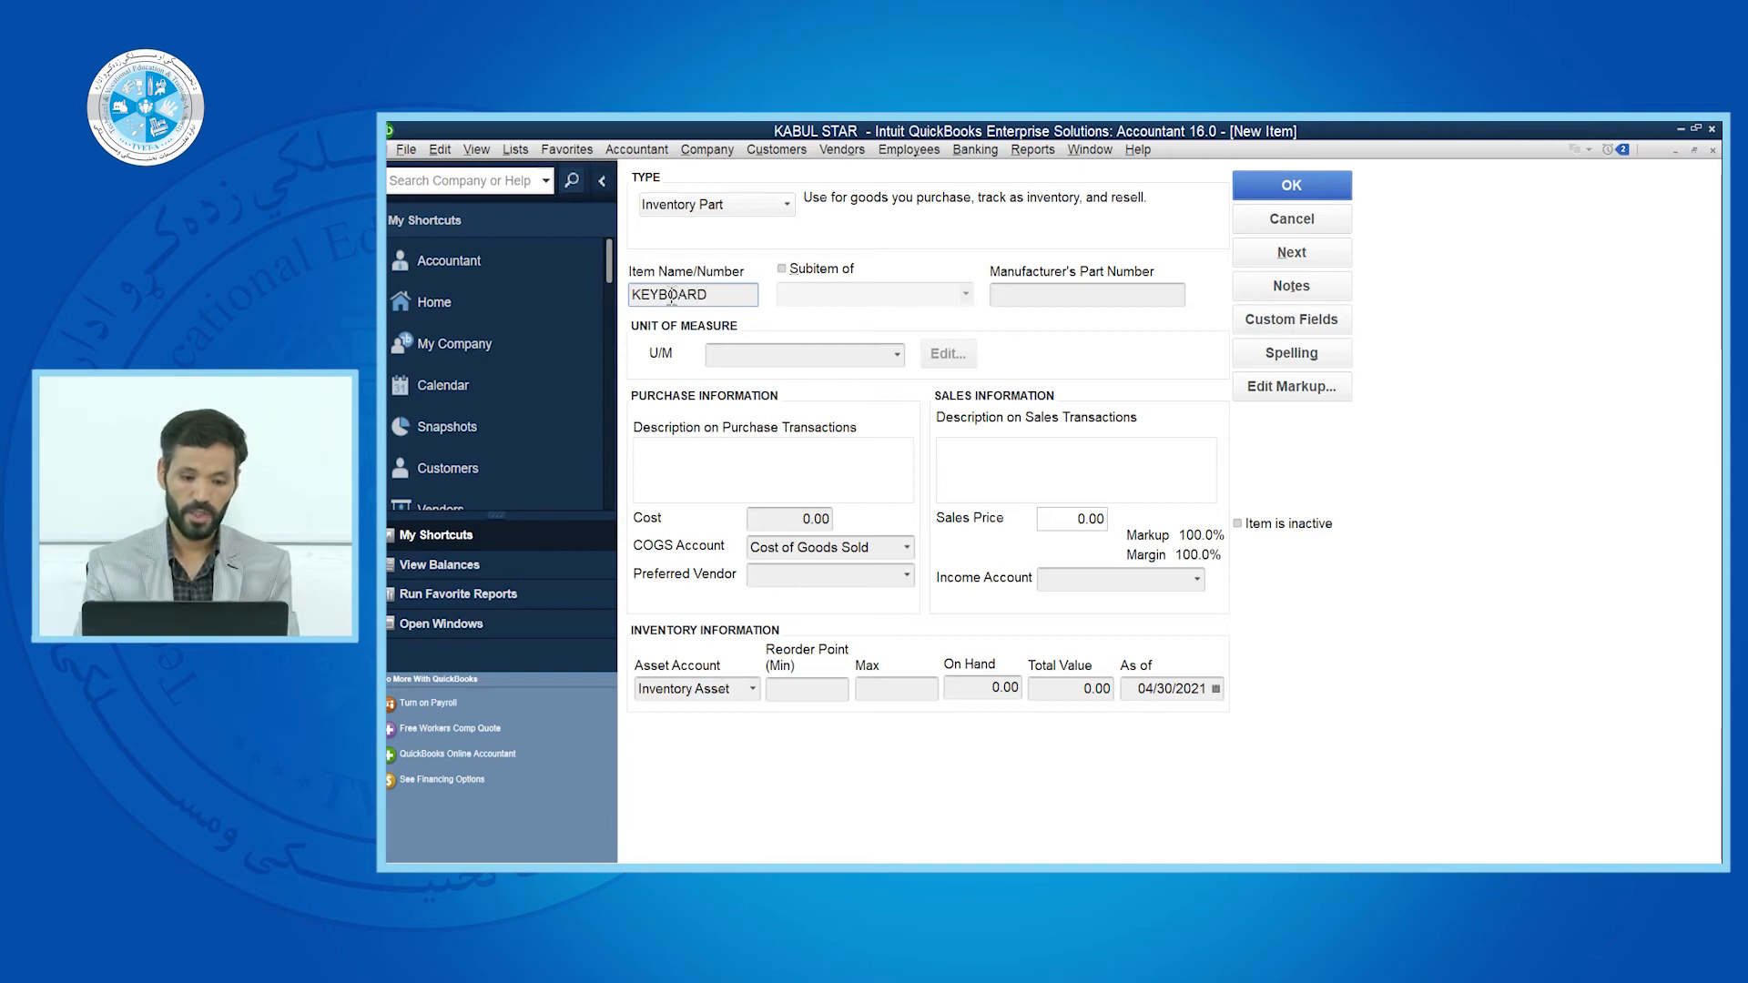
# Assign the unit of measure each (ea) to the KEYBOARD item and enter manufacturer's part number 6565
pyautogui.click(771, 353)
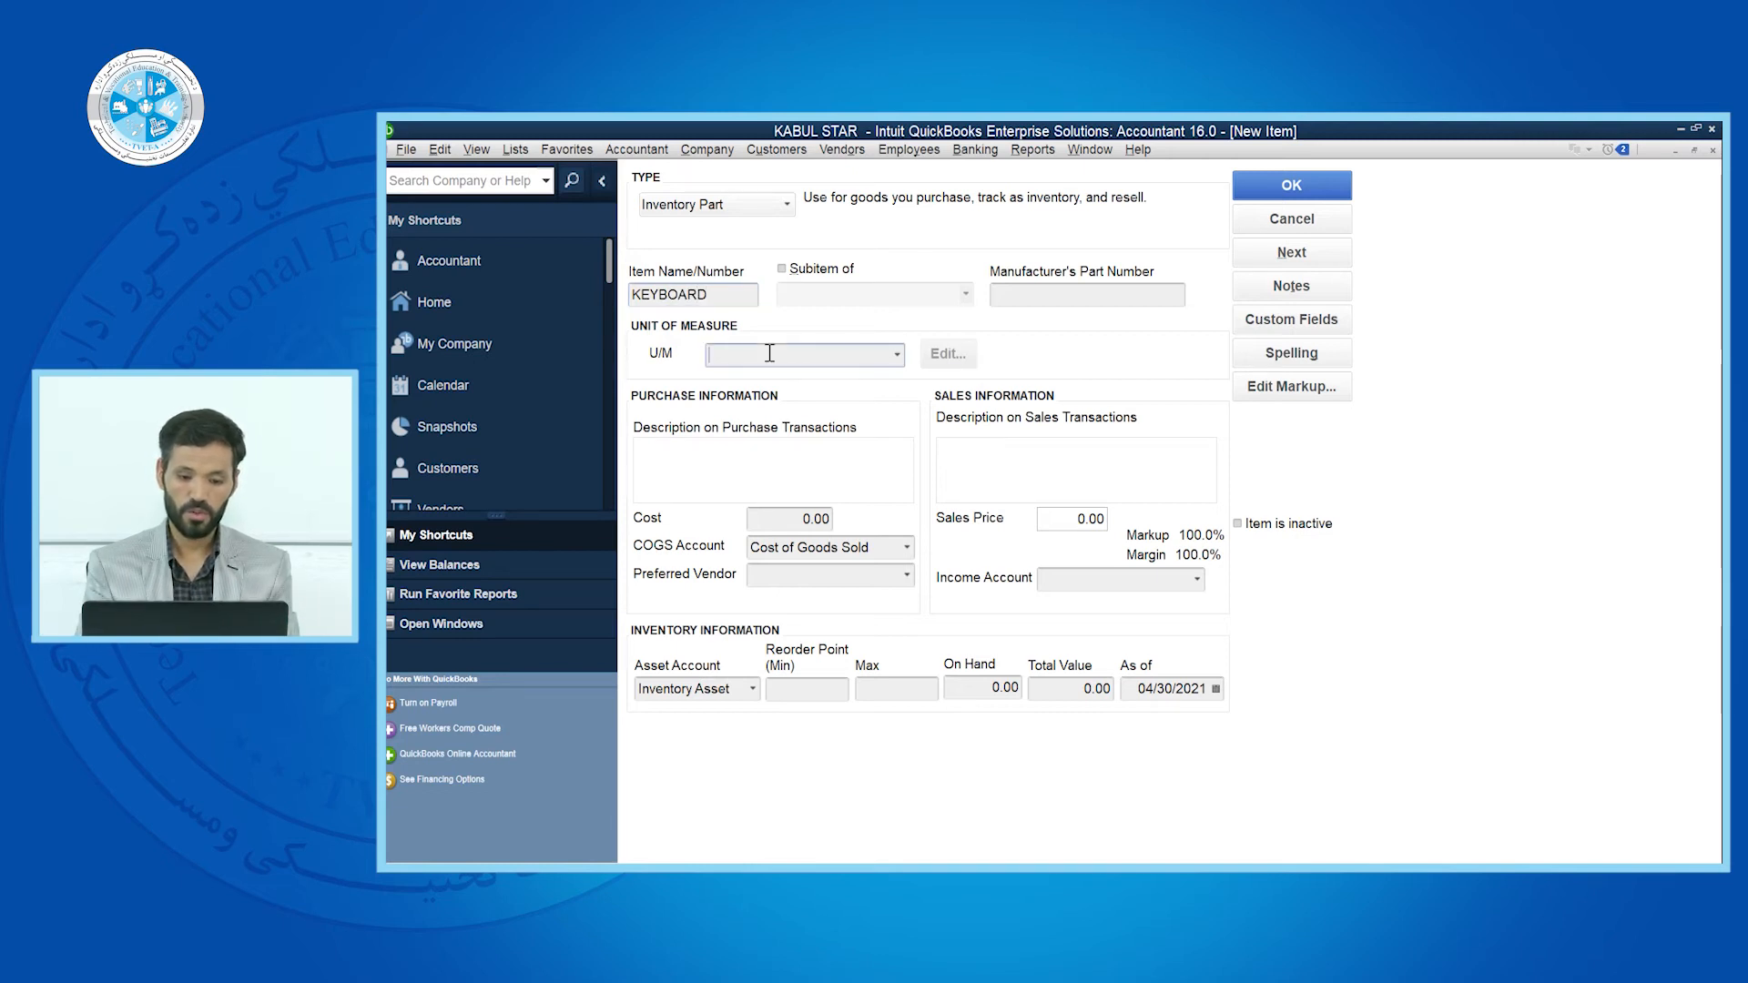
pyautogui.click(898, 355)
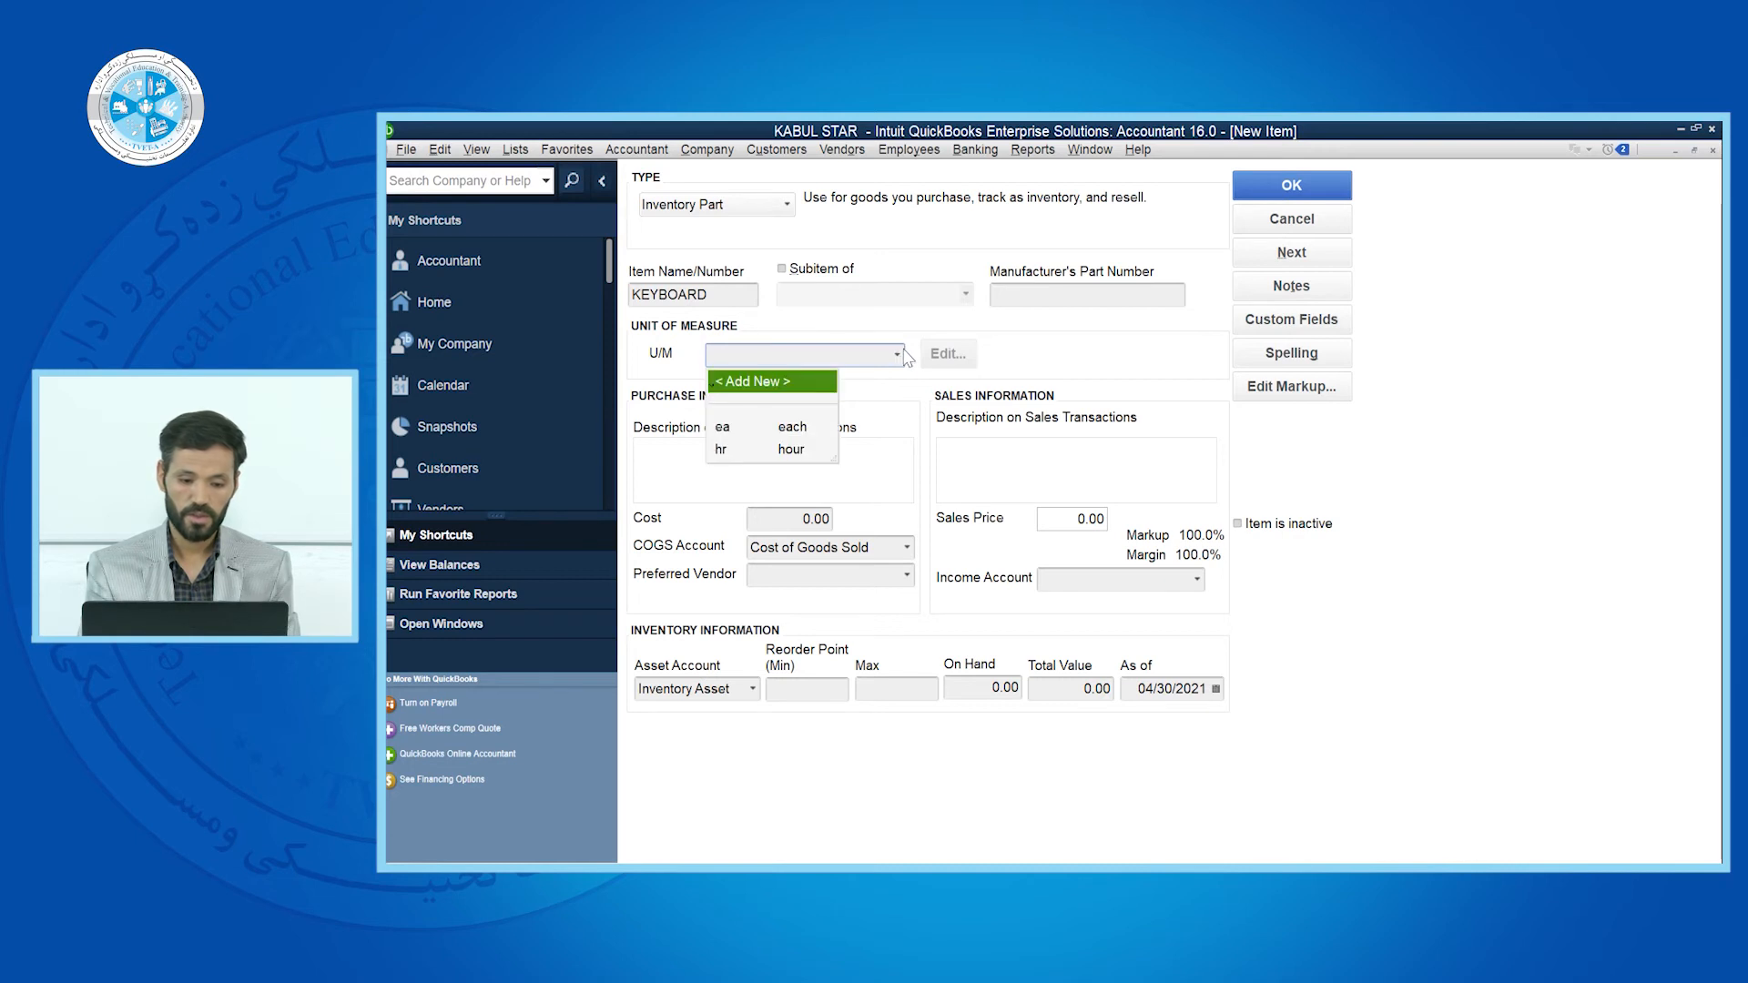
pyautogui.click(737, 435)
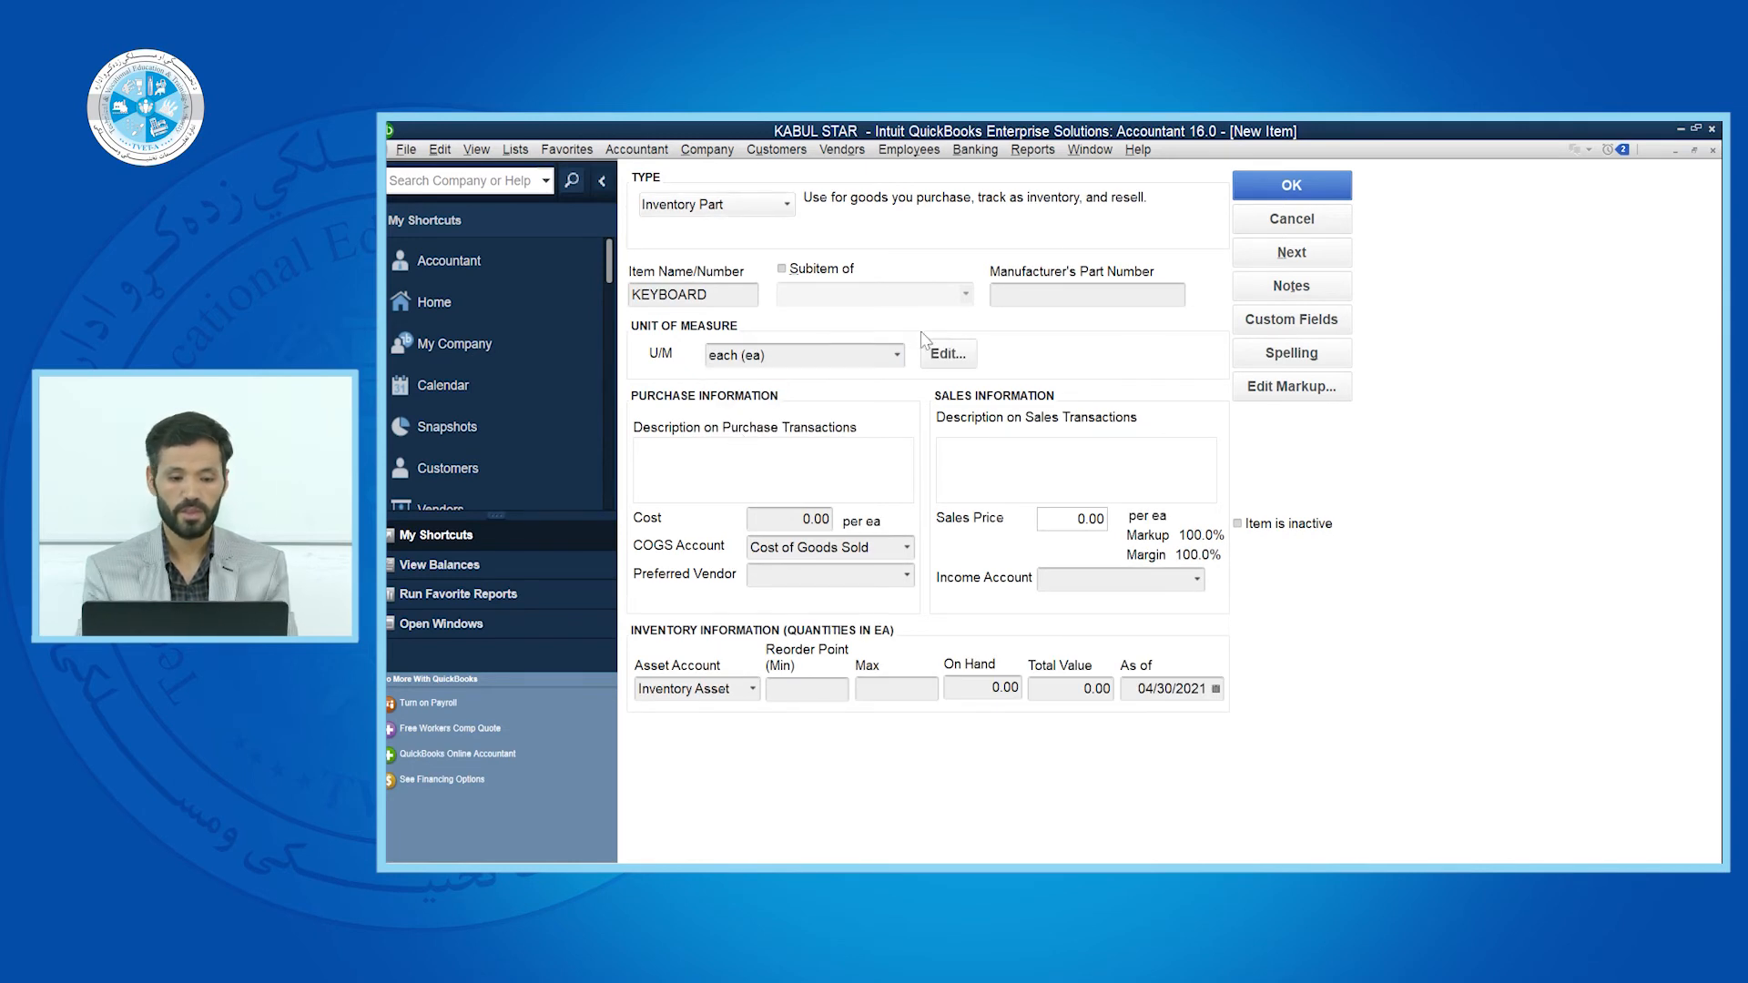
pyautogui.click(1123, 300)
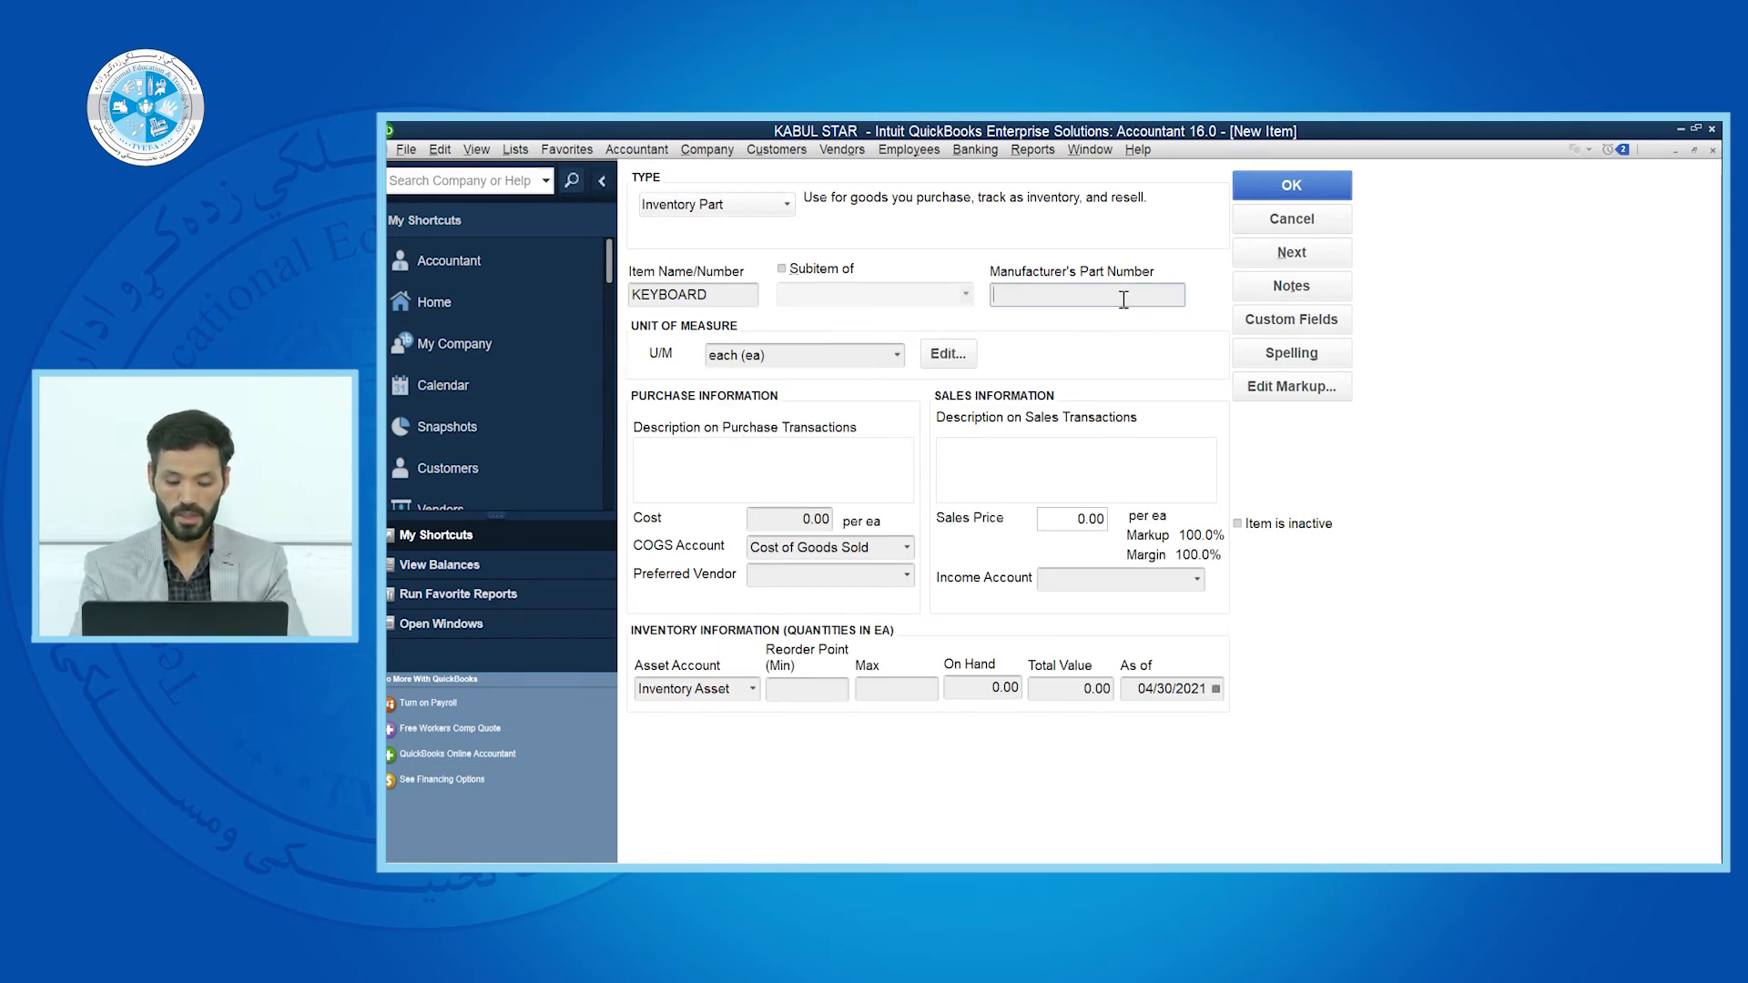
pyautogui.write('6565')
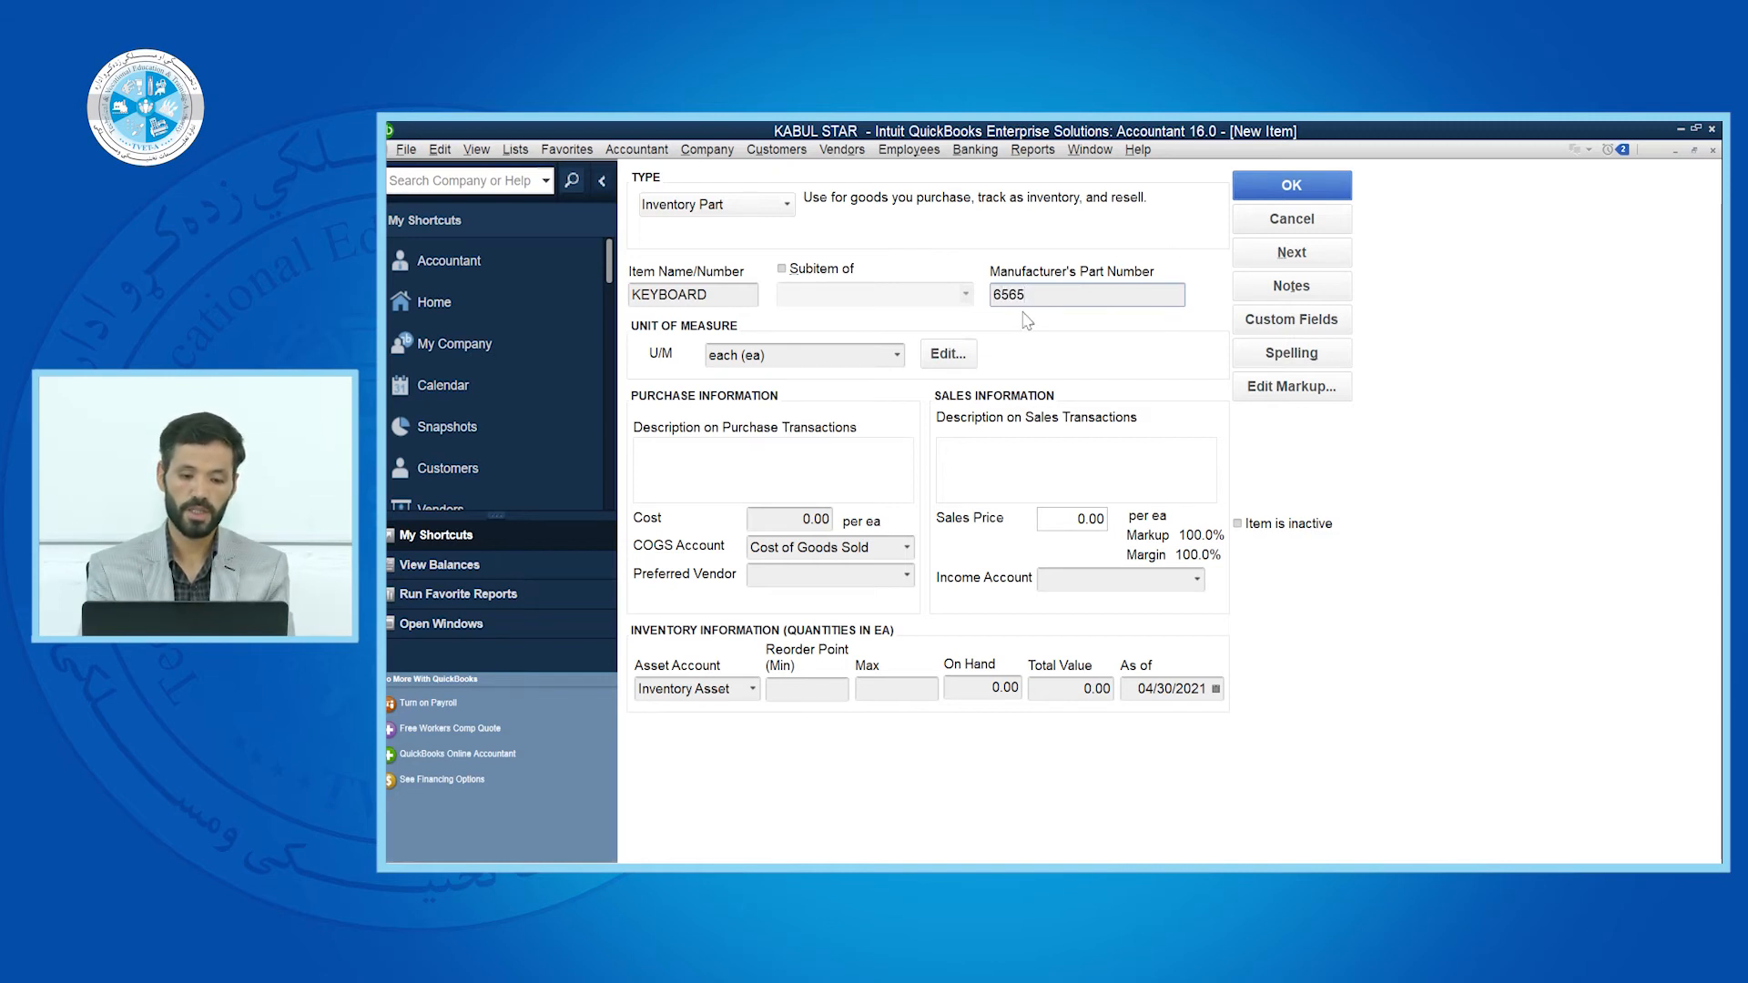
# Enter "DELL" as the KEYBOARD item's description for both purchase and sales transactions
pyautogui.click(699, 470)
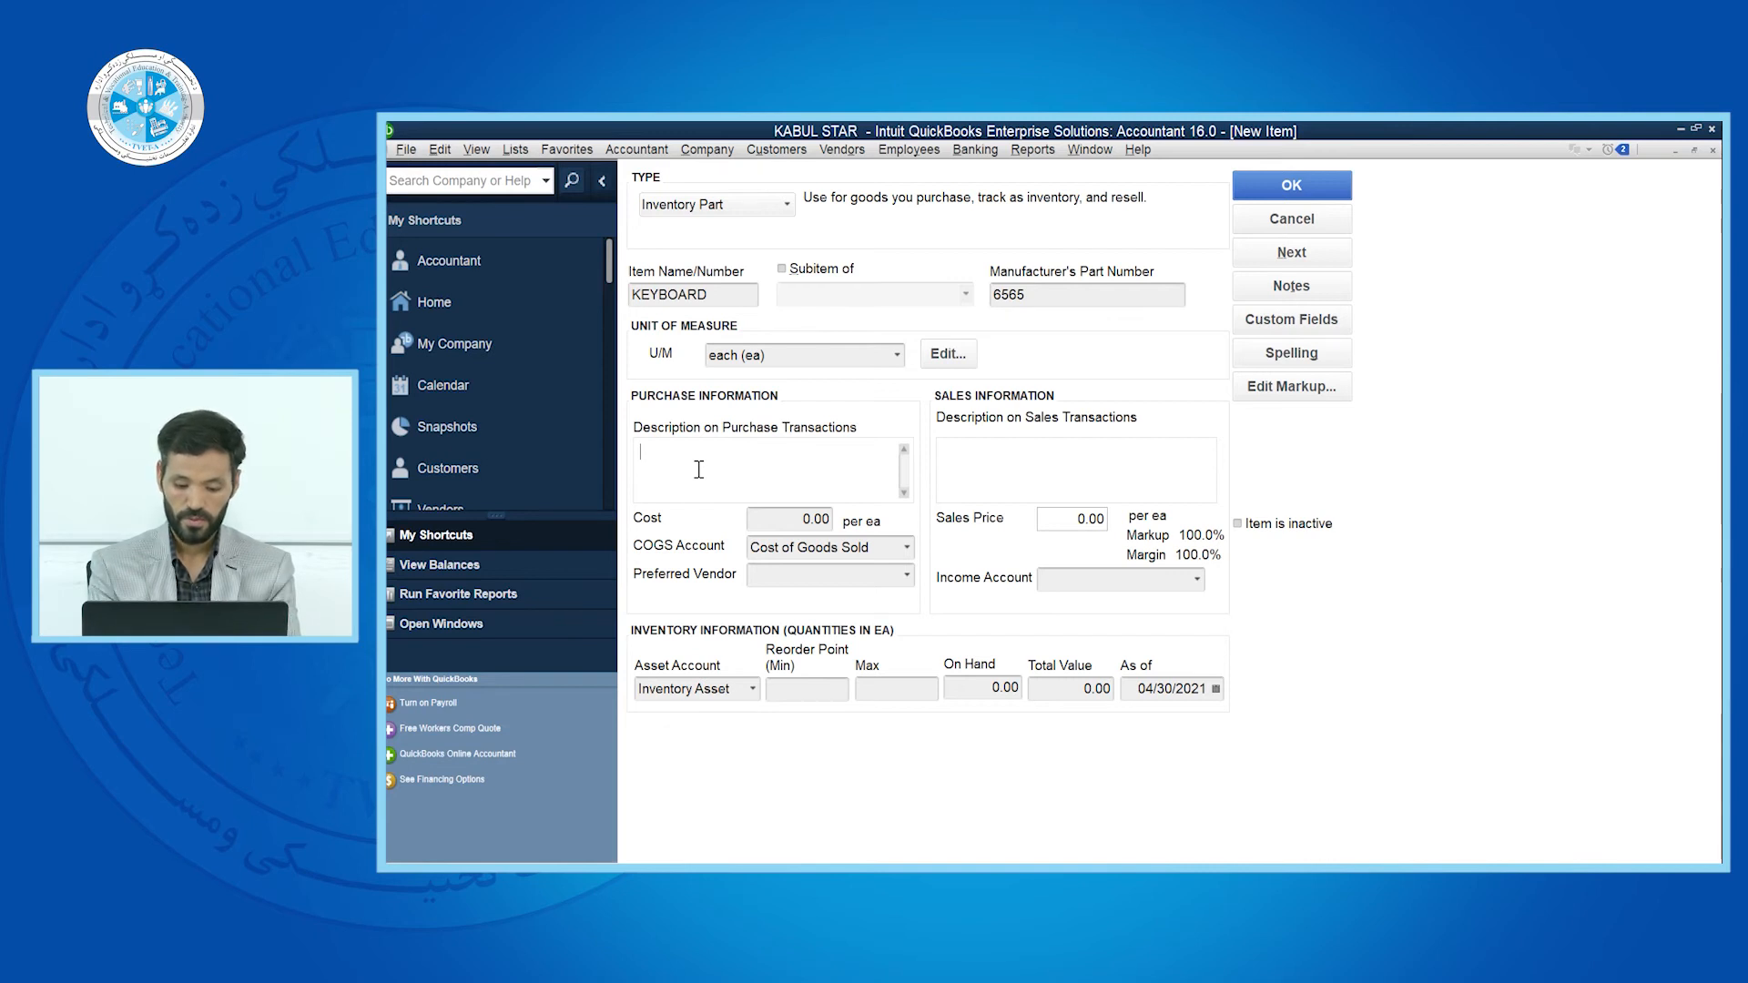
pyautogui.write('DELL')
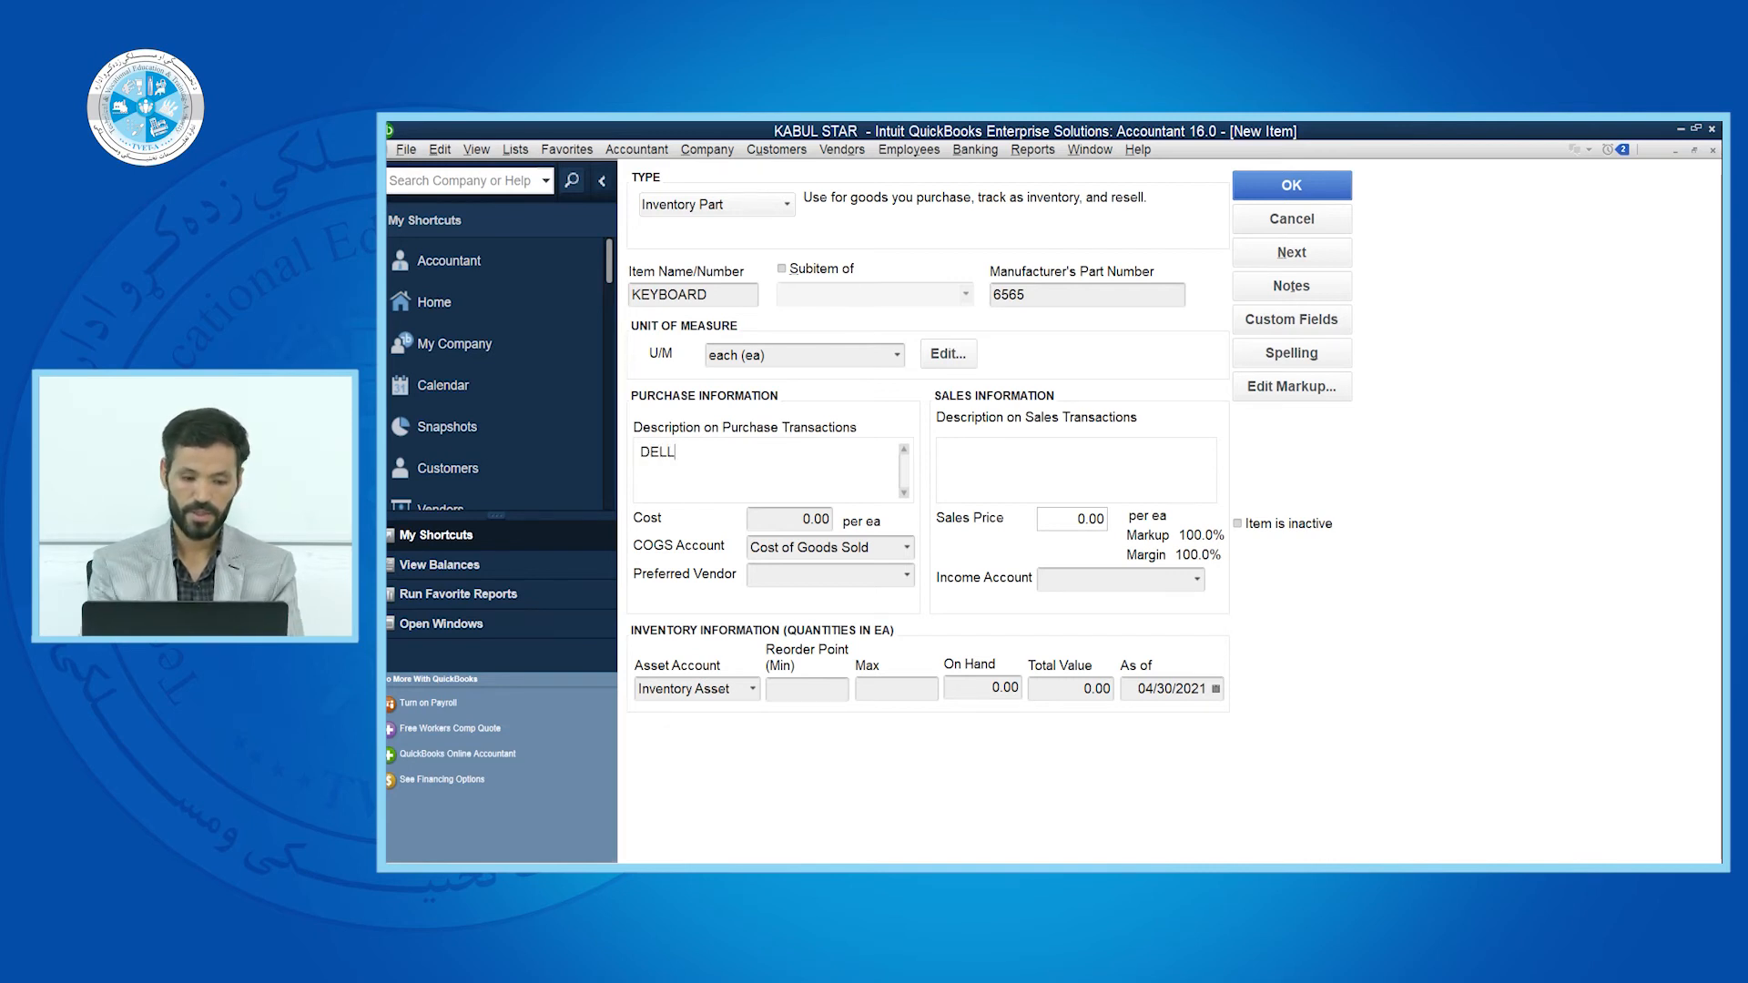
pyautogui.click(954, 463)
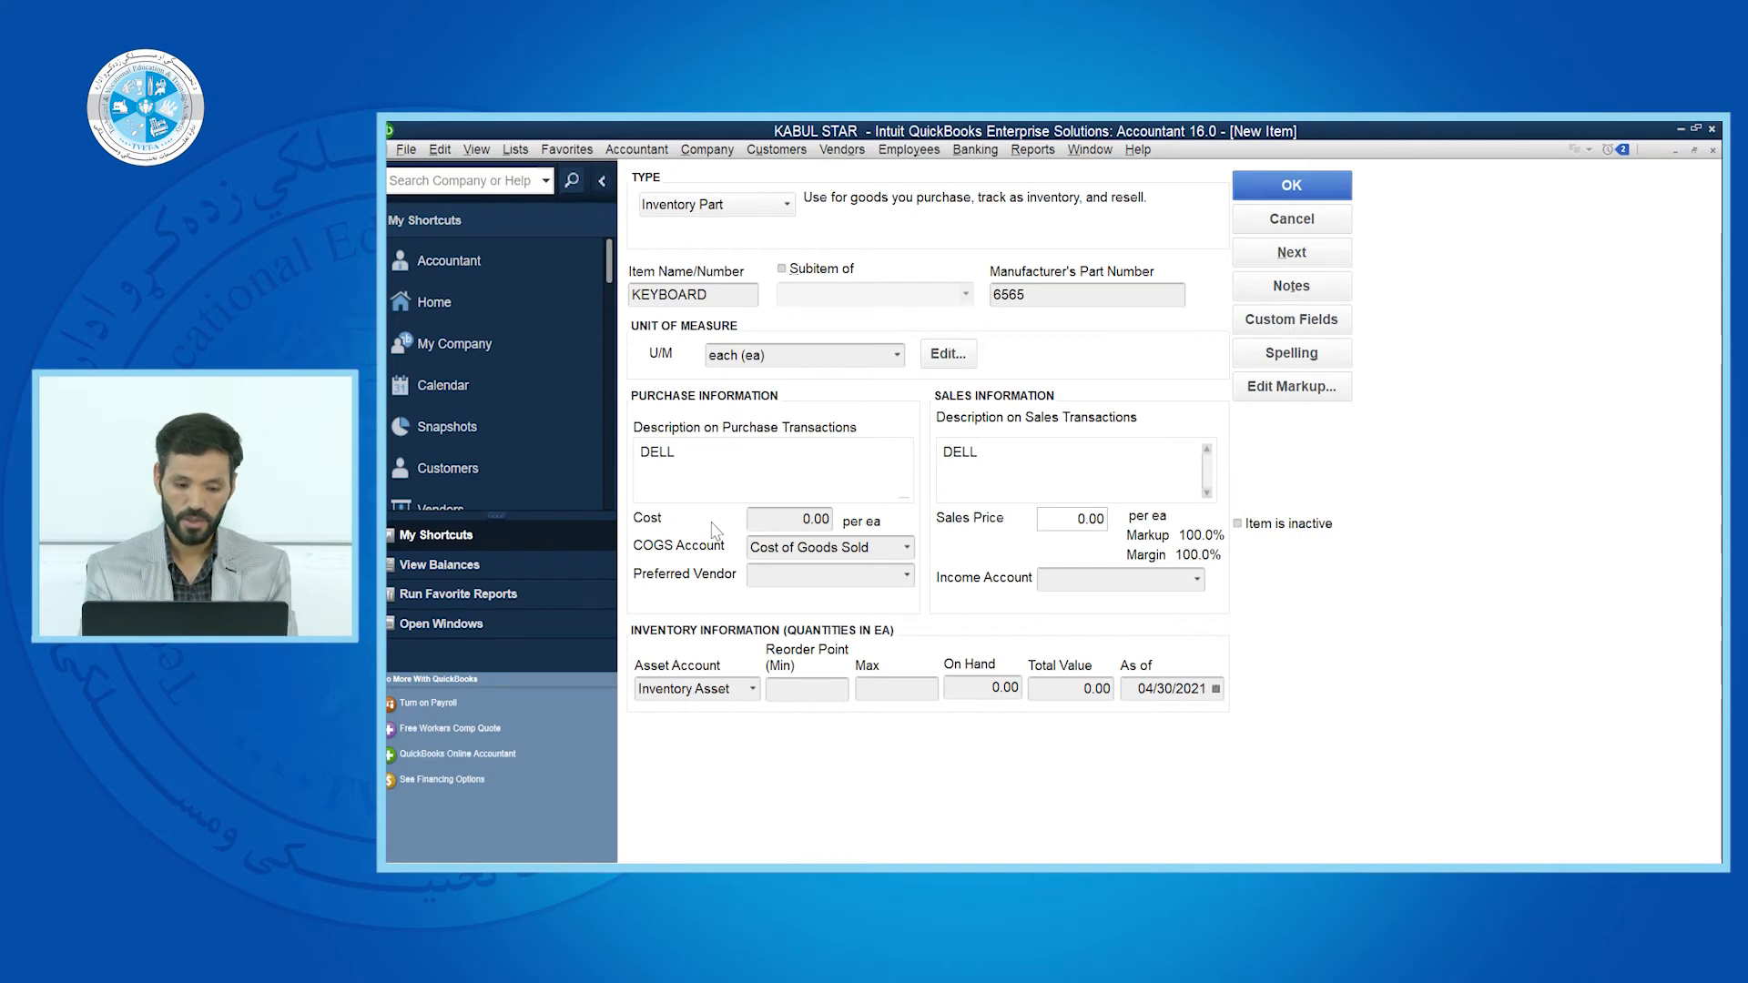
# Set the KEYBOARD item's cost to 200.00 and its sales price to 250.00
pyautogui.click(803, 521)
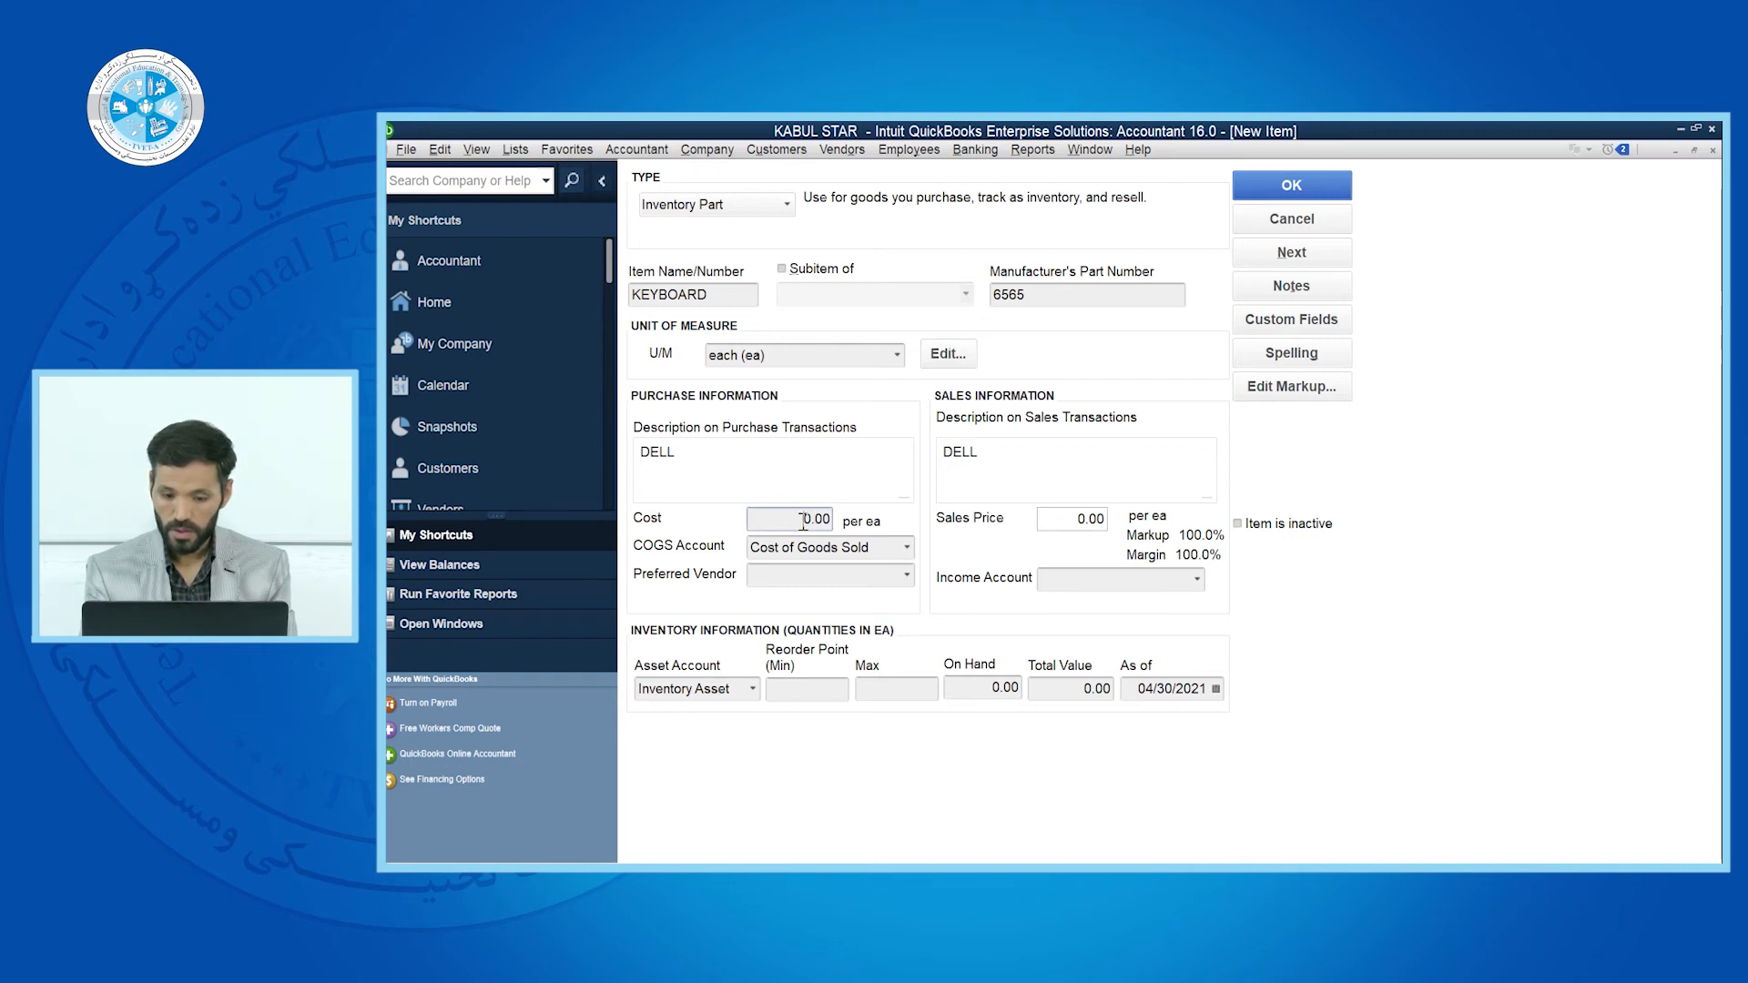
pyautogui.write('2')
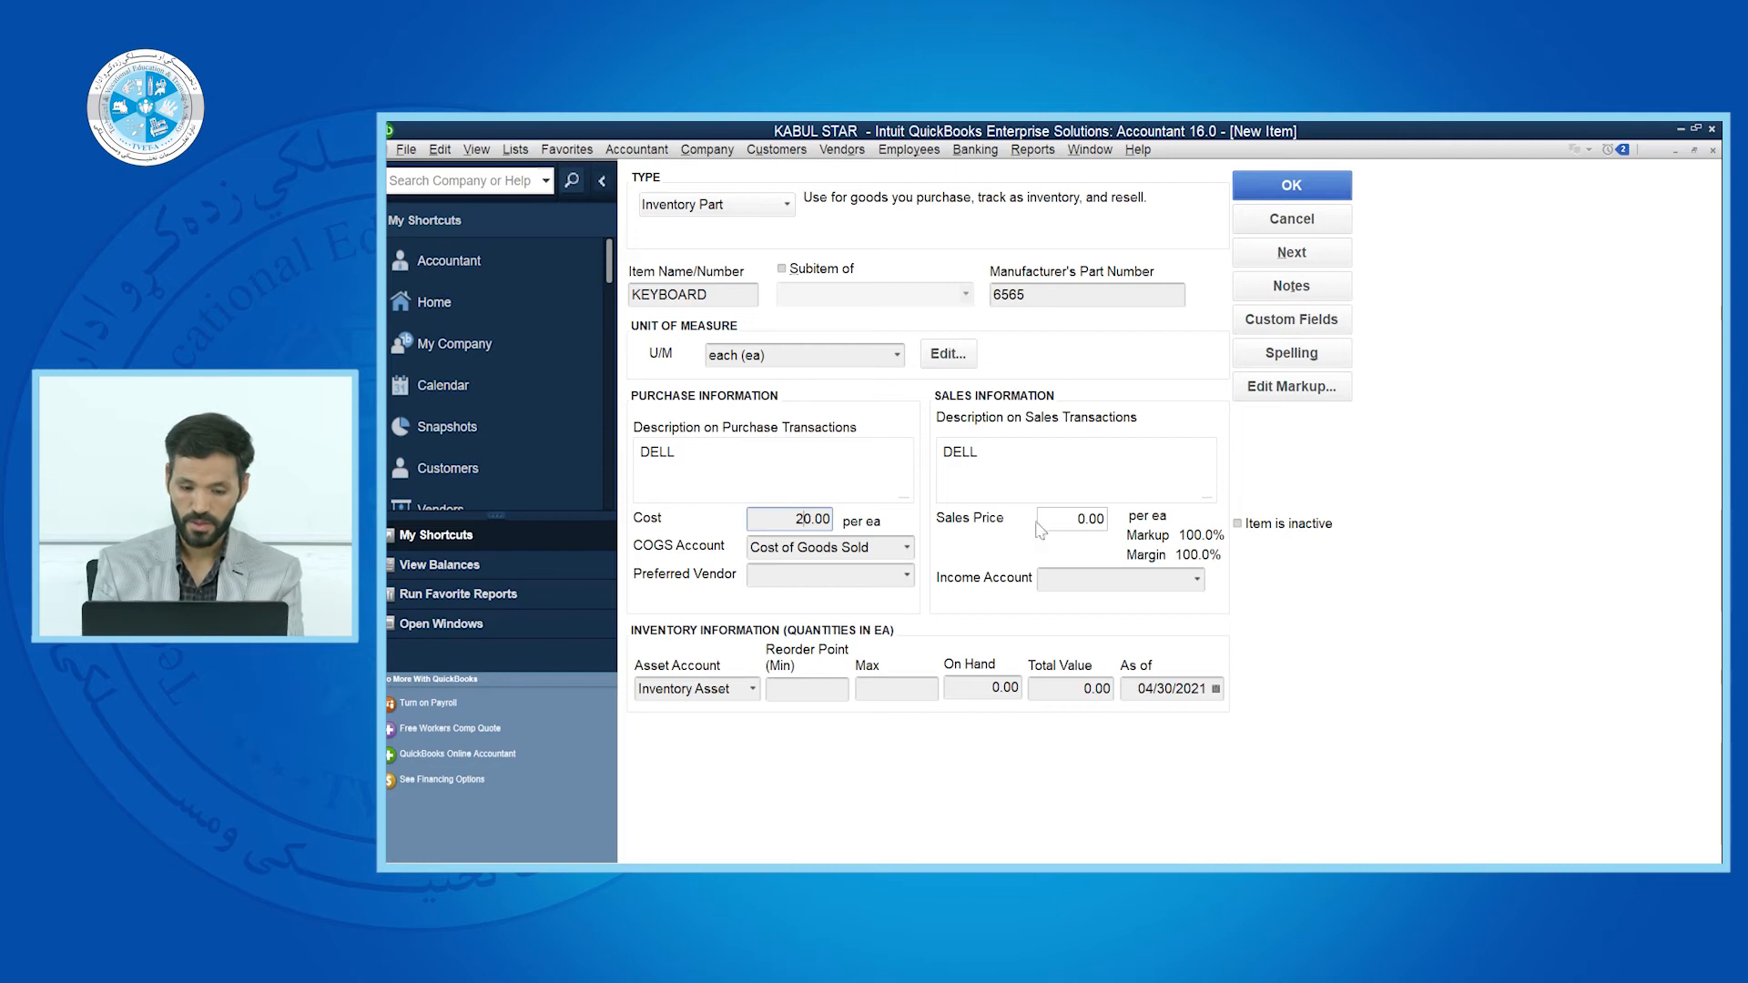
pyautogui.write('0')
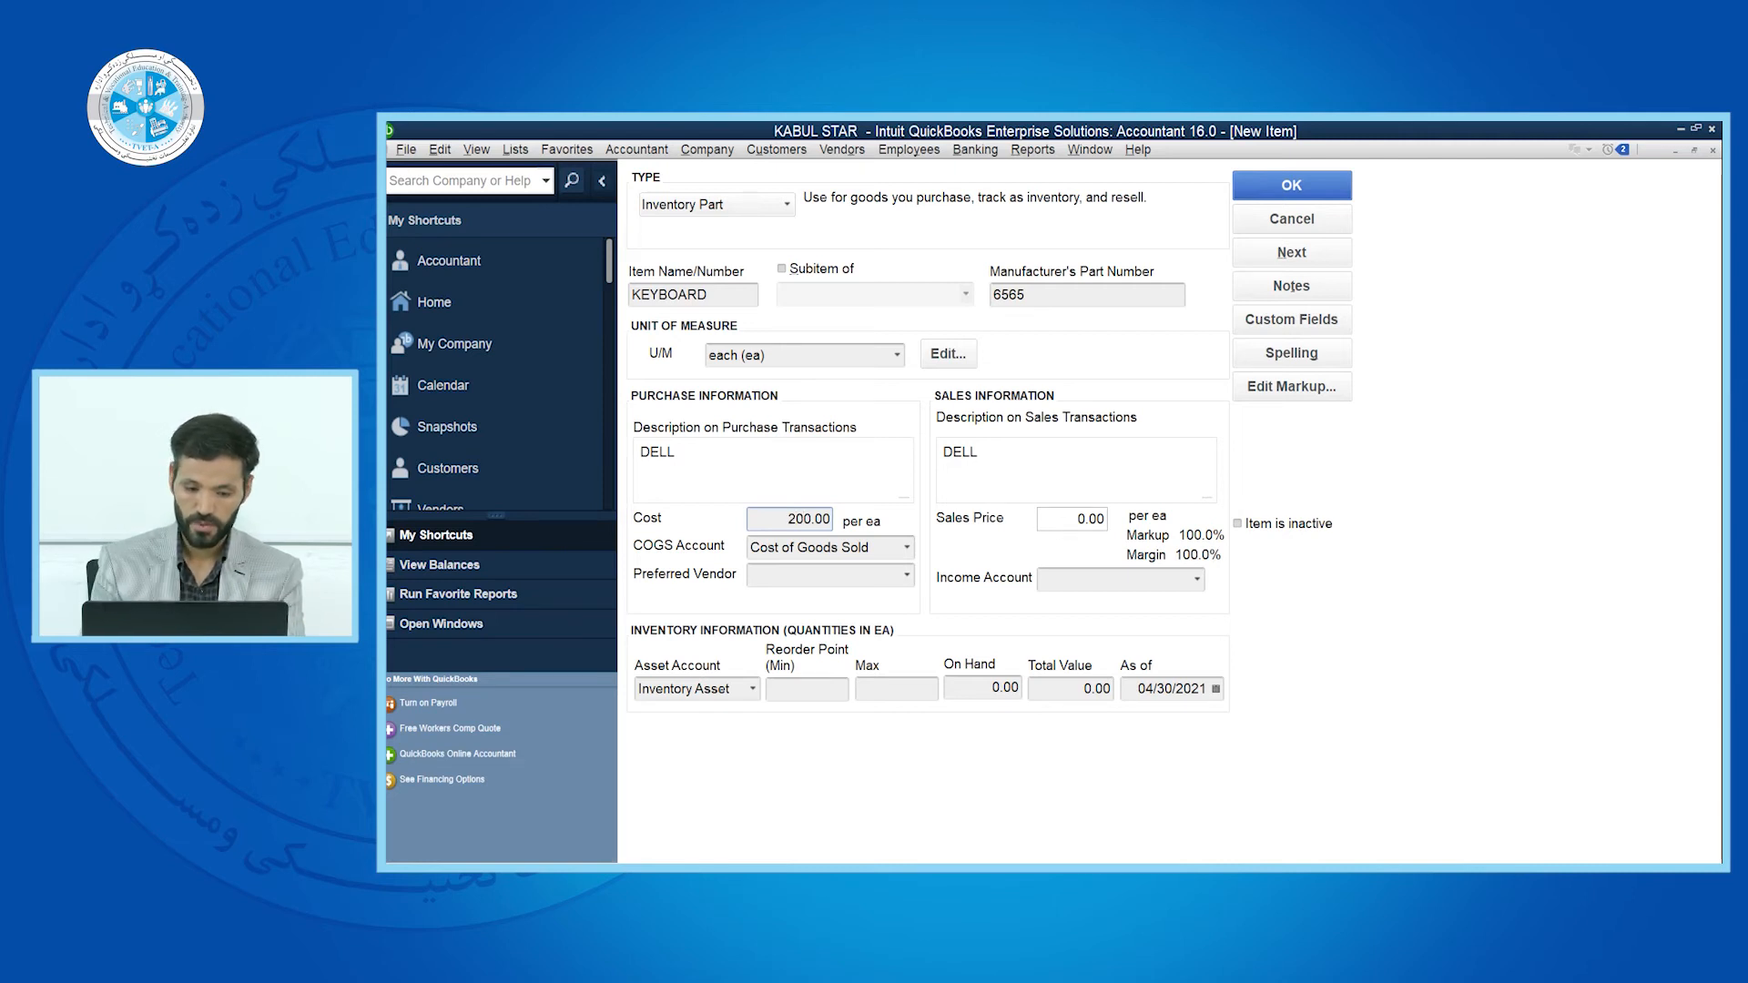
pyautogui.click(1072, 516)
pyautogui.write('25')
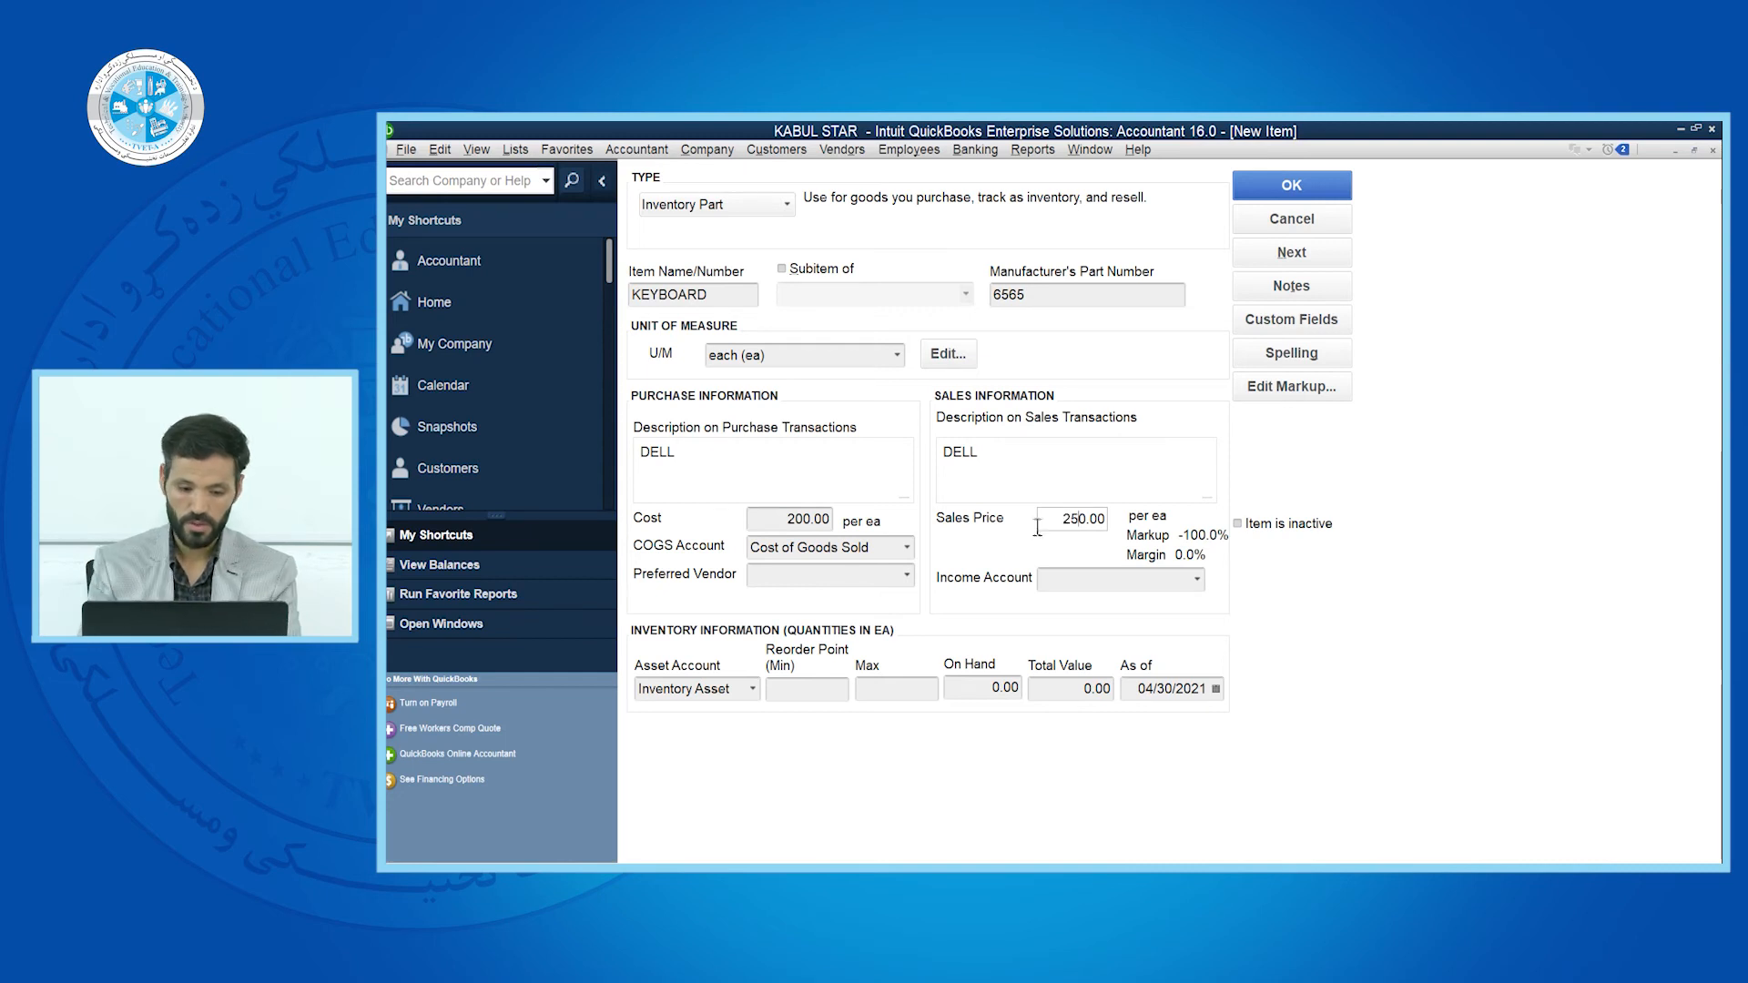
# Choose Turkish as the KEYBOARD item's preferred vendor and IT SERVISE as its income account
pyautogui.click(907, 576)
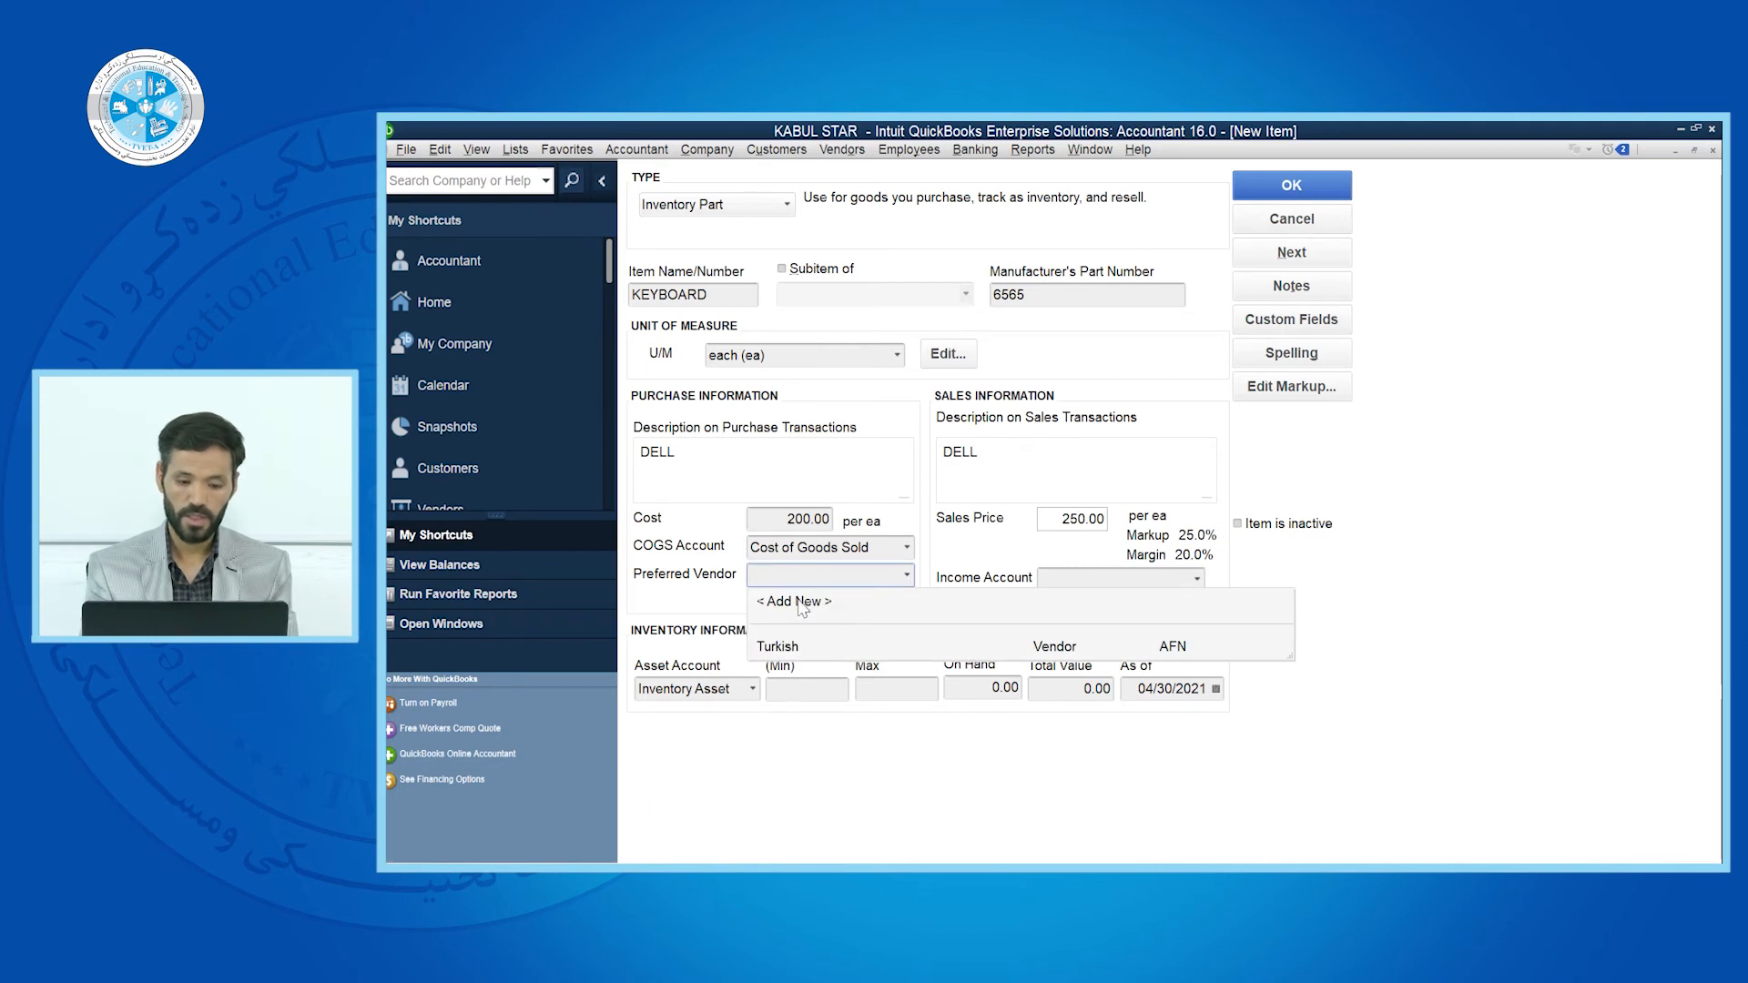
pyautogui.click(783, 648)
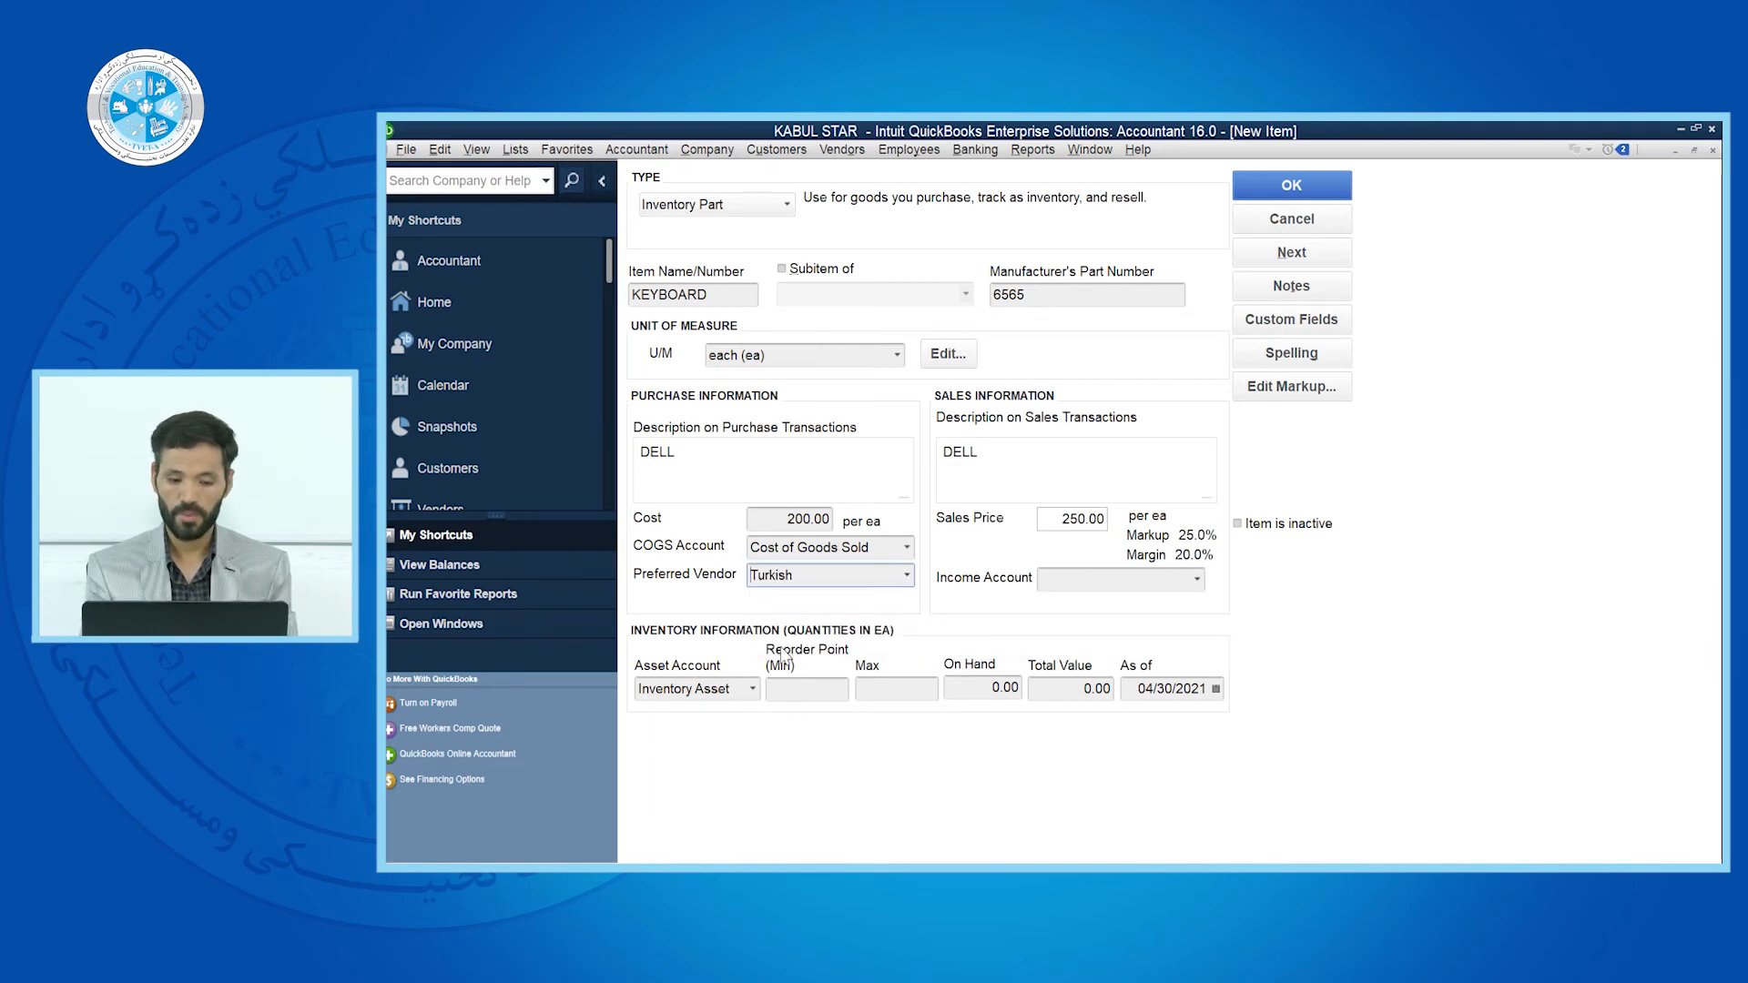
pyautogui.click(1198, 580)
pyautogui.click(1092, 607)
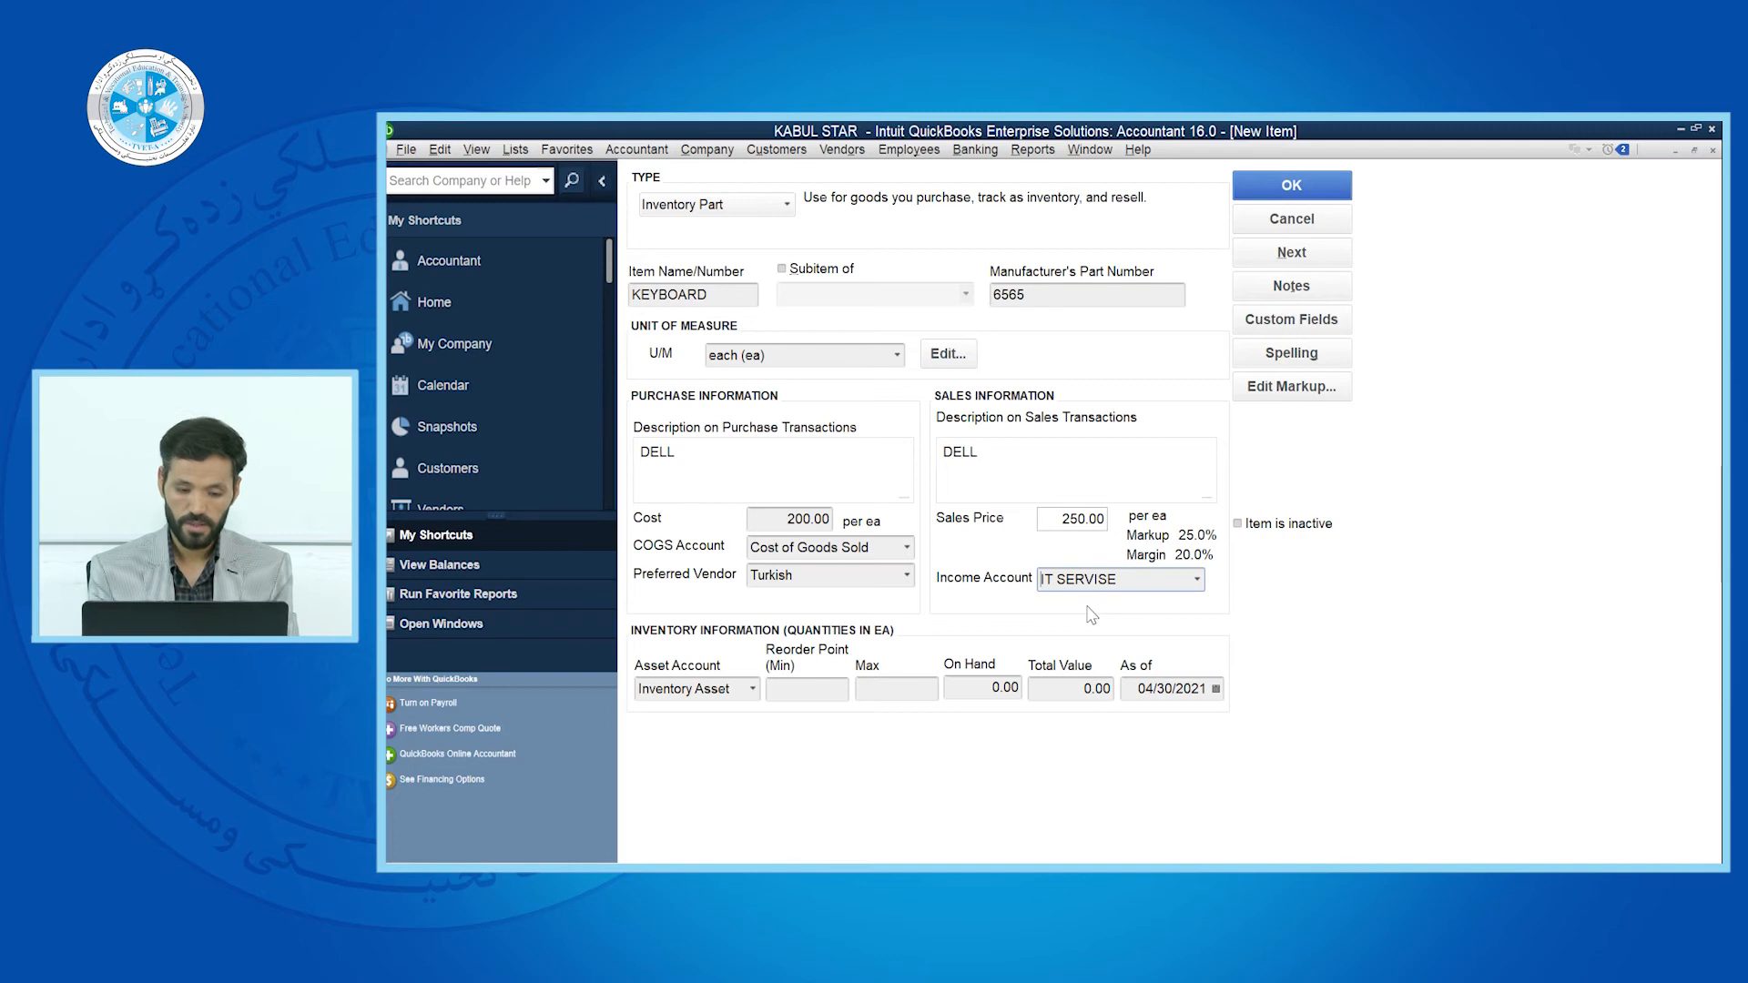
# Set the KEYBOARD item's reorder point to 4, maximum to 20 and on-hand quantity to 10, and save the item
pyautogui.click(832, 697)
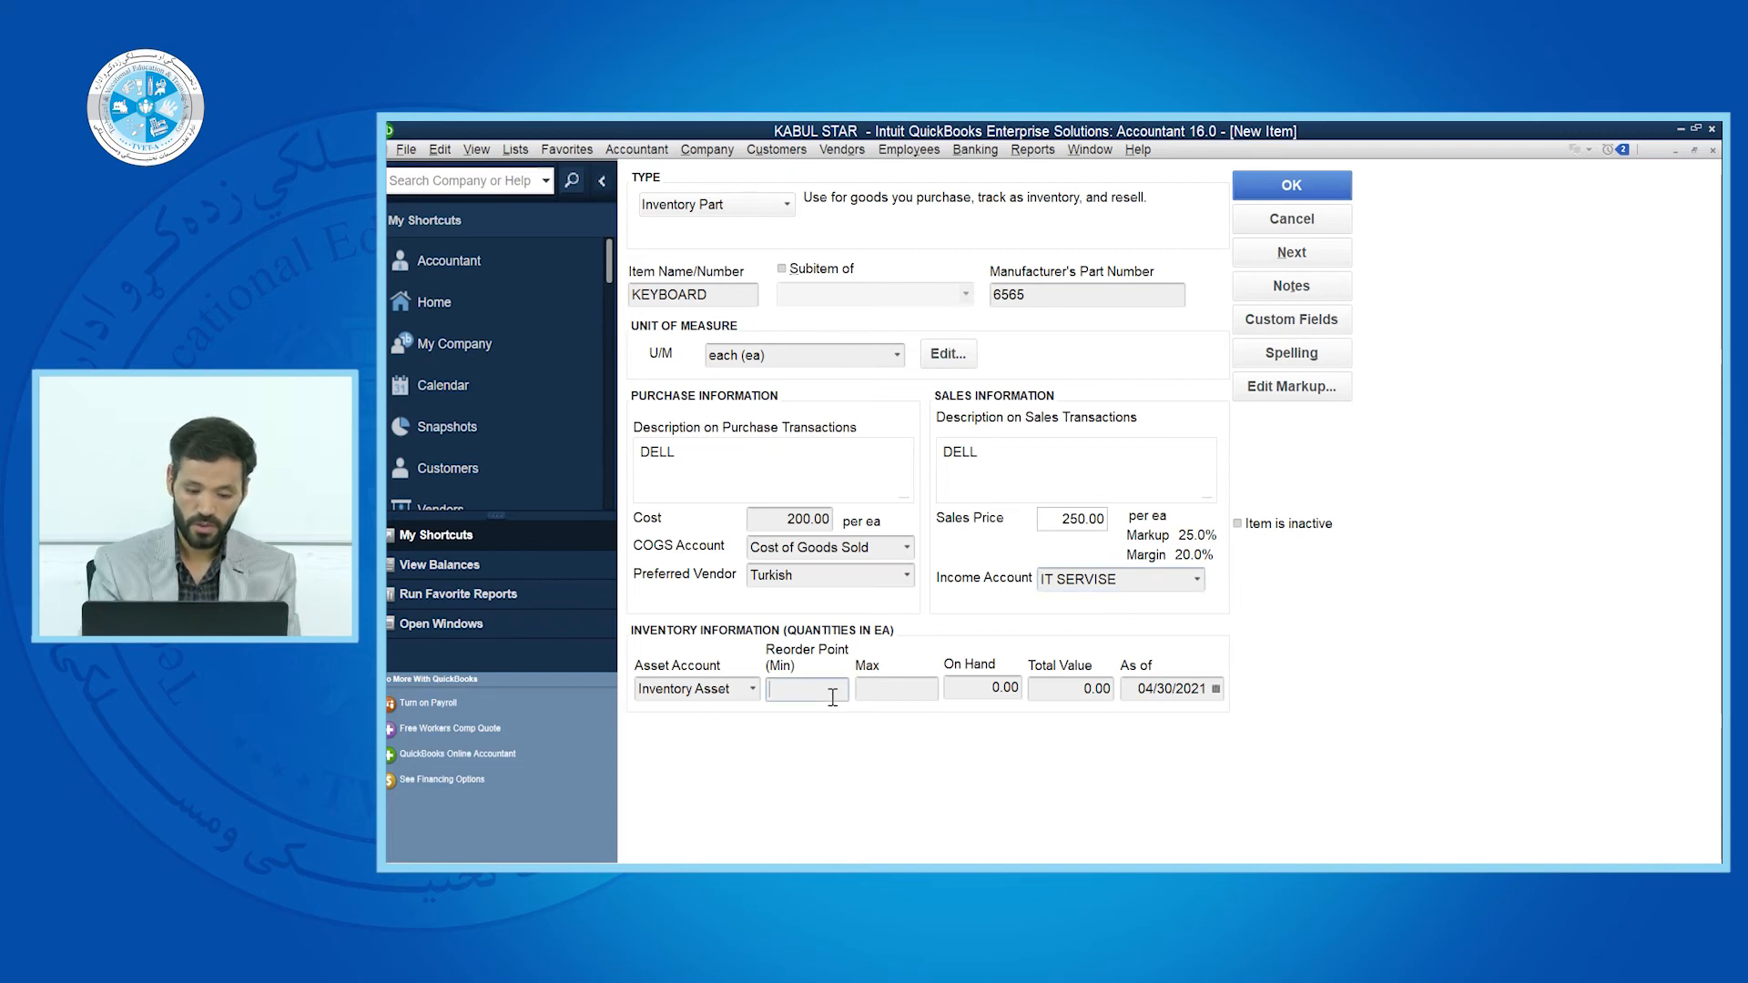
pyautogui.write('4')
pyautogui.click(903, 693)
pyautogui.write('20')
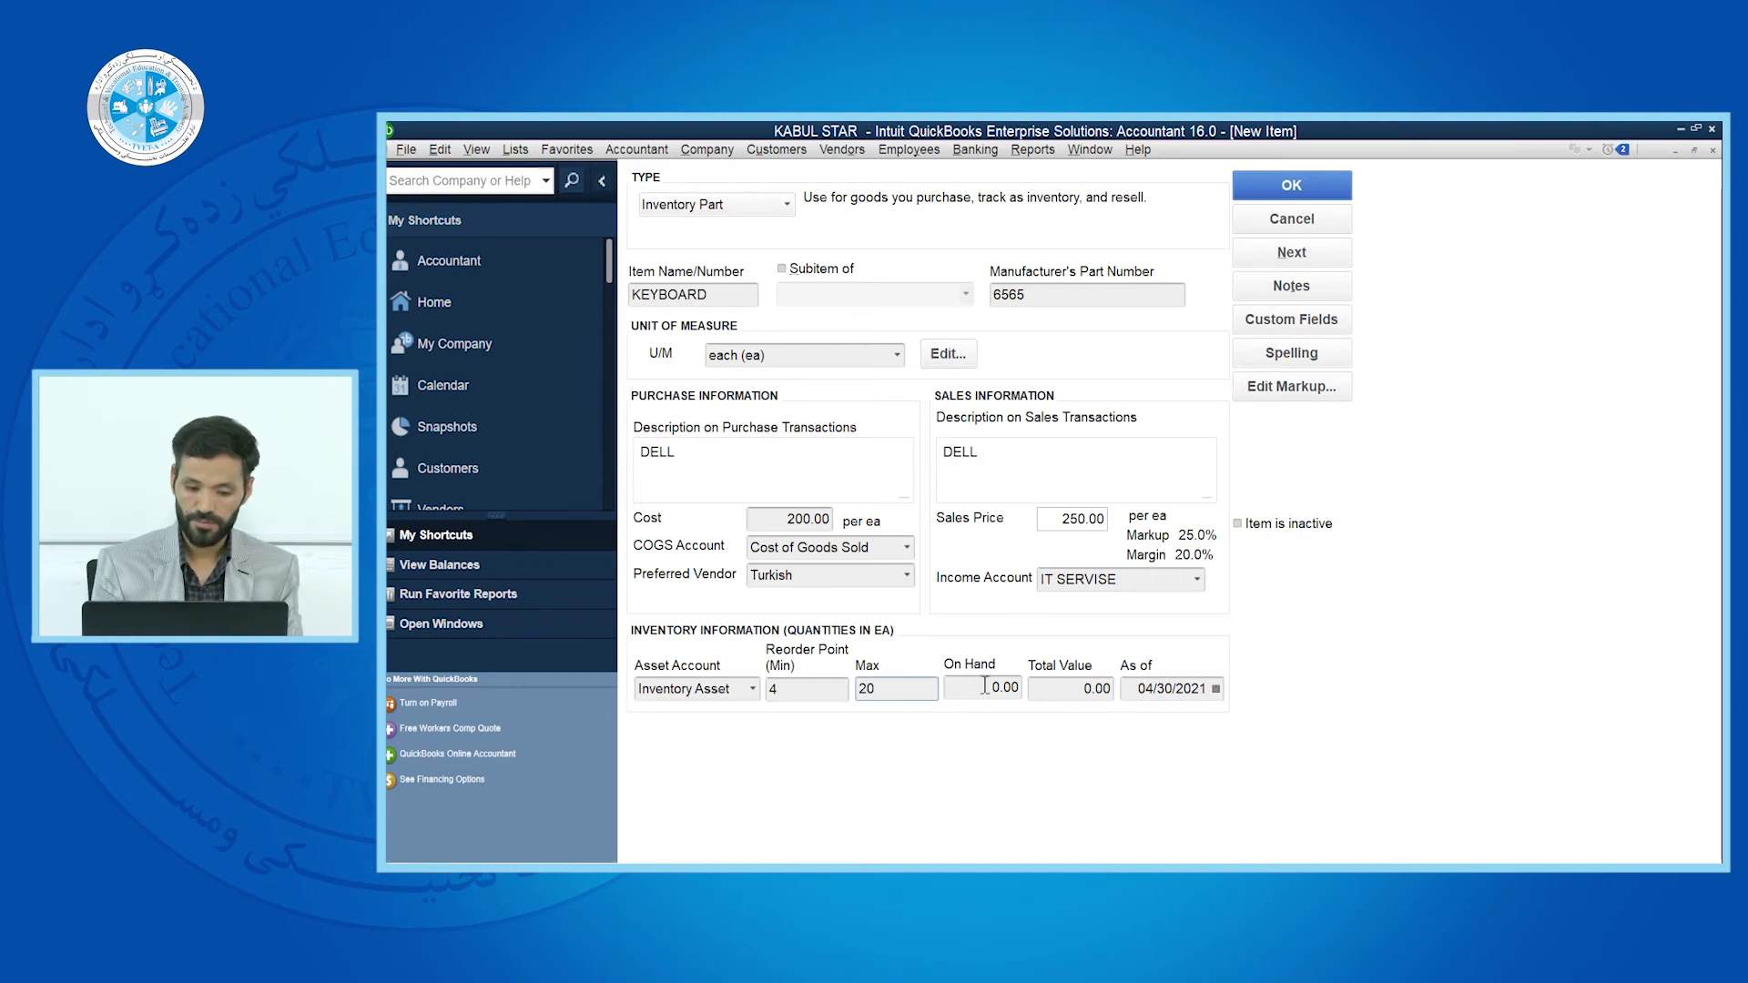
pyautogui.click(985, 687)
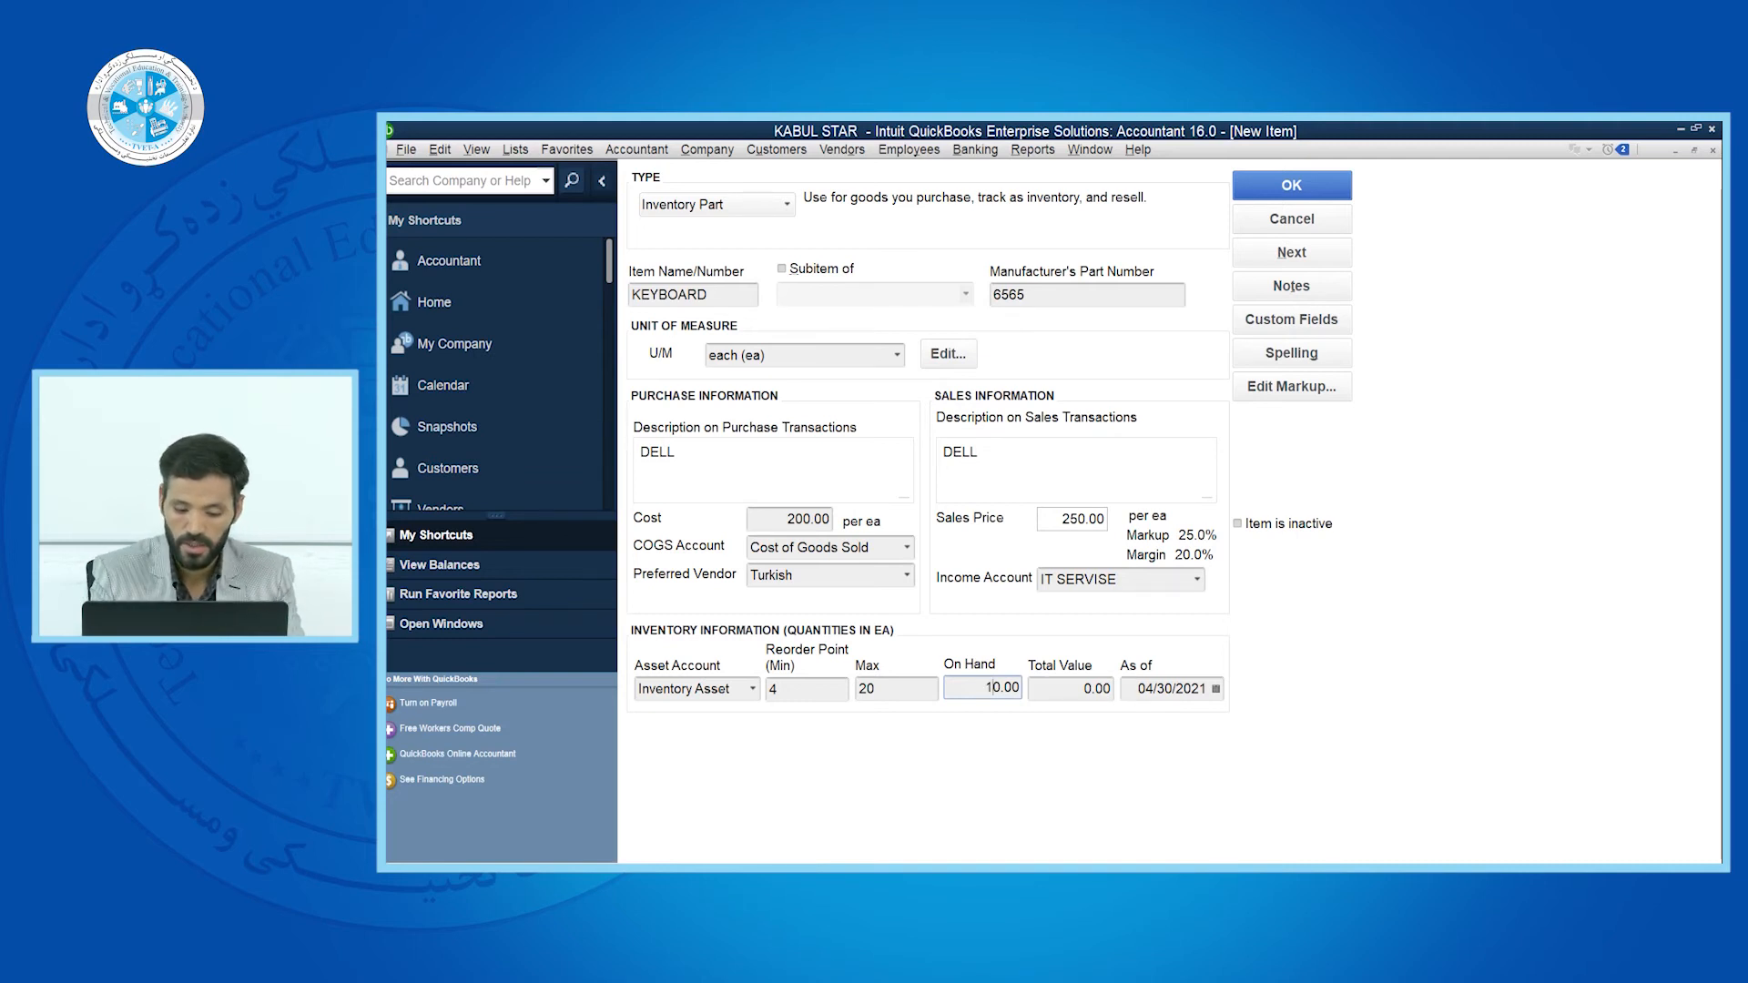
pyautogui.click(1073, 694)
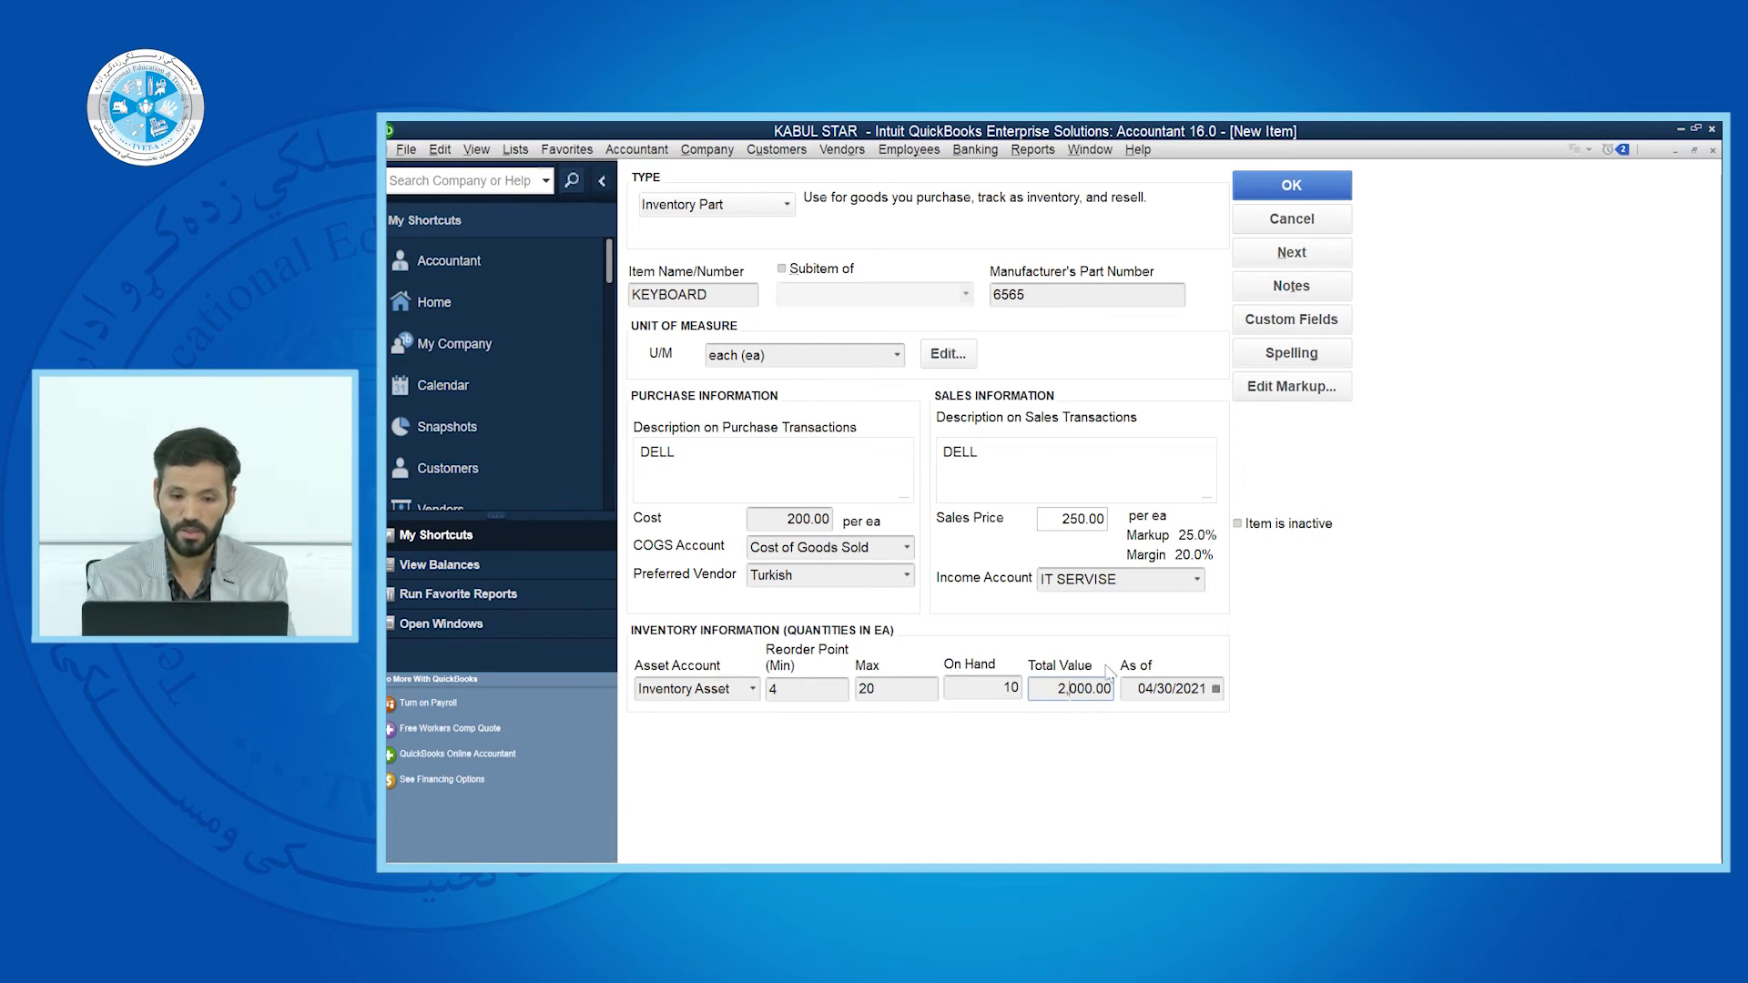
pyautogui.click(1300, 187)
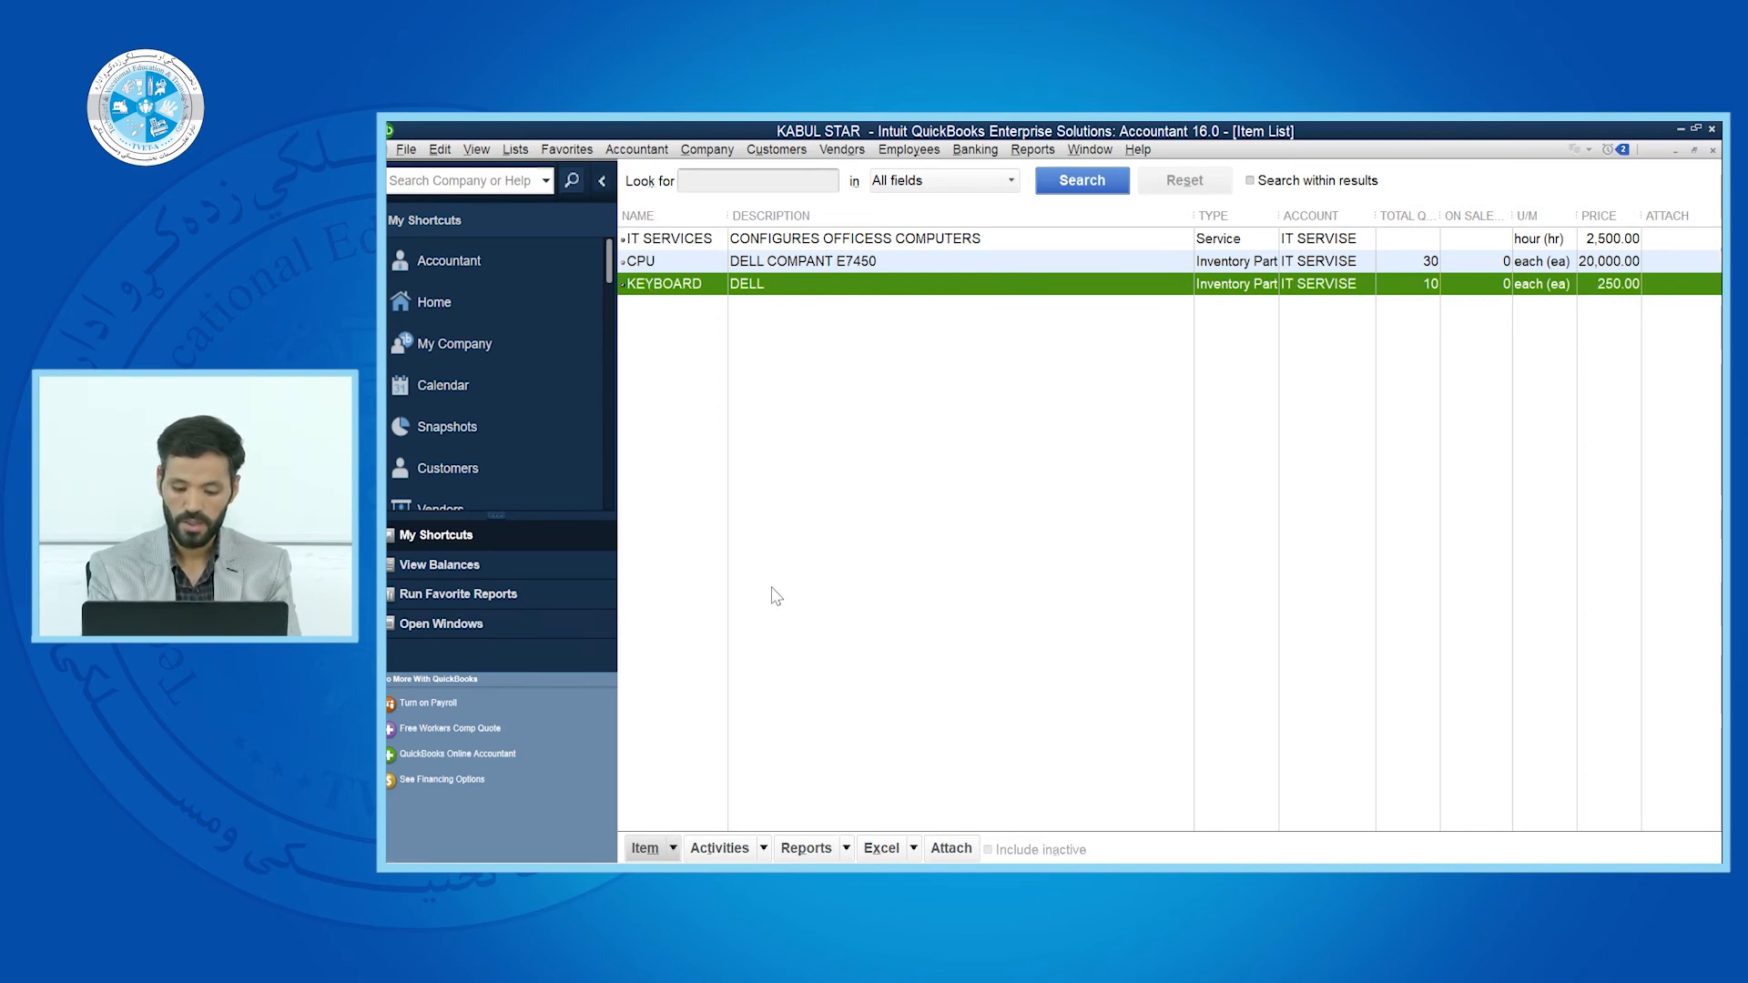
# Start a new item of type Inventory Part and name it MOUSE
pyautogui.hotkey('ctrl', 'n')
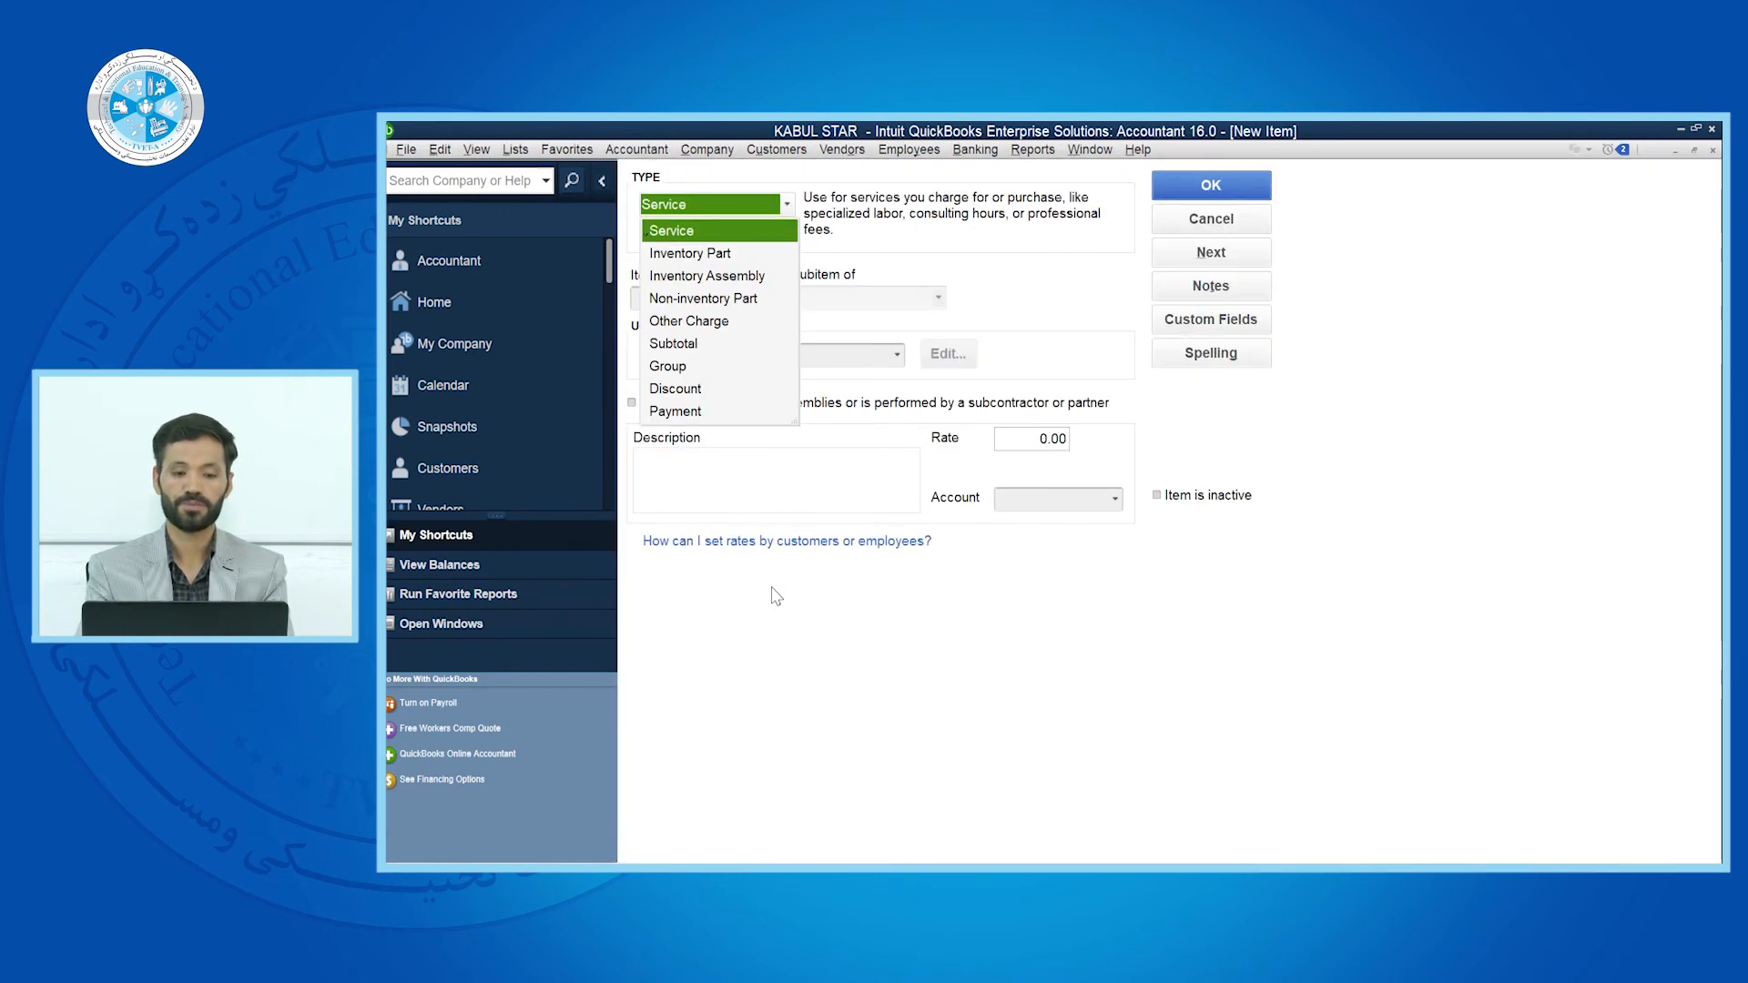
pyautogui.click(702, 254)
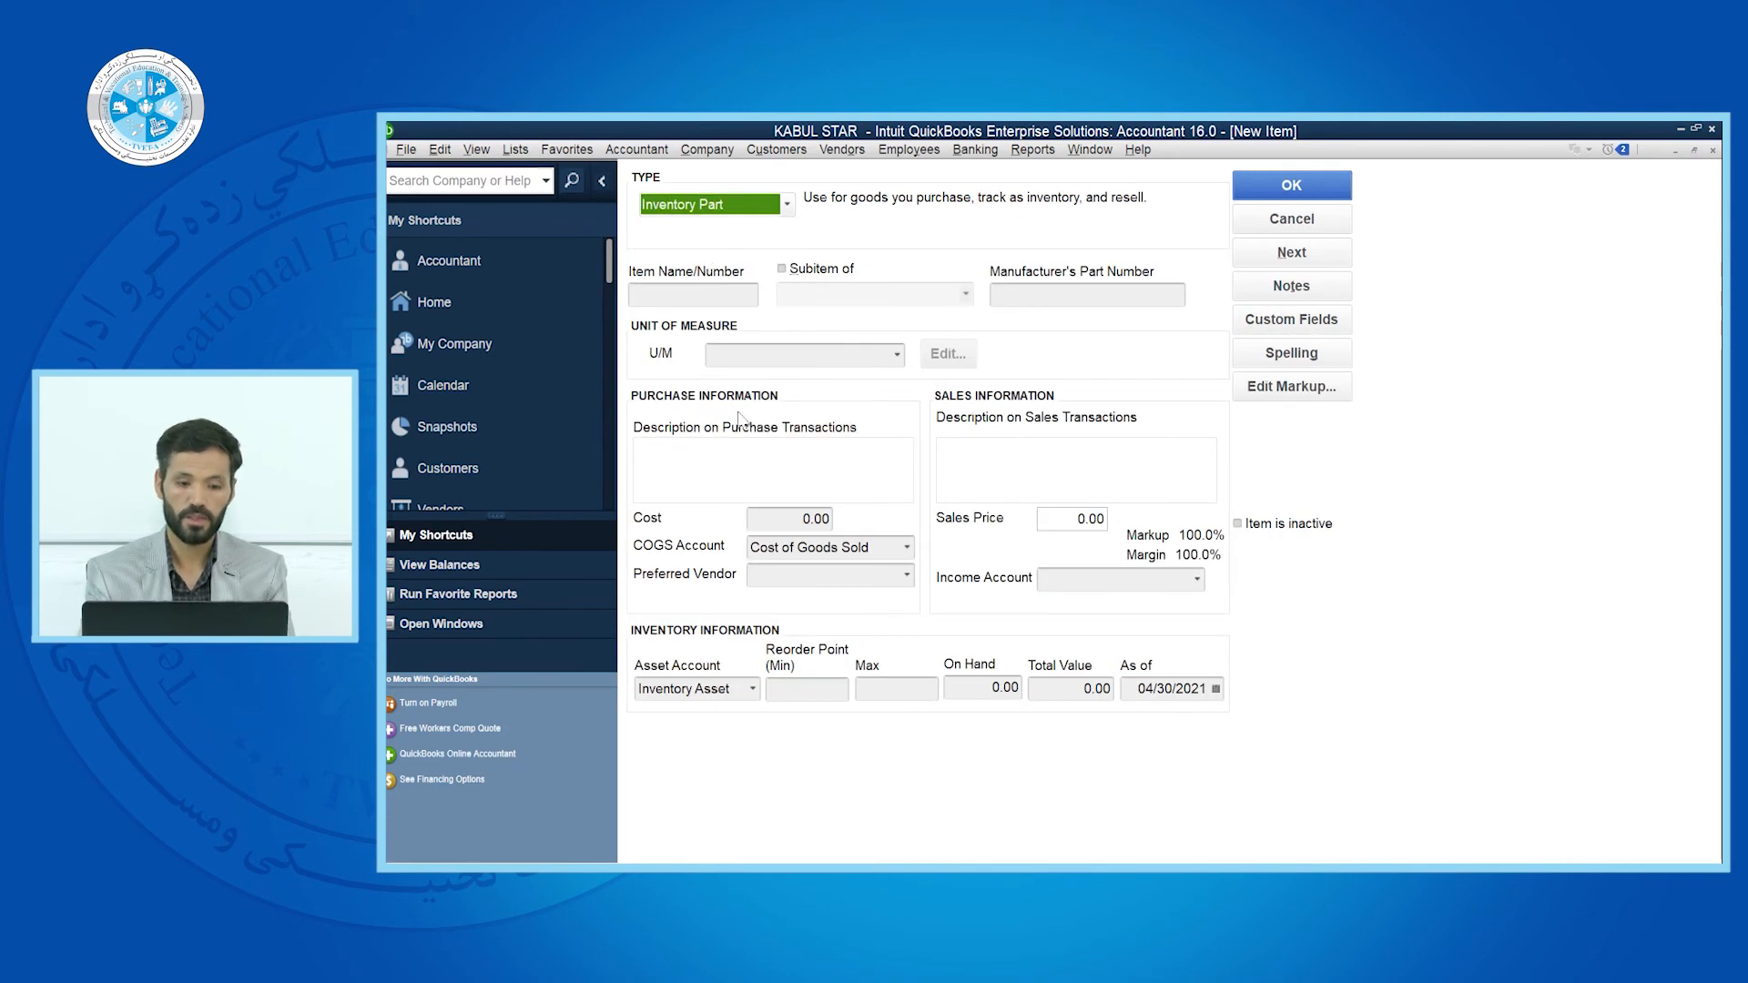
pyautogui.click(699, 298)
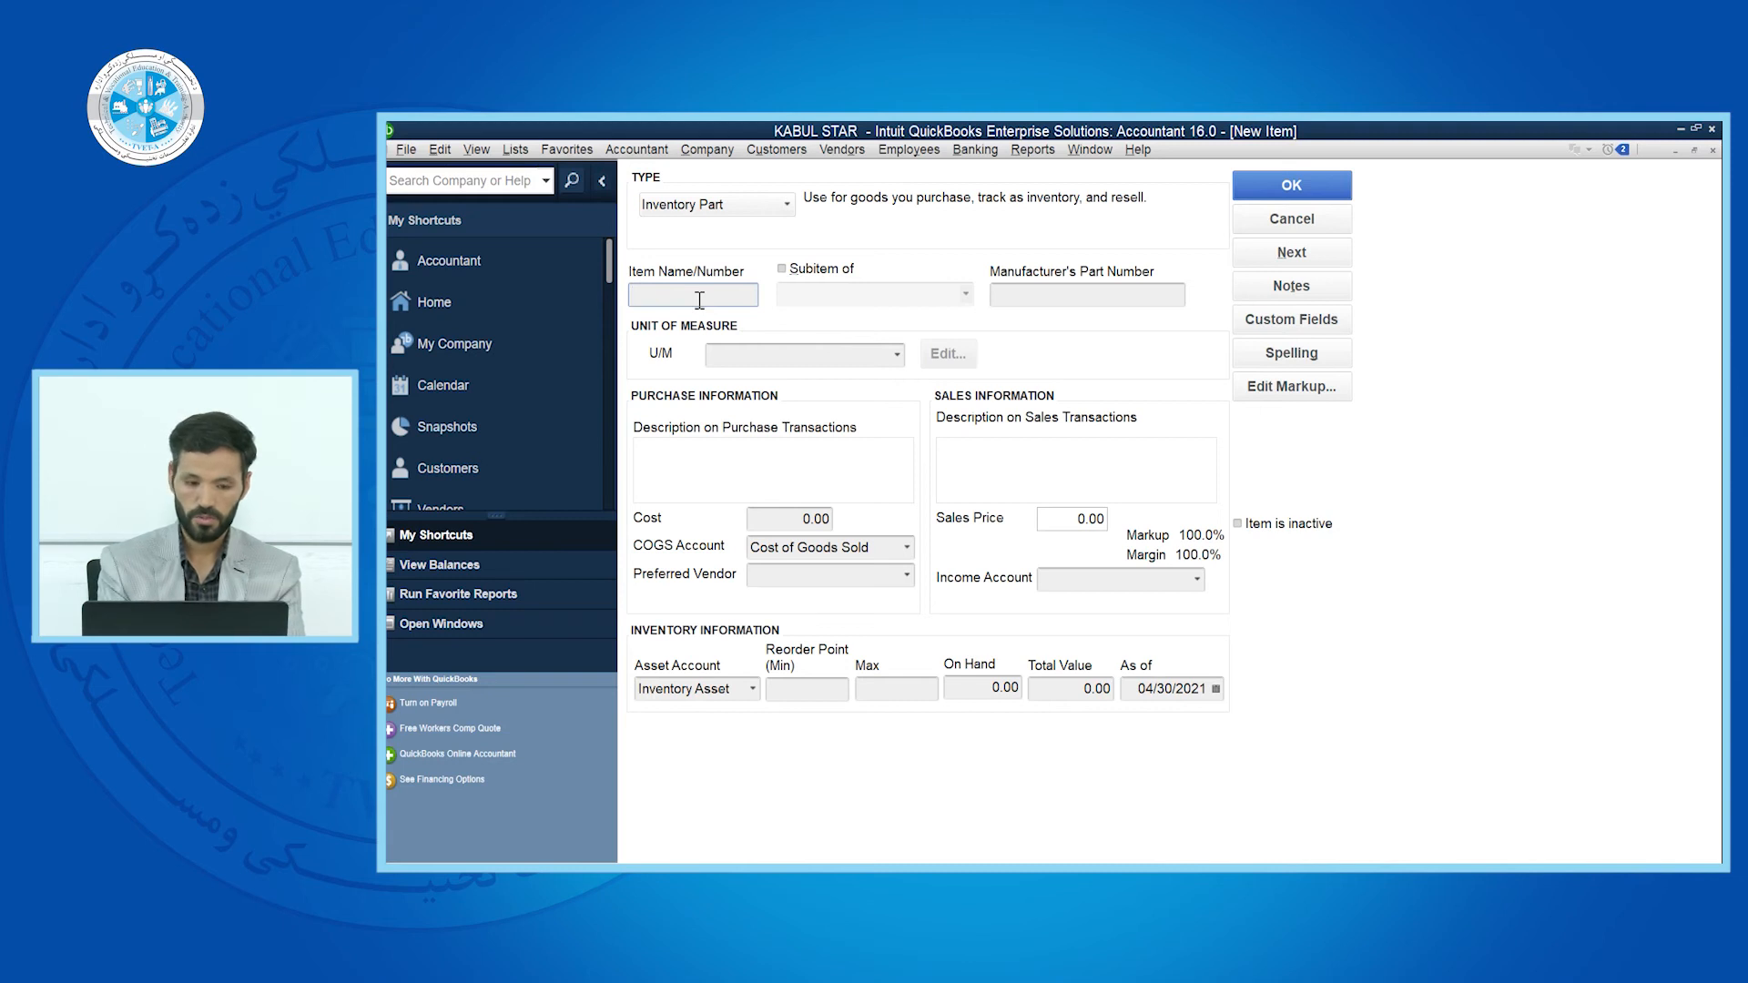
pyautogui.write('MOUSE')
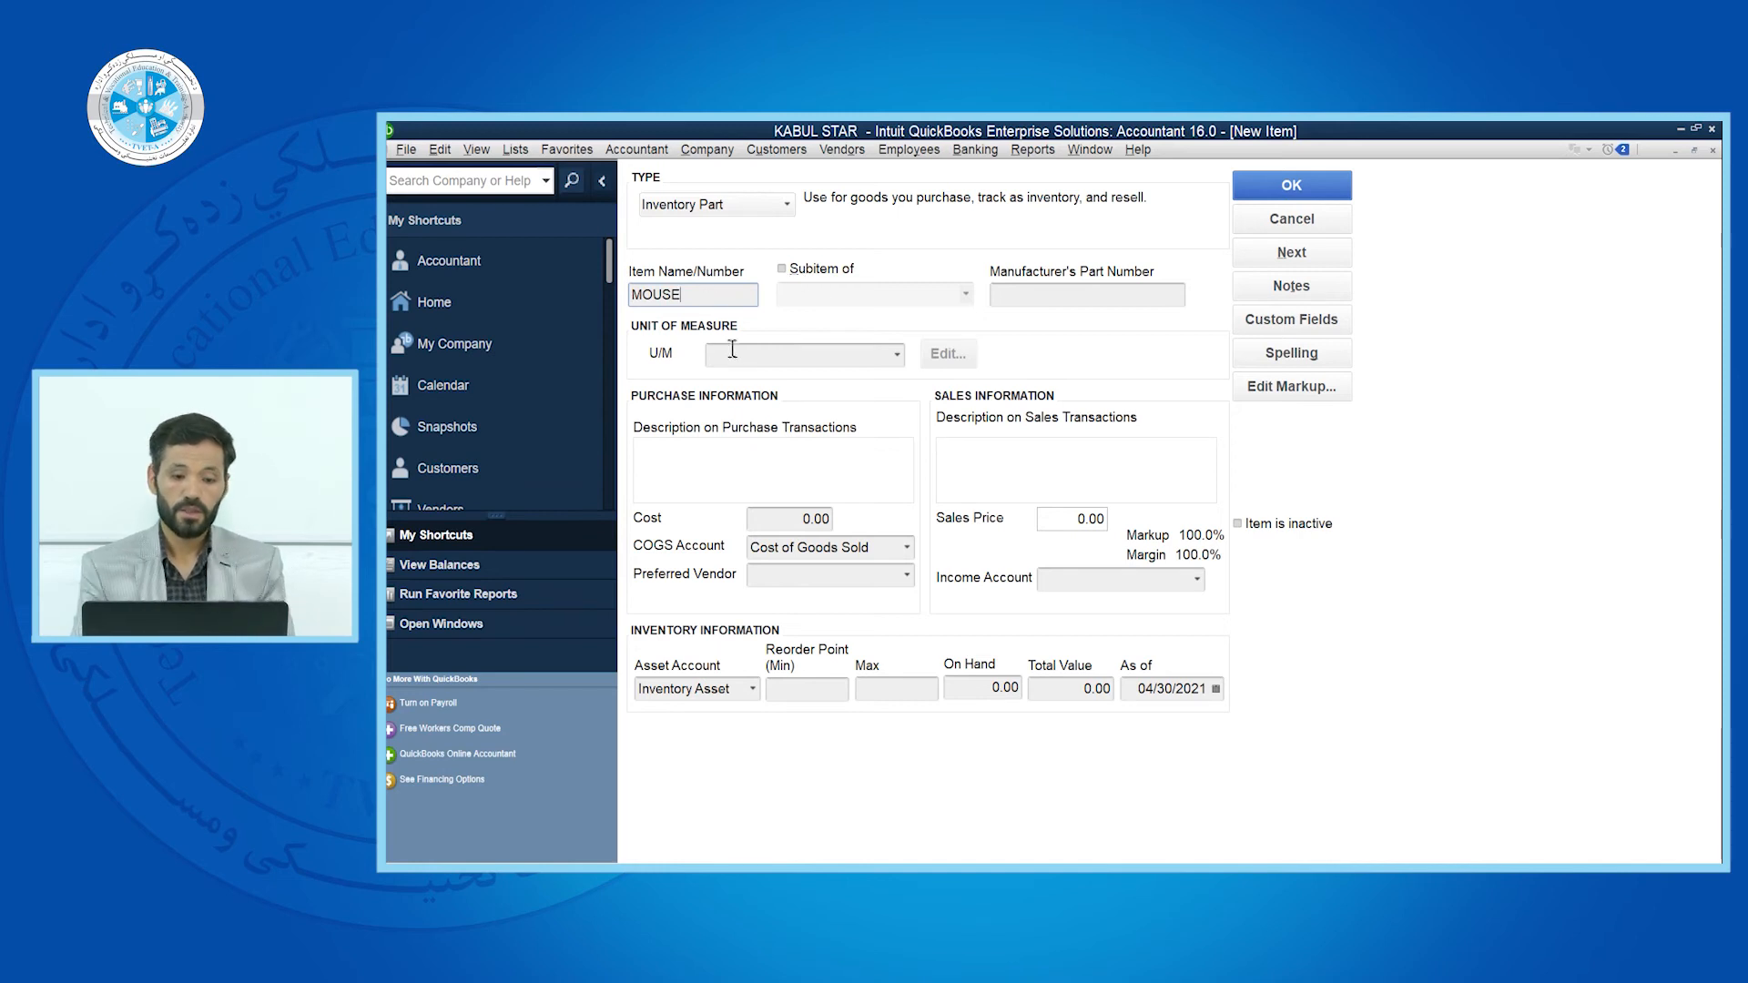
# Make the MOUSE item a subitem of CPU
pyautogui.click(787, 275)
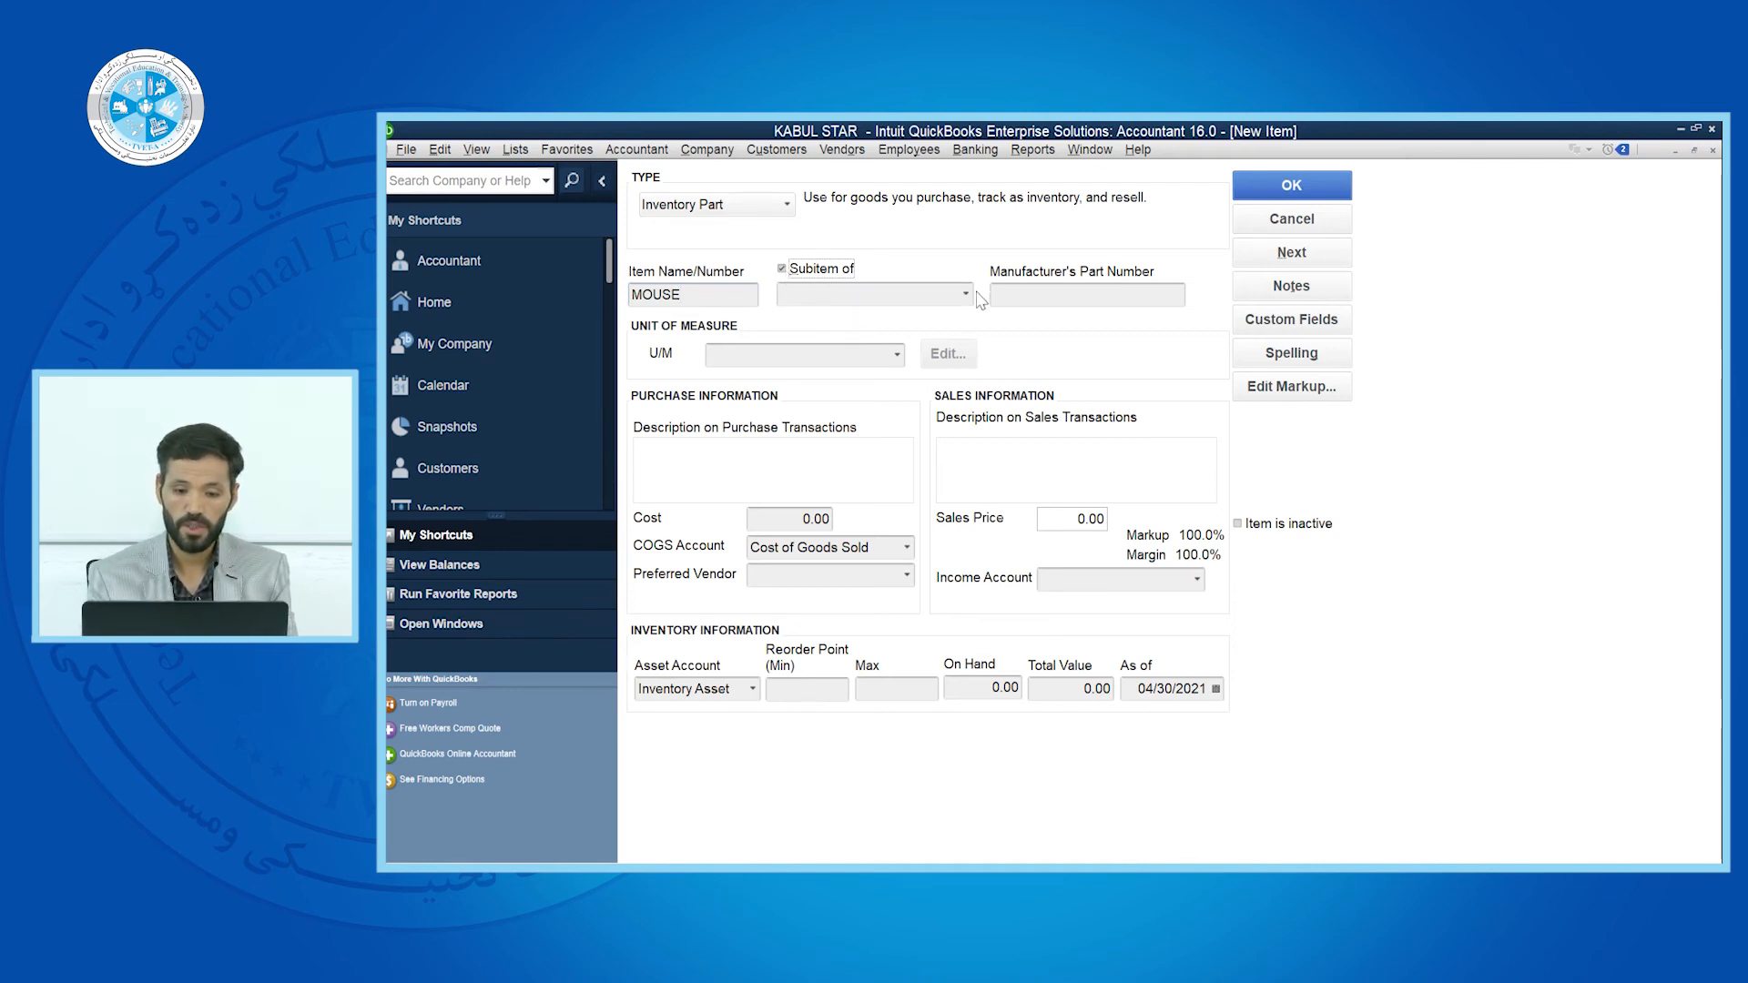
pyautogui.click(782, 268)
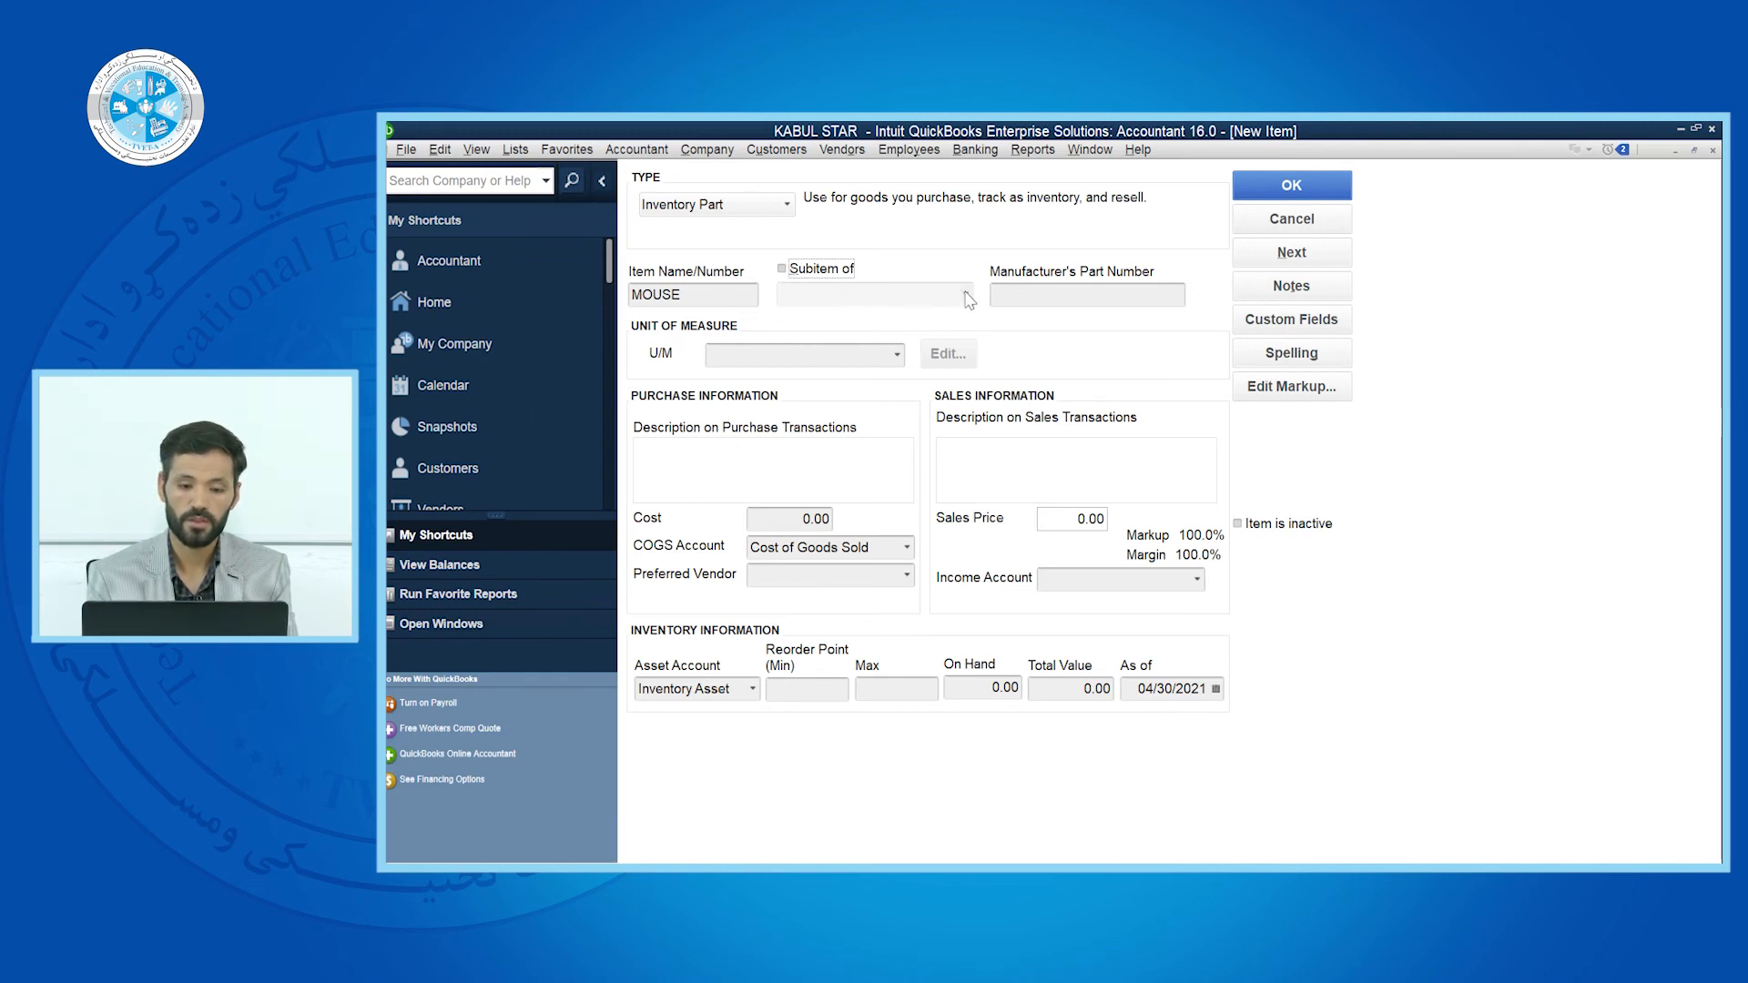
pyautogui.click(783, 269)
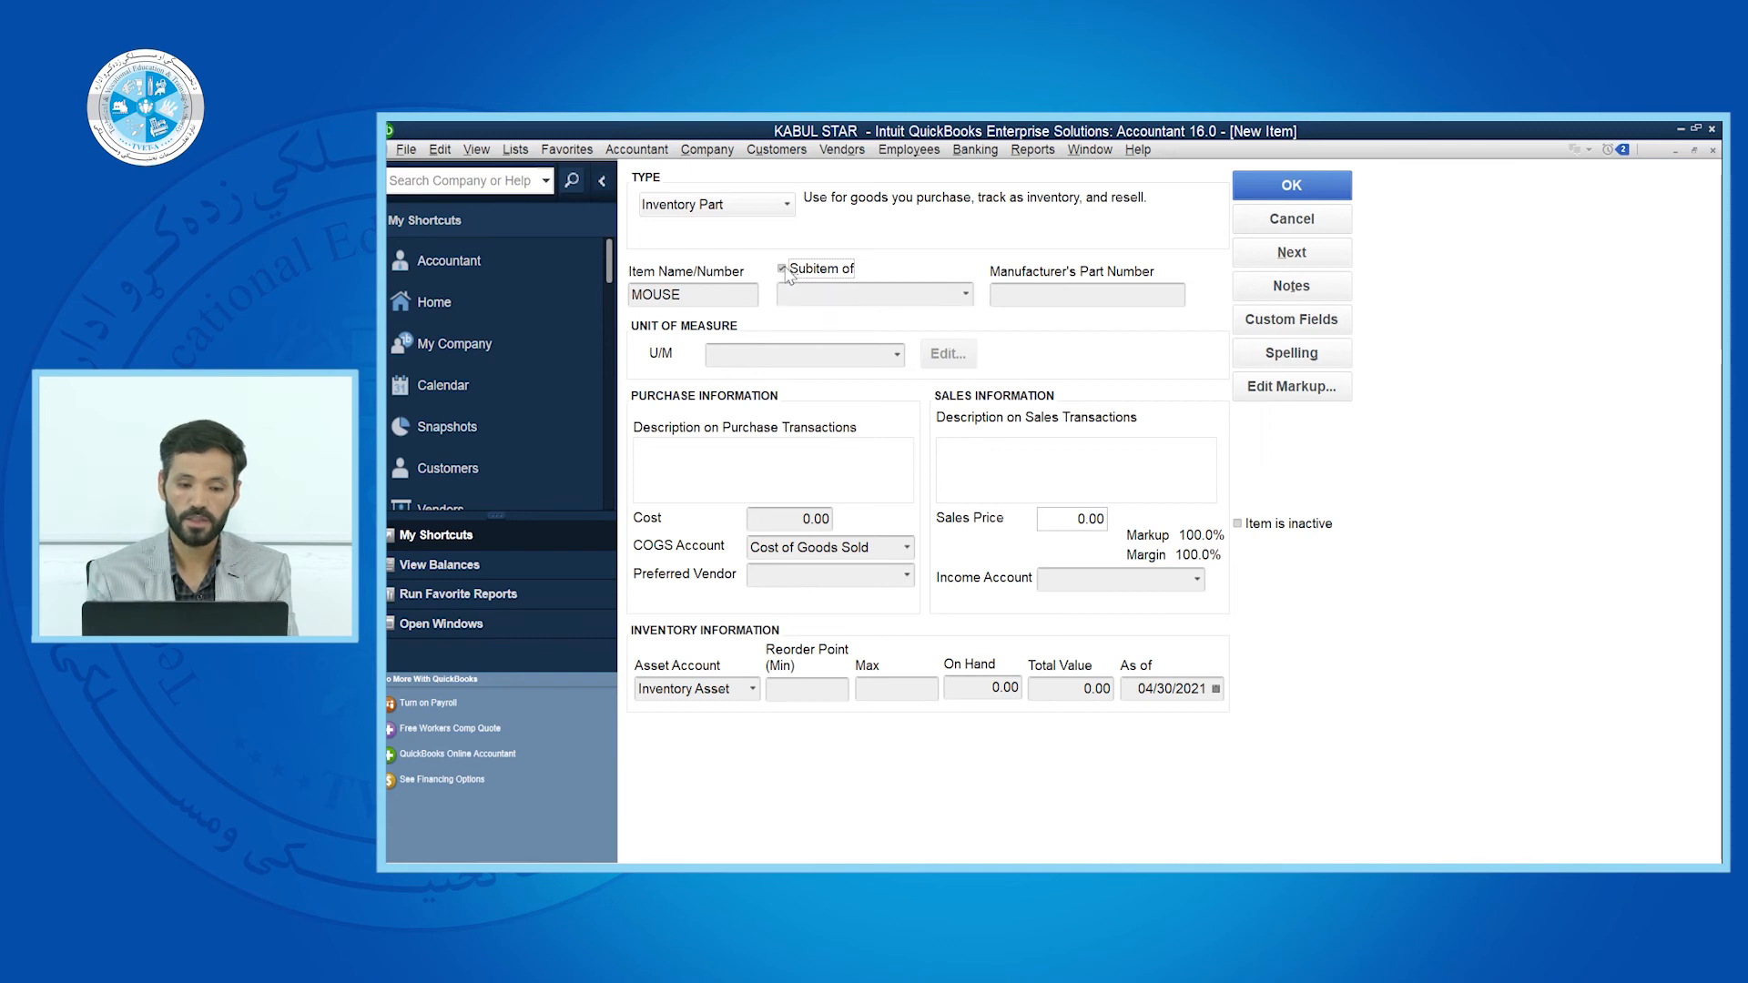
pyautogui.click(966, 295)
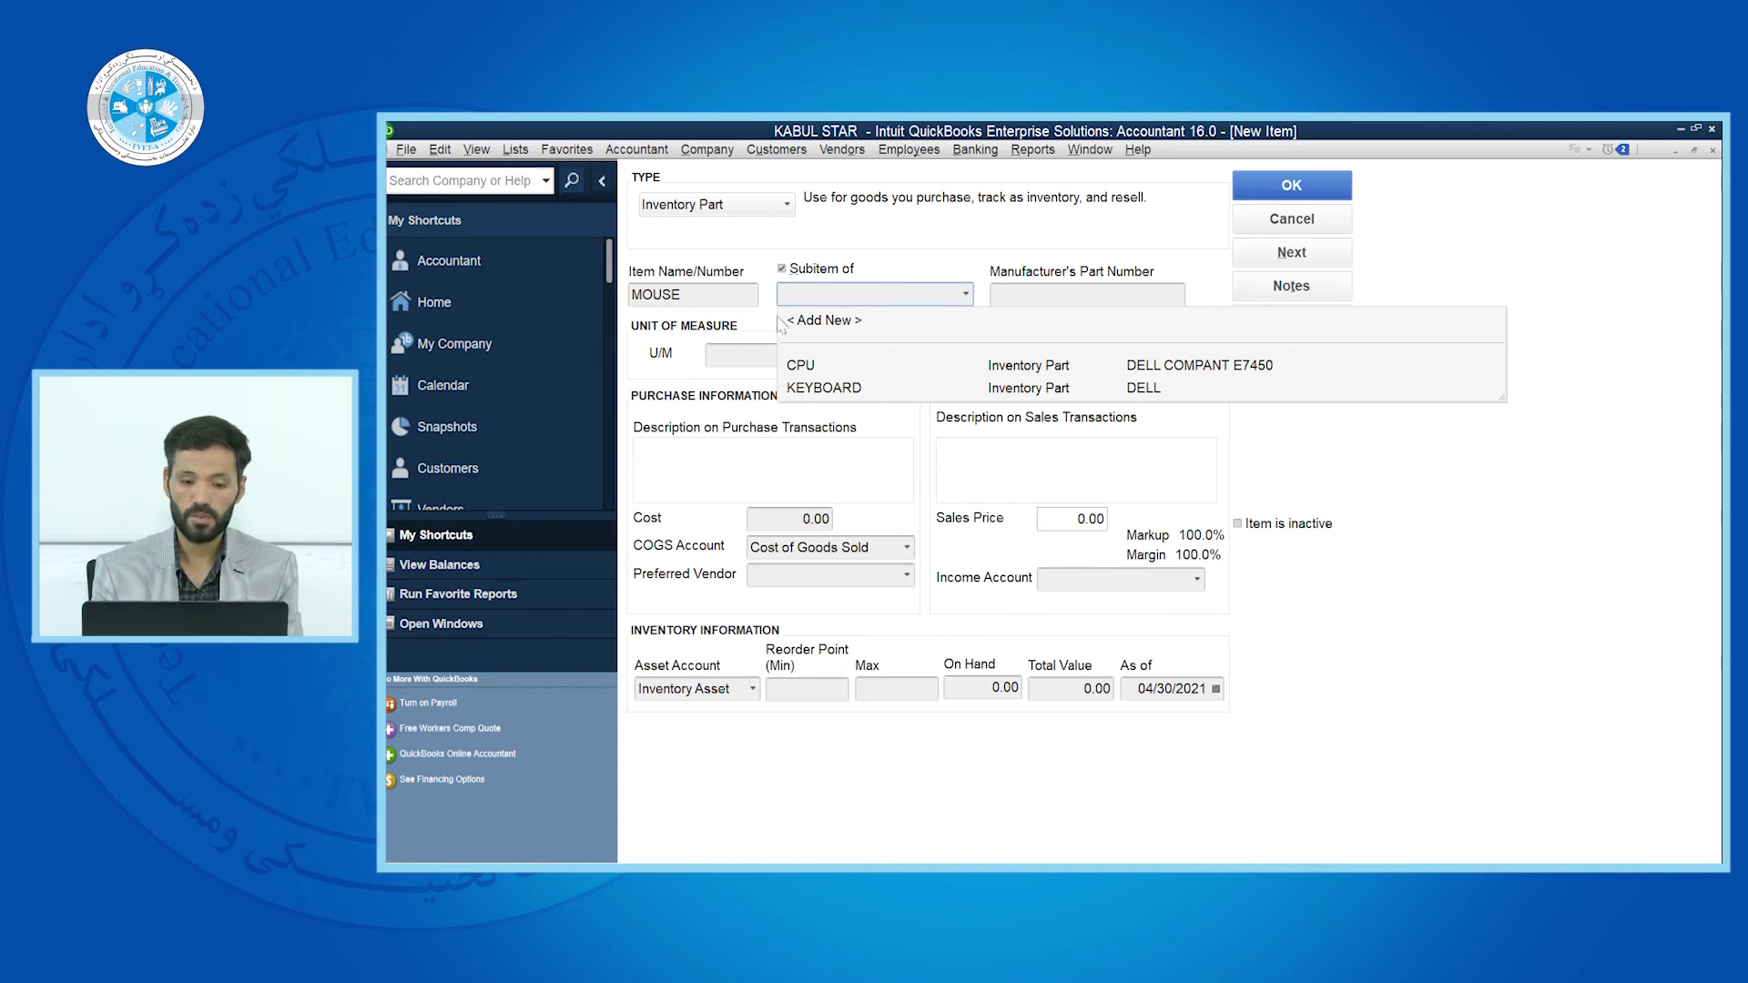
pyautogui.click(817, 366)
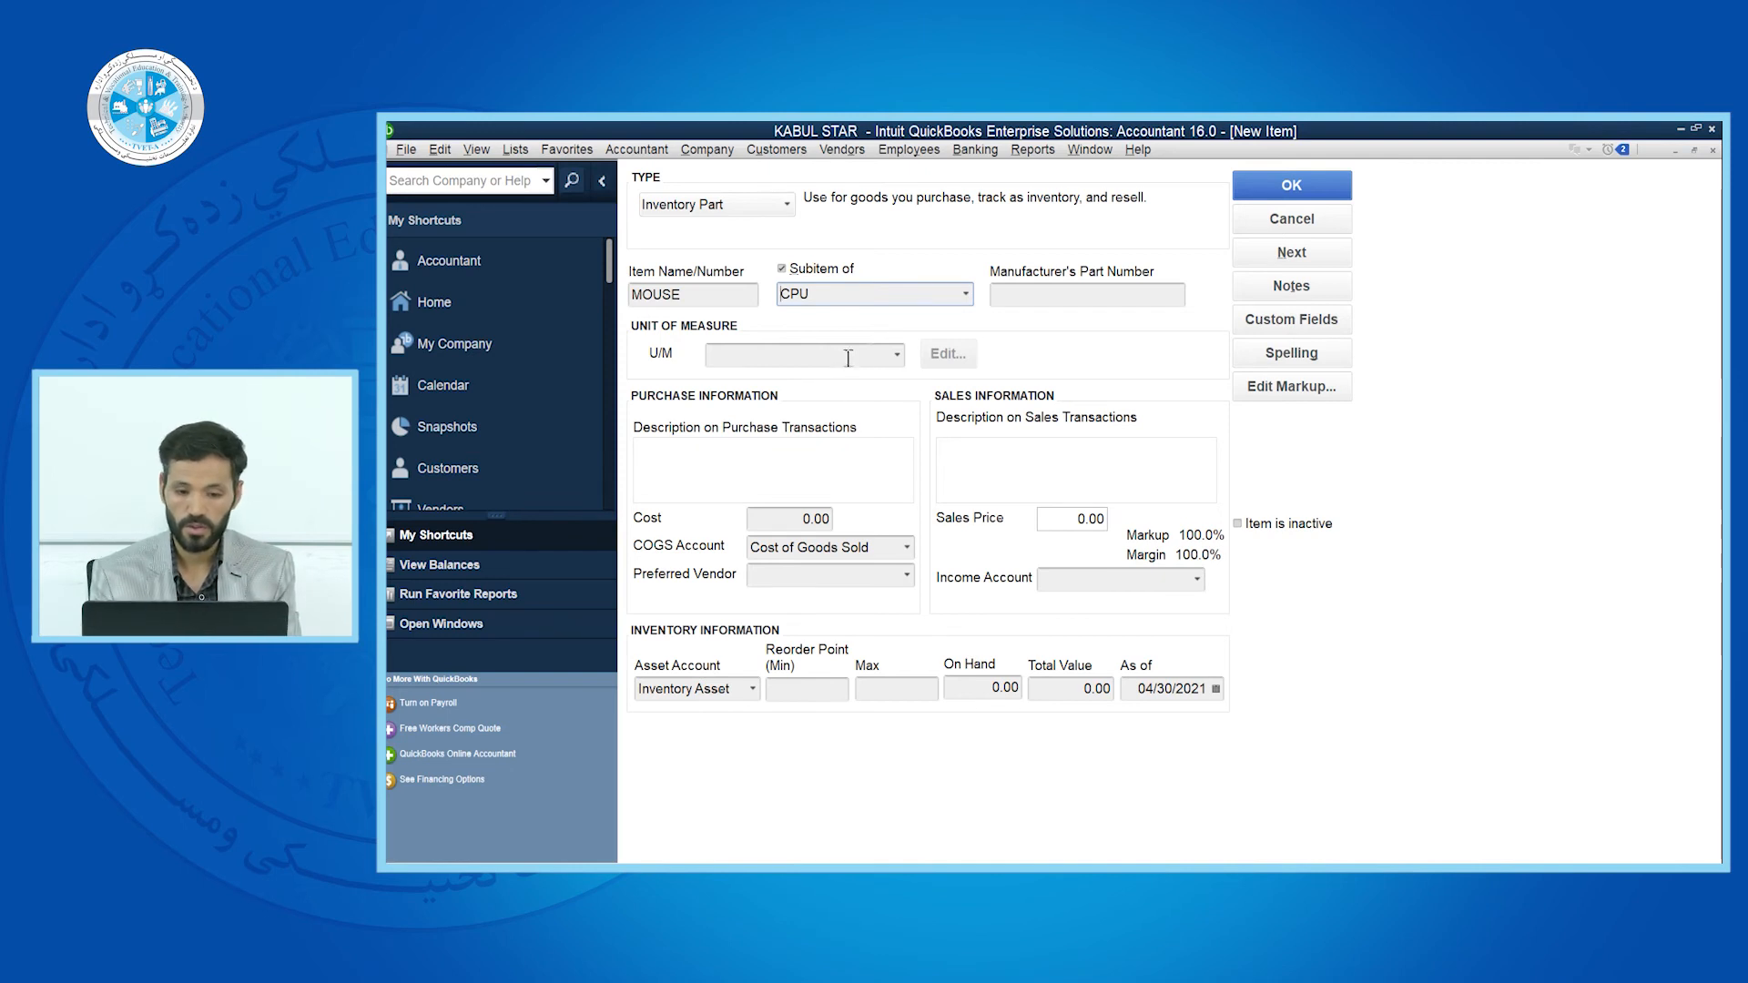
# Enter manufacturer's part number 2323 for the MOUSE item and assign it the unit of measure each (ea)
pyautogui.click(1032, 294)
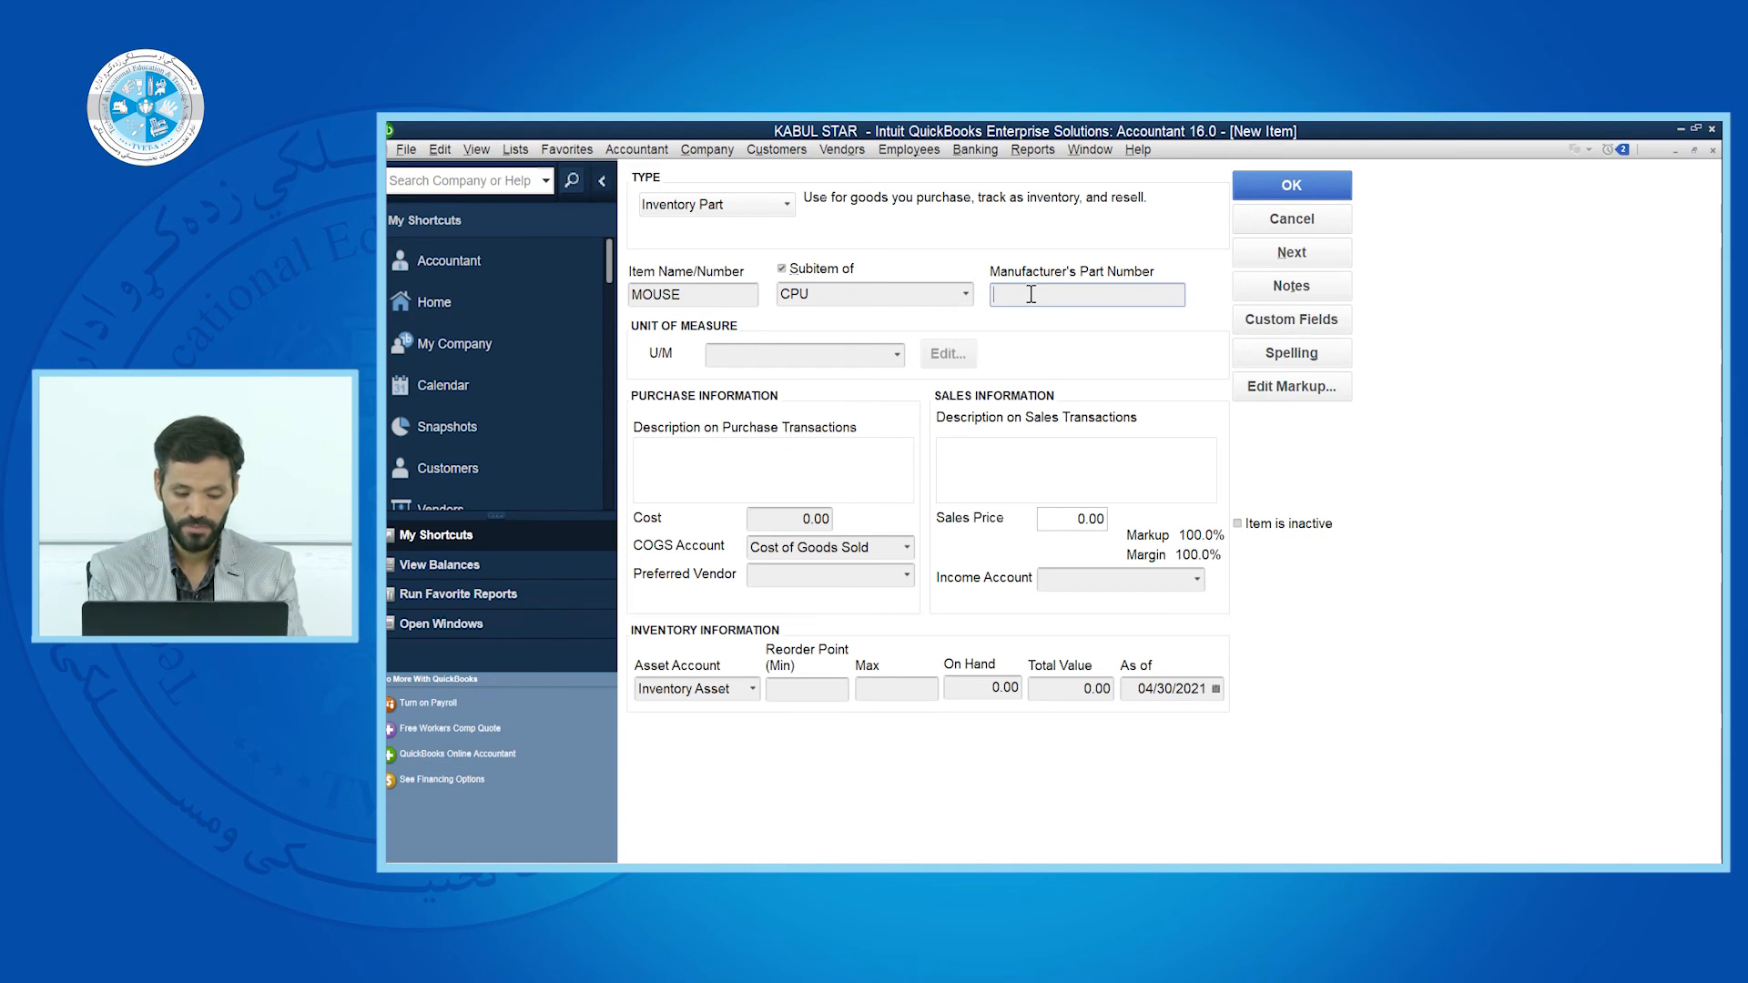
pyautogui.write('2323')
pyautogui.click(858, 358)
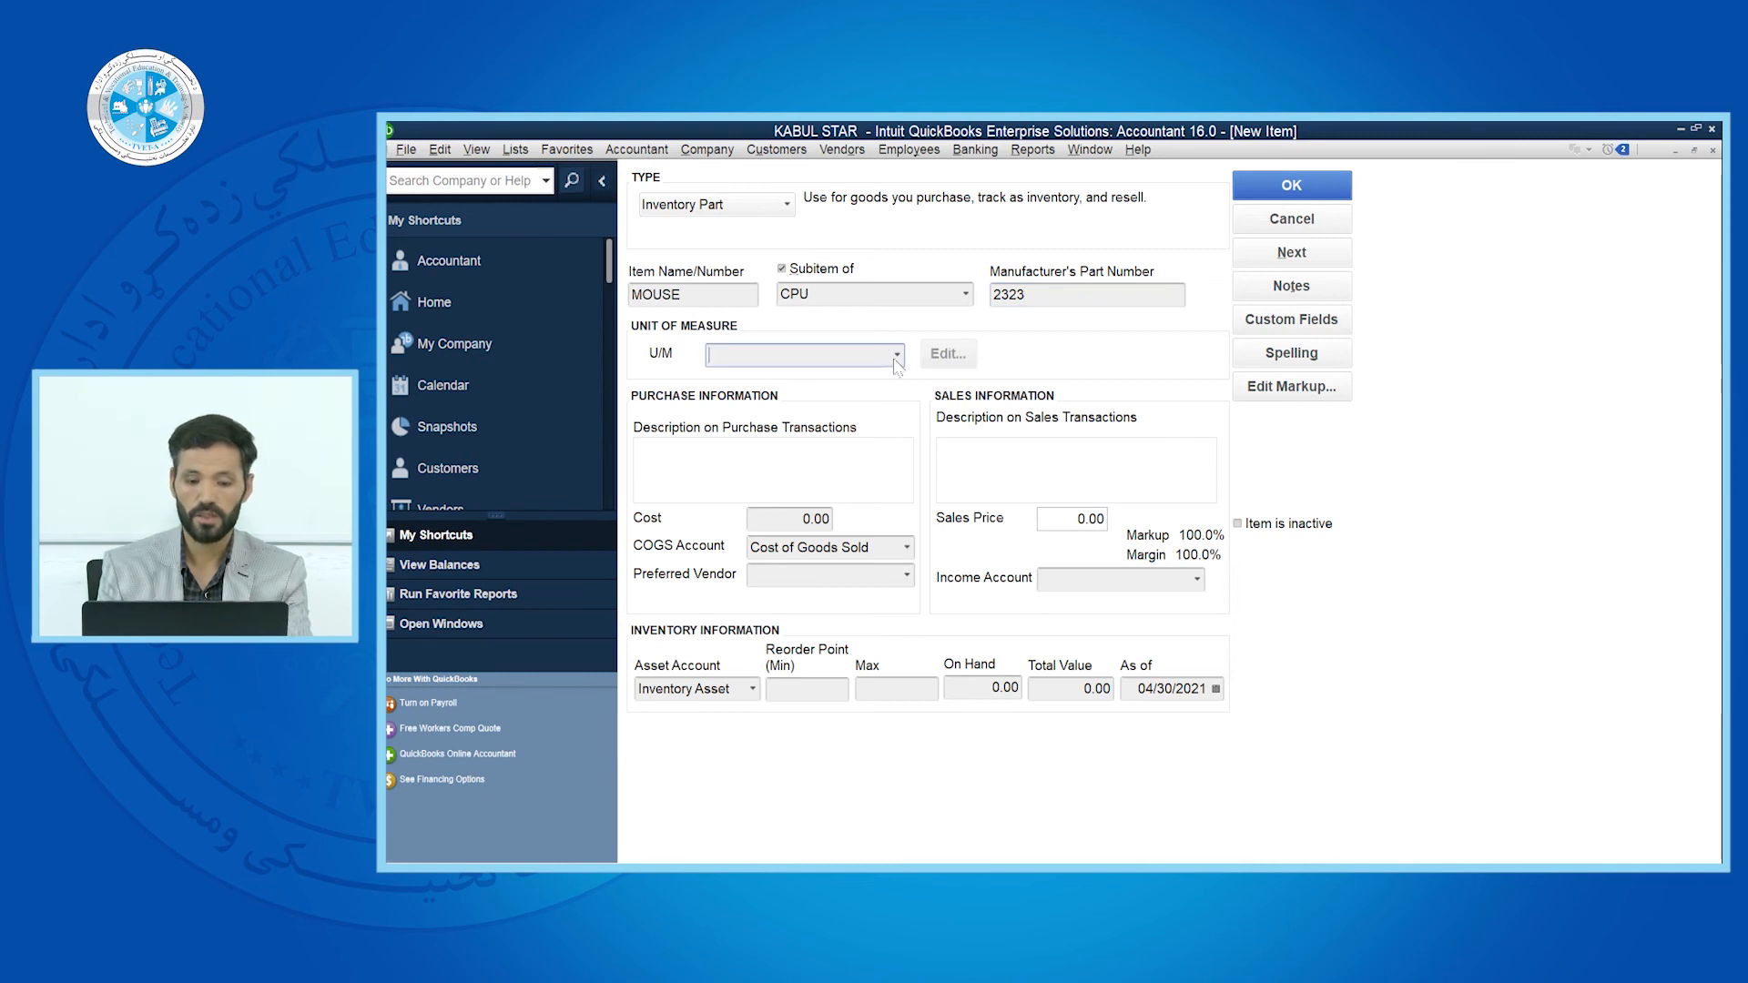
pyautogui.click(897, 354)
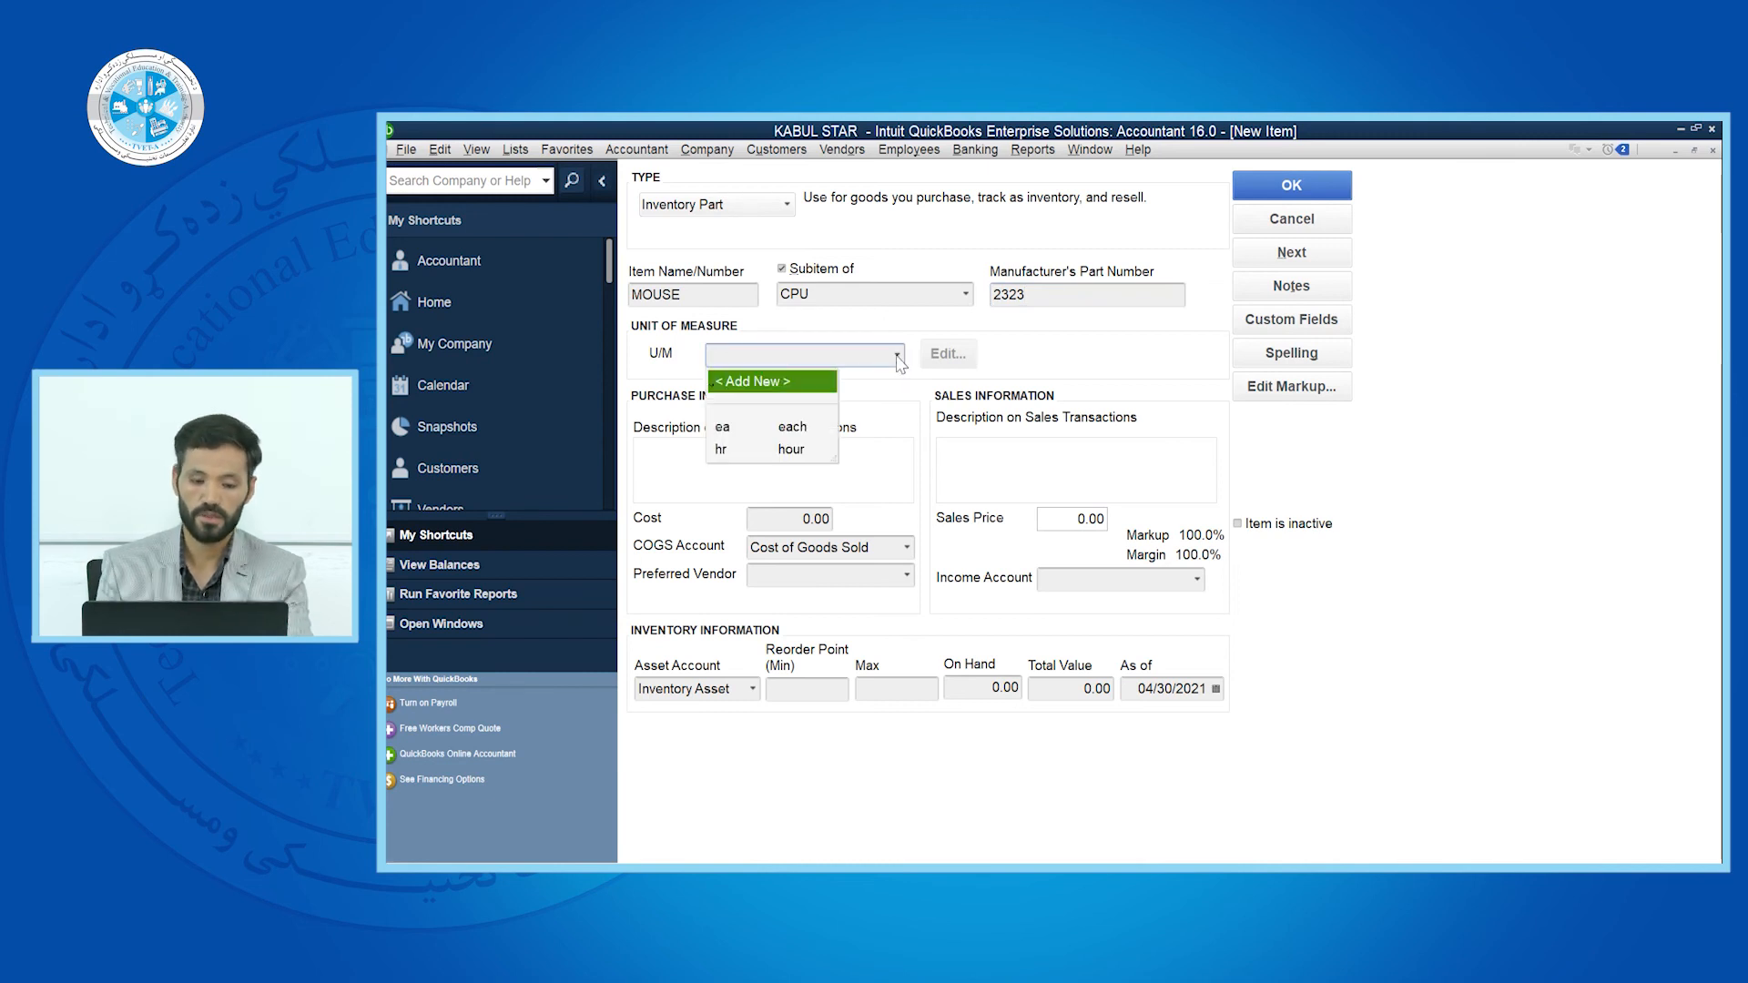
pyautogui.click(771, 428)
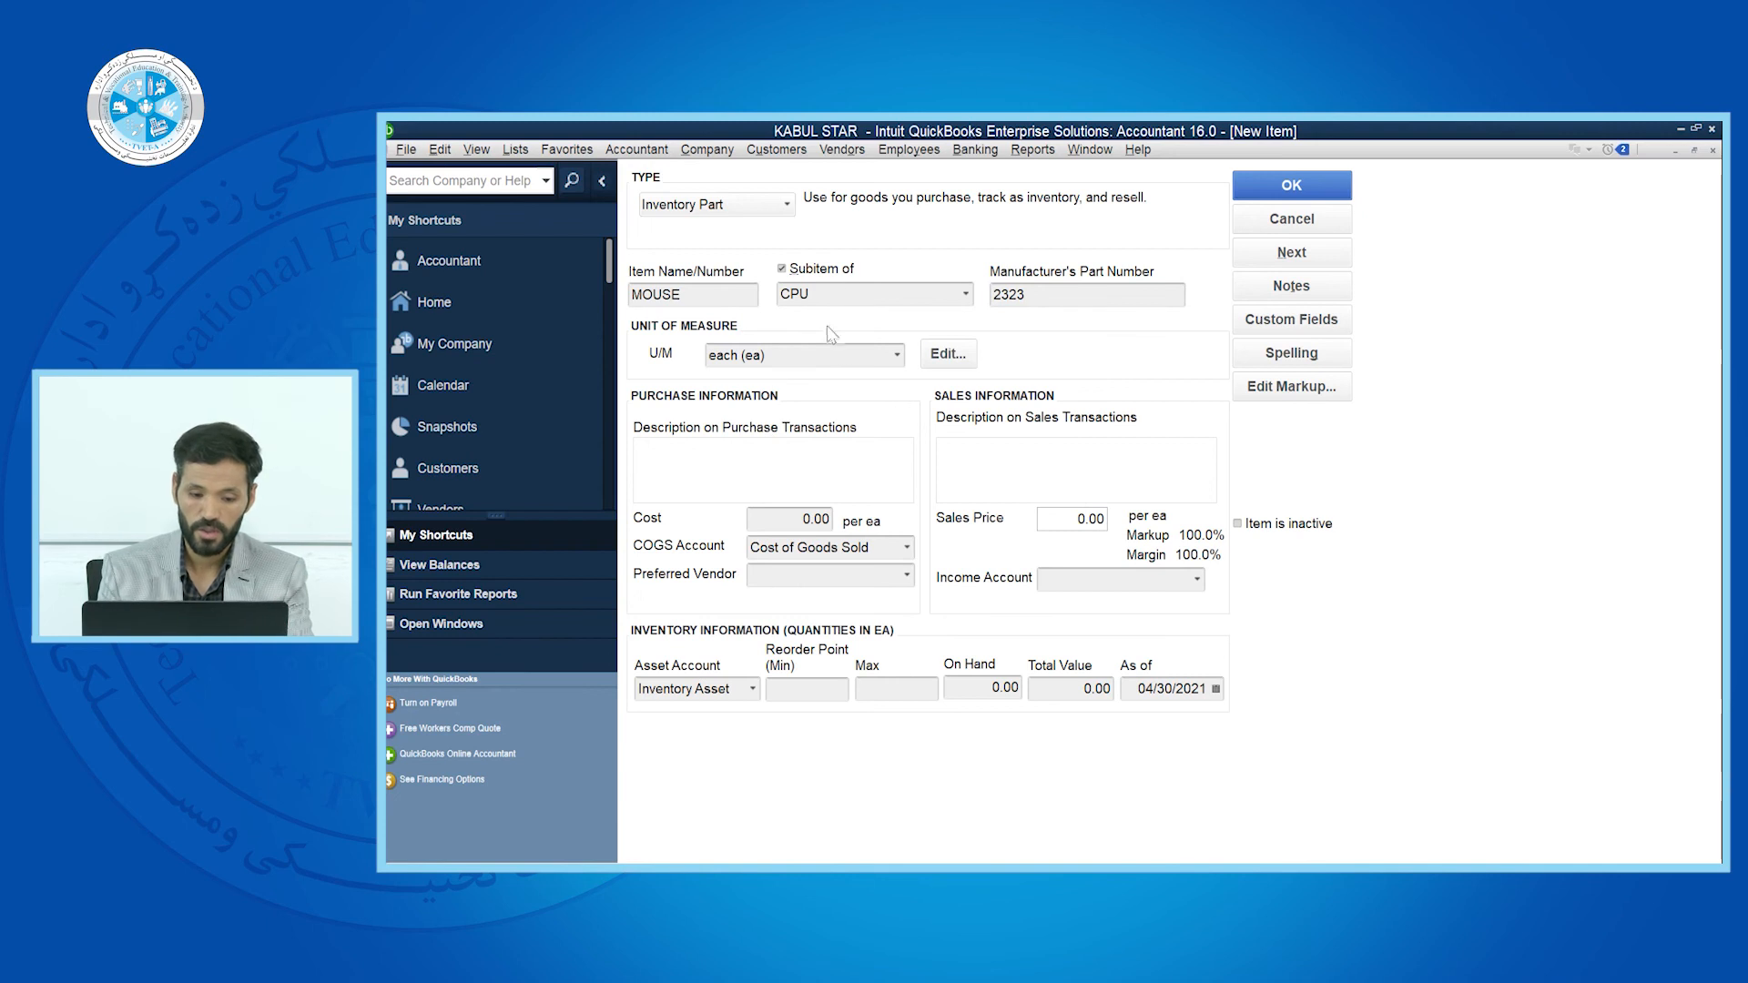
# Set the MOUSE item's cost to 150.00 and its sales price to 200.00
pyautogui.click(783, 520)
pyautogui.write('15')
pyautogui.click(1076, 518)
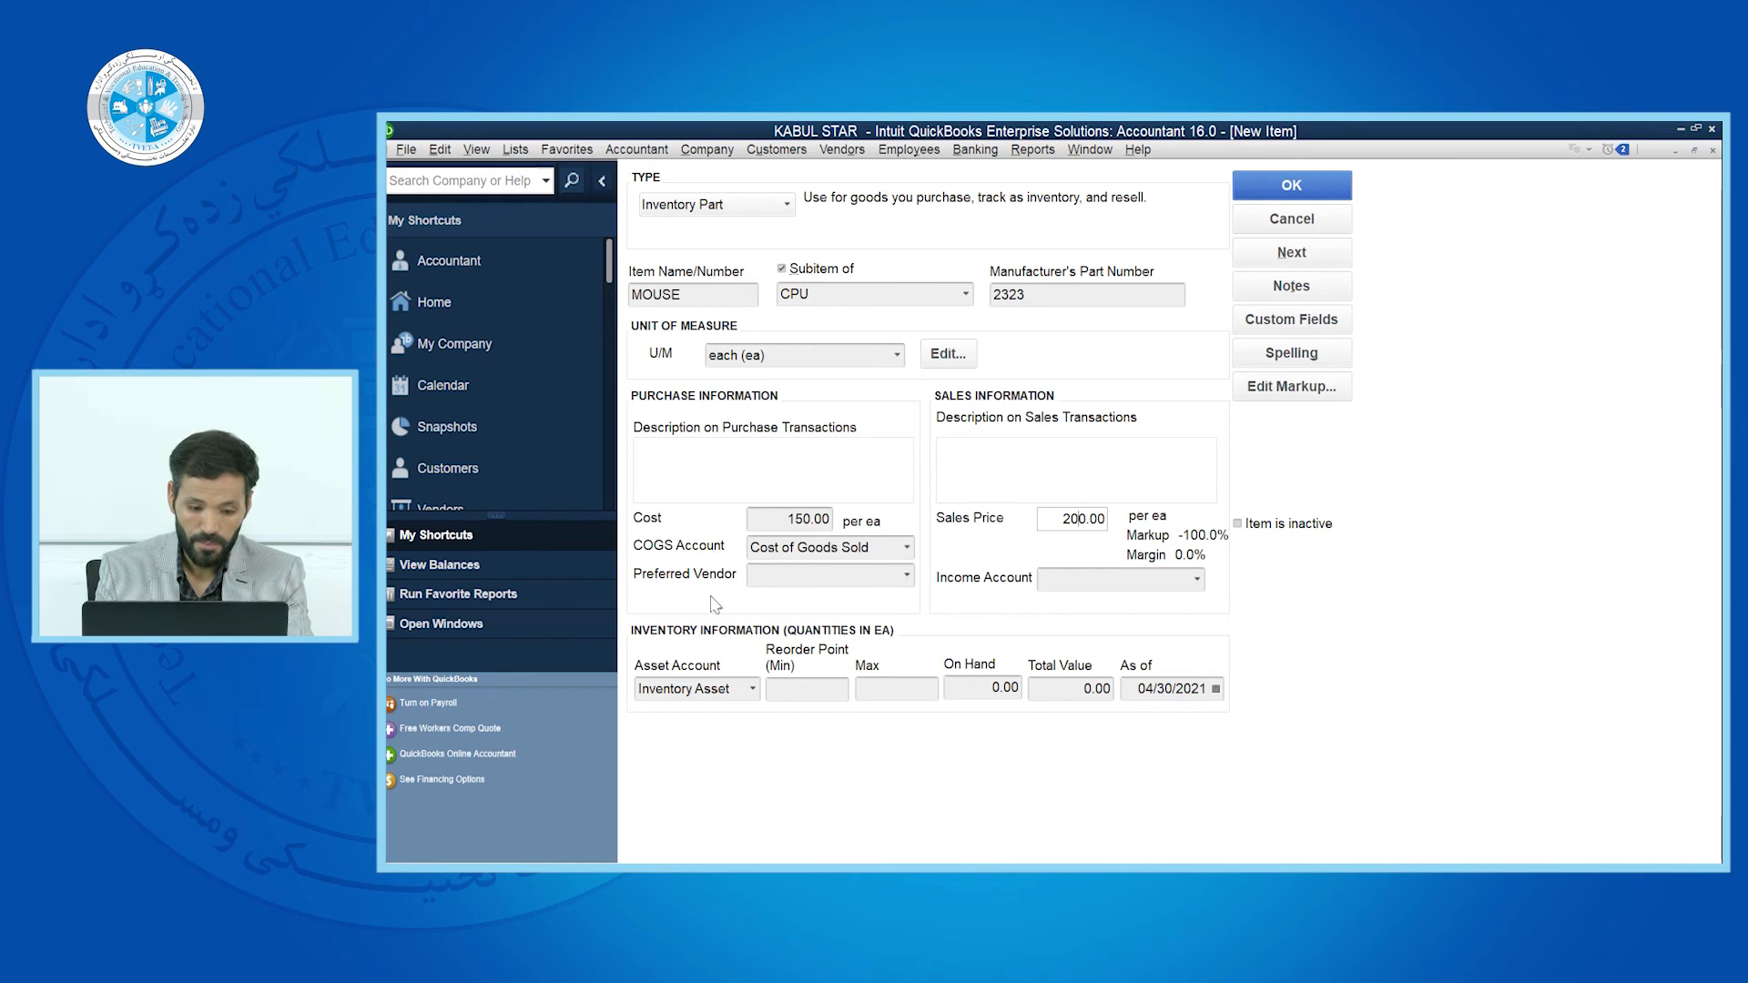
# Start adding a new preferred vendor for the MOUSE item and name the vendor SONY CORPORATION
pyautogui.click(907, 576)
pyautogui.click(788, 605)
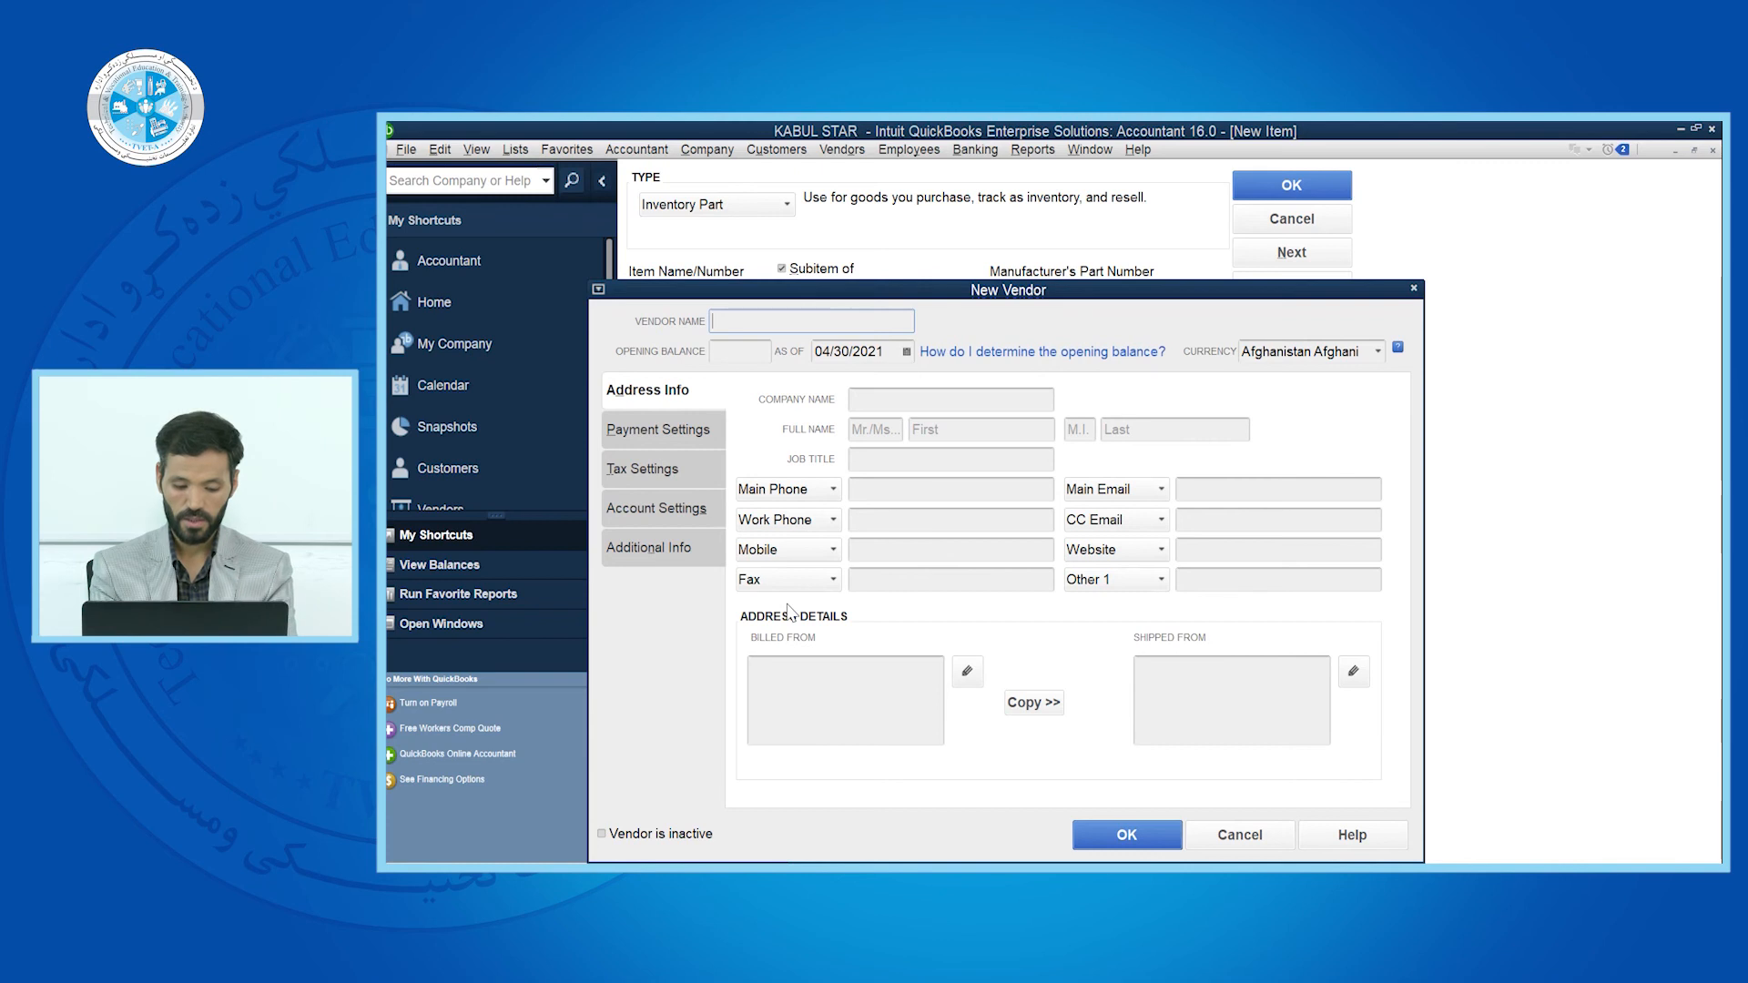
pyautogui.write('SON')
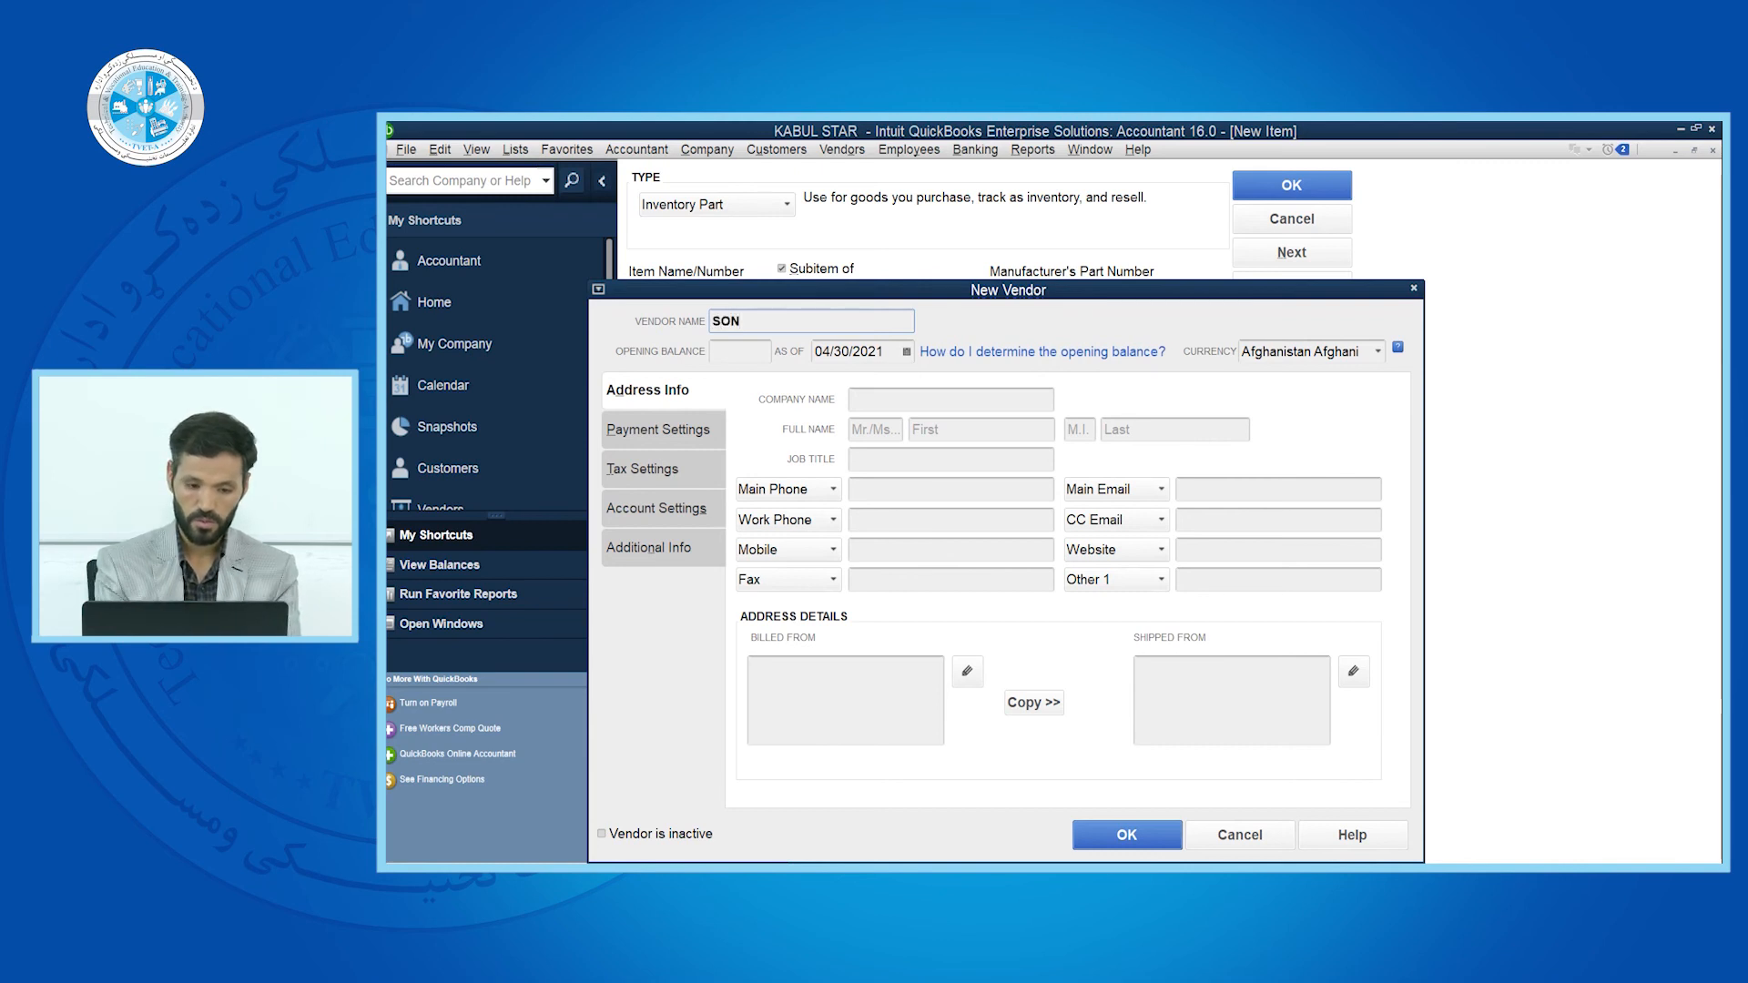
pyautogui.write('Y CORPORATION')
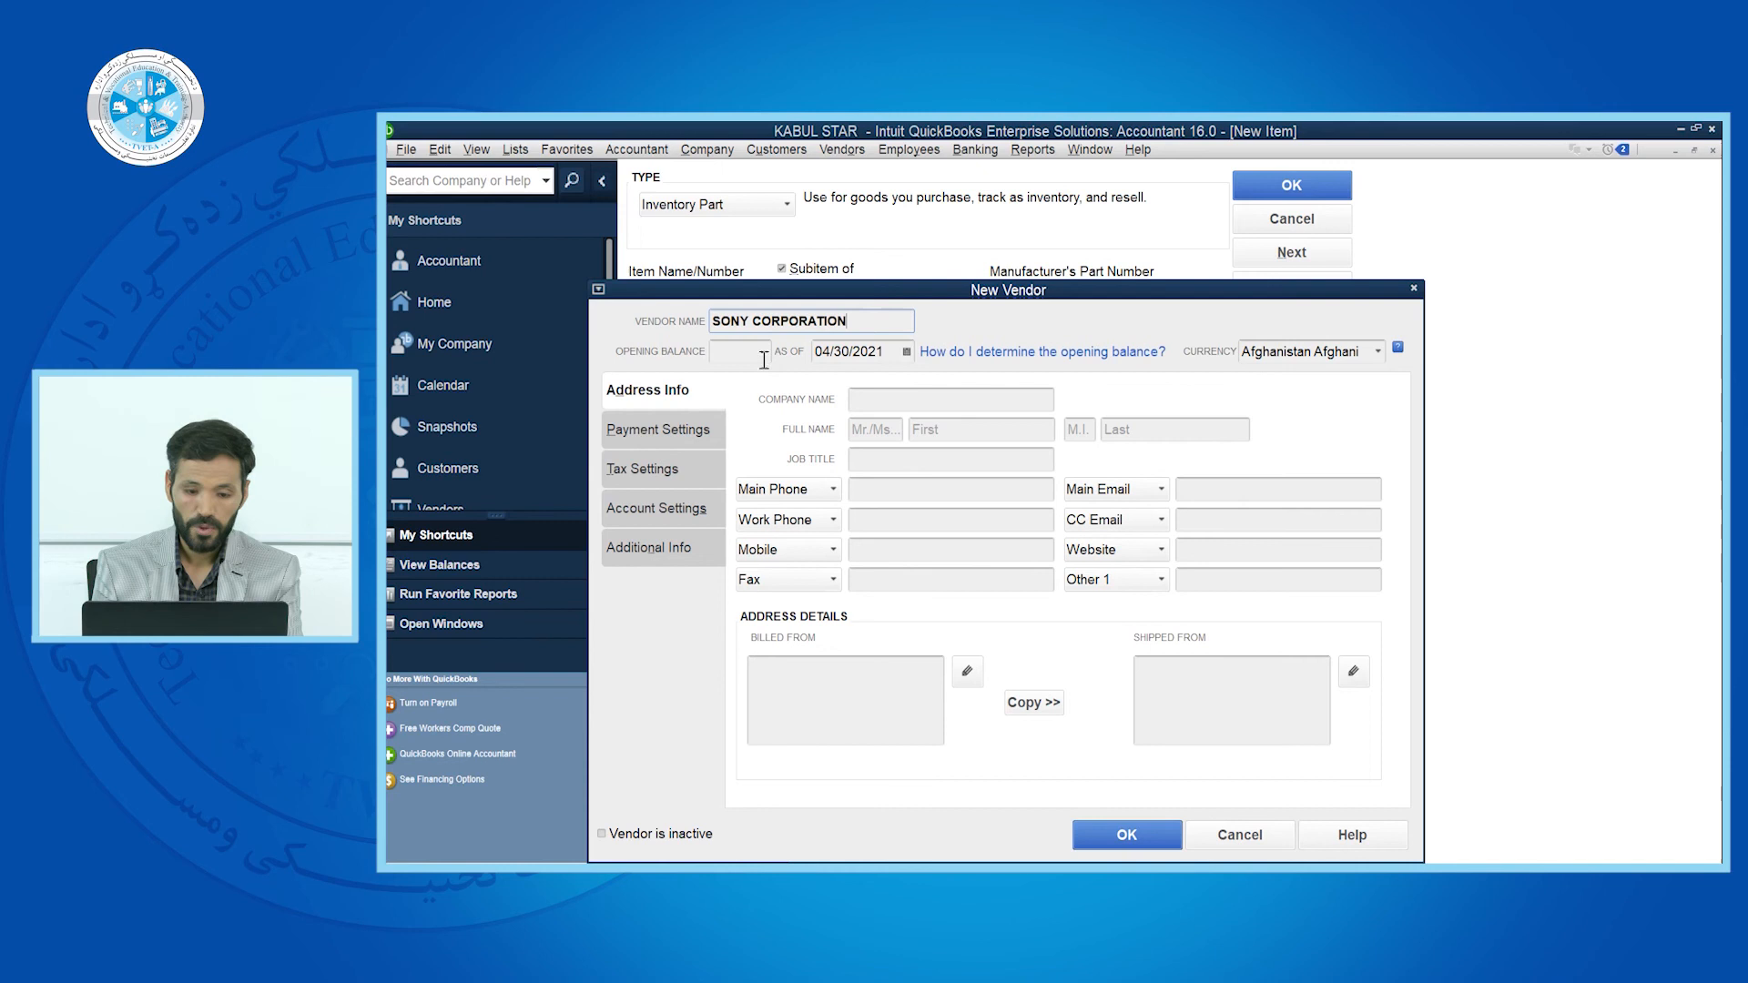
# Enter SONY as the new vendor's company name, with SONY as the first name and CORPO as the last name
pyautogui.click(900, 397)
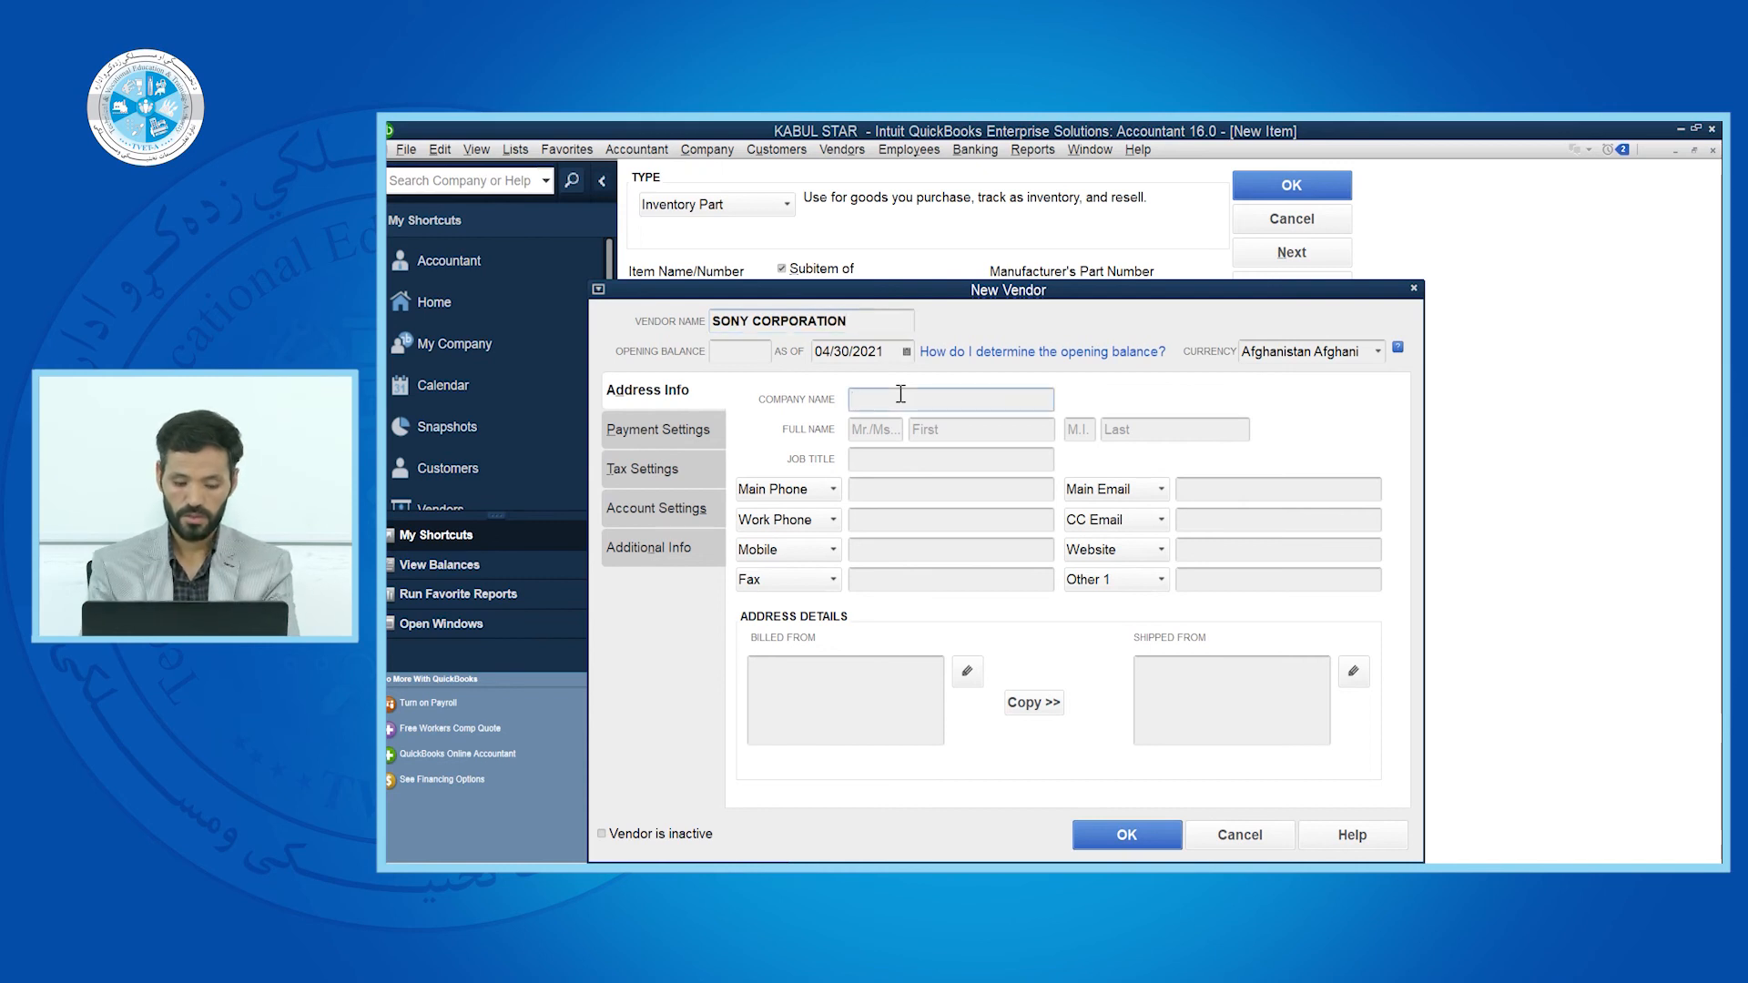
pyautogui.write('S')
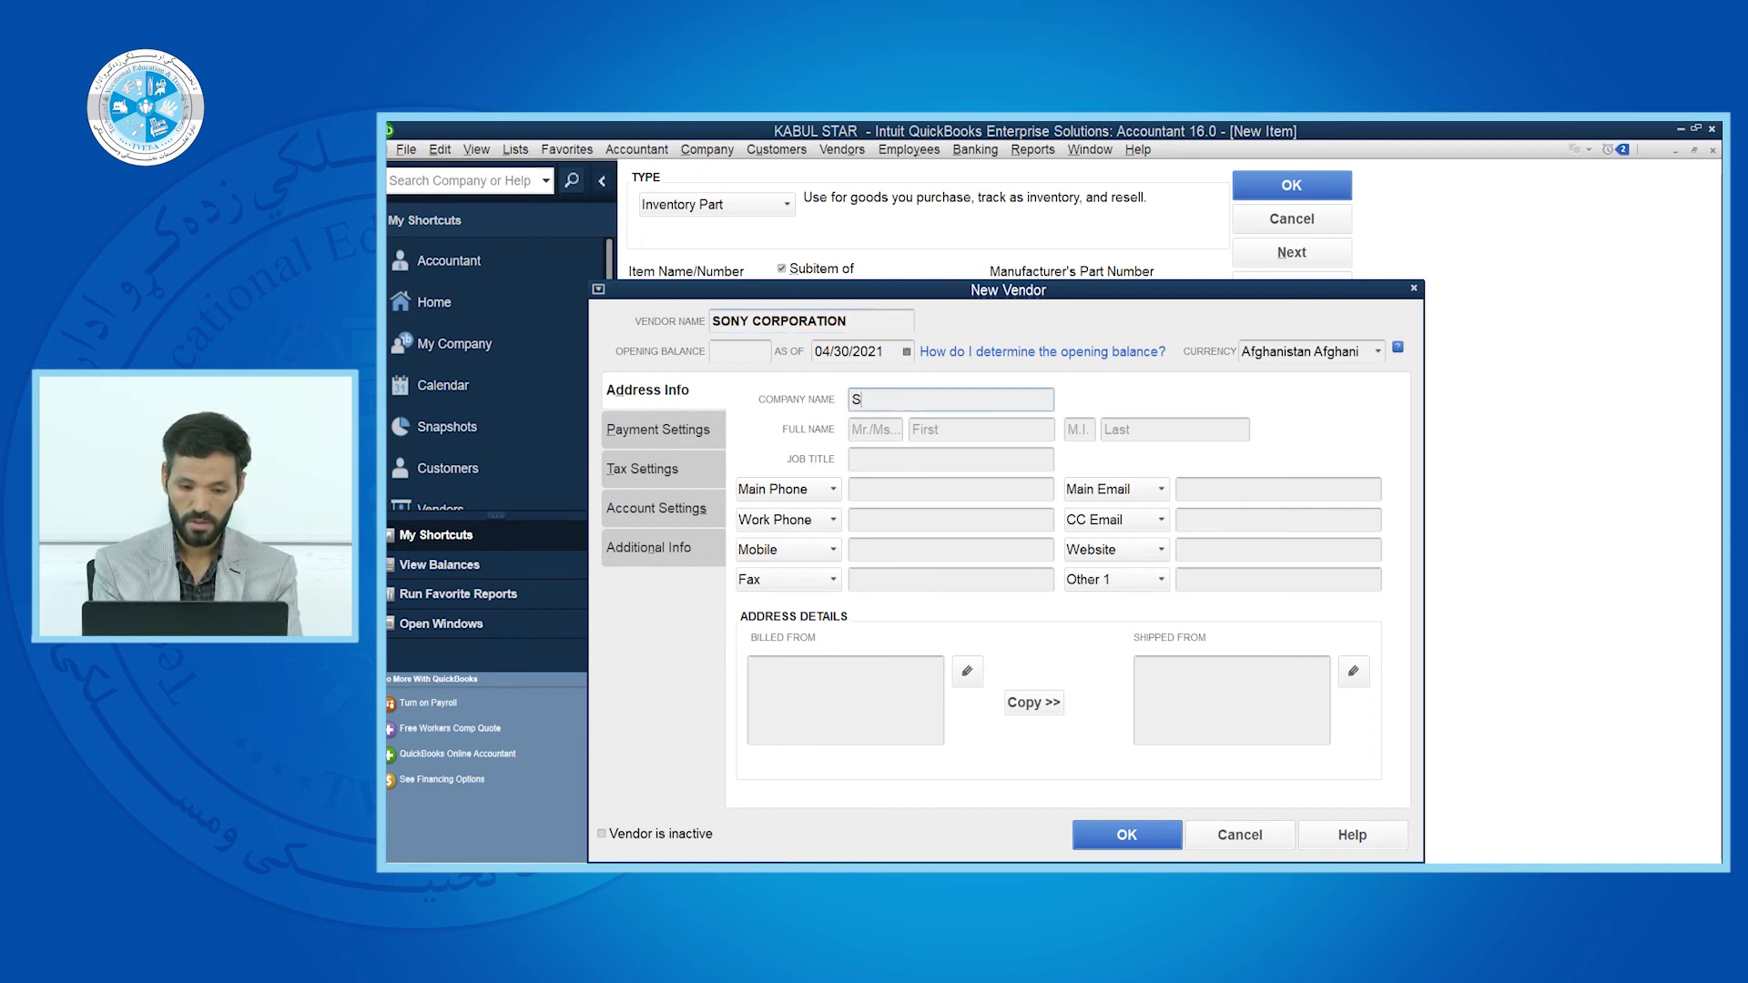
pyautogui.write('ONY')
pyautogui.click(999, 428)
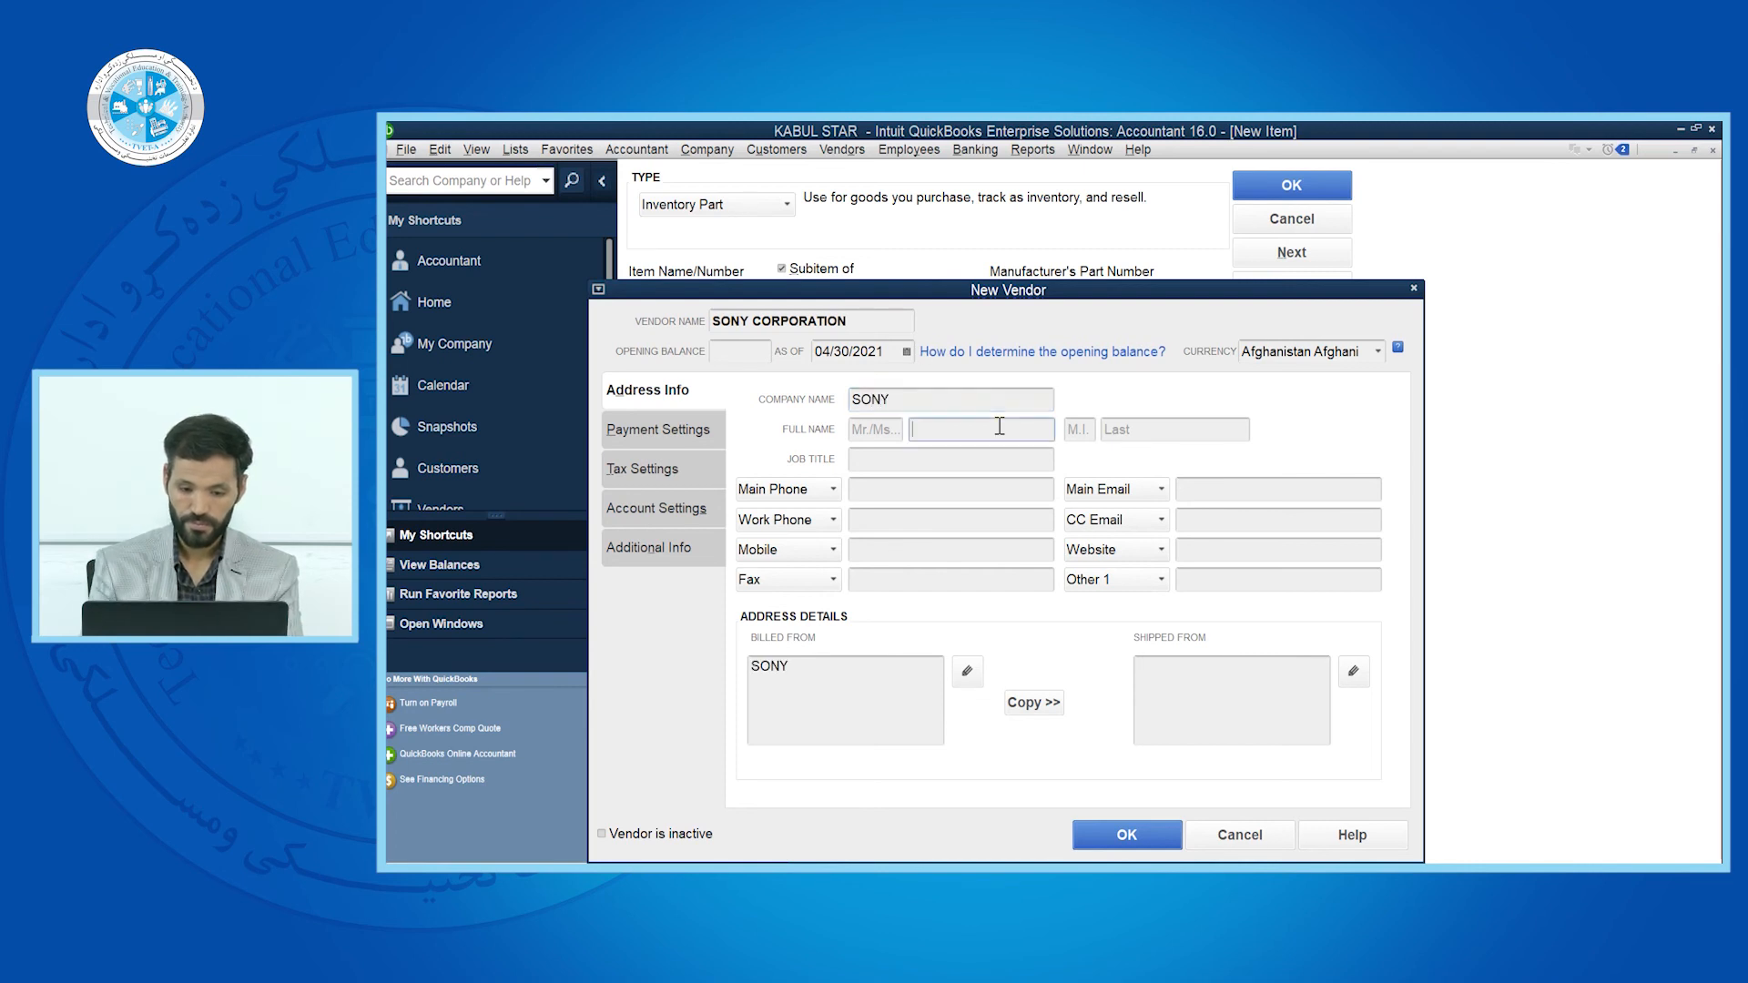
pyautogui.write('SONY')
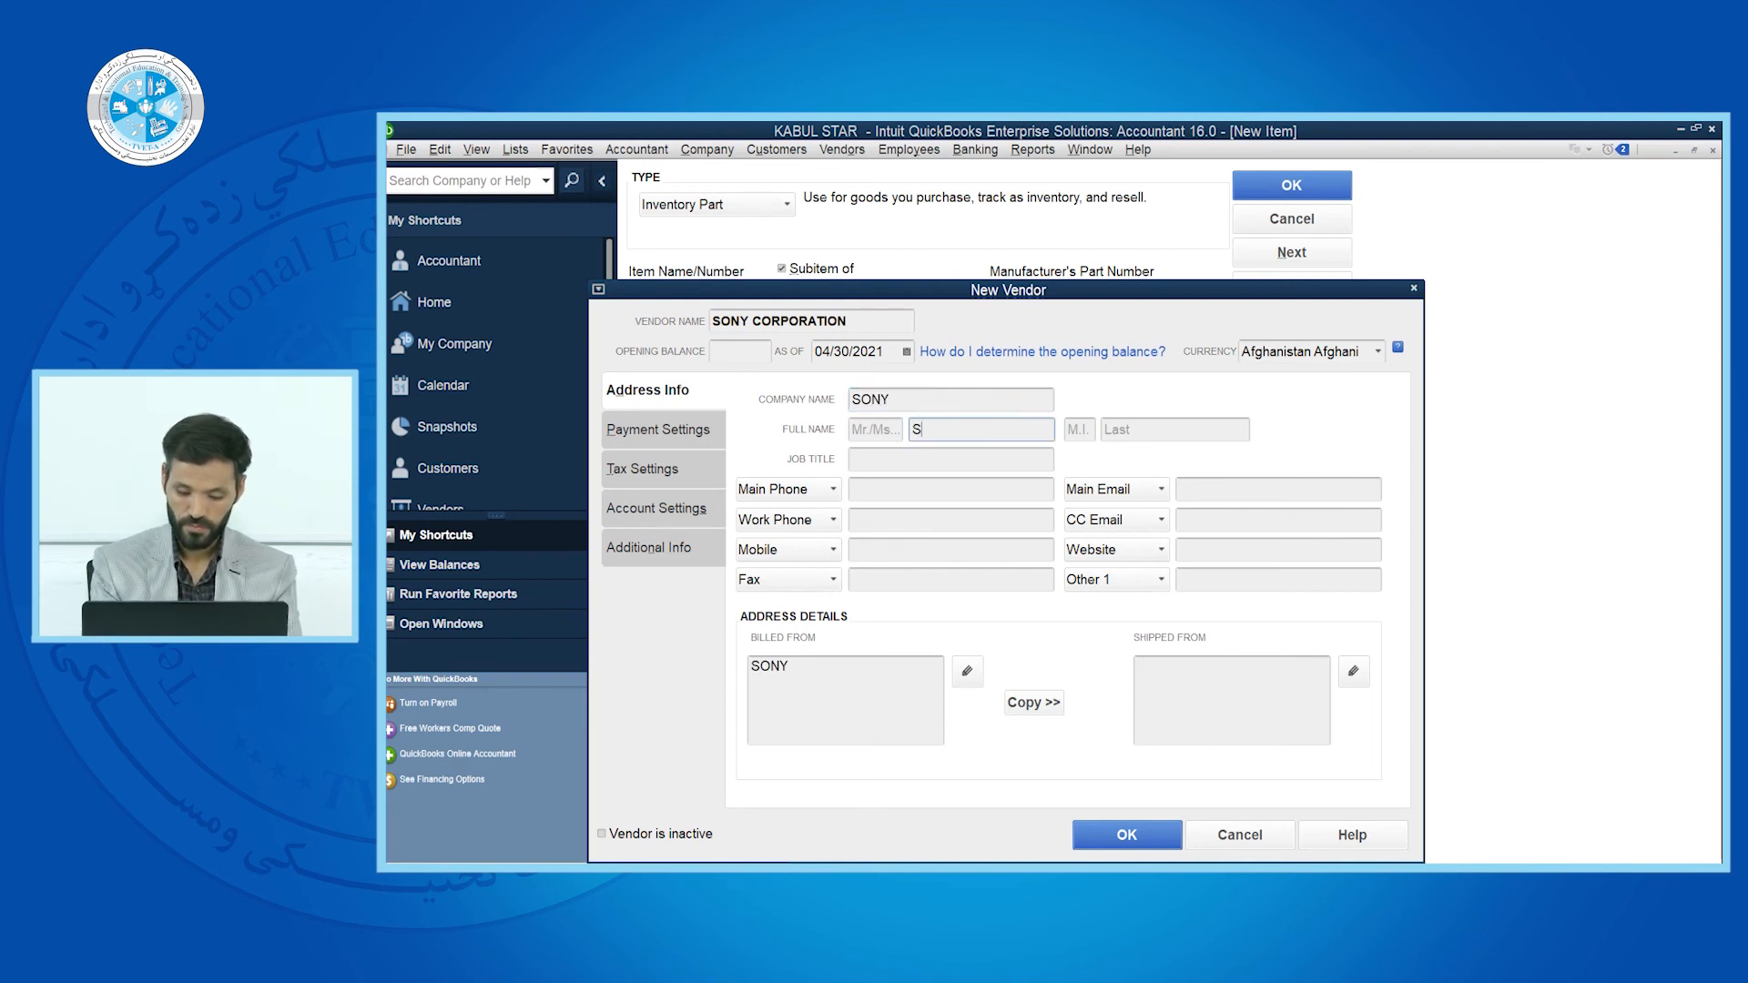
pyautogui.click(1173, 436)
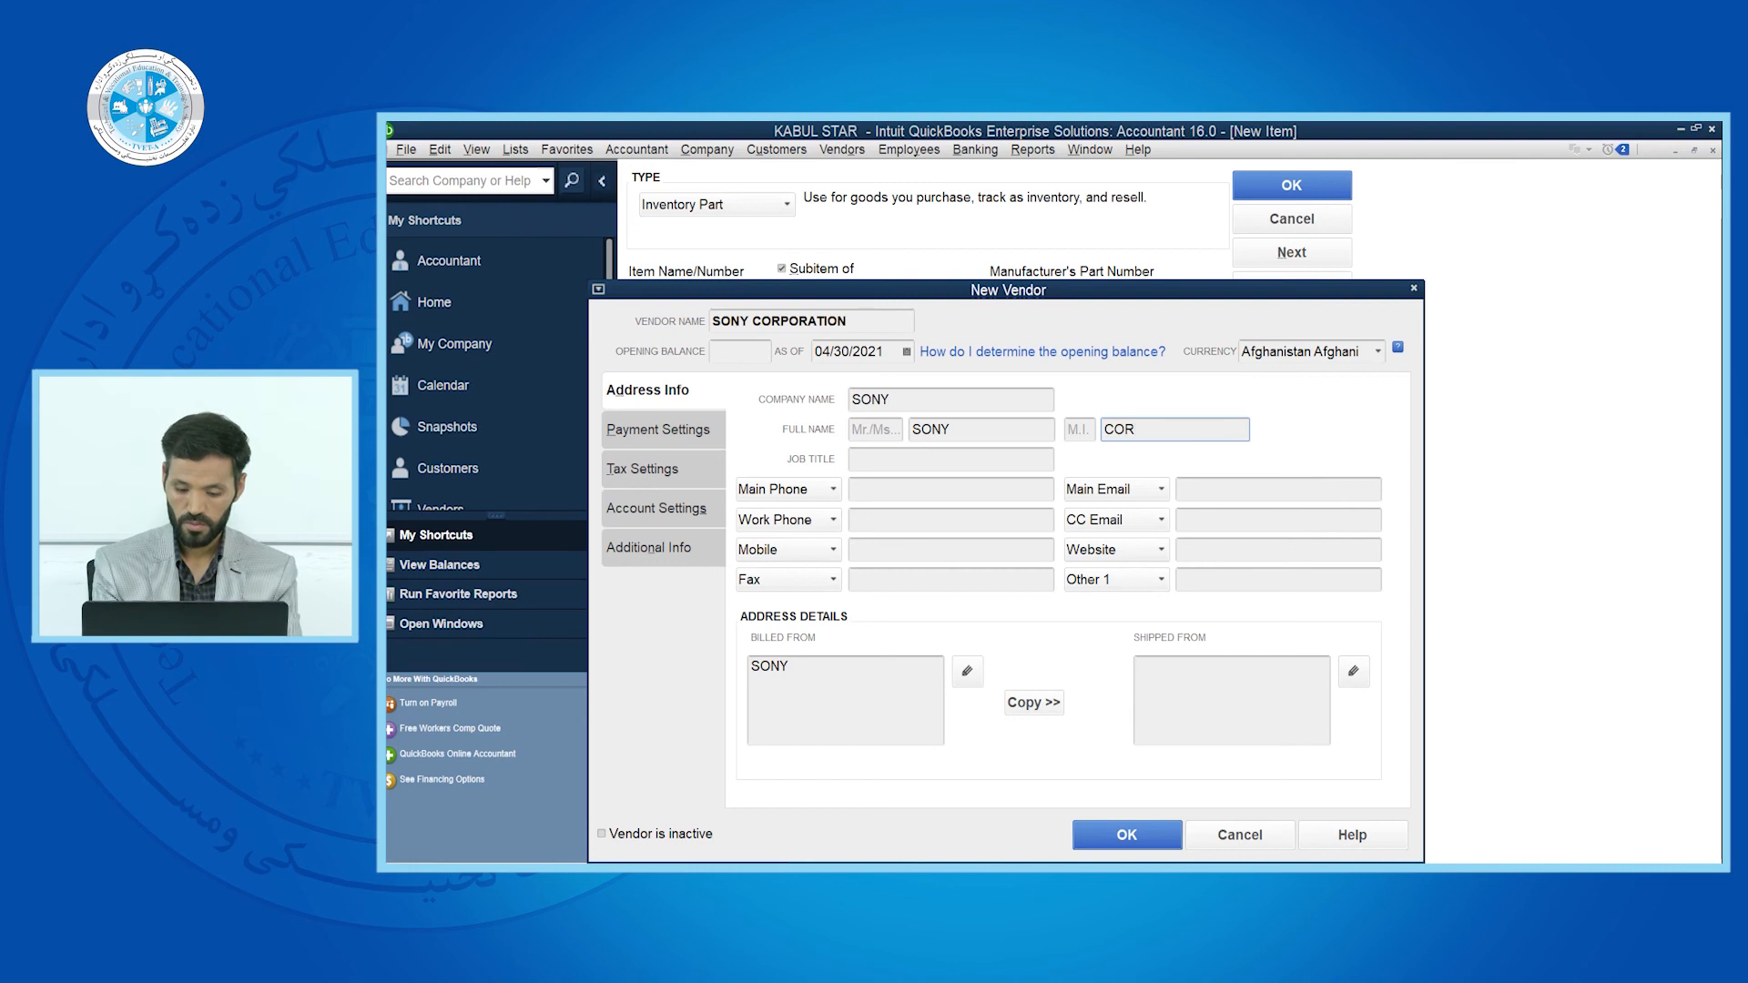
pyautogui.write('CORPO')
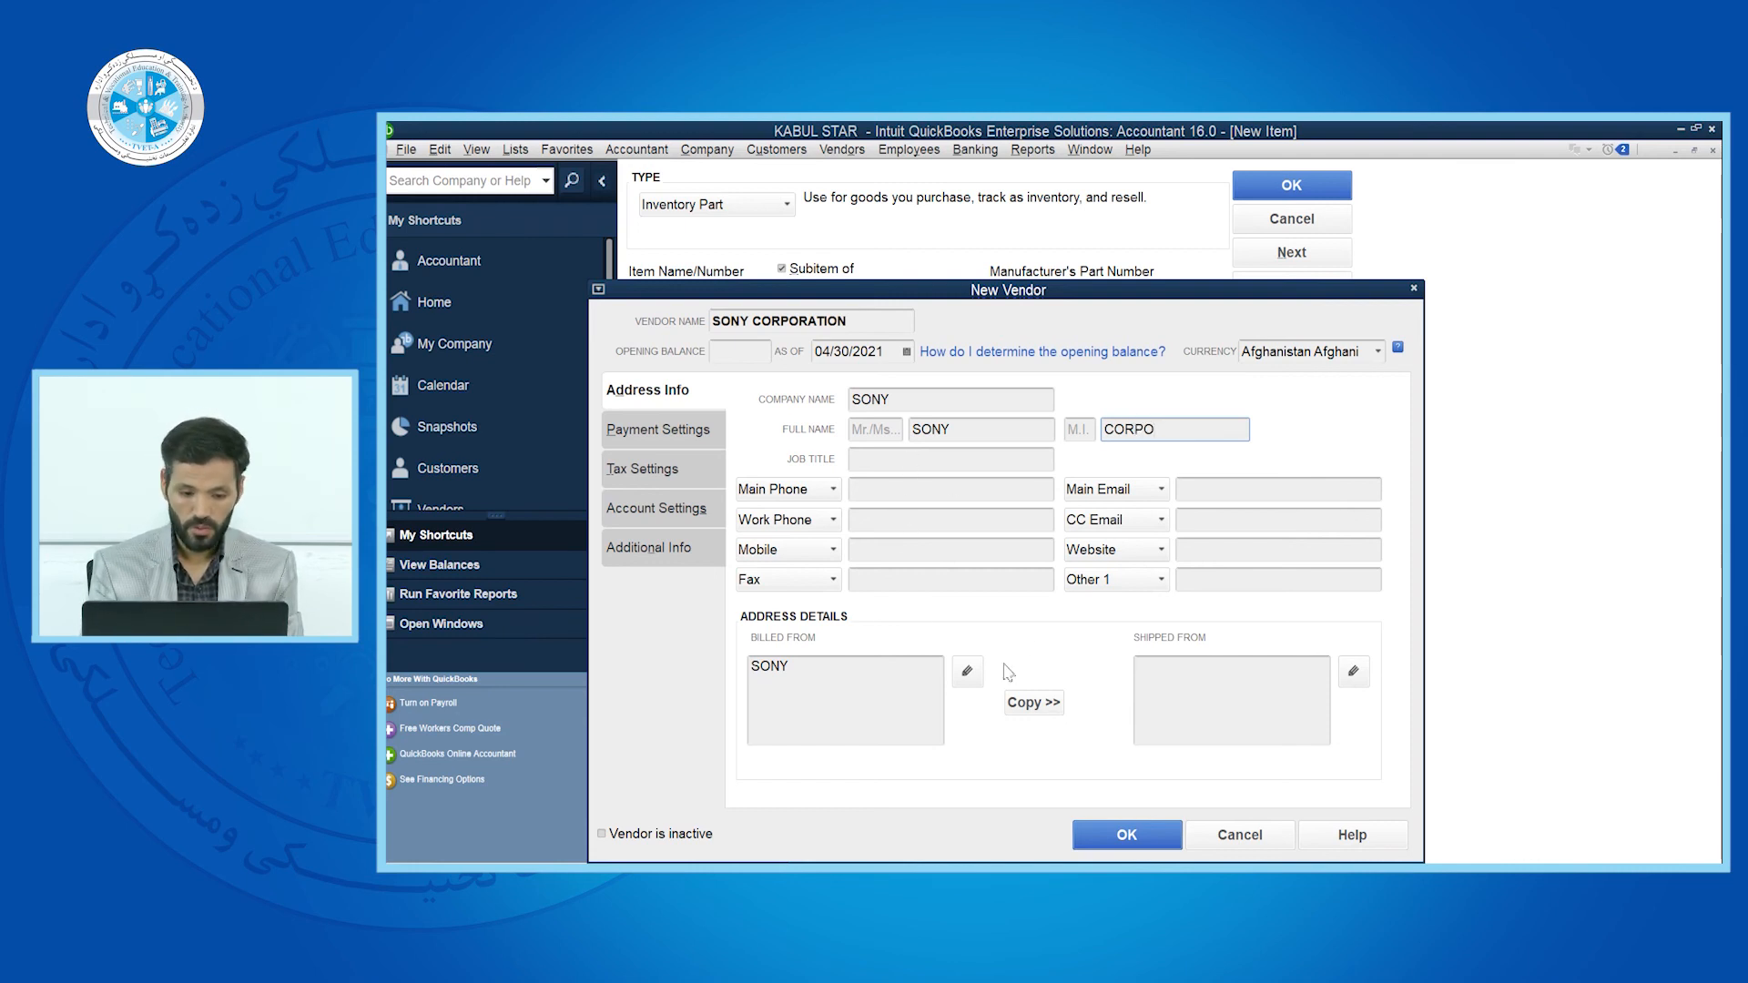
# Copy the SONY CORPORATION vendor's billing address to its shipping address and save the new vendor
pyautogui.click(883, 702)
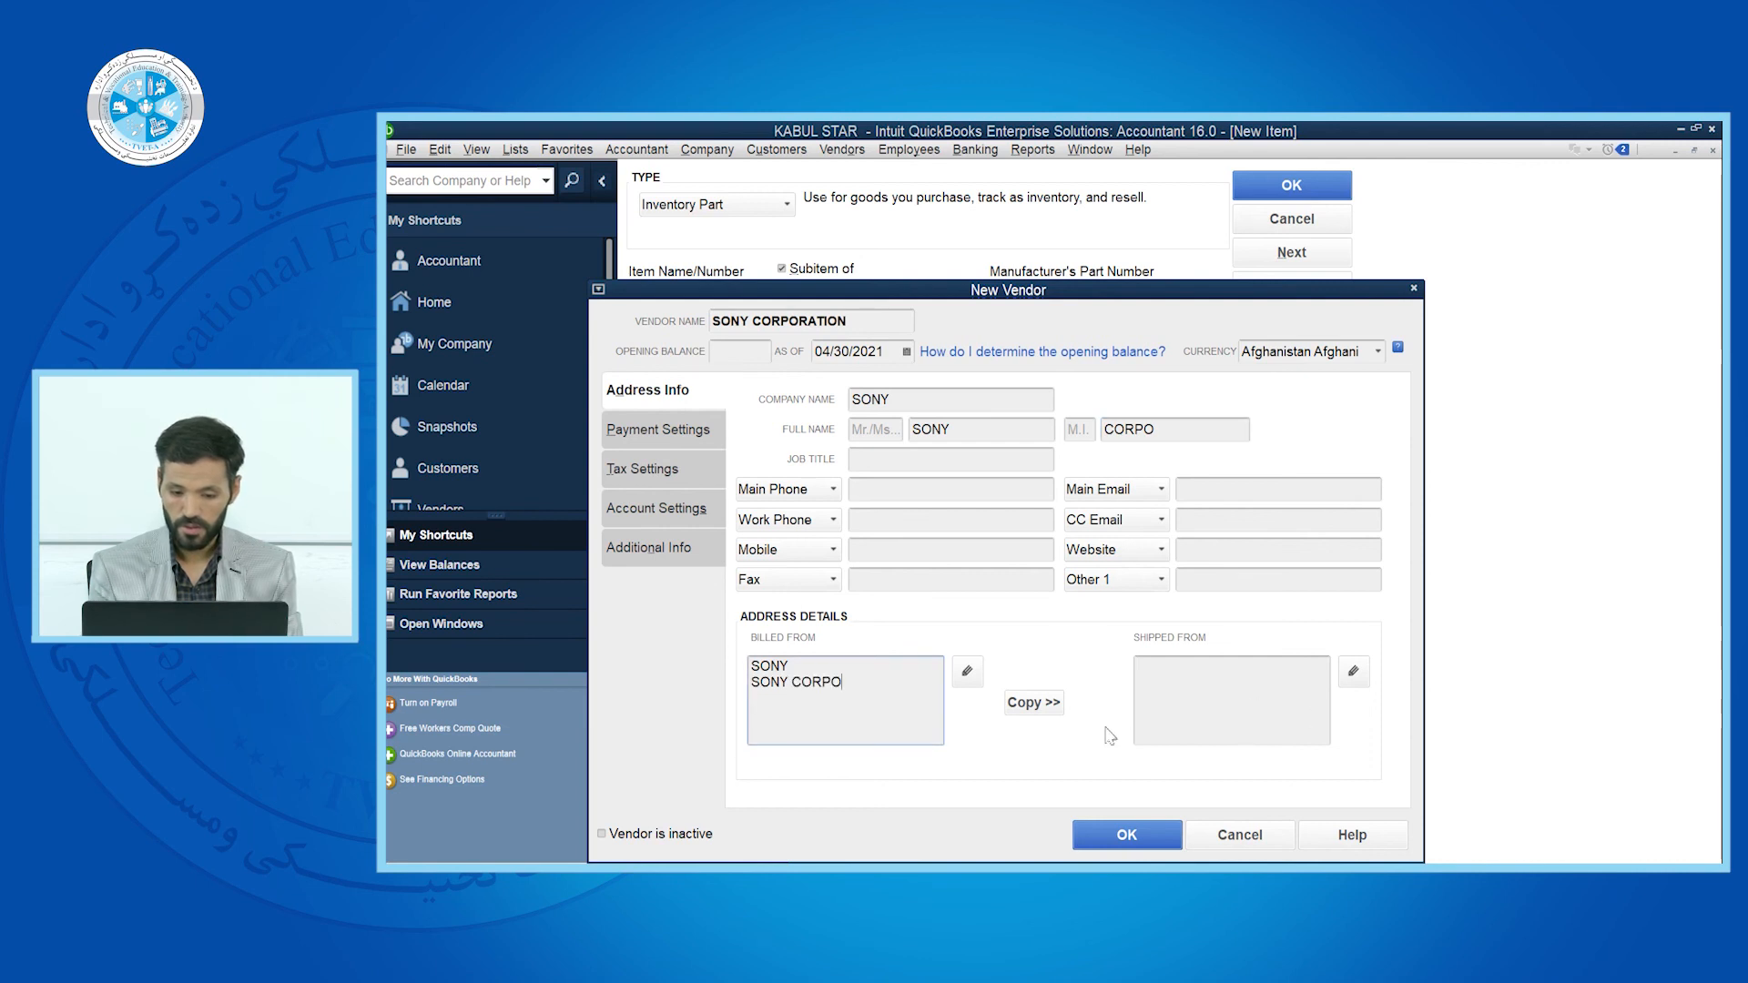
pyautogui.click(1036, 710)
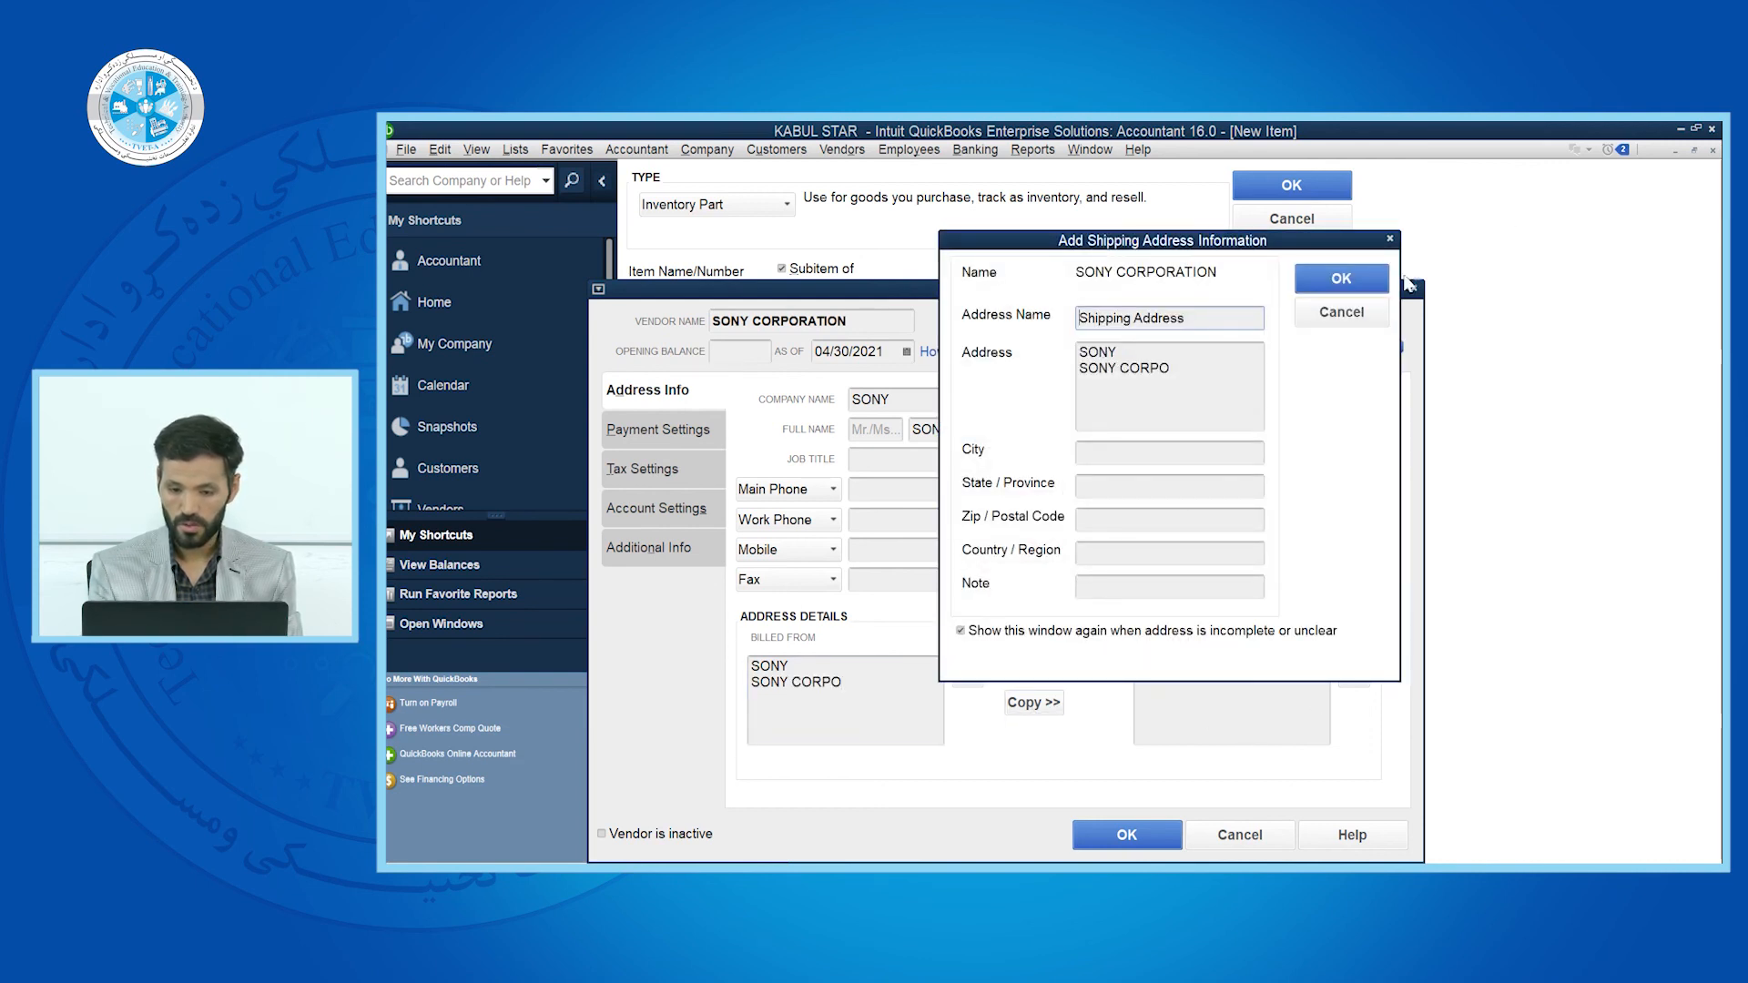
pyautogui.click(1337, 278)
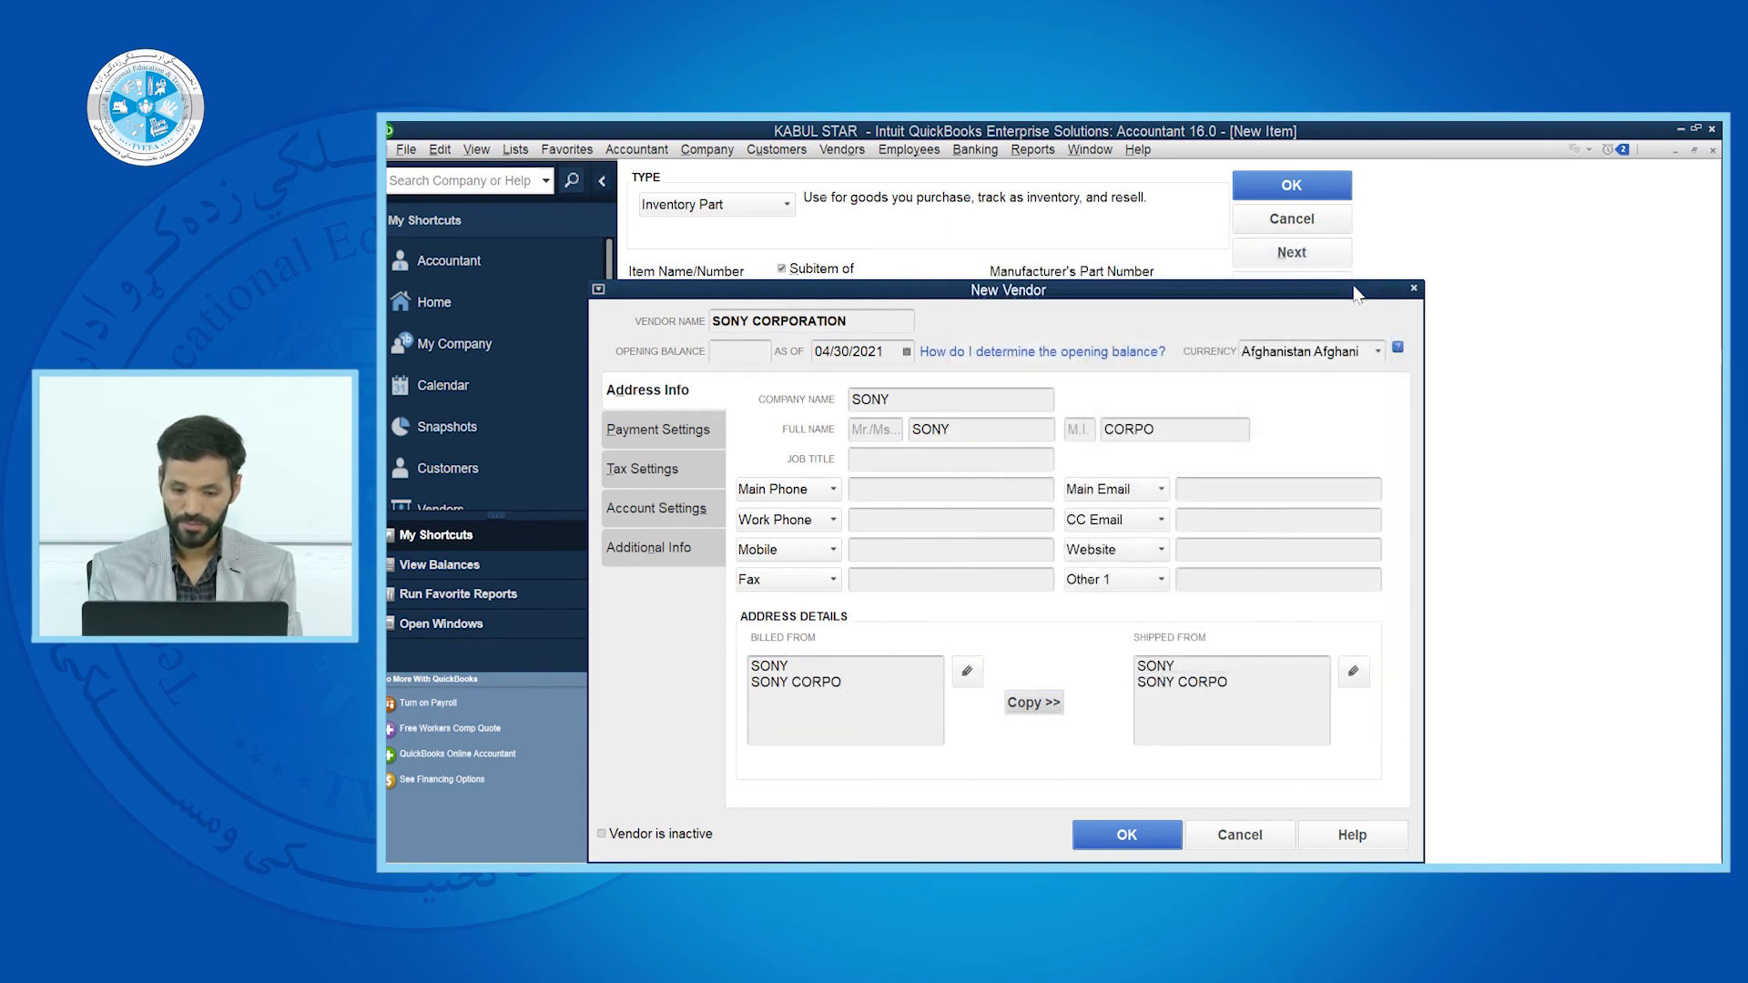
pyautogui.click(1123, 836)
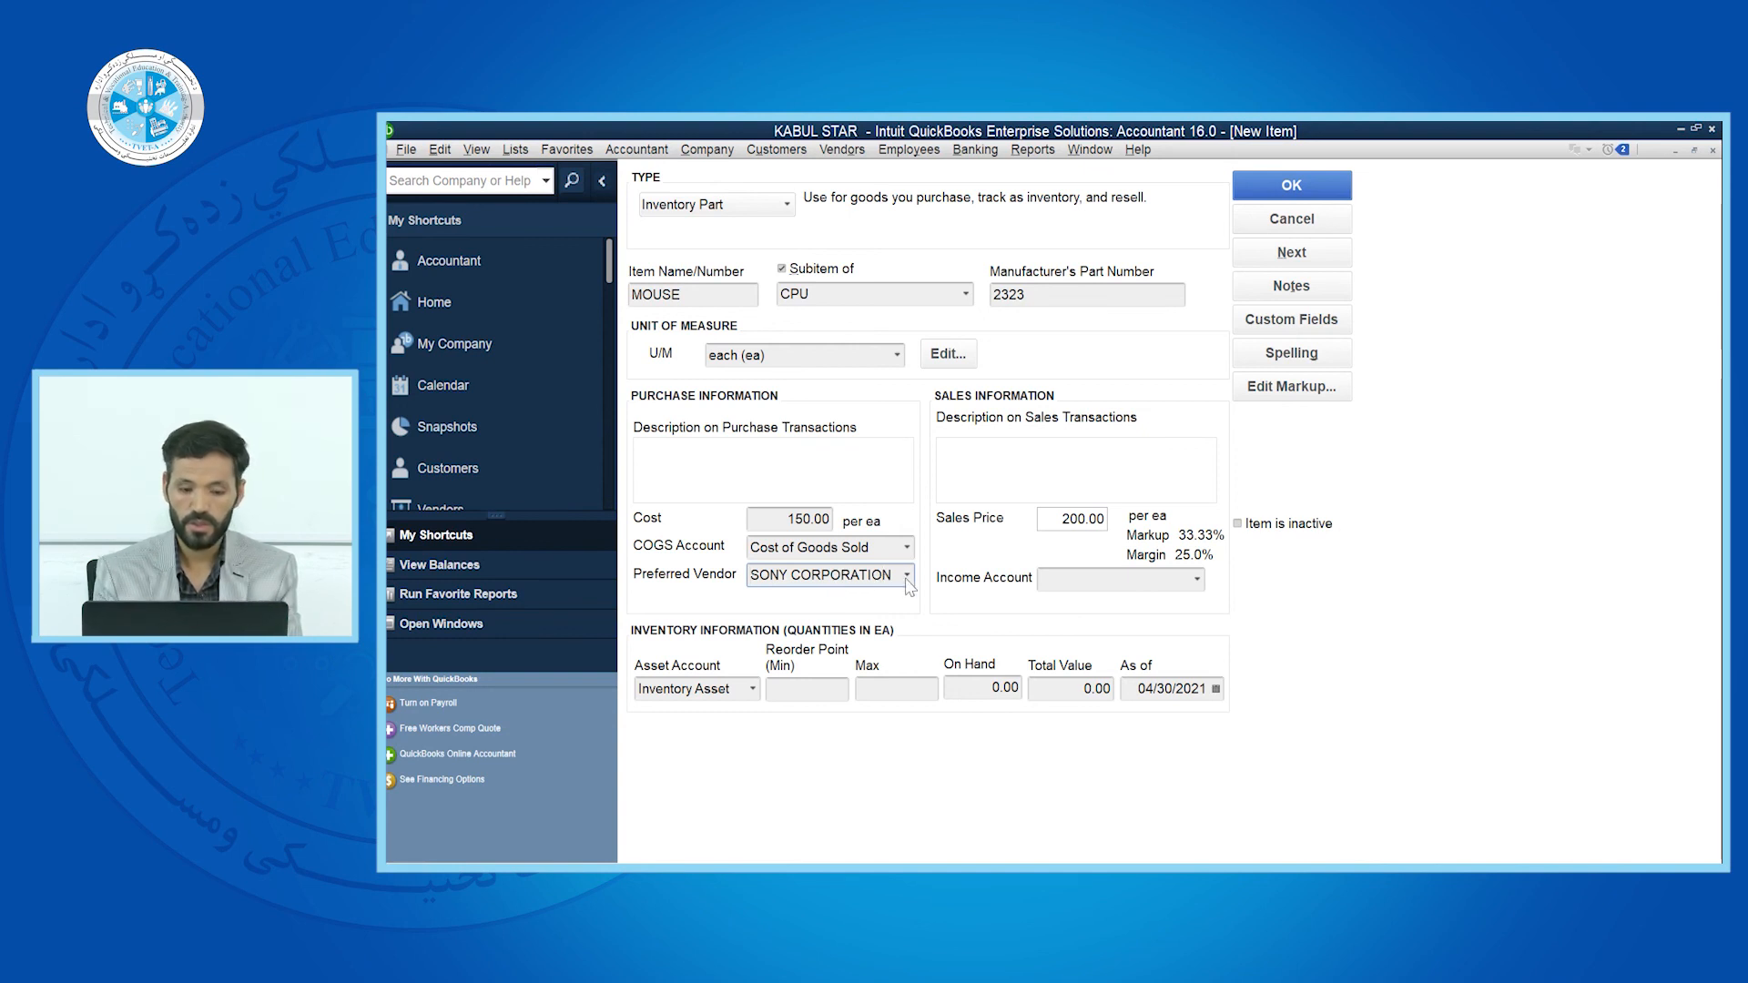
# Assign the income account IT SERVISE to the MOUSE item and set its reorder point to minimum 20 and maximum 40
pyautogui.click(1198, 580)
pyautogui.click(1092, 613)
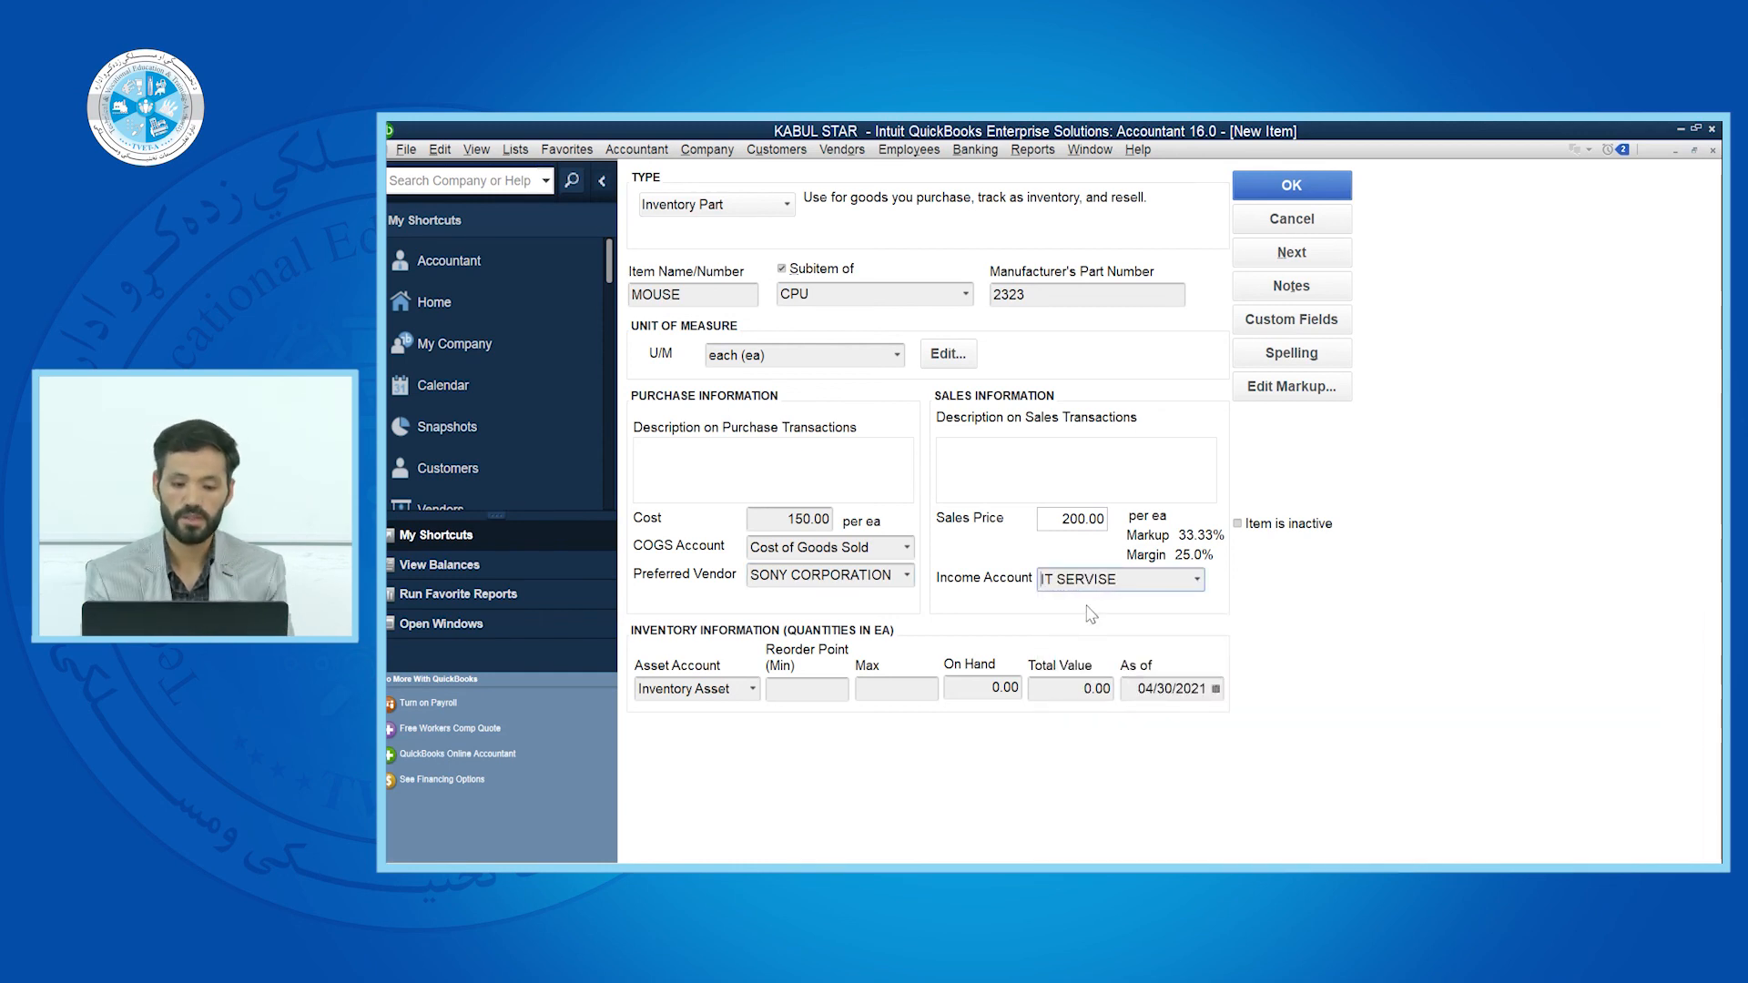
pyautogui.click(810, 690)
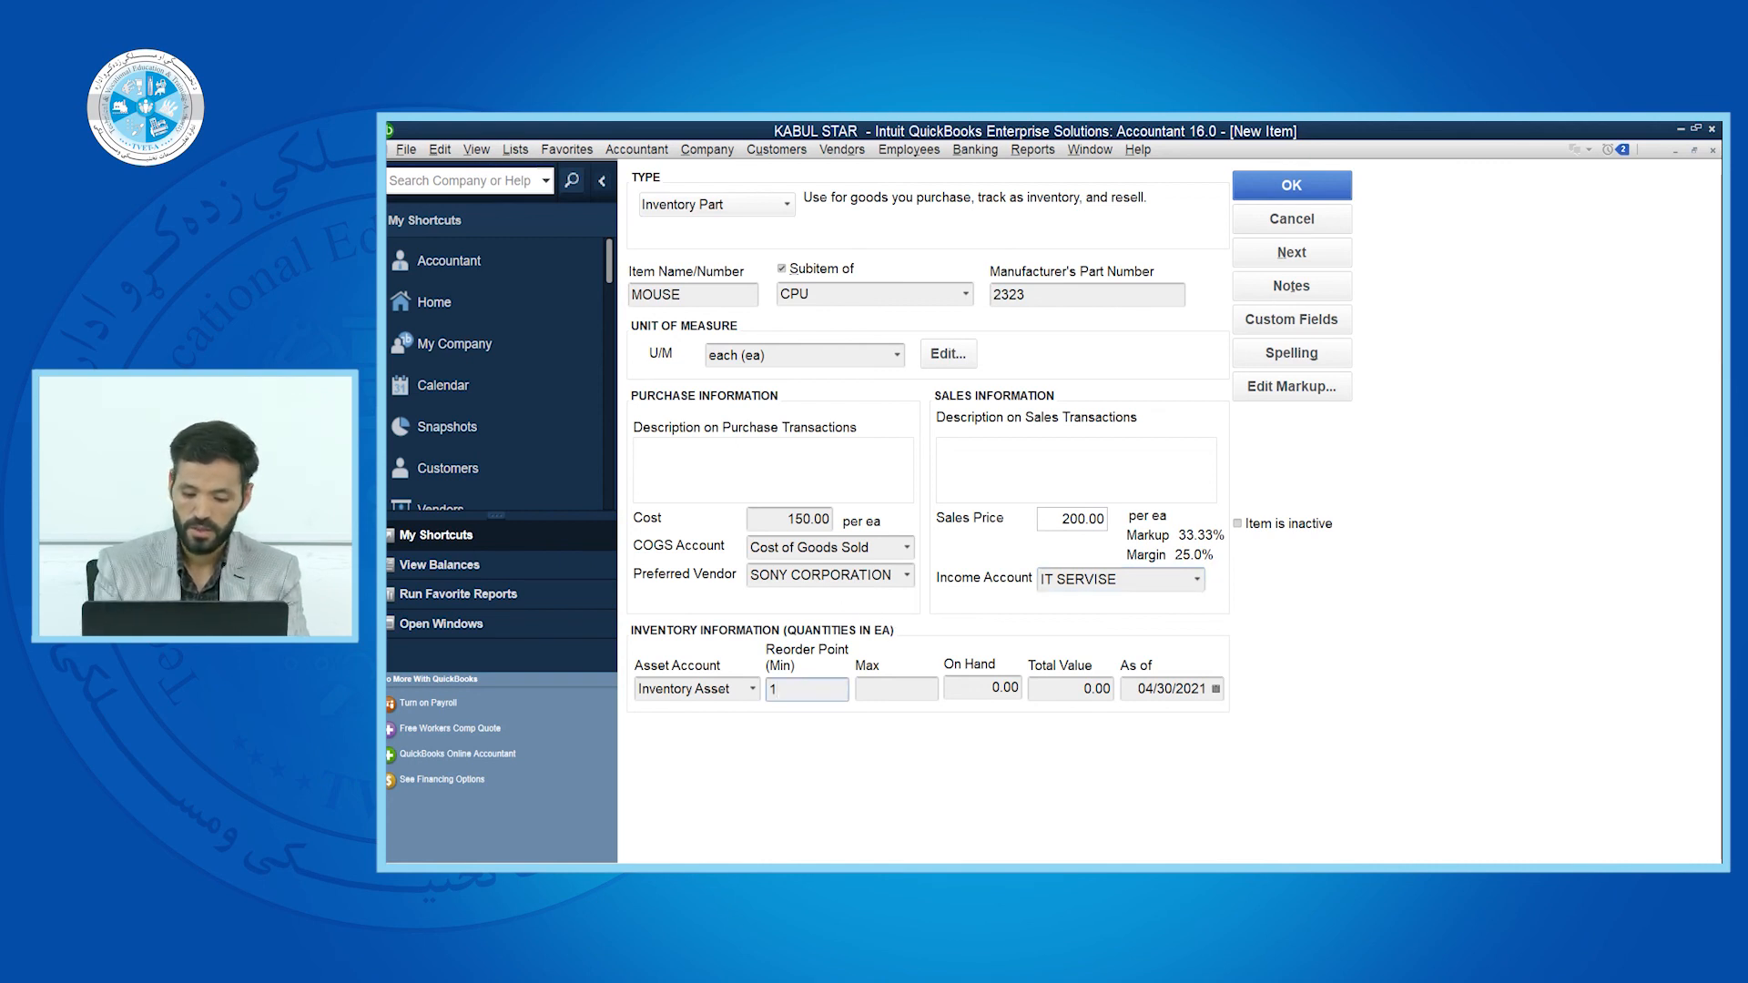
pyautogui.write('1')
pyautogui.press('BackSpace')
pyautogui.write('20')
pyautogui.press('Tab')
pyautogui.write('4')
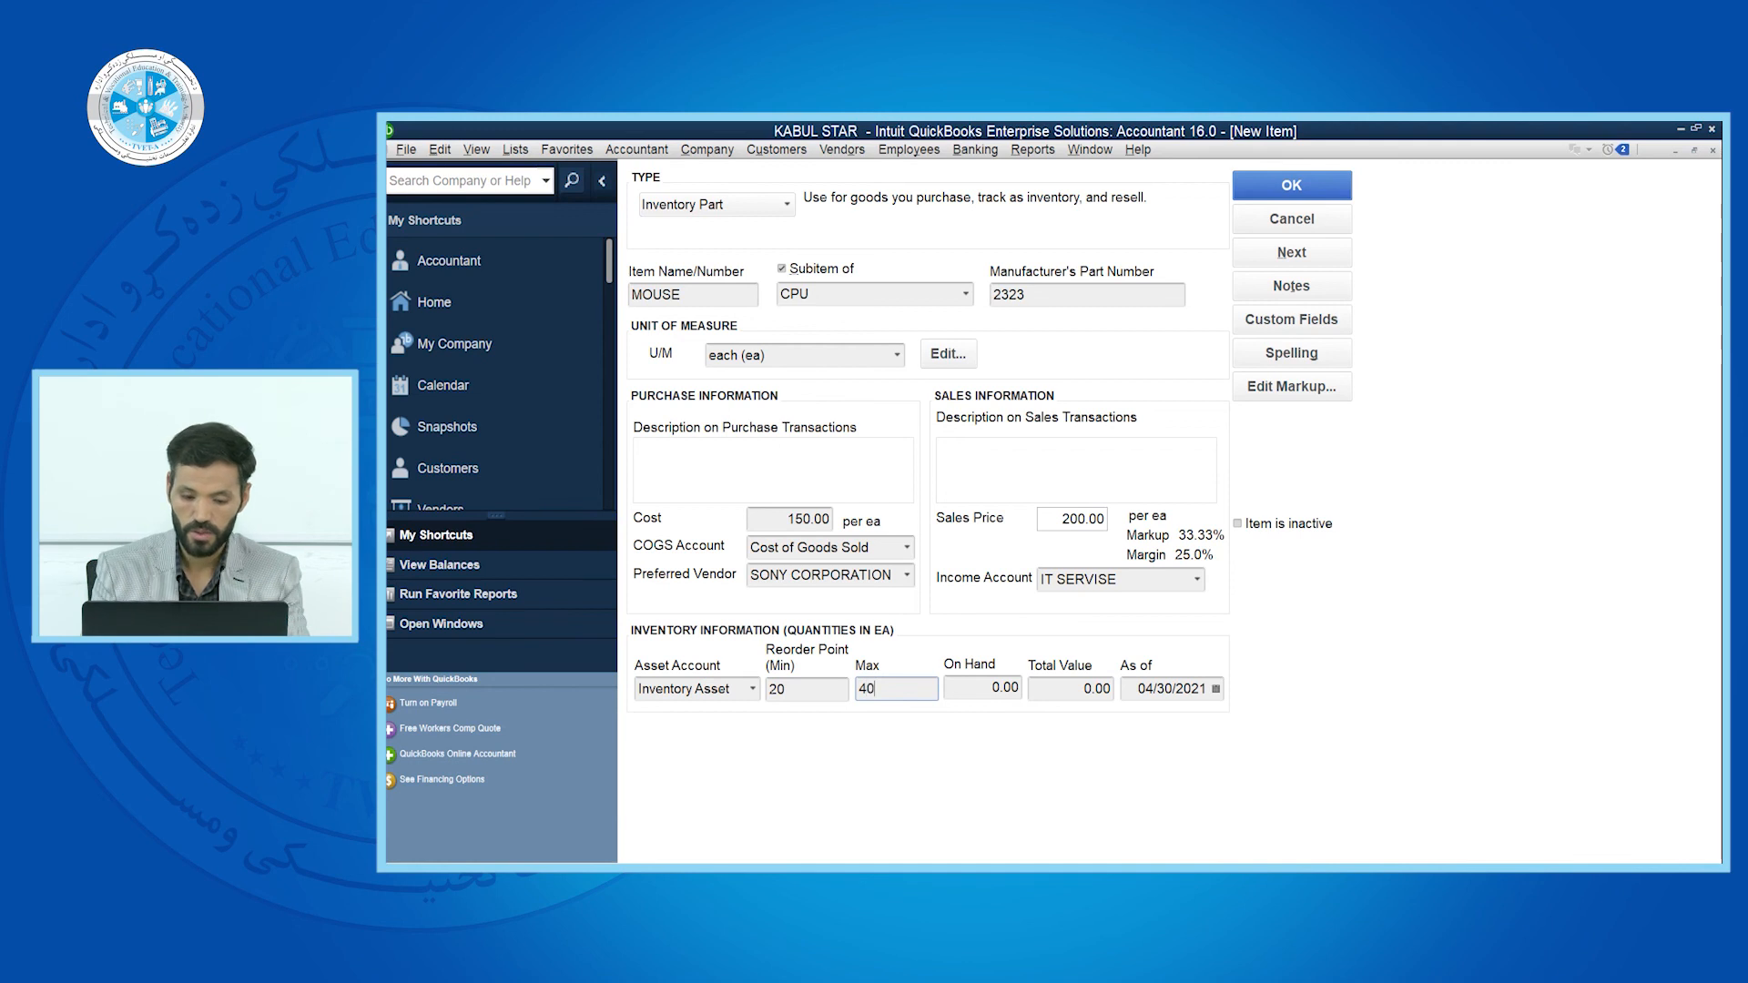
# Set the MOUSE item's on-hand quantity to 800 as of 04/26/2021 and save the item
pyautogui.click(980, 689)
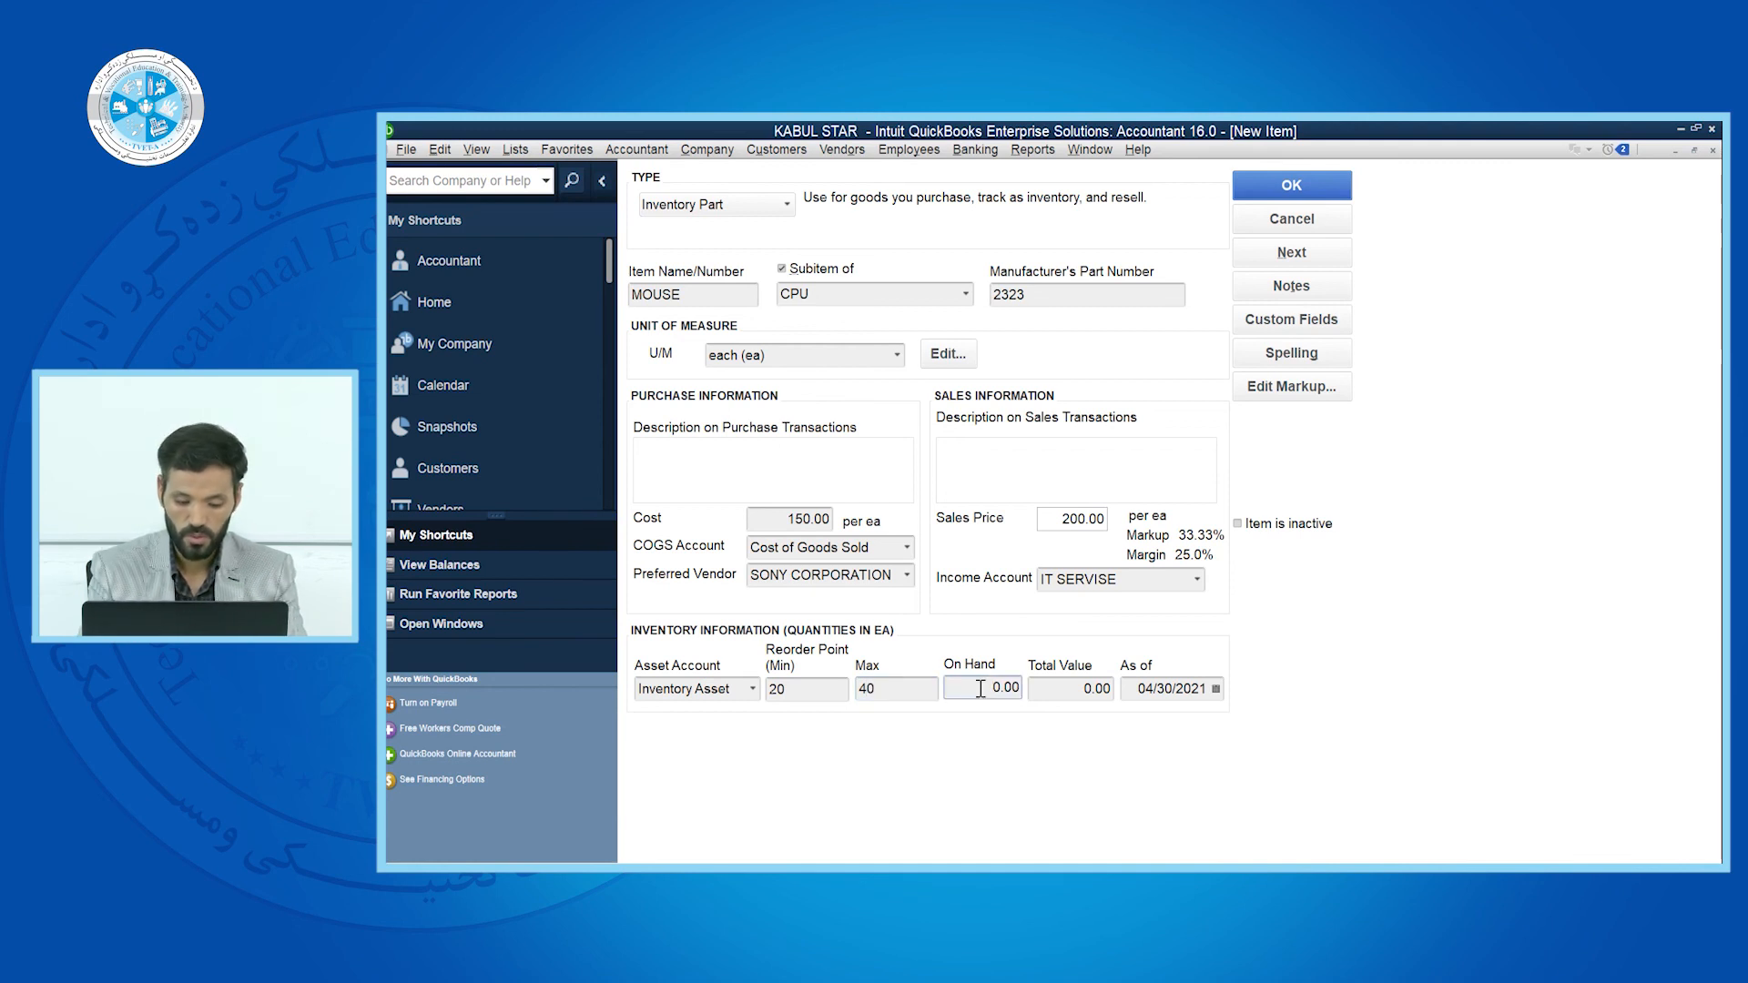
pyautogui.write('80')
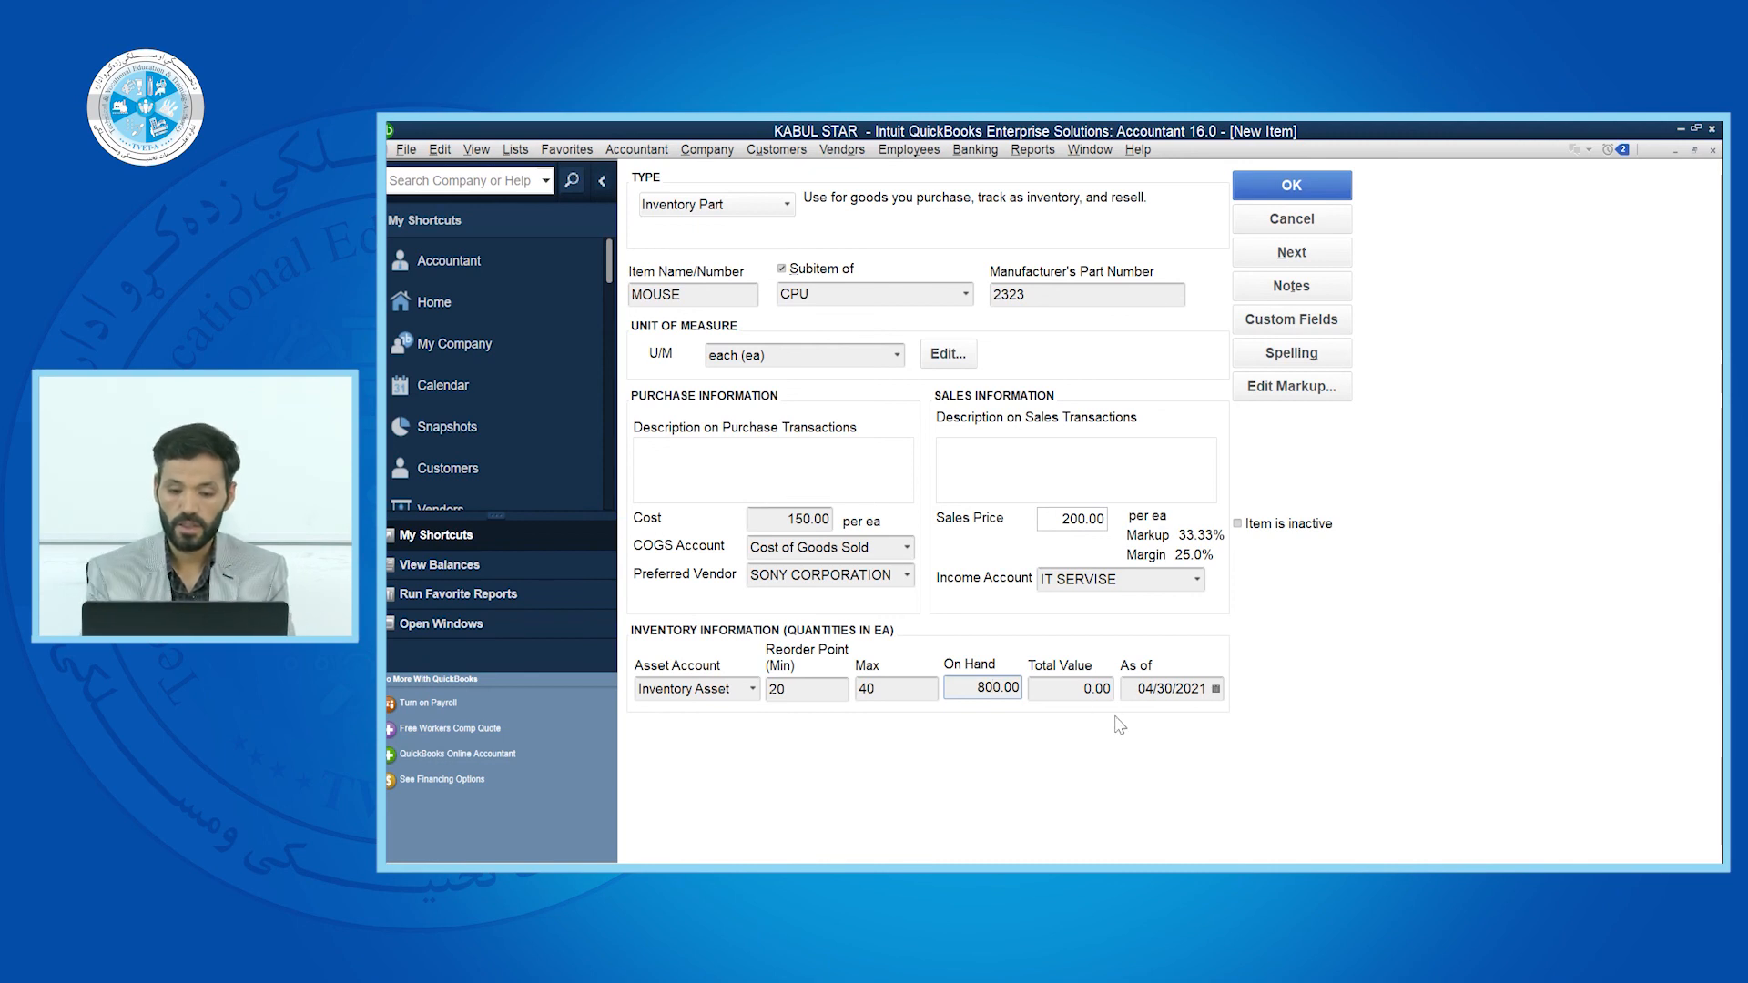
pyautogui.click(1135, 690)
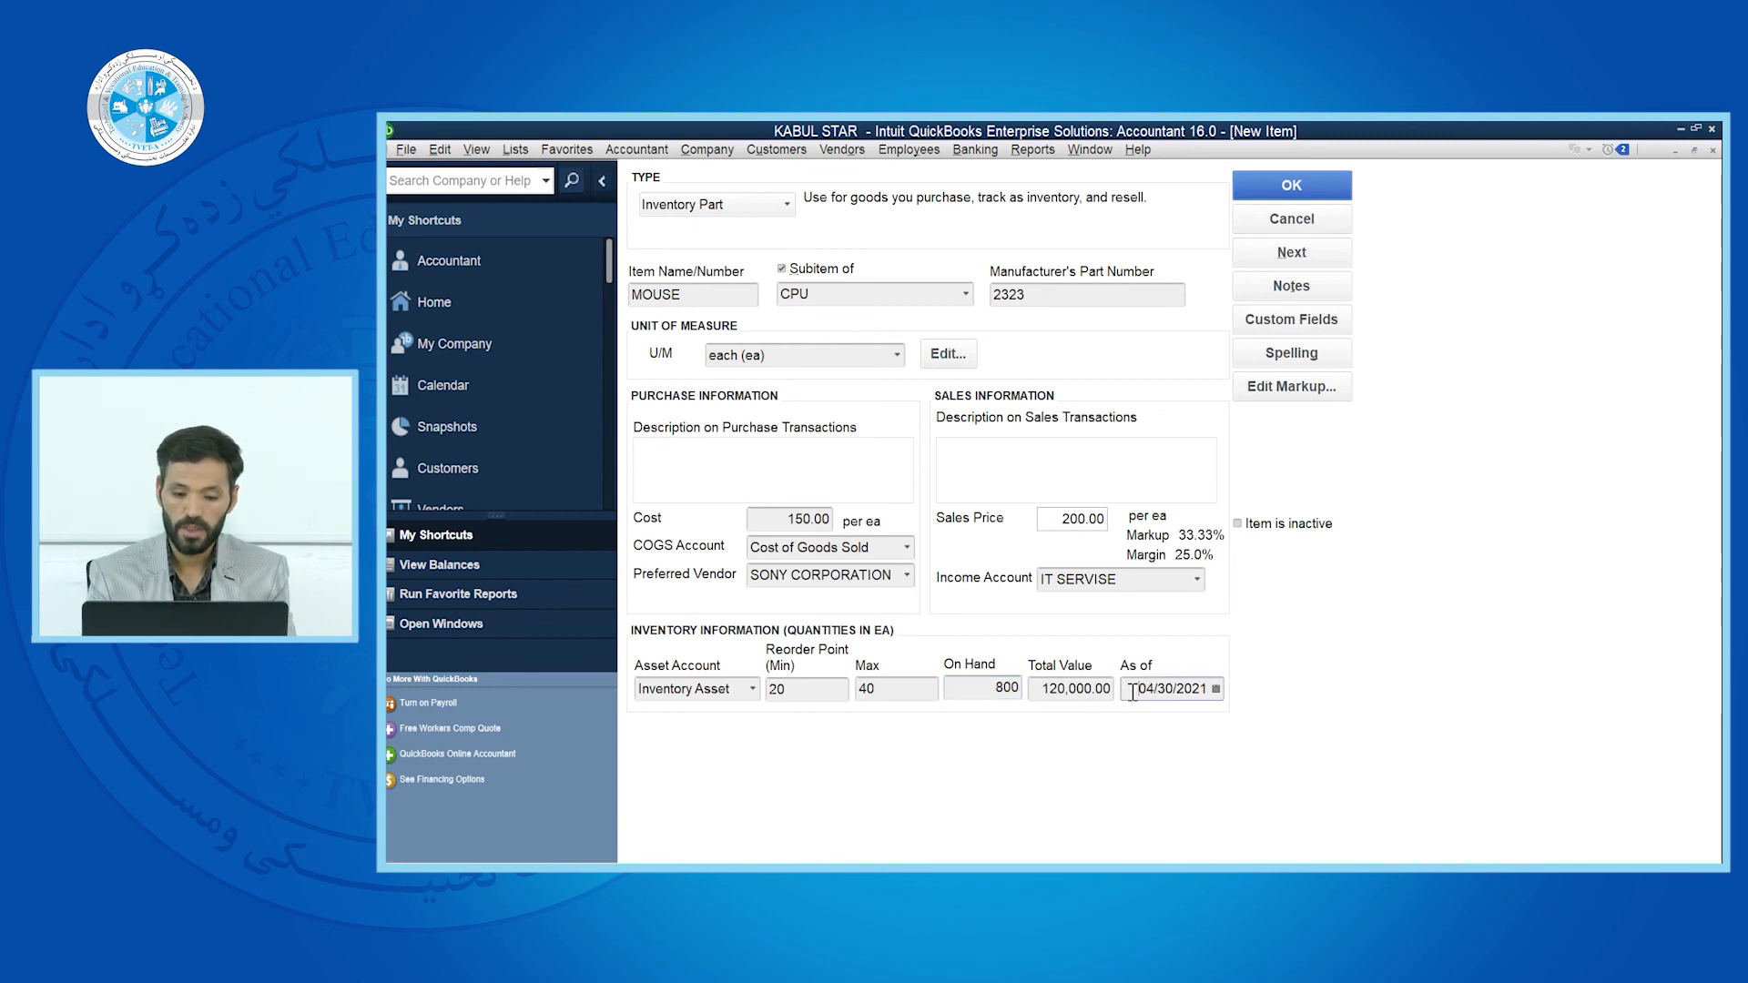
pyautogui.click(1216, 690)
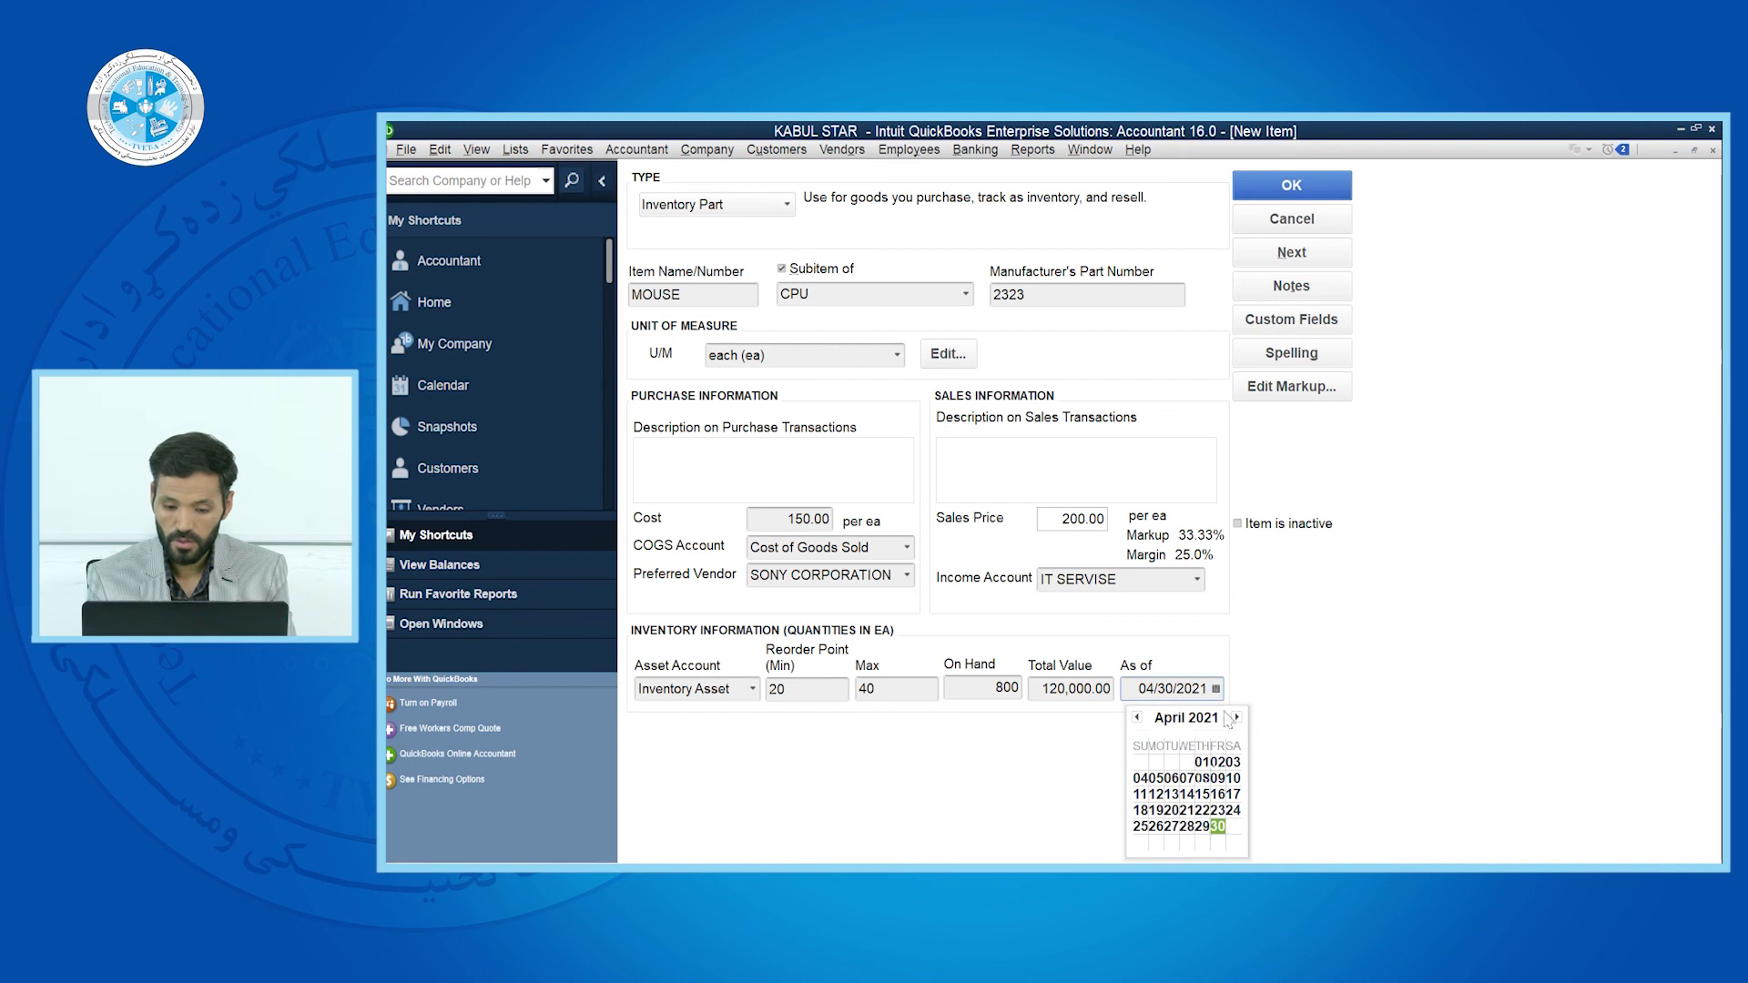
pyautogui.click(1156, 826)
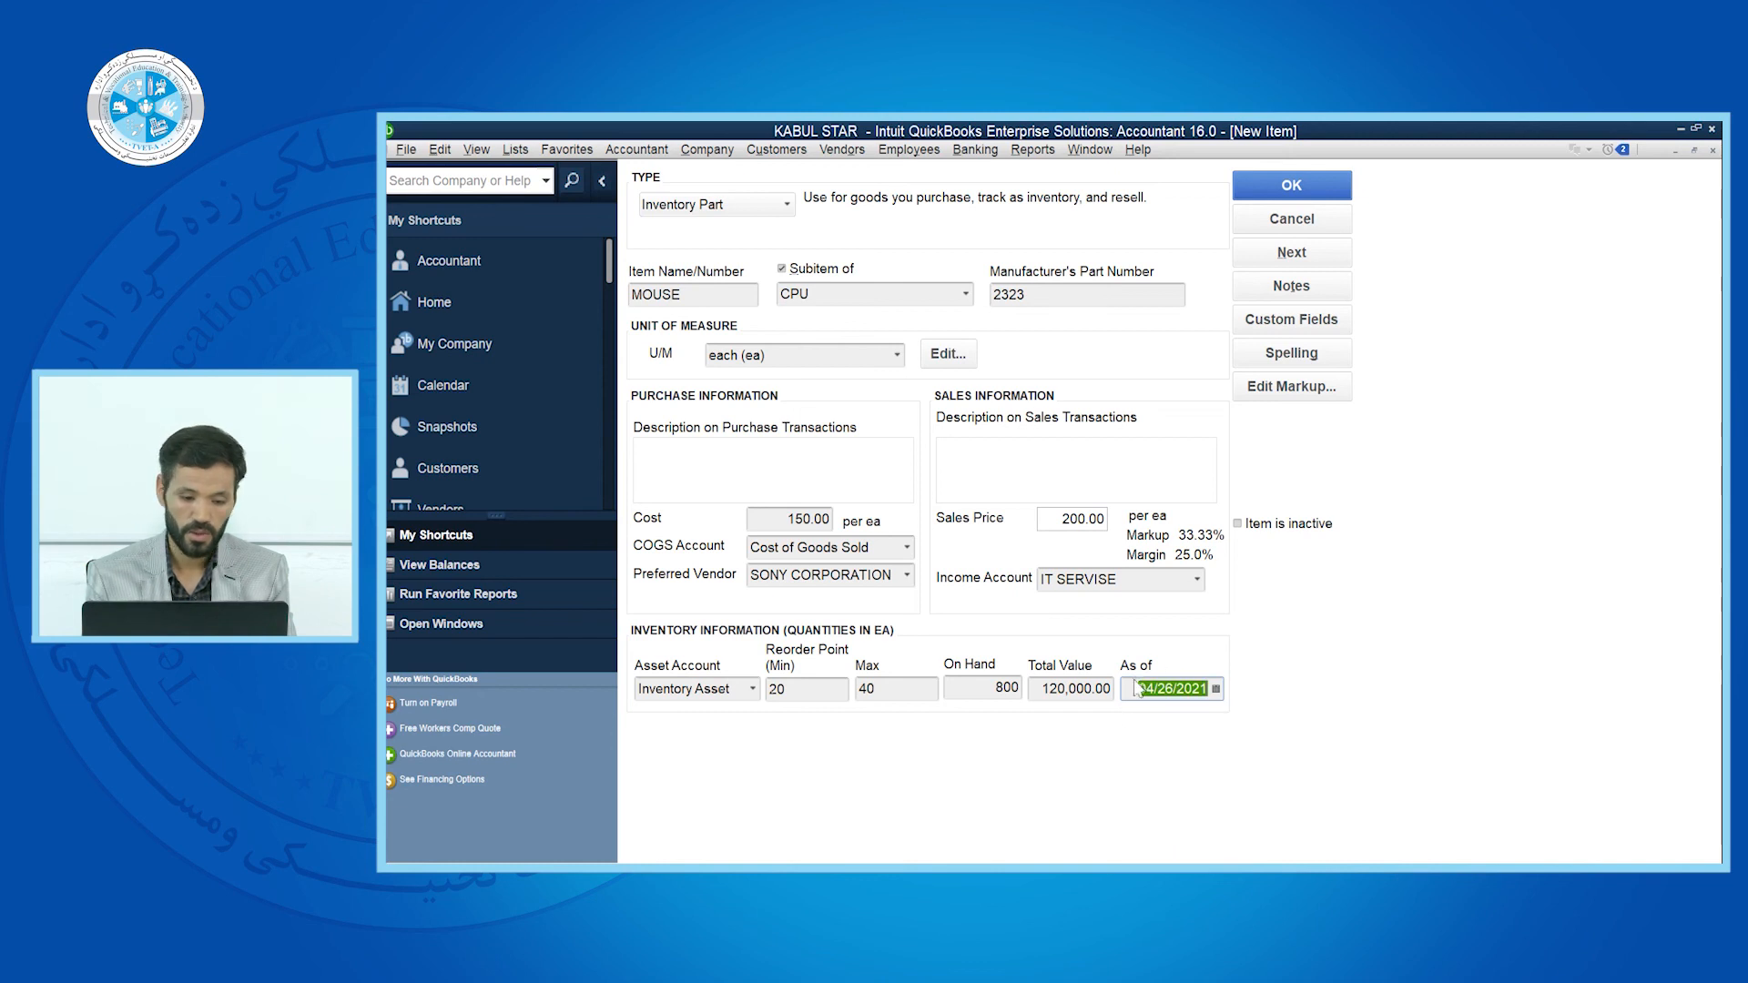
pyautogui.click(1289, 187)
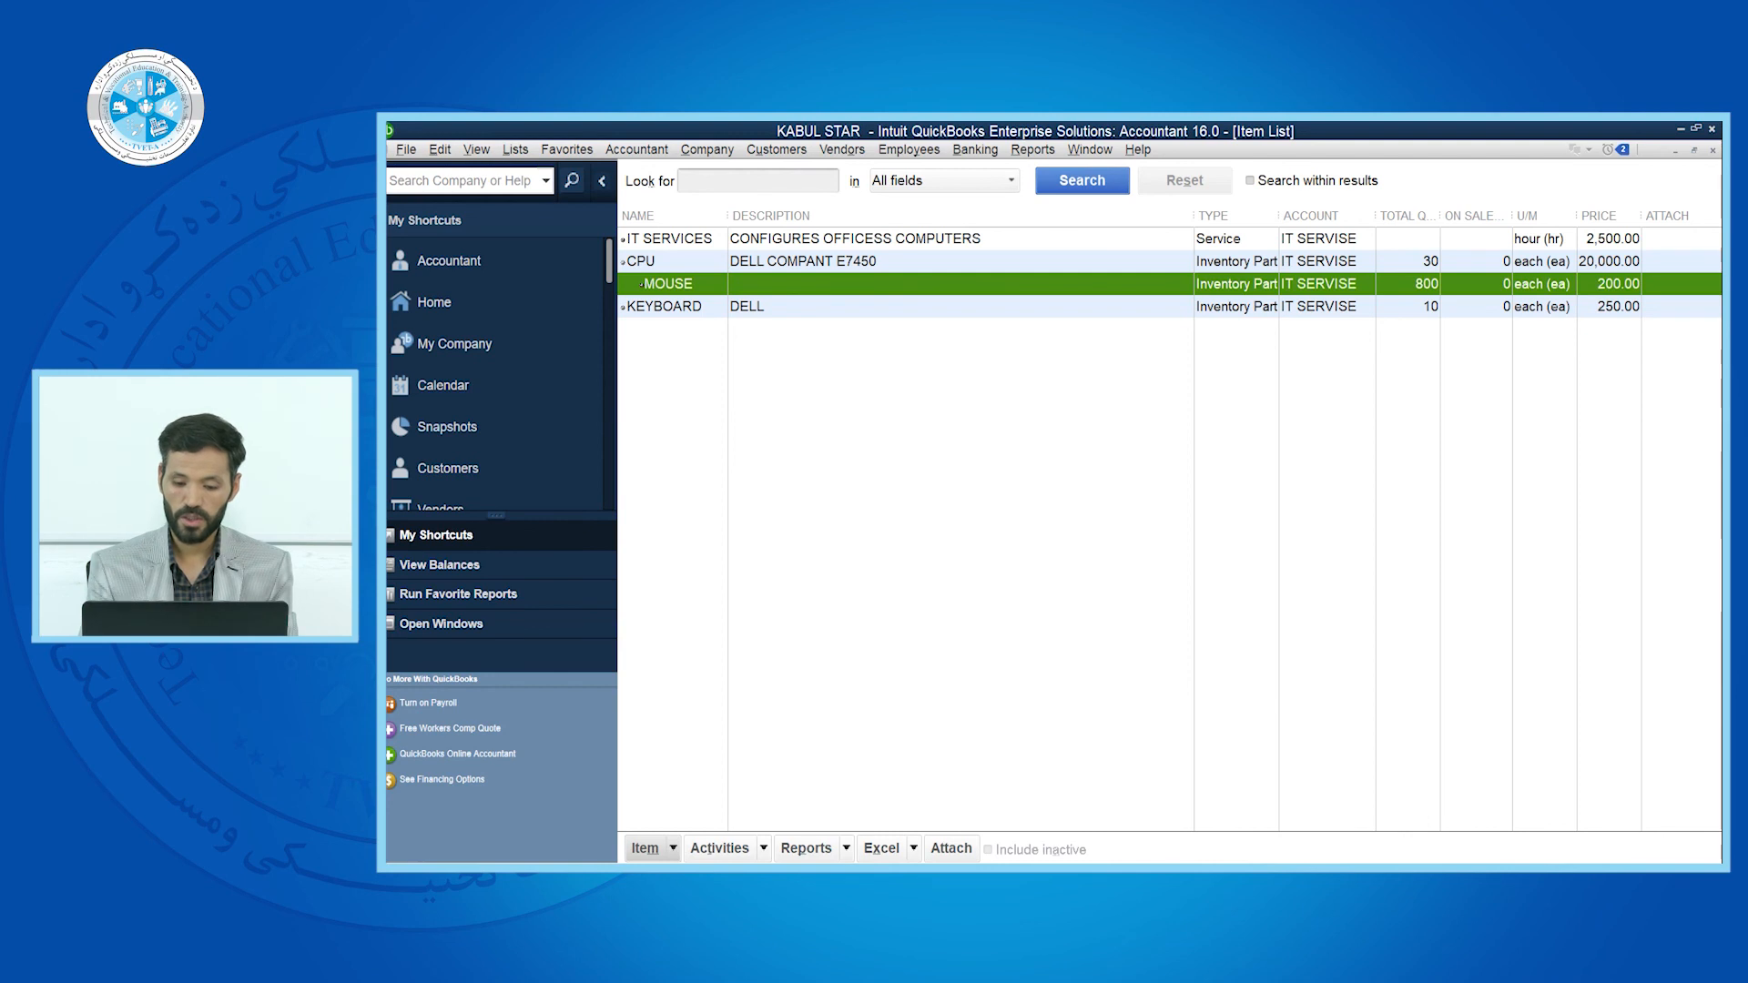
pyautogui.hotkey('alt', 'Tab')
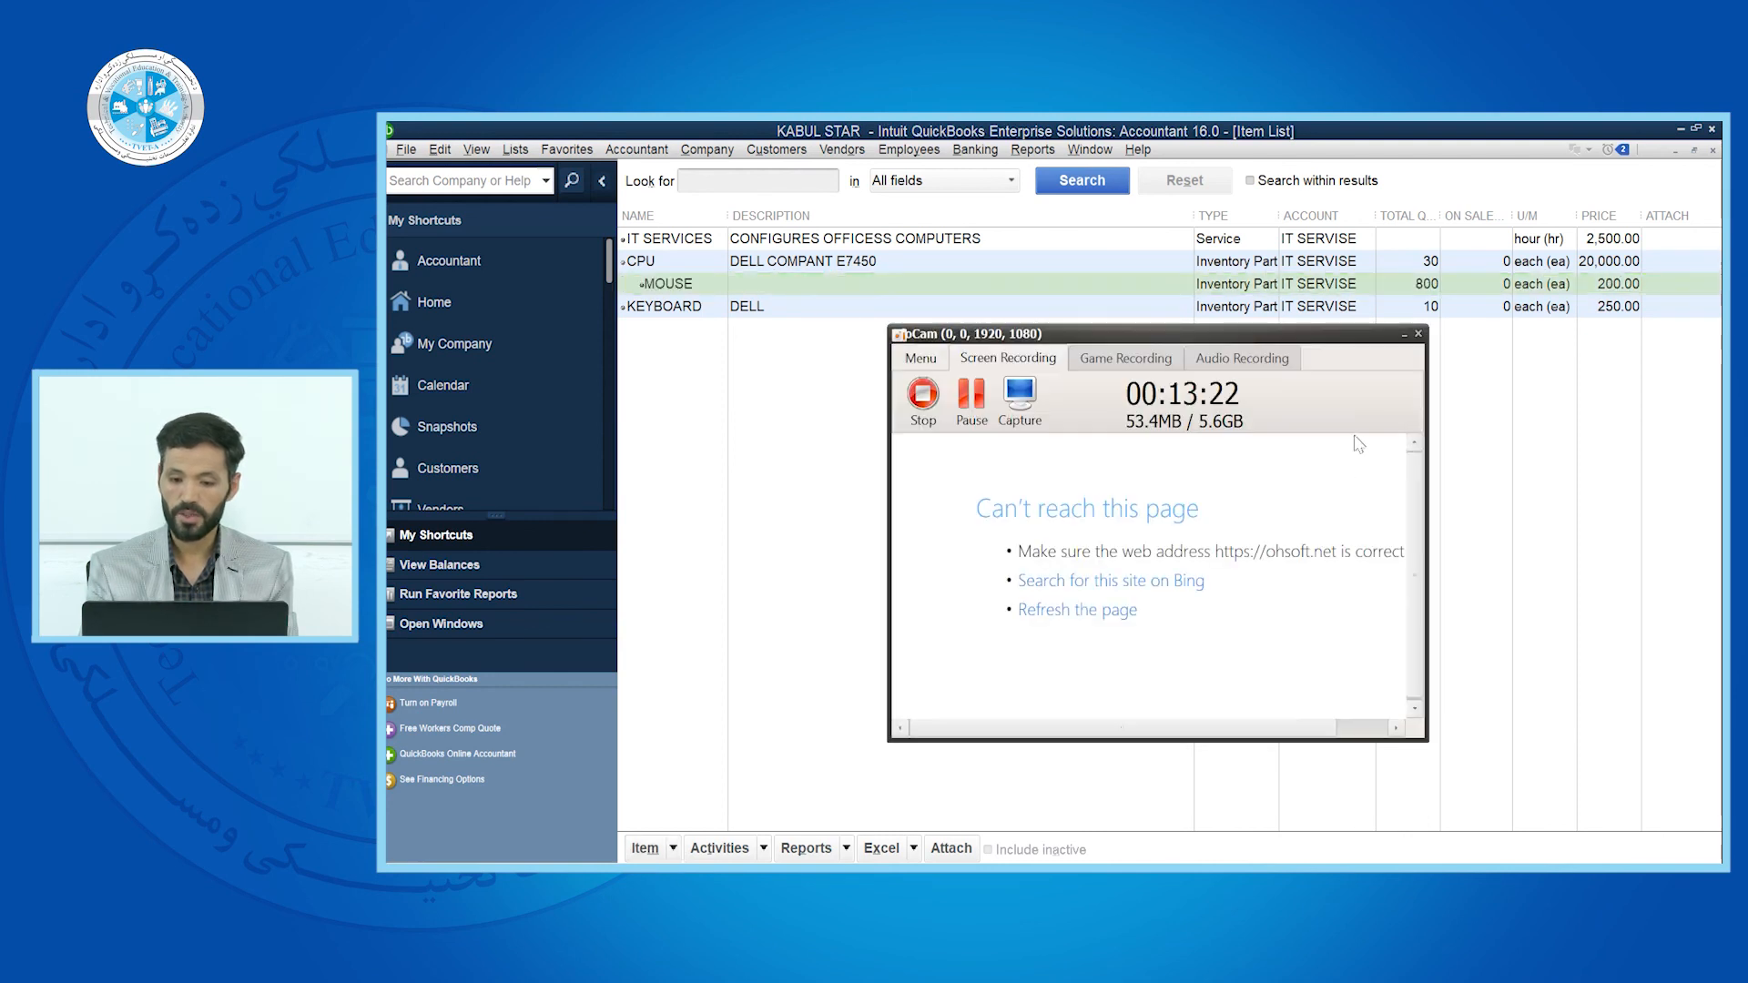
pyautogui.click(1406, 335)
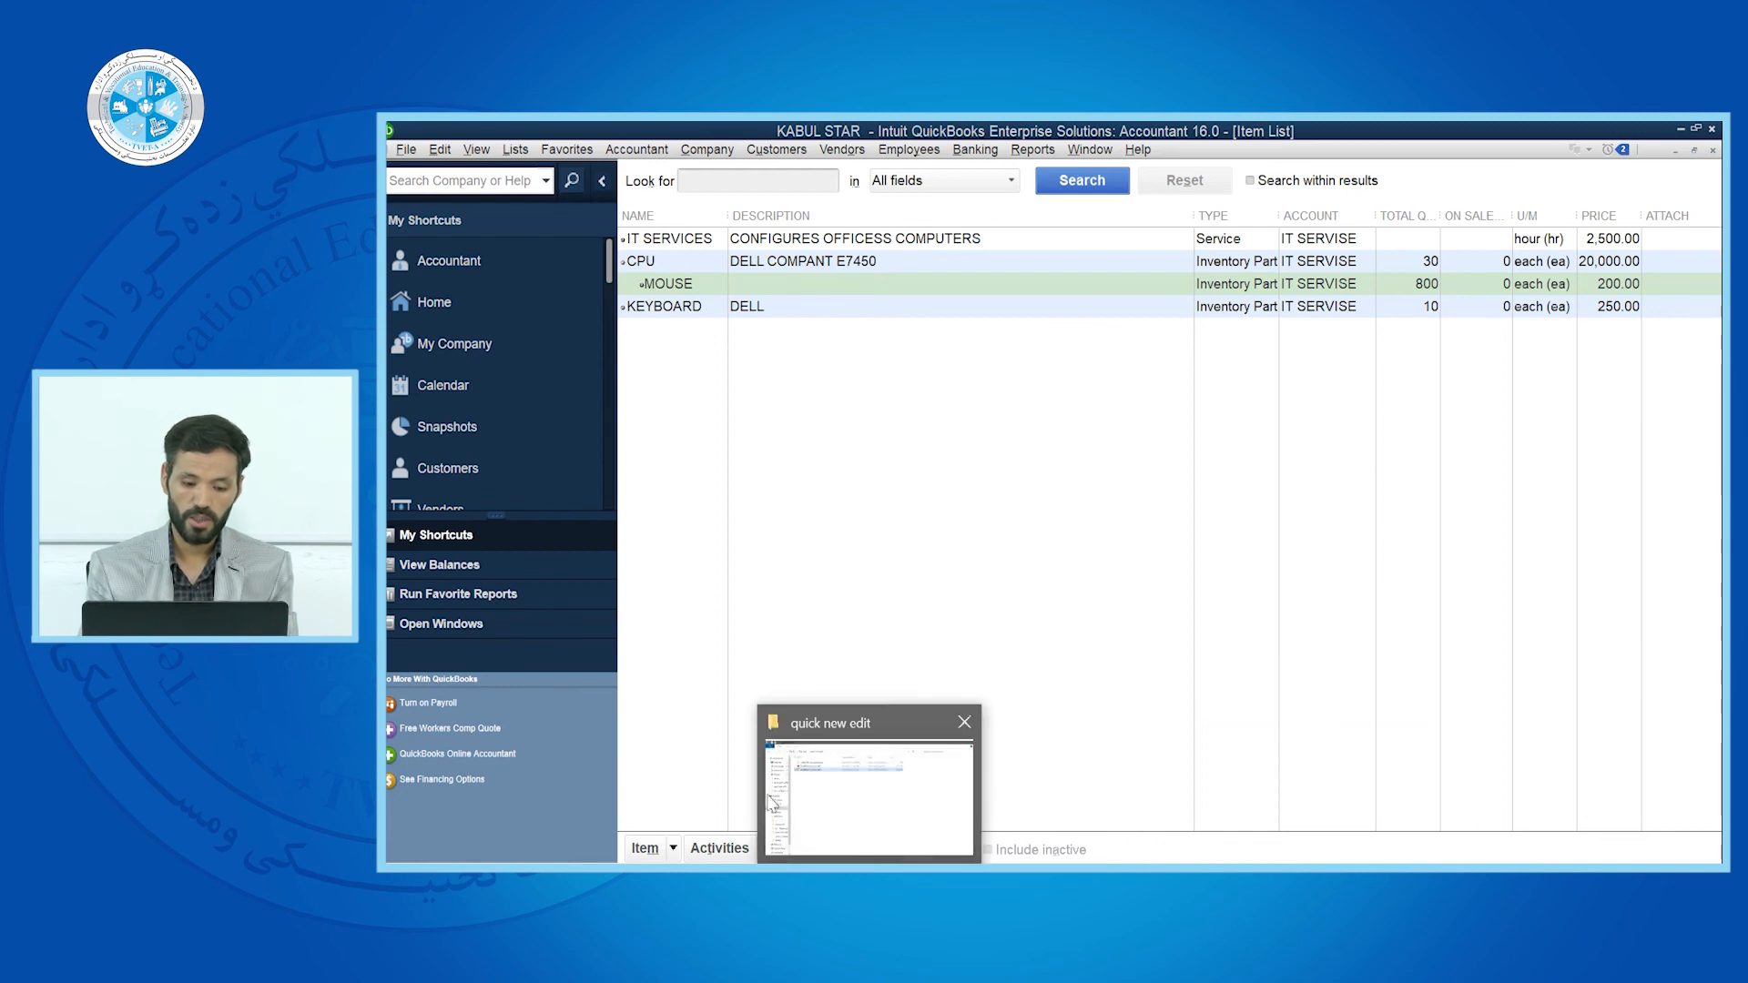
# Start creating another new item in the item list
pyautogui.click(674, 849)
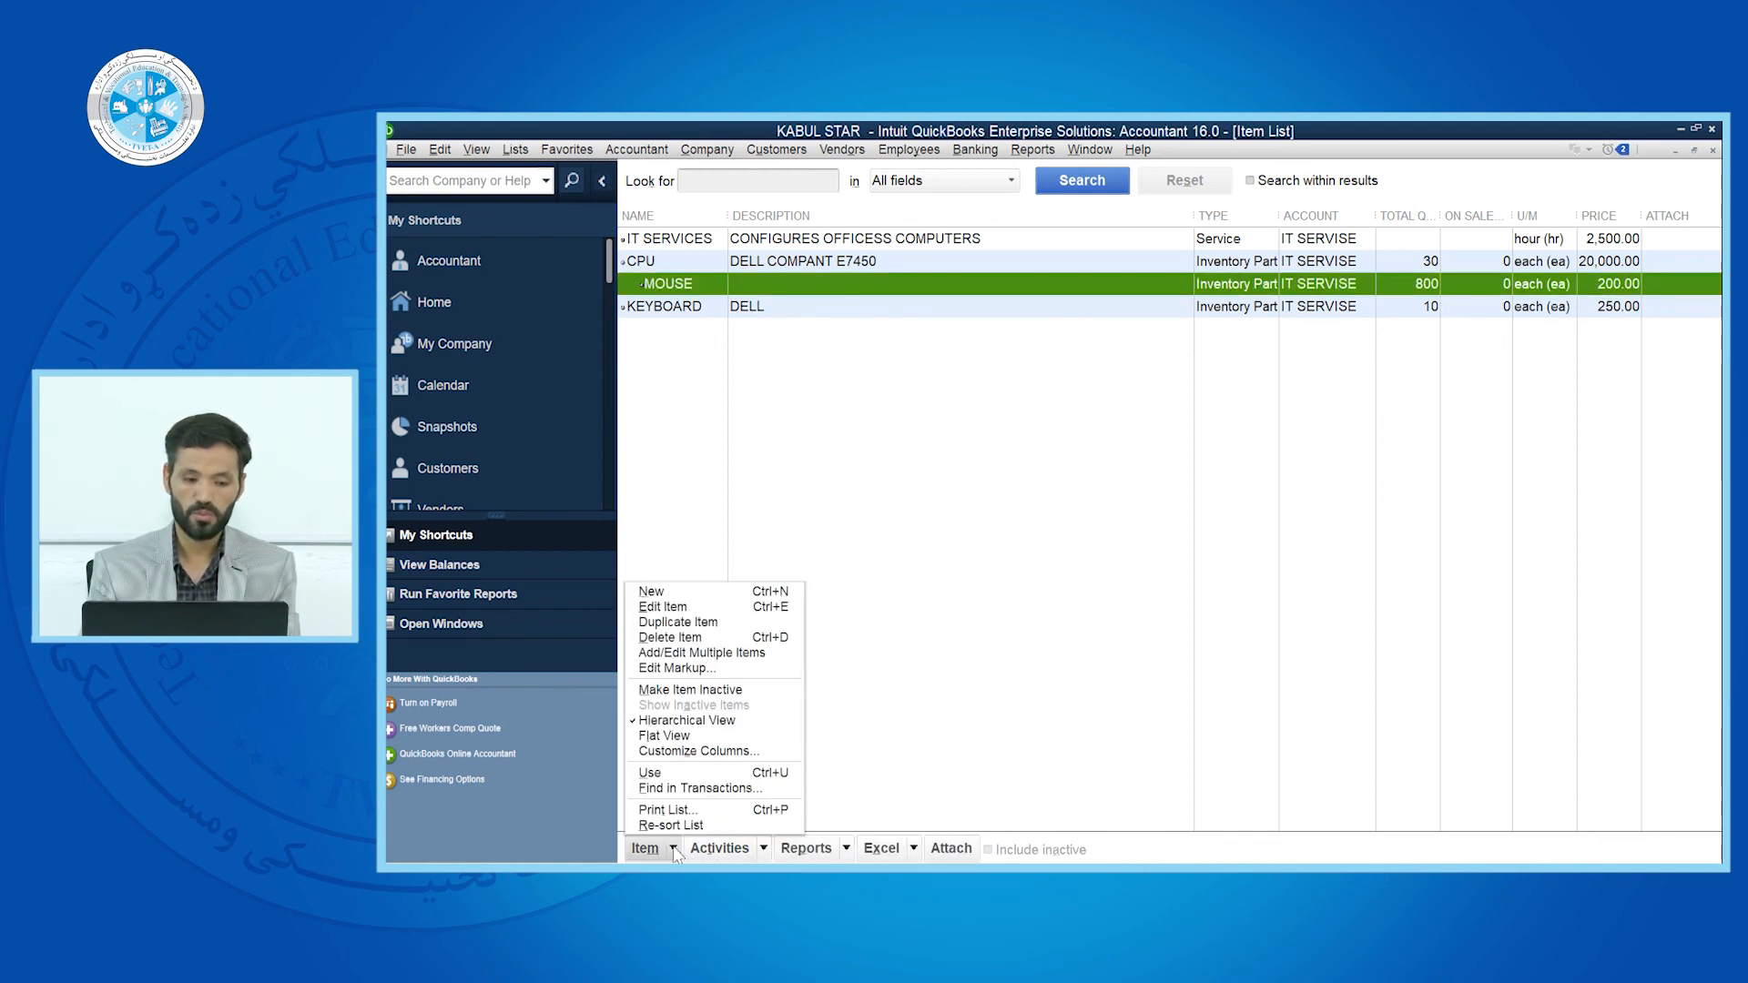
pyautogui.click(704, 595)
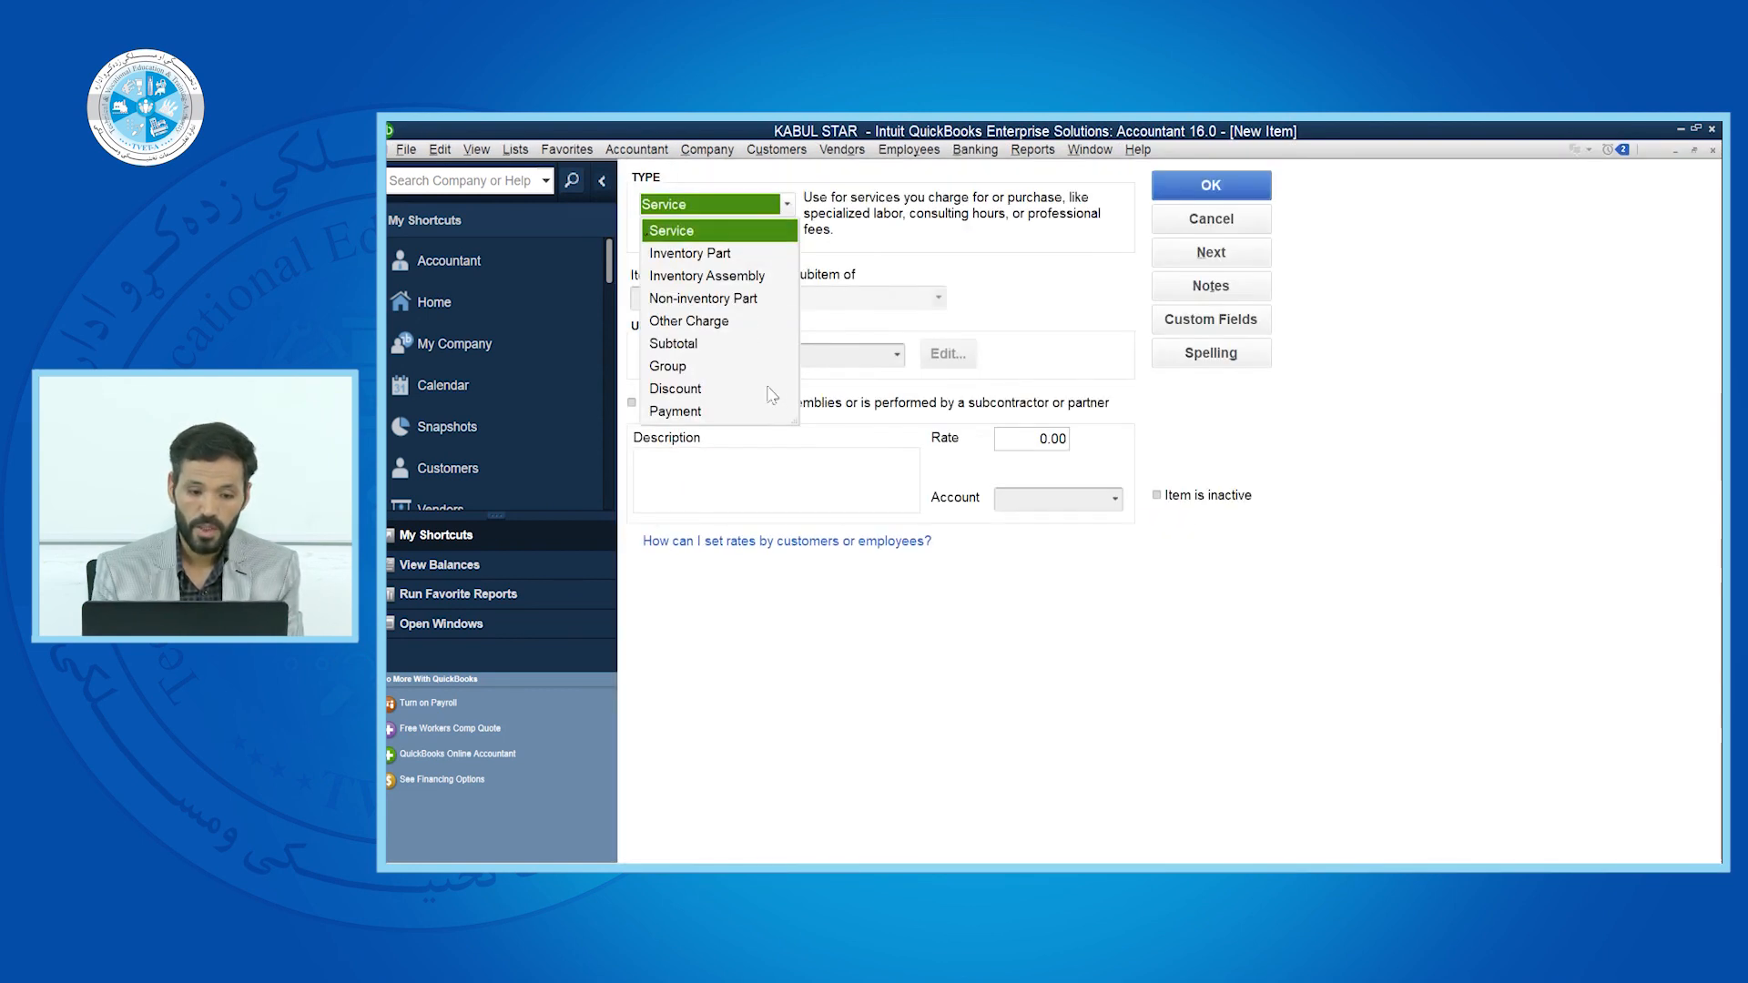